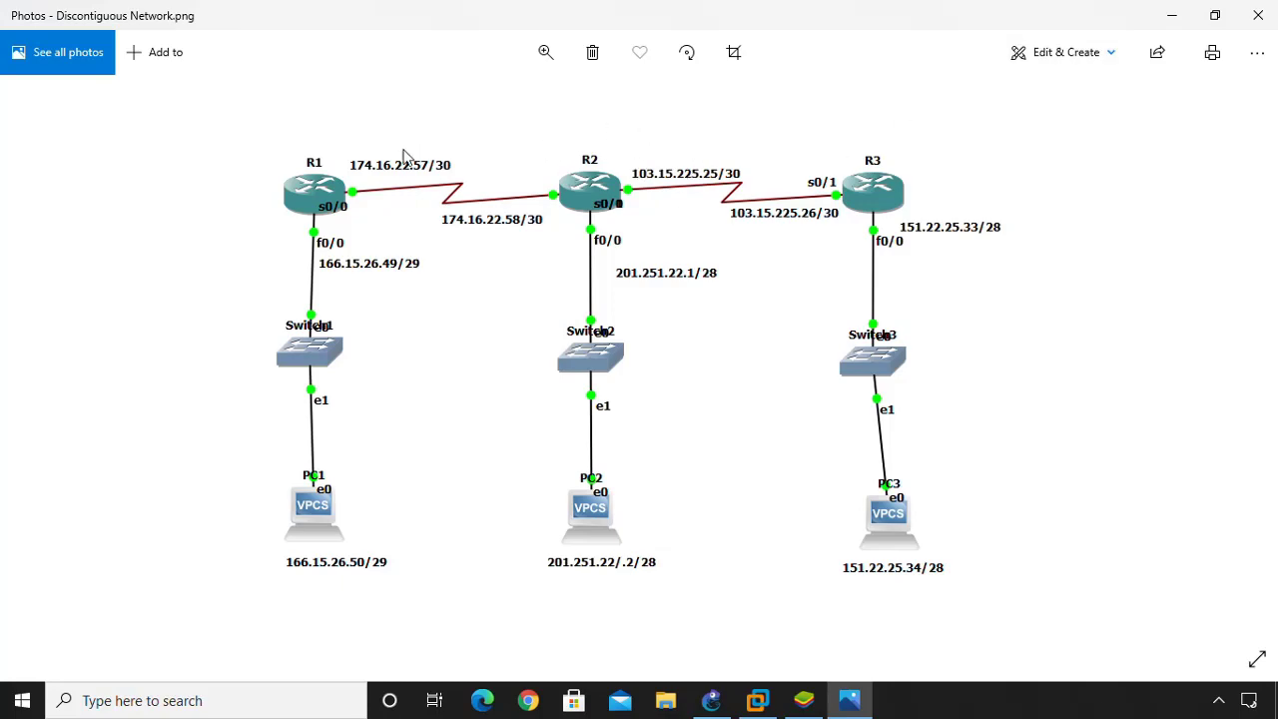
# Step: Leave the network diagram image, switch to IP Calculator, and calculate the subnet for R1's serial address 174.16.22.57 with prefix length 30
pyautogui.click(1183, 18)
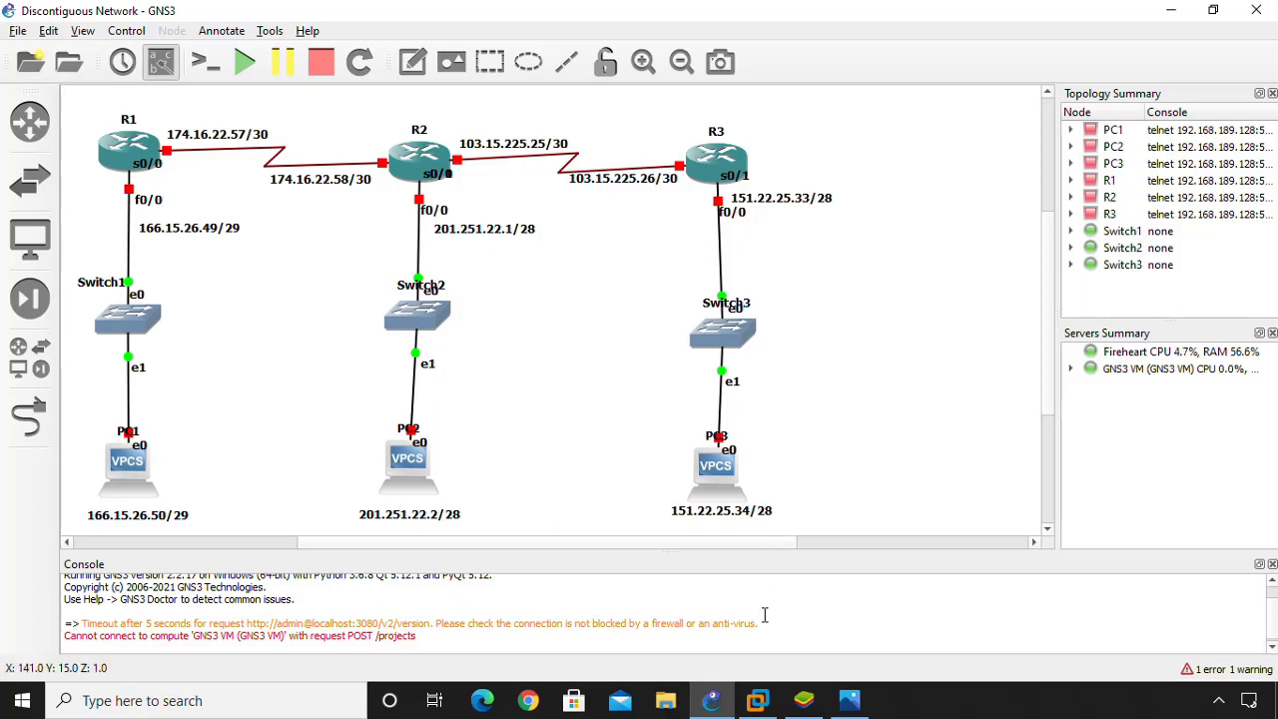
pyautogui.click(803, 700)
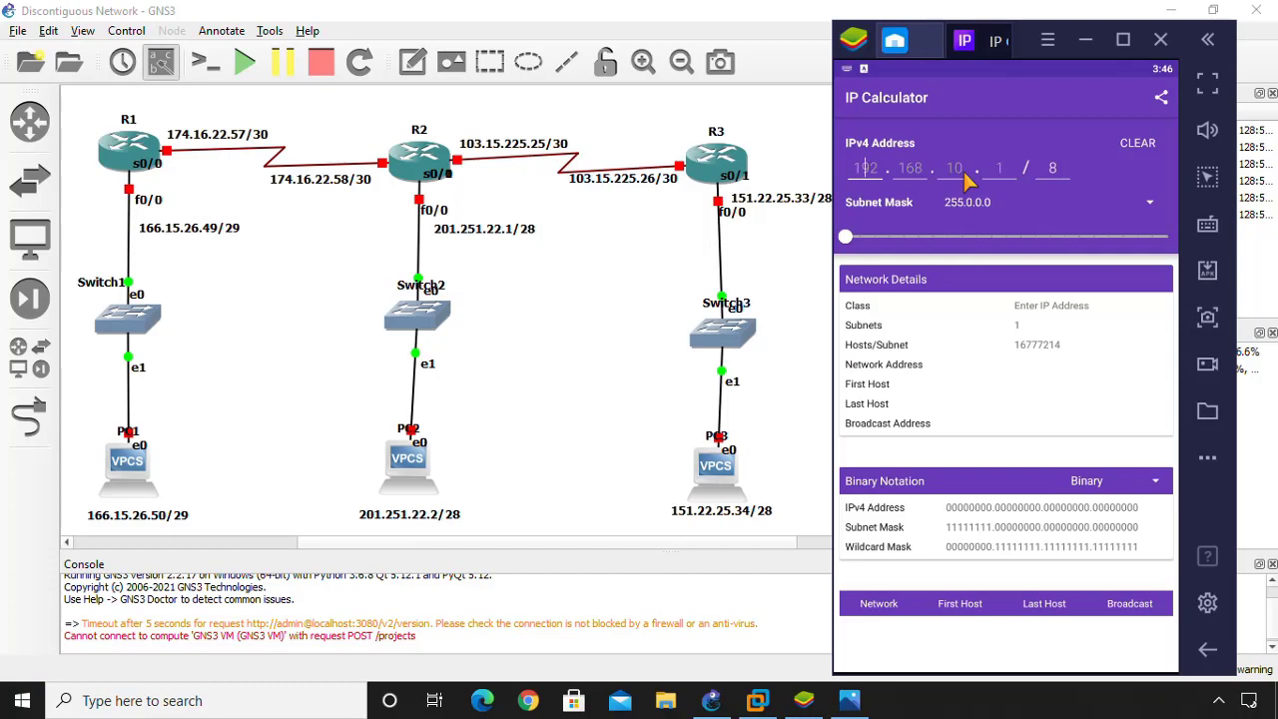
pyautogui.write('174.16.')
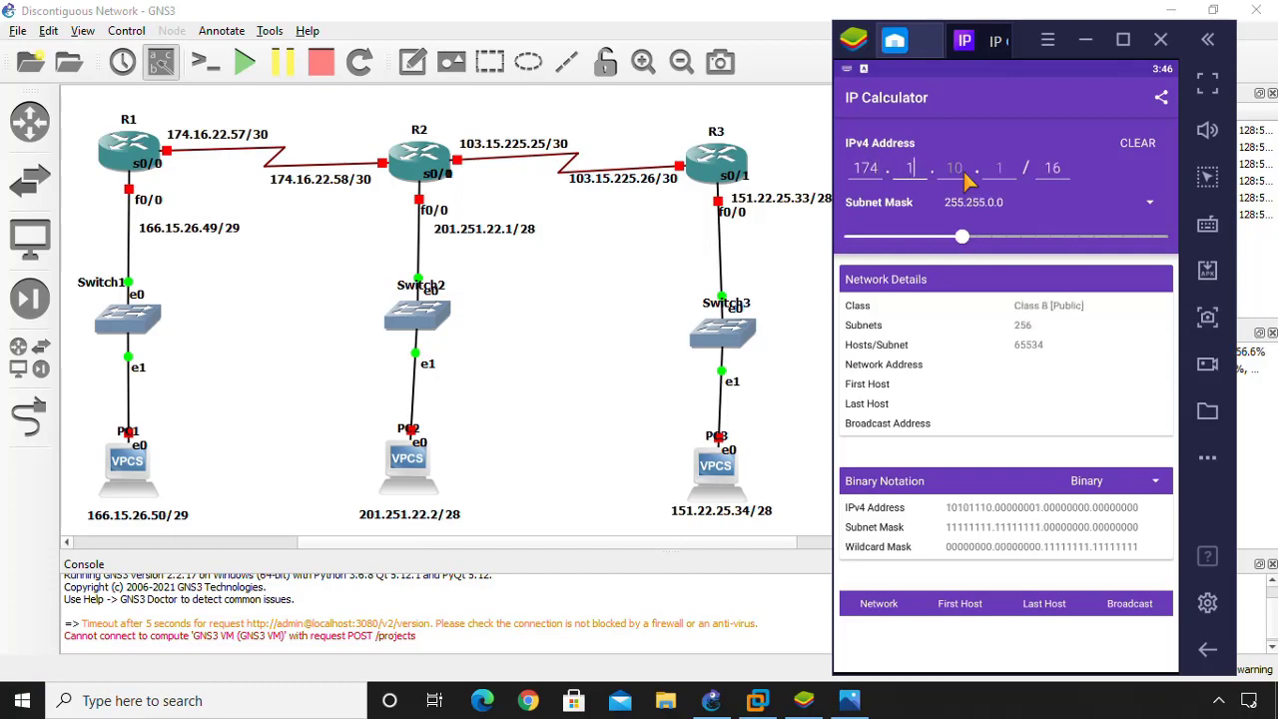
pyautogui.write('22.57')
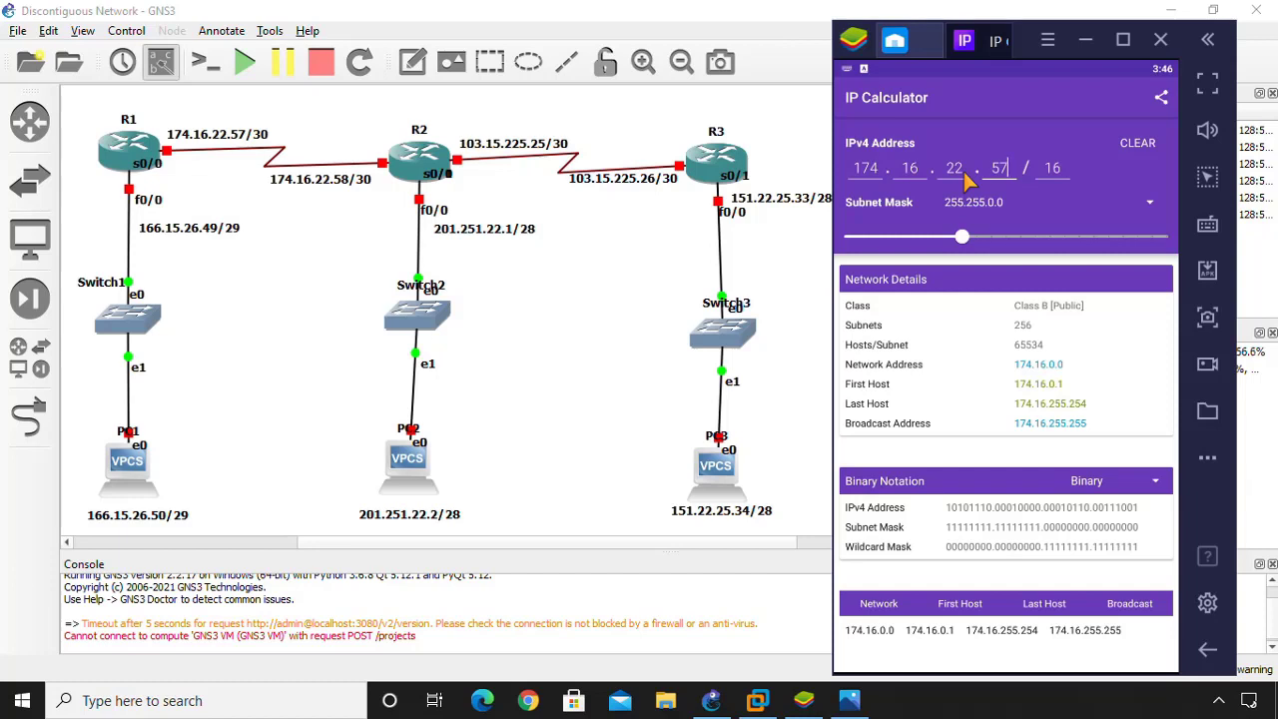
pyautogui.press('Tab')
pyautogui.press('BackSpace')
pyautogui.press('BackSpace')
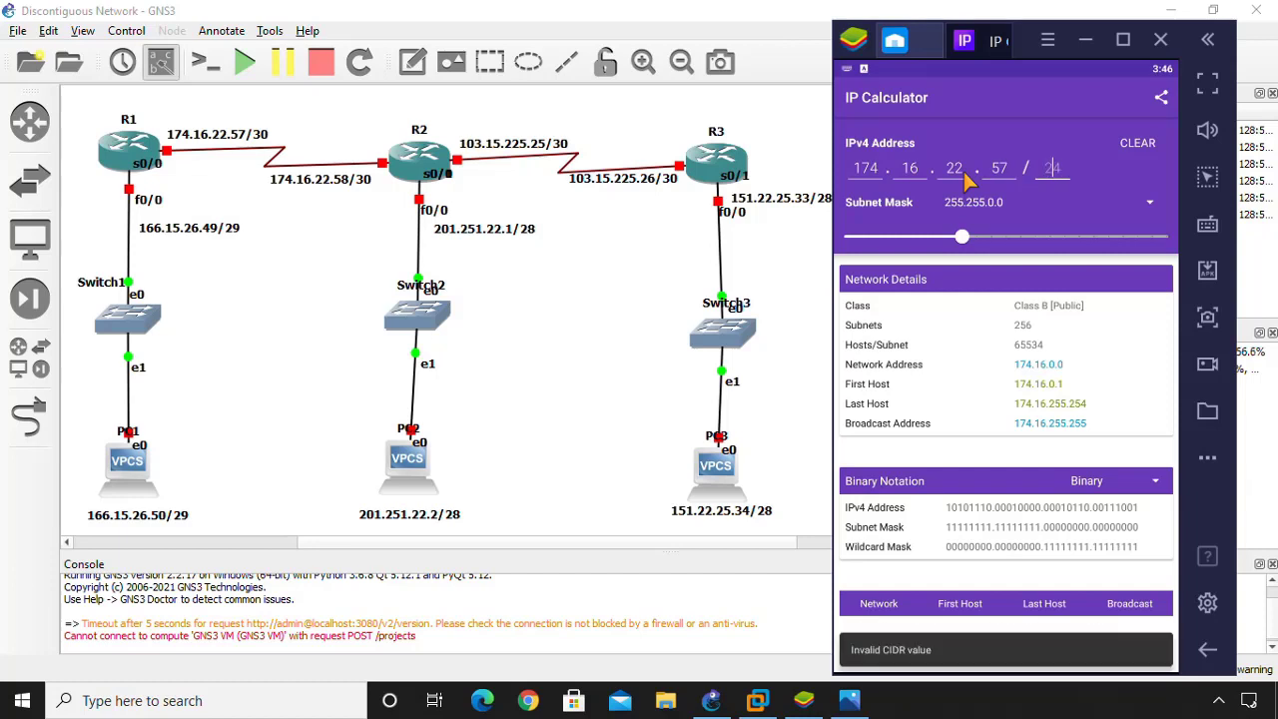
pyautogui.write('30')
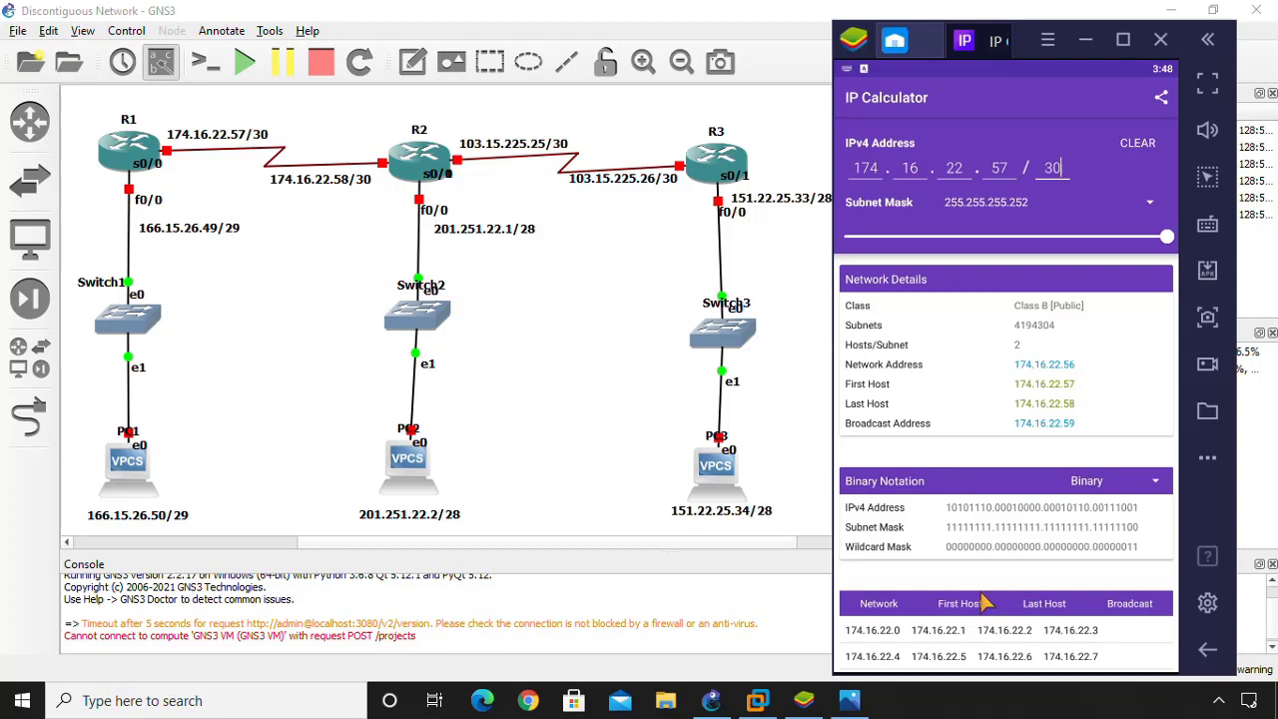
# Step: Examine the subnet table for the range containing R1's serial address, including its network, host and broadcast addresses
pyautogui.moveTo(986, 603); pyautogui.dragTo(967, 541)
pyautogui.scroll(-5, 966, 541)
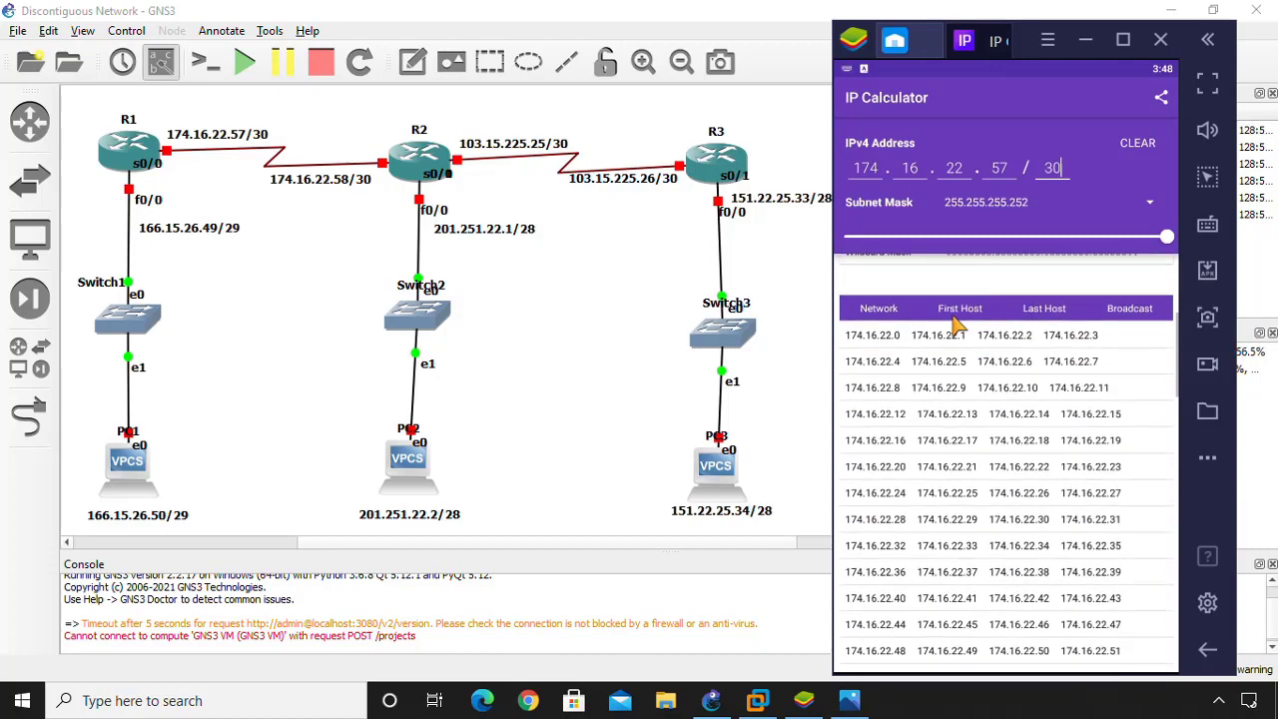
pyautogui.scroll(-3, 961, 511)
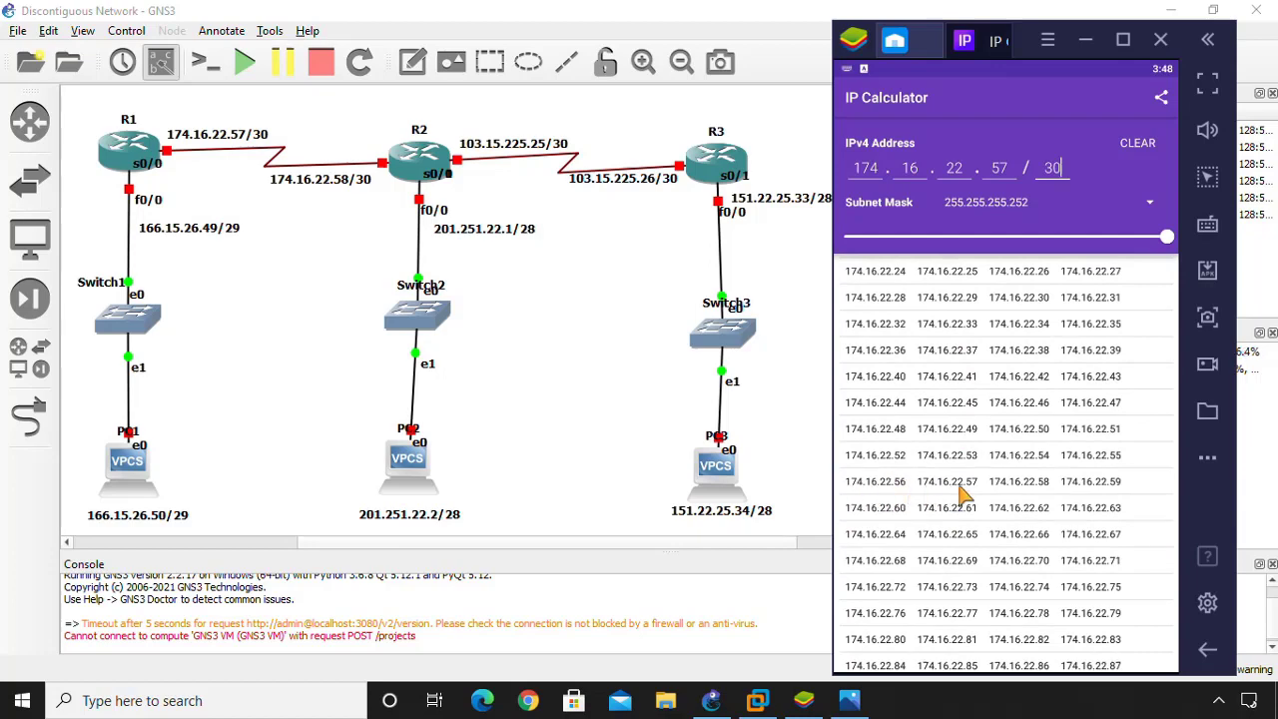
pyautogui.scroll(5, 960, 521)
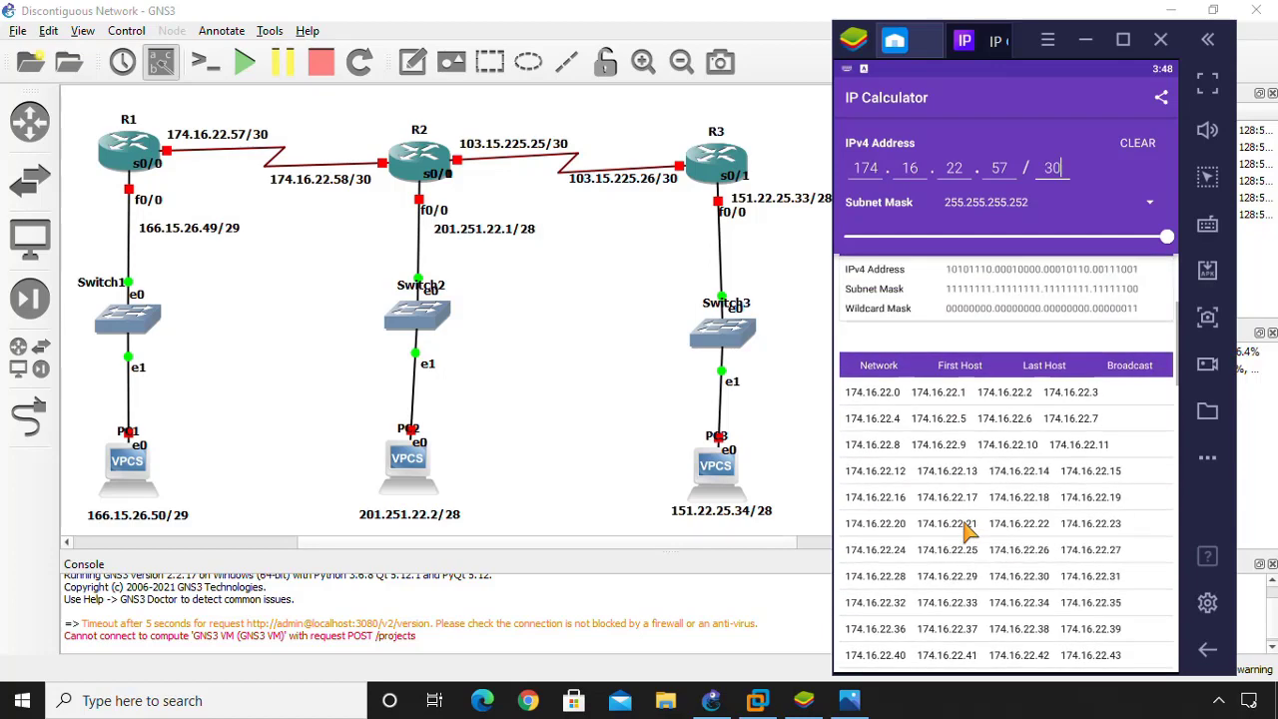
pyautogui.scroll(2, 958, 521)
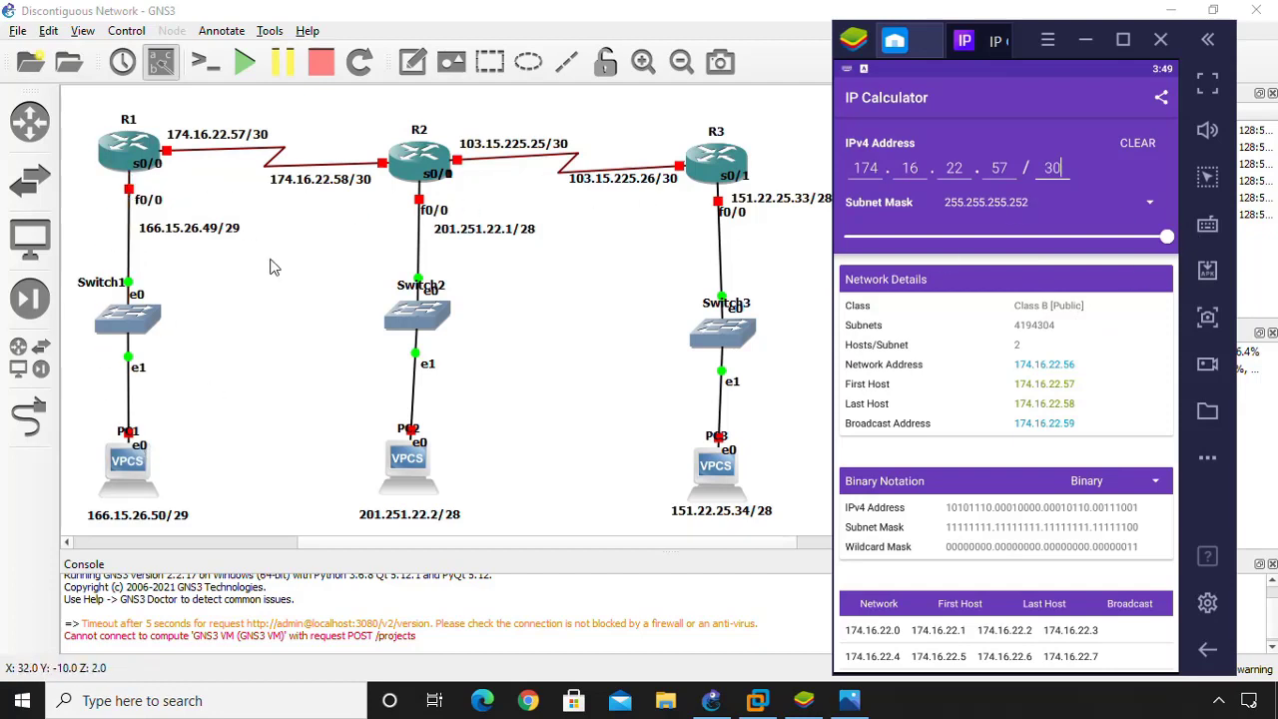
# Step: Clear the previous address and calculate the subnet for R1's LAN address 166.15.26.49 with prefix length 29
pyautogui.click(1138, 144)
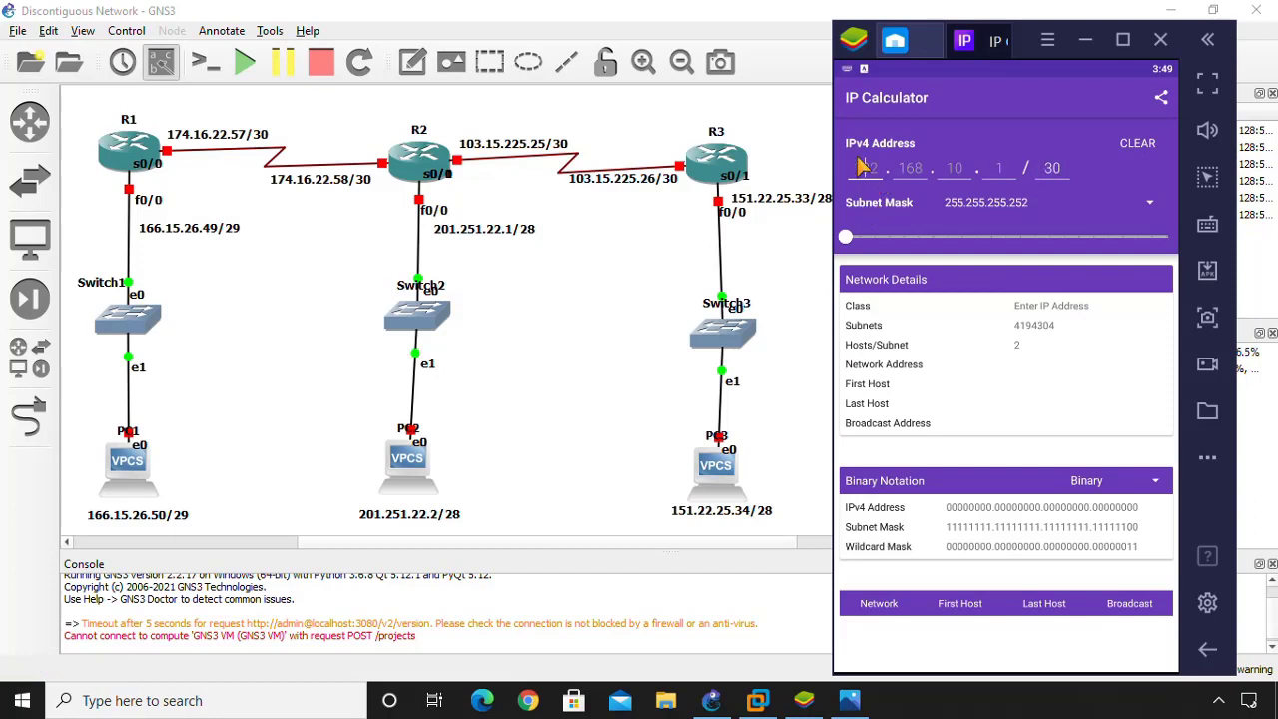
pyautogui.click(860, 168)
pyautogui.write('166')
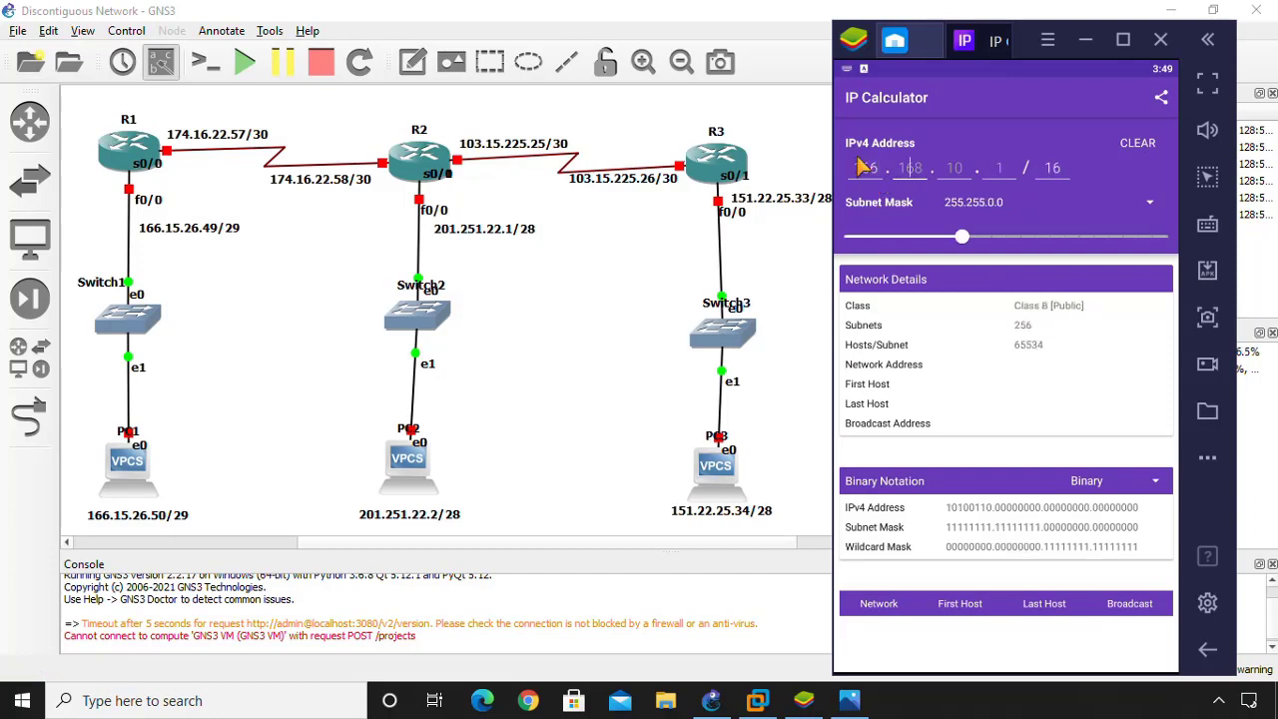
pyautogui.write(' . 15 . 26 . 49 / 16')
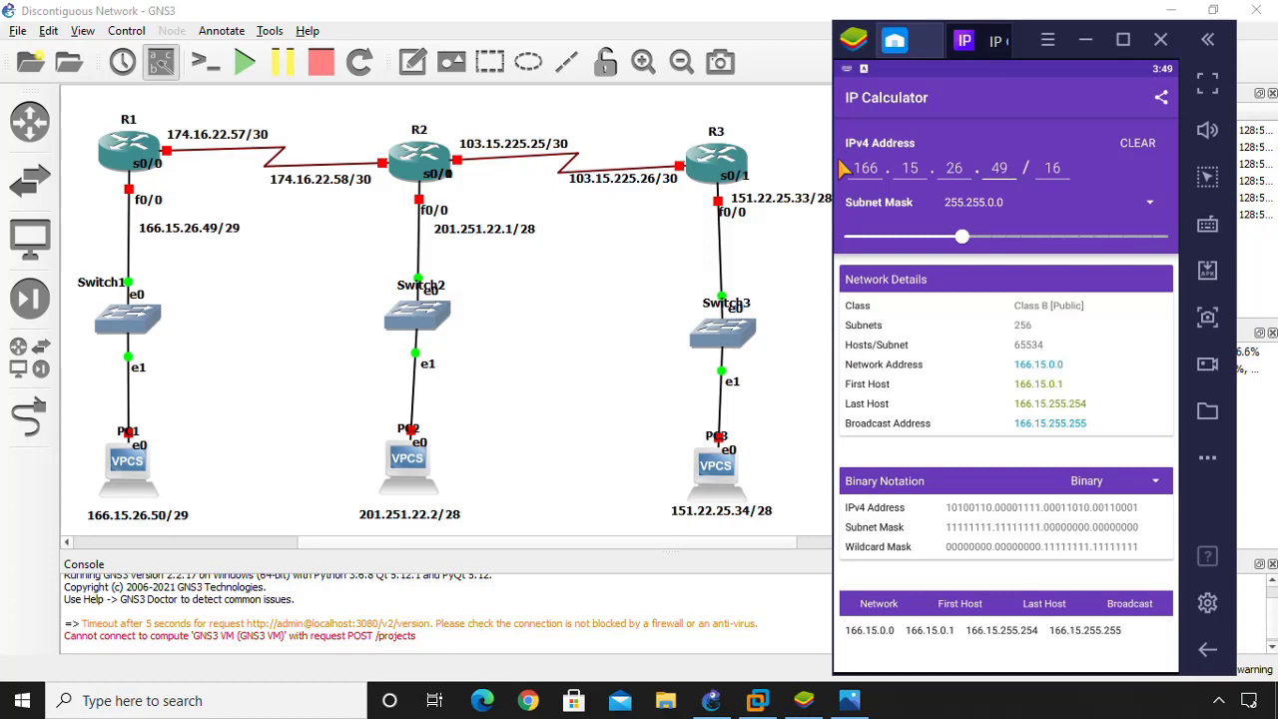
pyautogui.click(1075, 165)
pyautogui.press('BackSpace')
pyautogui.press('BackSpace')
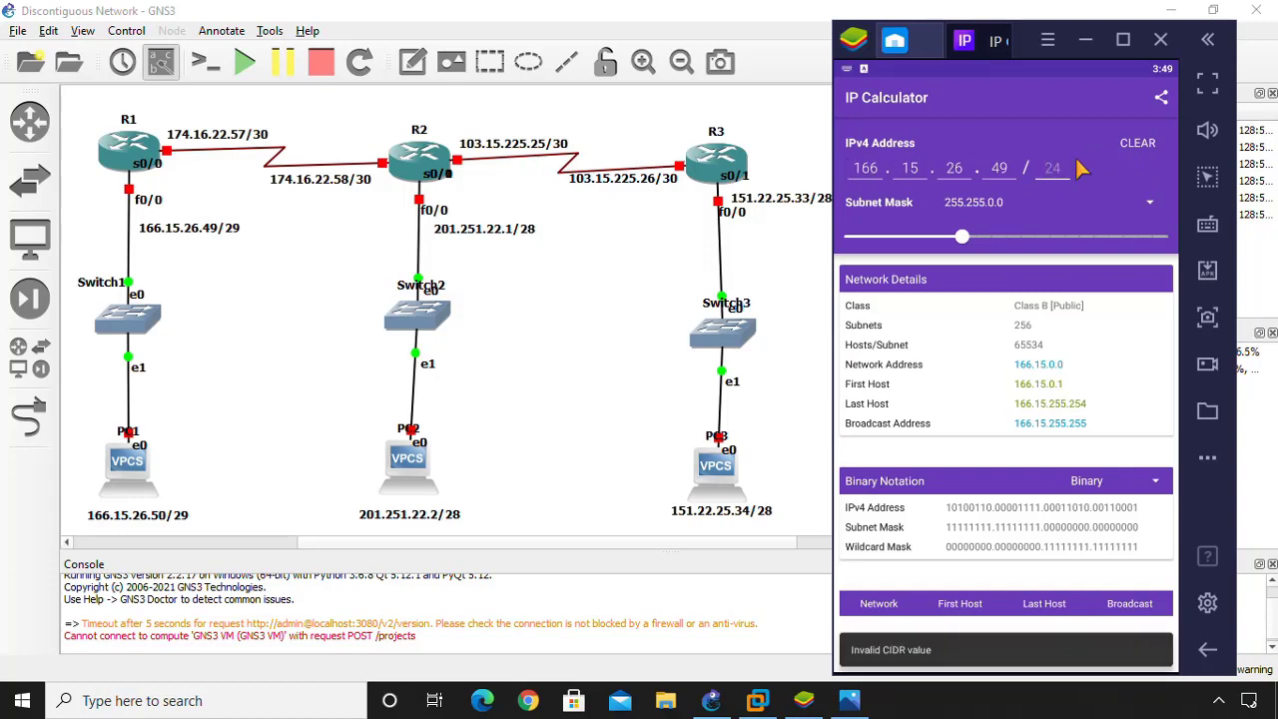
pyautogui.write('29')
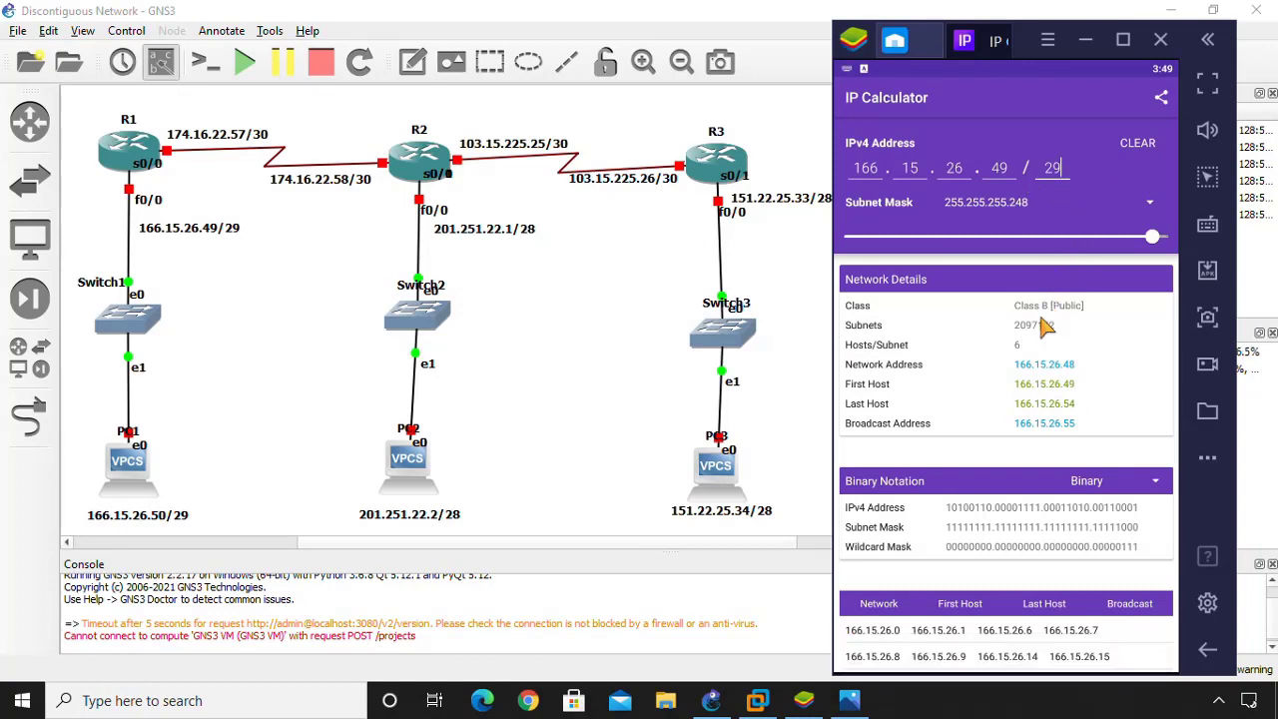
pyautogui.moveTo(1044, 357)
pyautogui.mouseDown()
pyautogui.moveTo(1045, 328)
pyautogui.moveTo(1044, 369)
pyautogui.mouseUp()
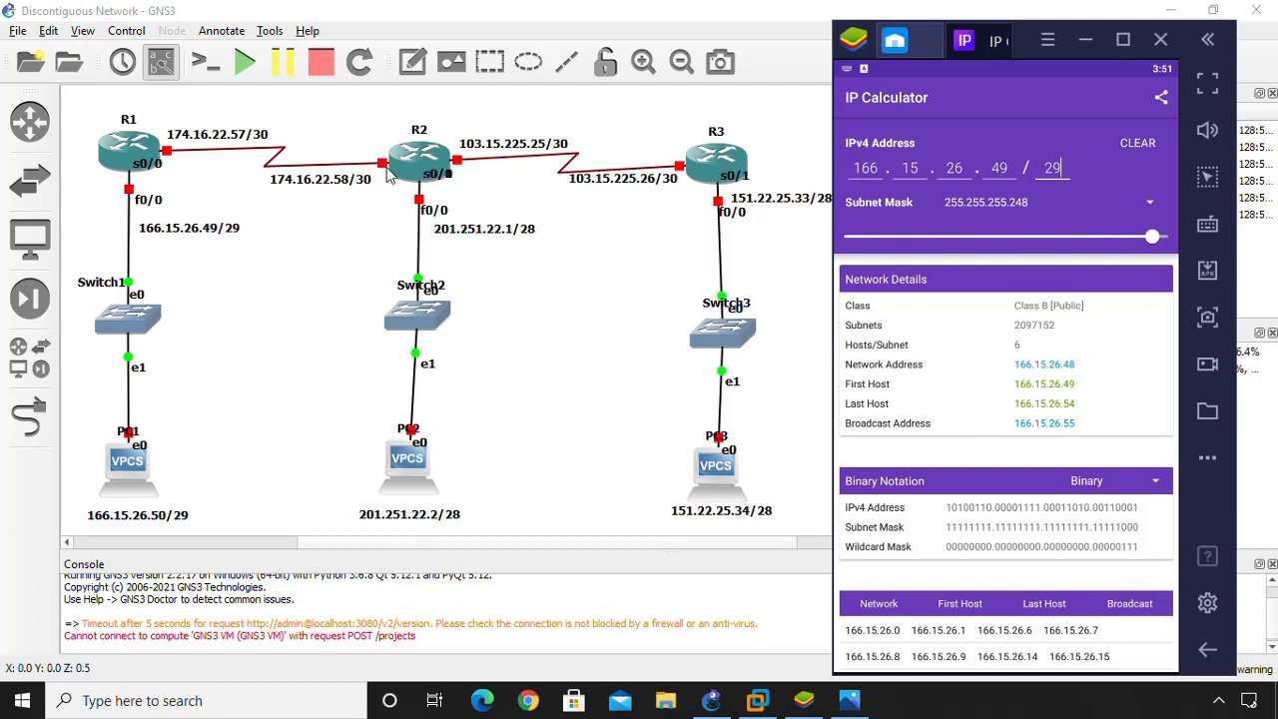
# Step: Clear the calculator and calculate the subnet for the R2–R3 serial link address 103.15.225.25 with prefix length 30
pyautogui.click(1148, 146)
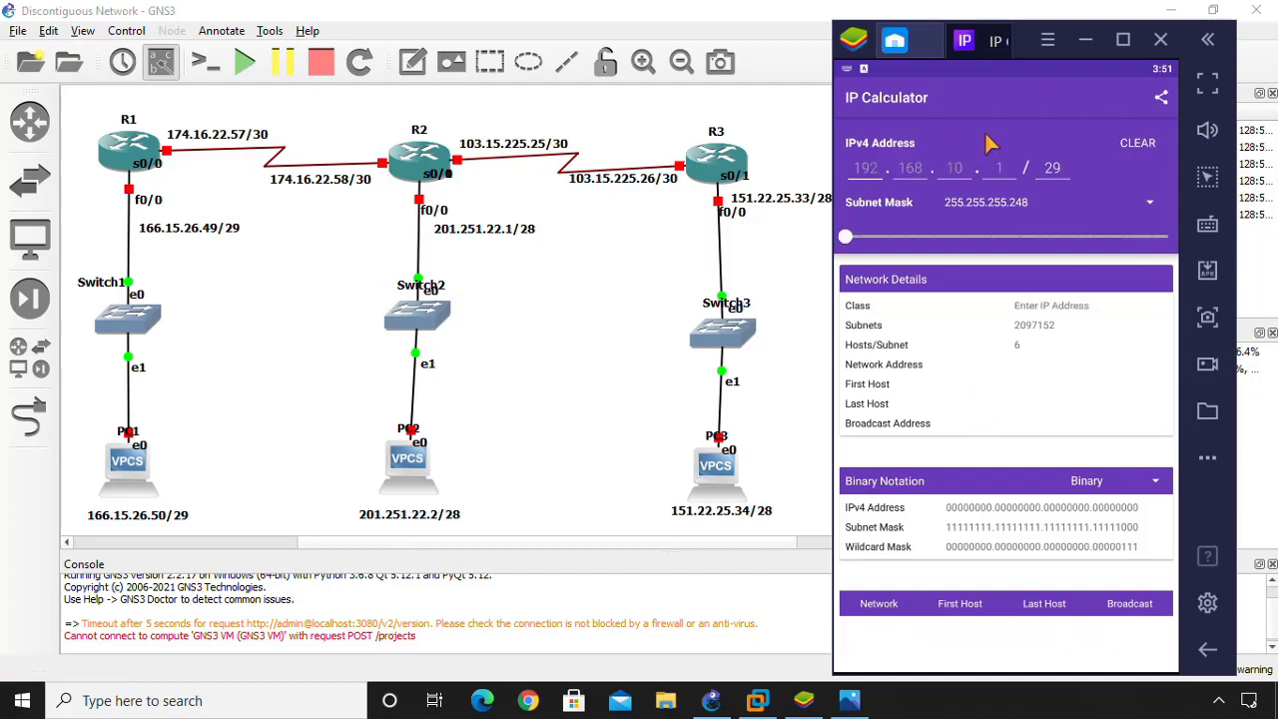
pyautogui.write('103.')
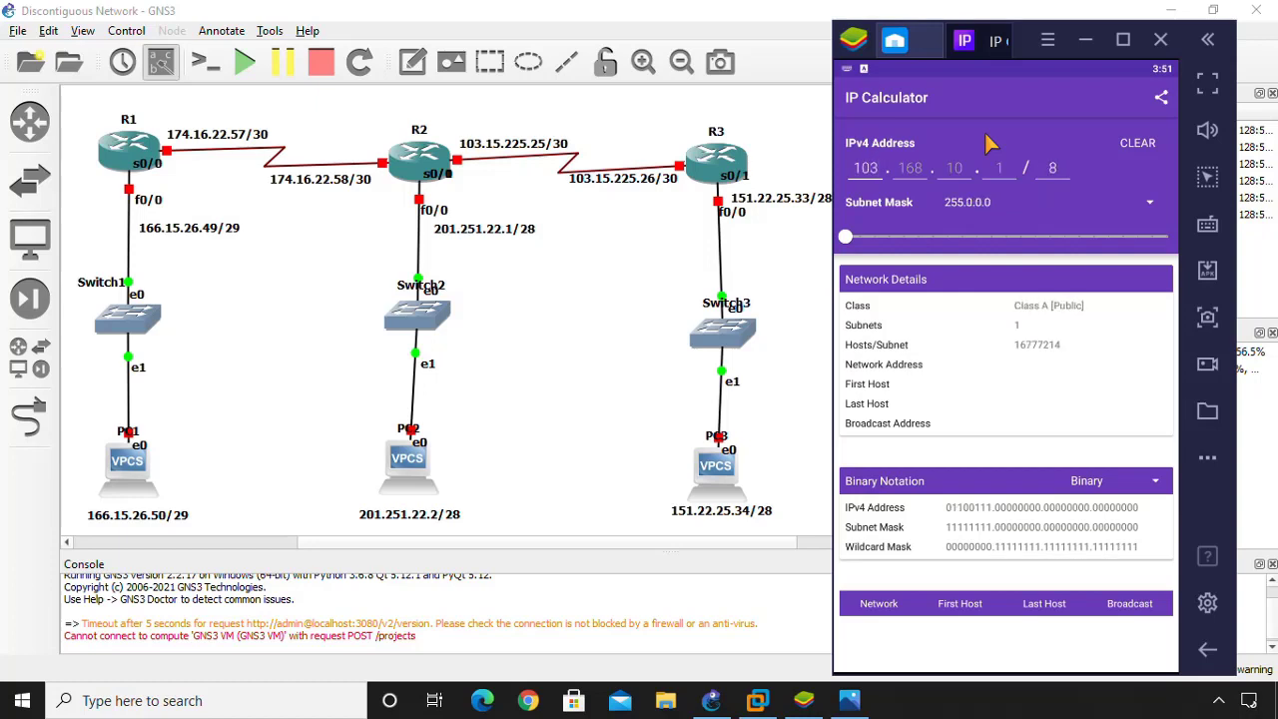
pyautogui.write('15.225.25')
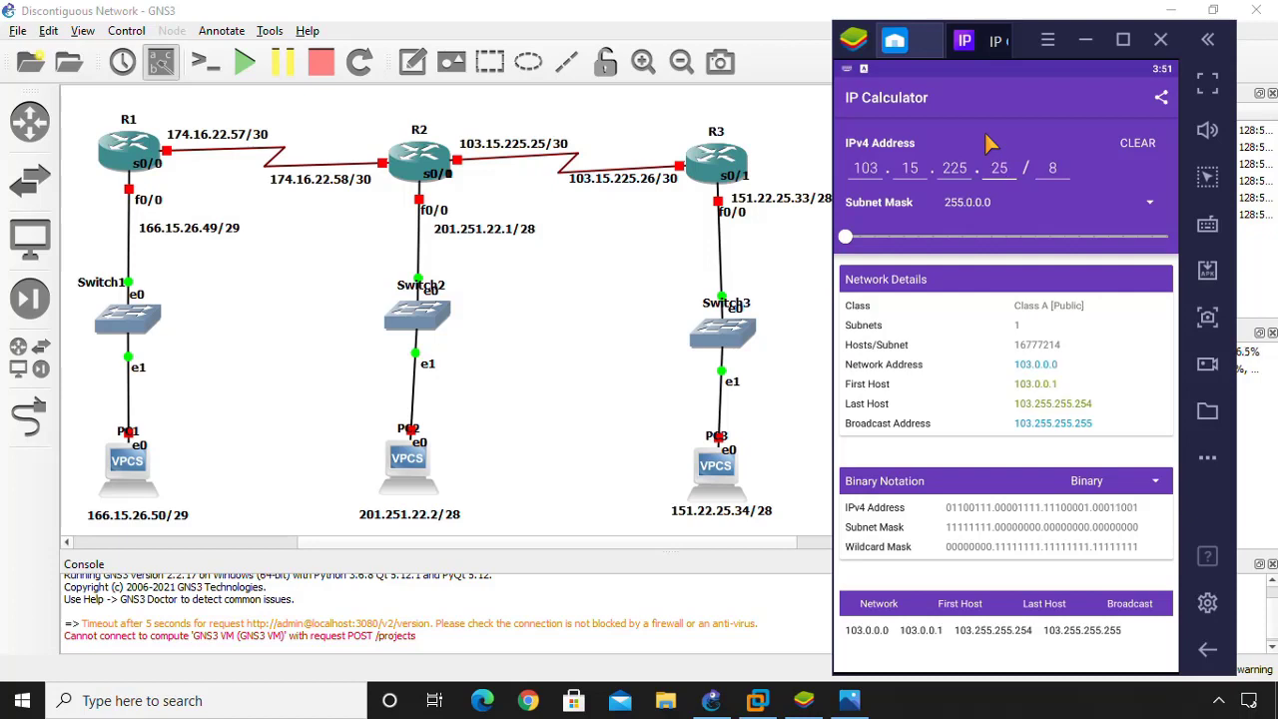
pyautogui.press('Tab')
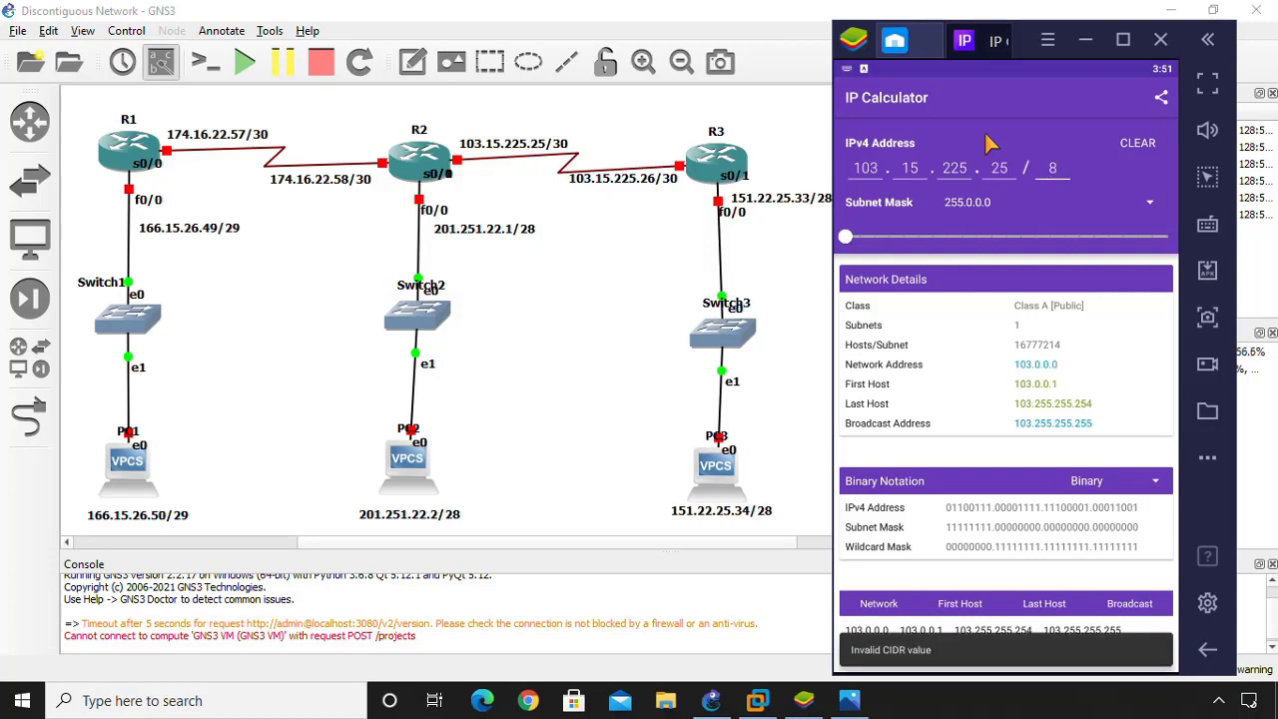
pyautogui.press('BackSpace')
pyautogui.write('30')
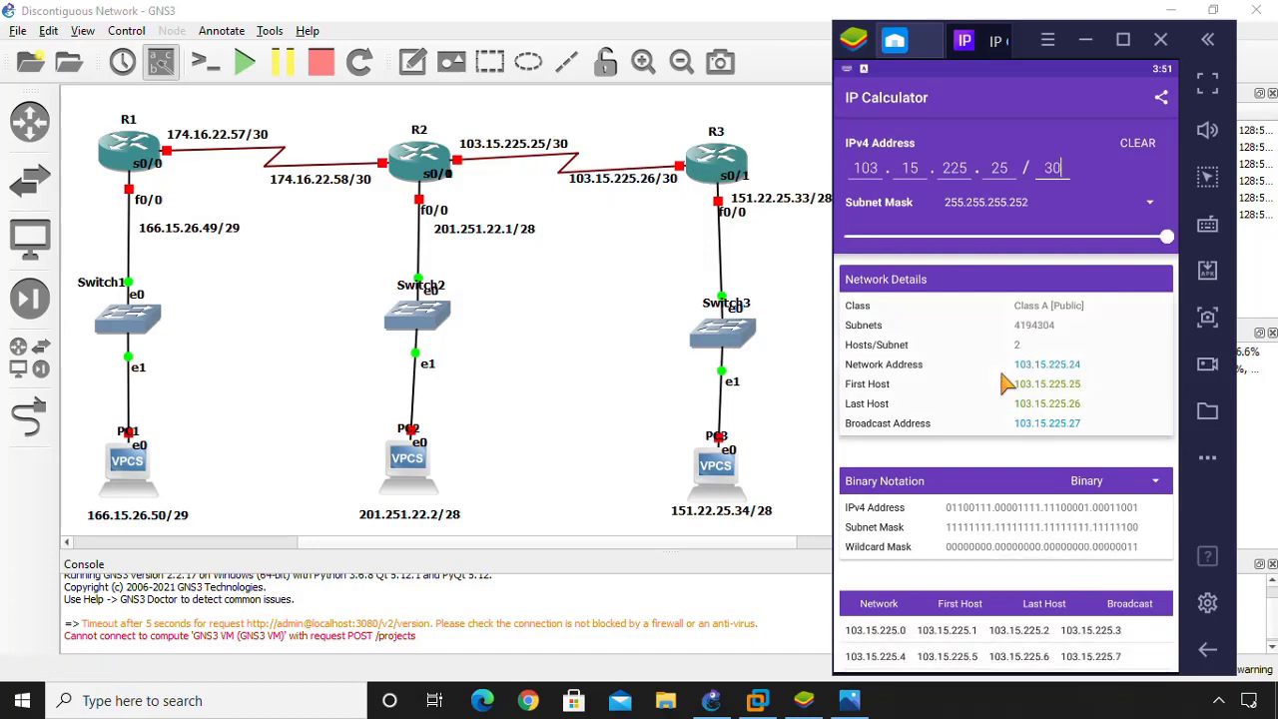
# Step: Examine the network details and full subnet table of the R2–R3 serial link for its network, host and broadcast addresses
pyautogui.scroll(-1, 1010, 397)
pyautogui.scroll(1, 1010, 398)
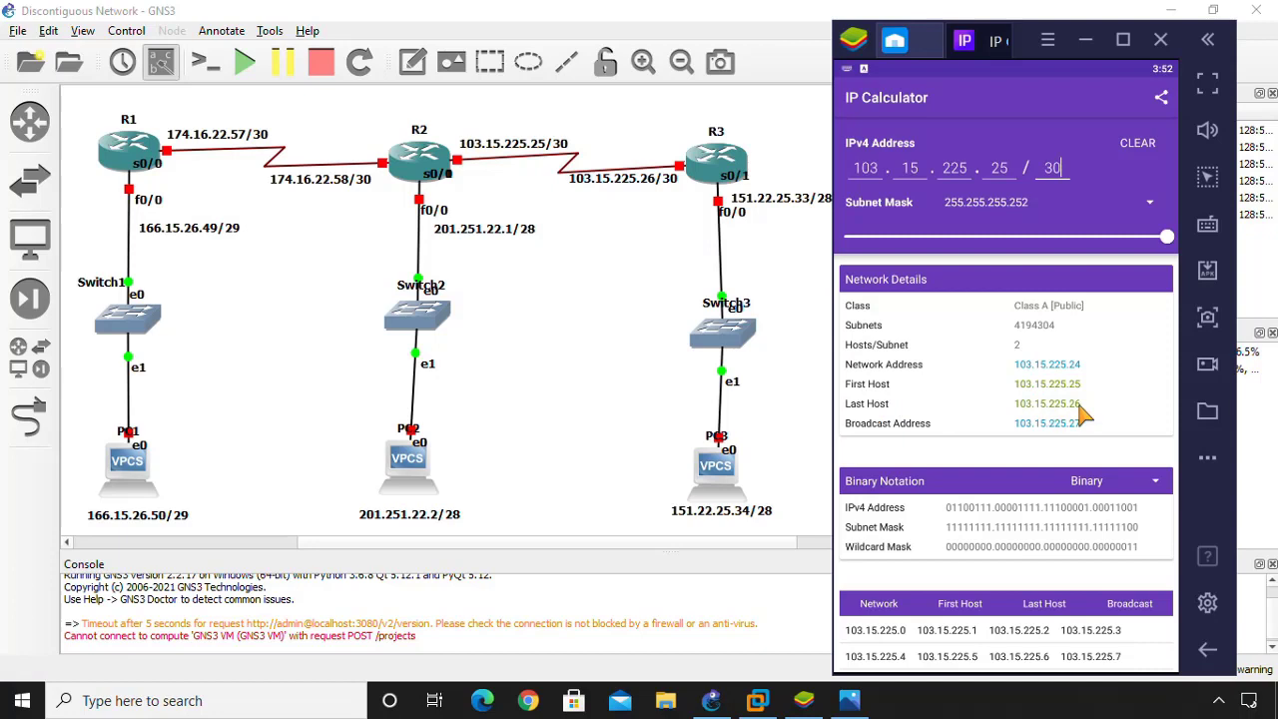
pyautogui.scroll(-1, 1083, 414)
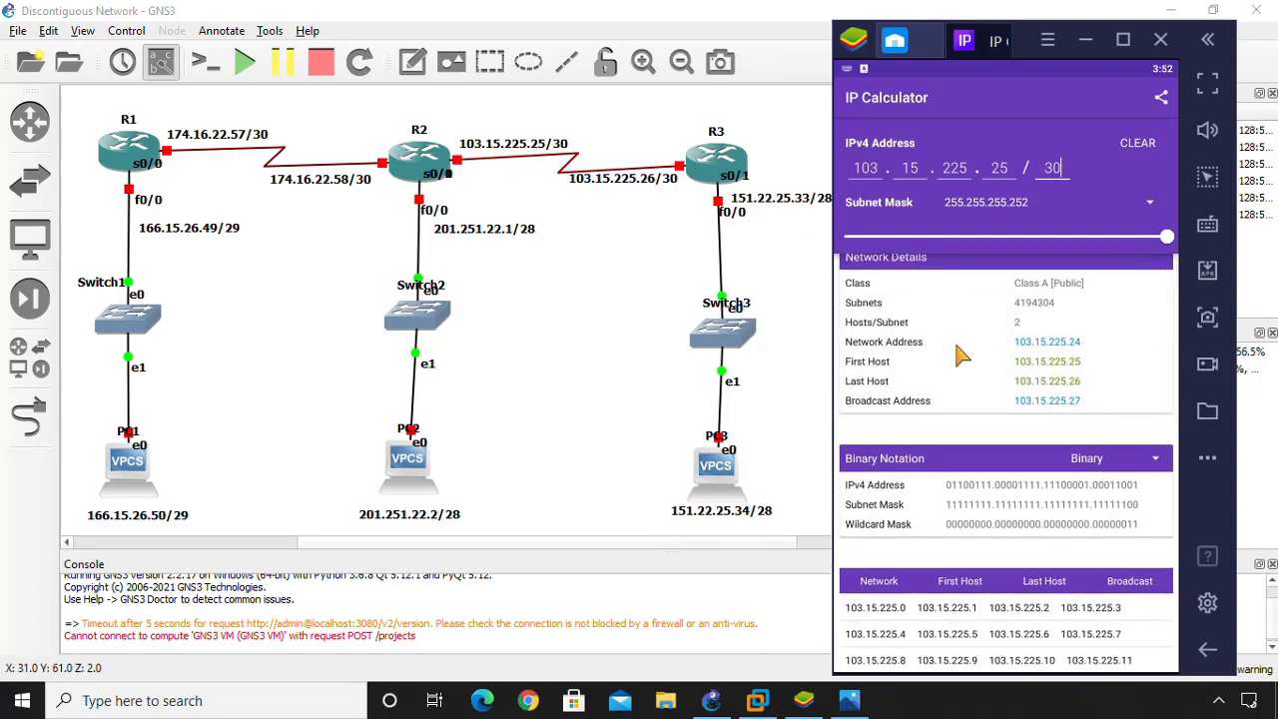
pyautogui.scroll(-2, 943, 395)
pyautogui.scroll(-1, 926, 338)
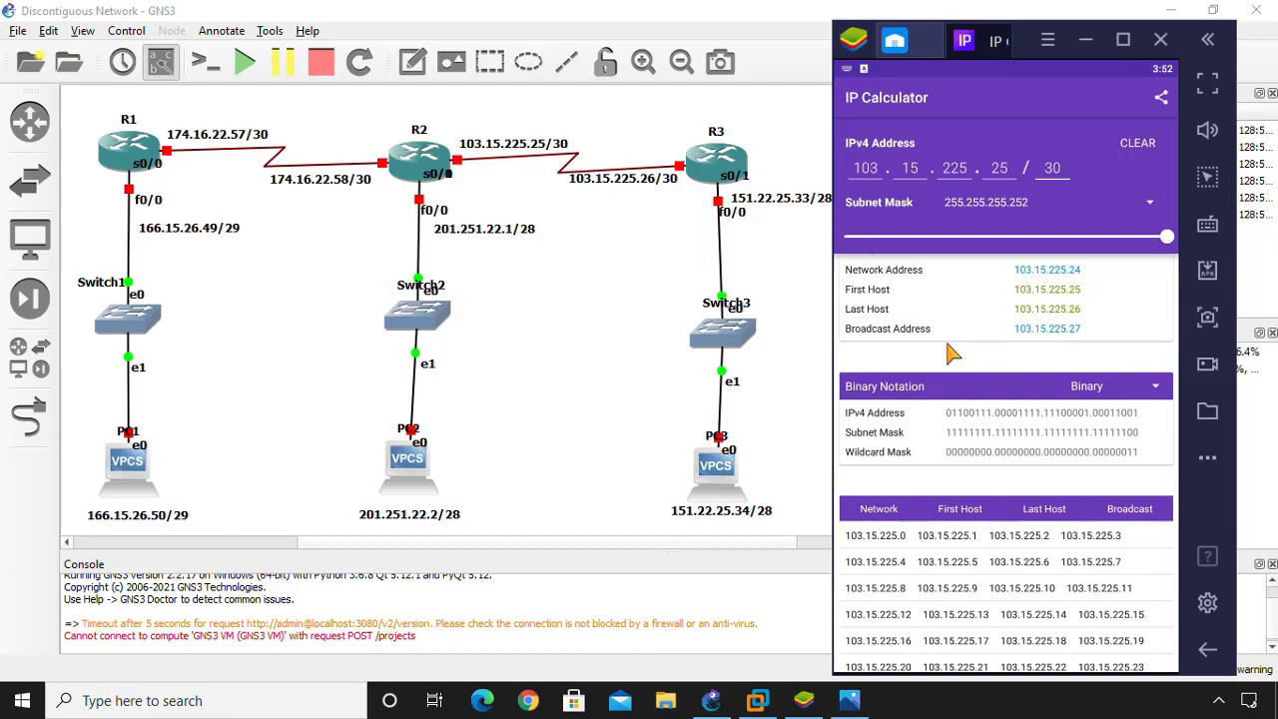
pyautogui.scroll(-6, 925, 452)
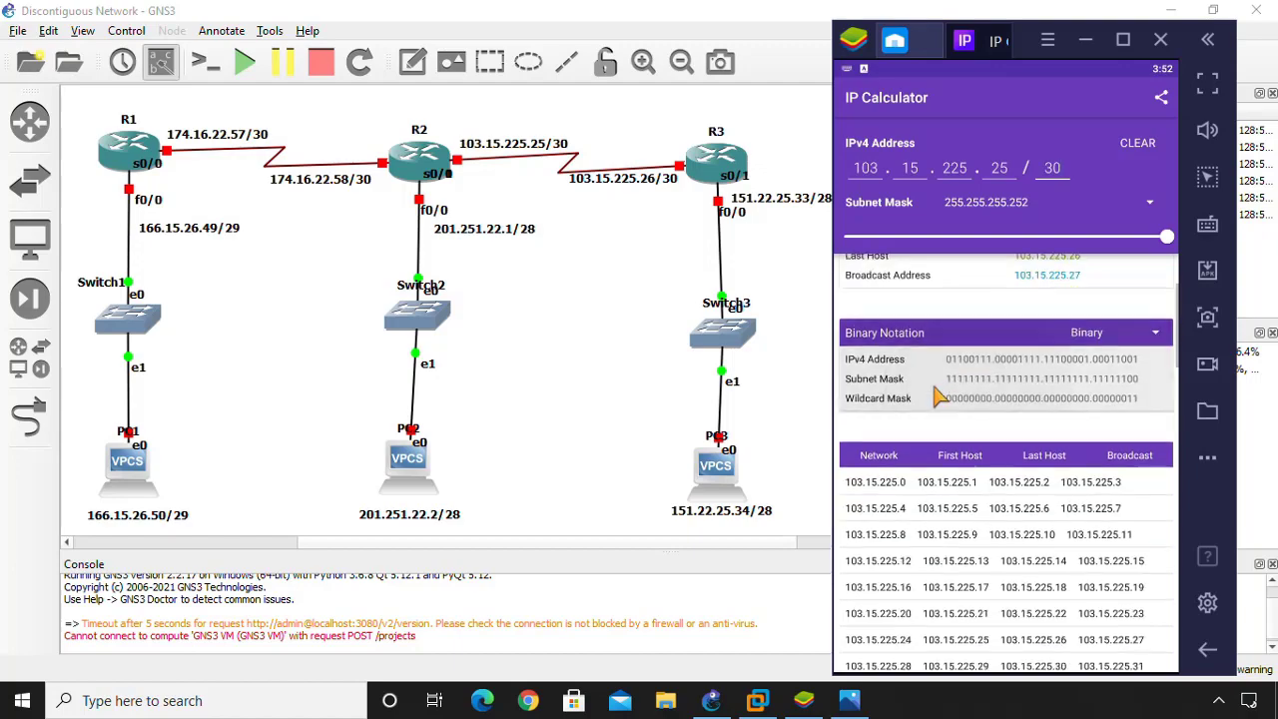
pyautogui.scroll(-10, 995, 468)
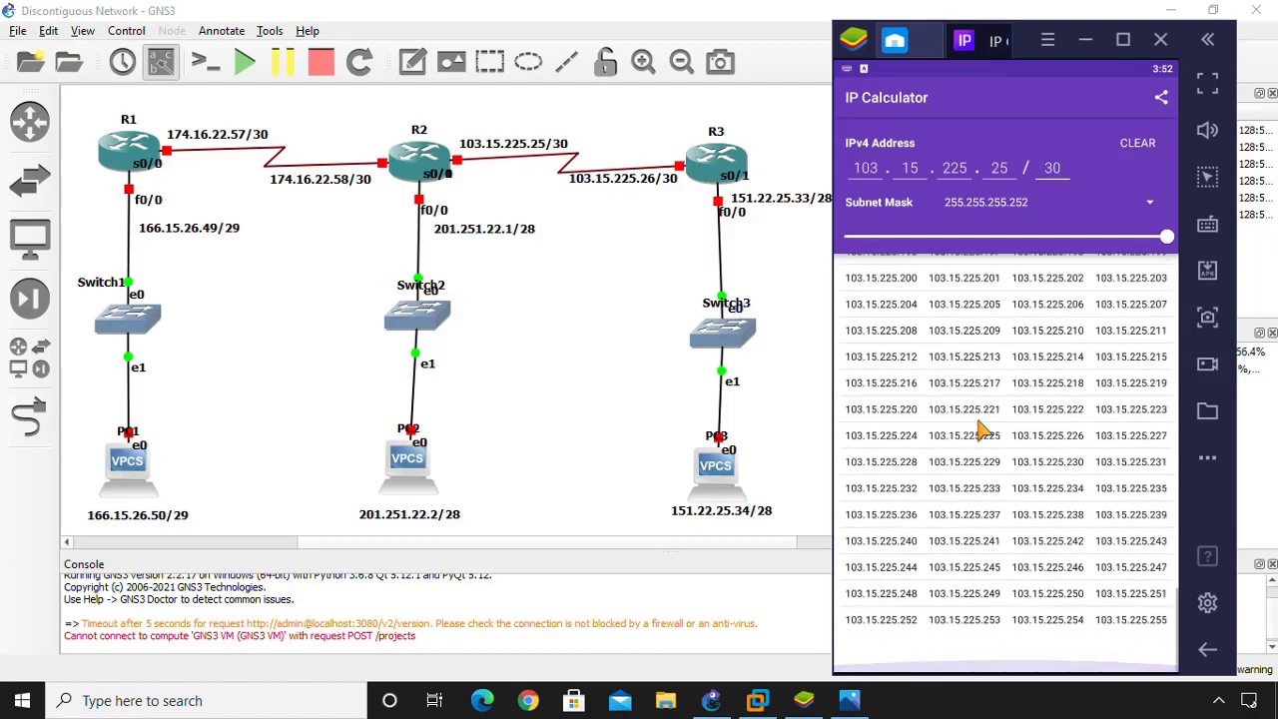
pyautogui.scroll(15, 969, 340)
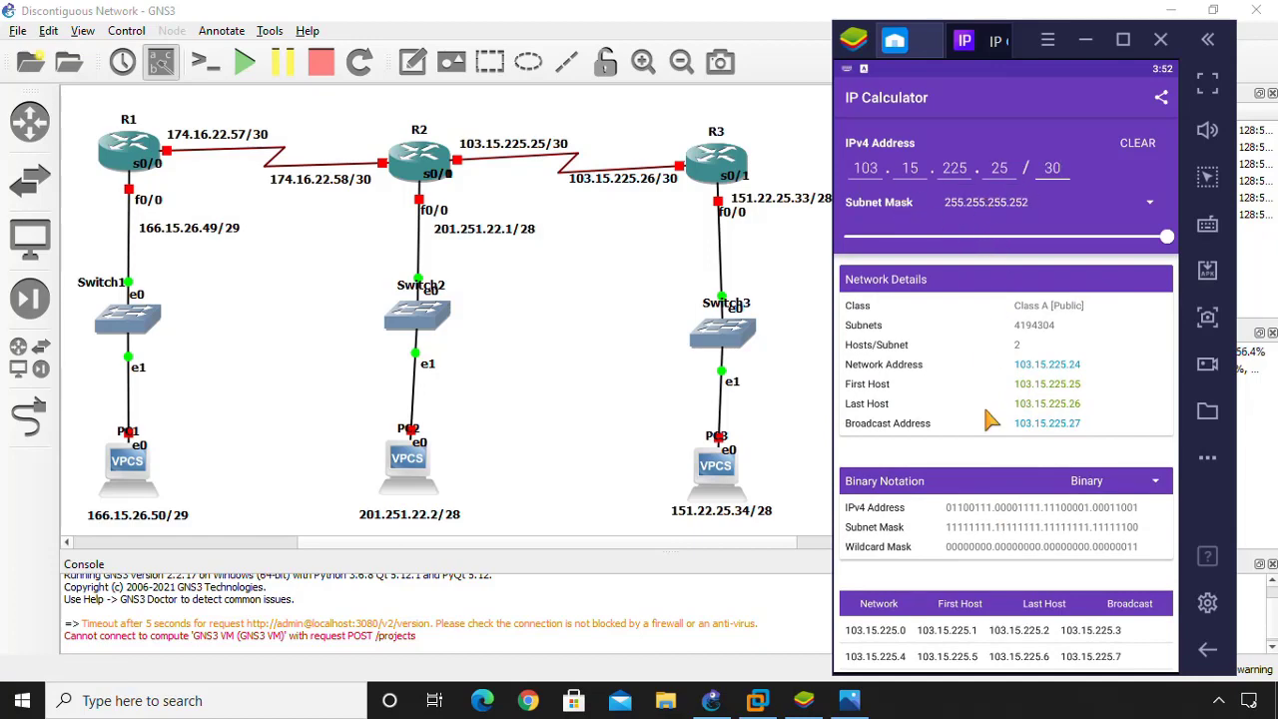
pyautogui.scroll(-5, 988, 419)
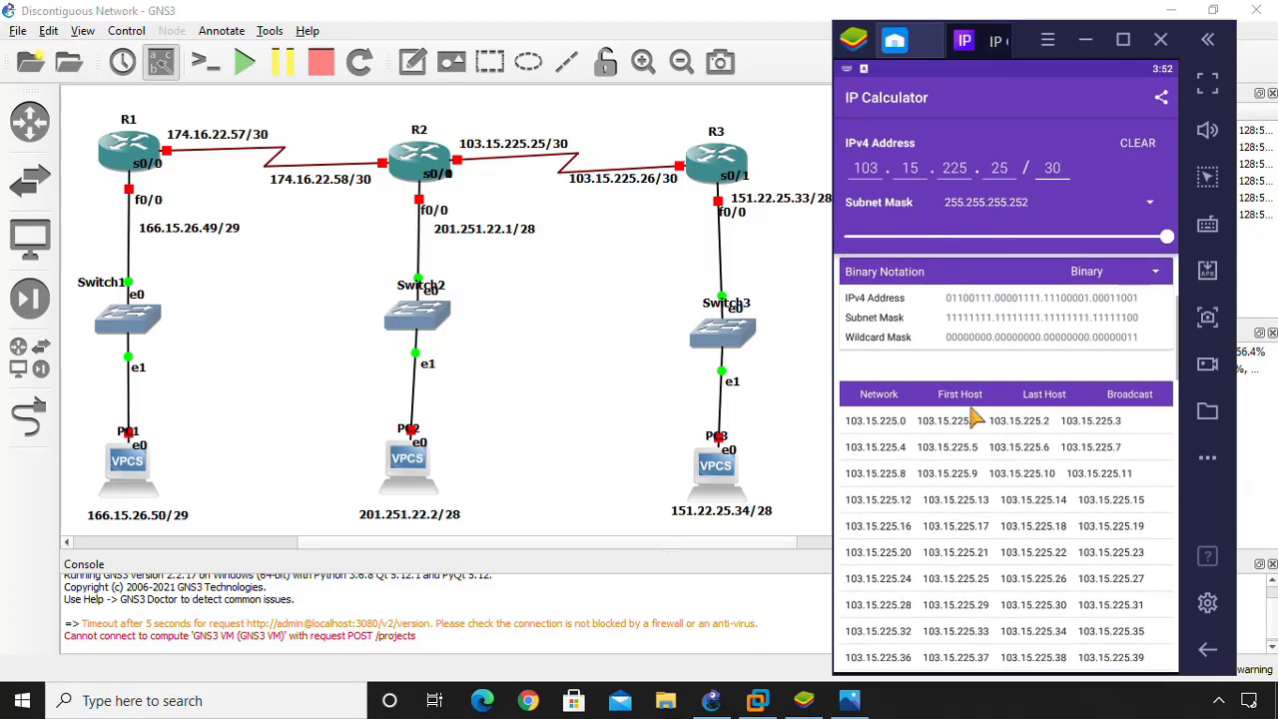
pyautogui.scroll(-3, 984, 419)
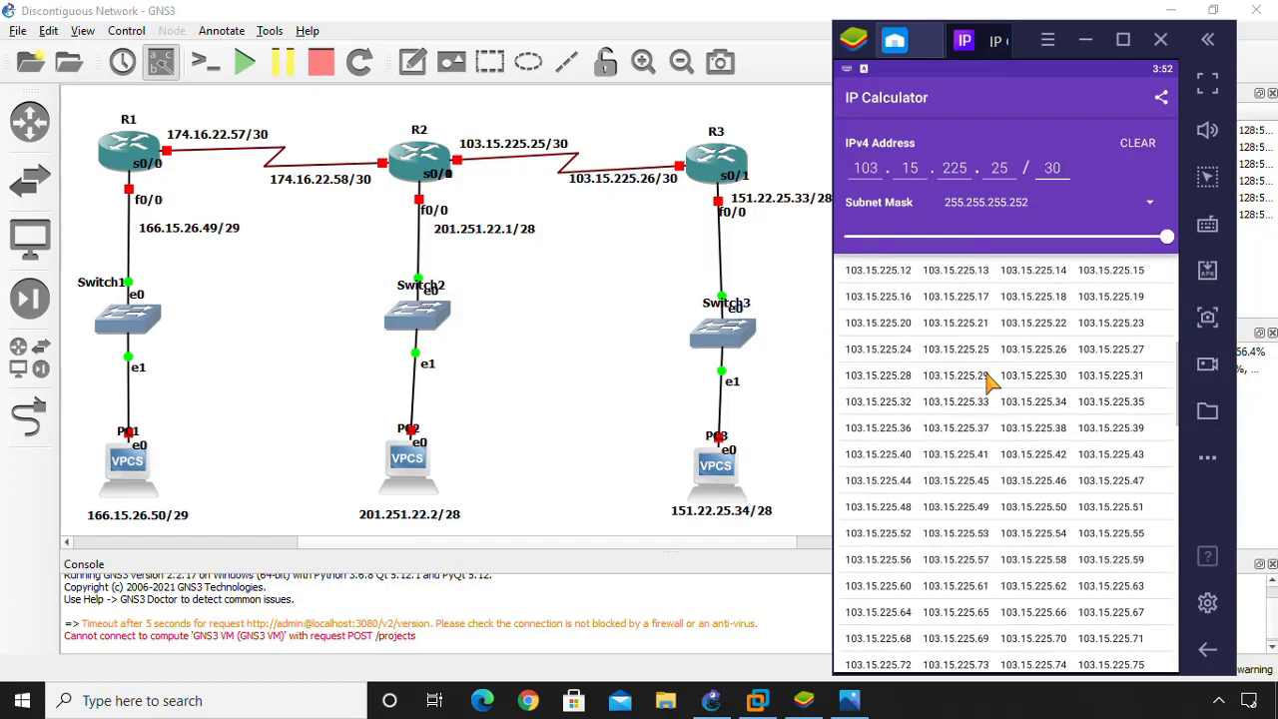
pyautogui.scroll(4, 986, 379)
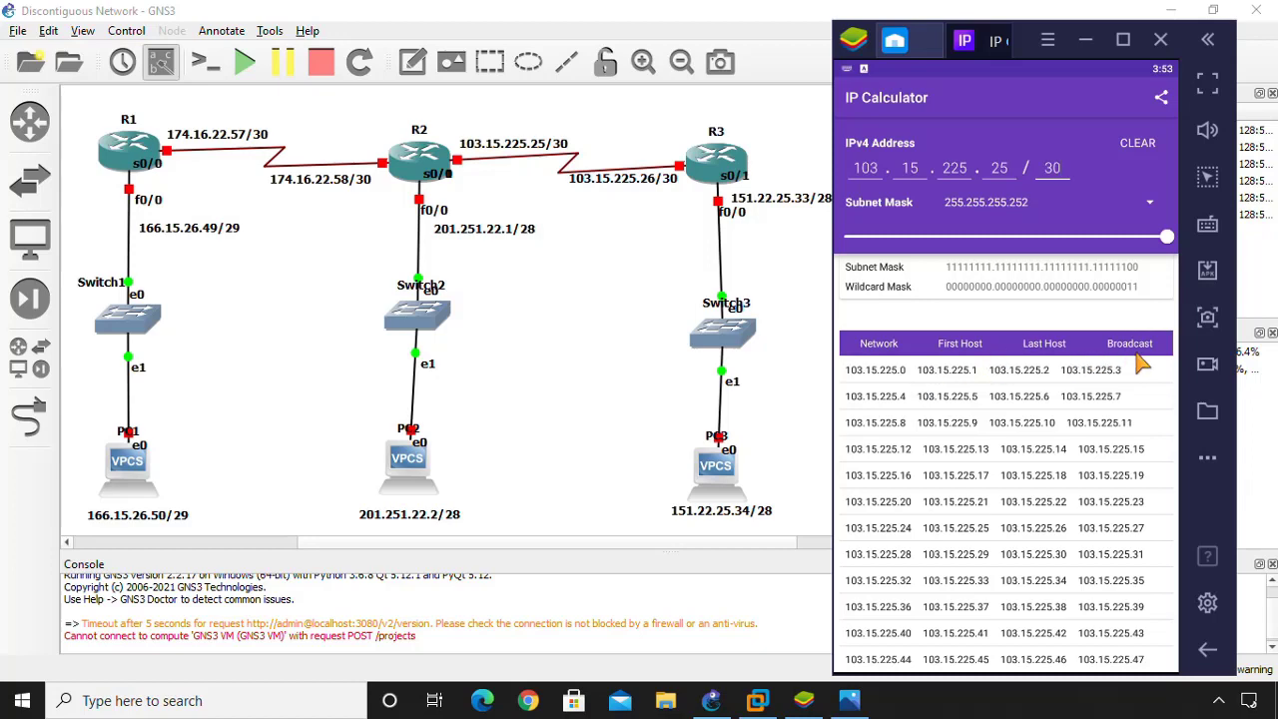
pyautogui.scroll(-3, 933, 536)
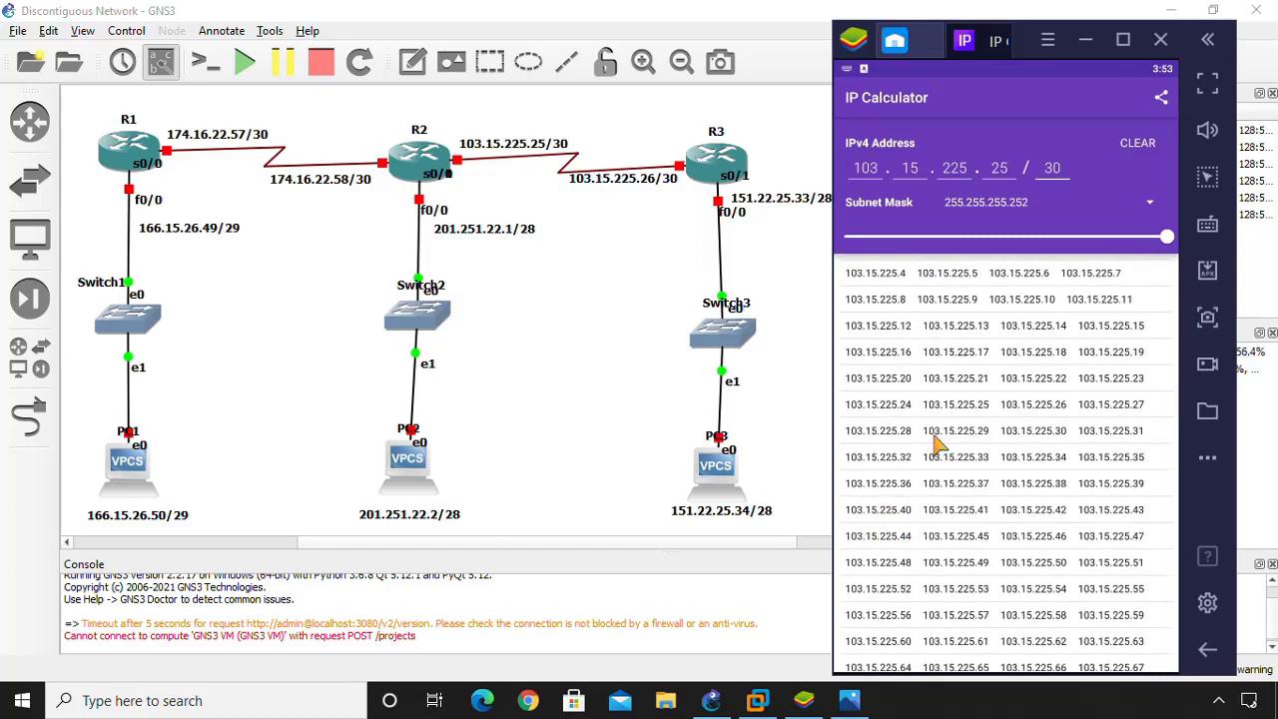
pyautogui.scroll(5, 978, 377)
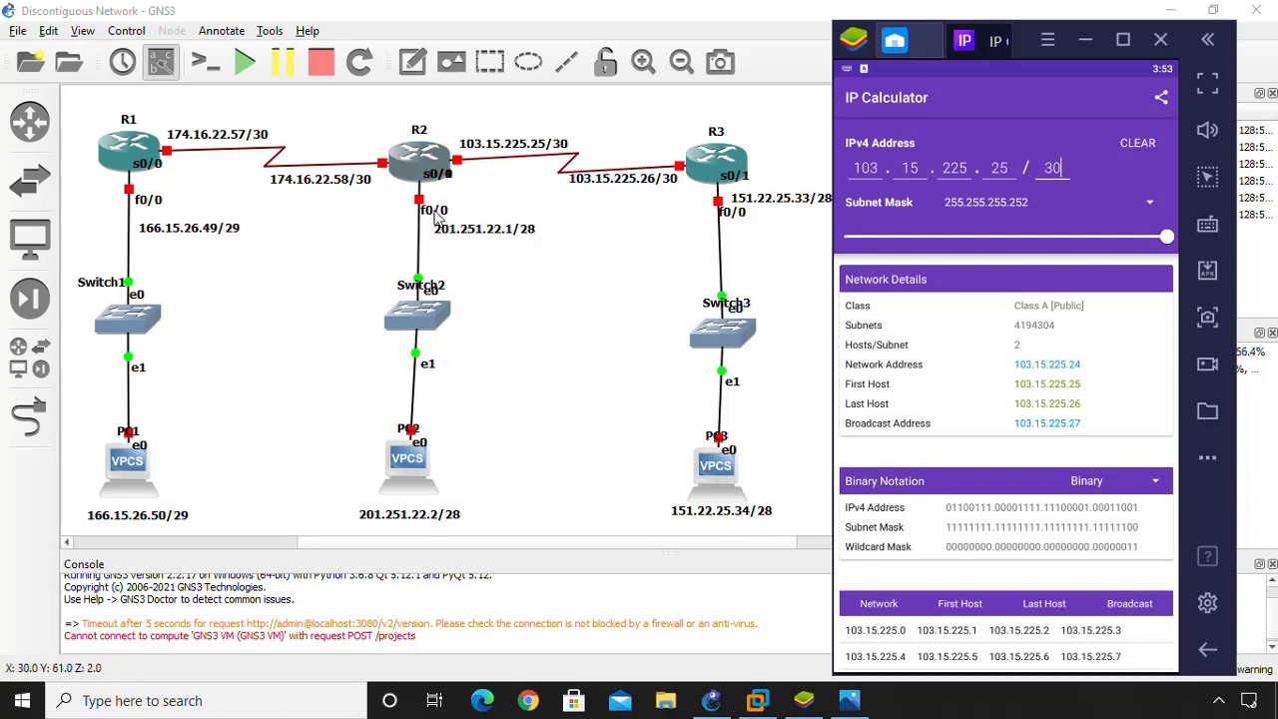
# Step: Clear the calculator, calculate the subnet for R2's LAN address 201.251.22.1 with prefix length 28, and review its subnet table
pyautogui.click(1135, 146)
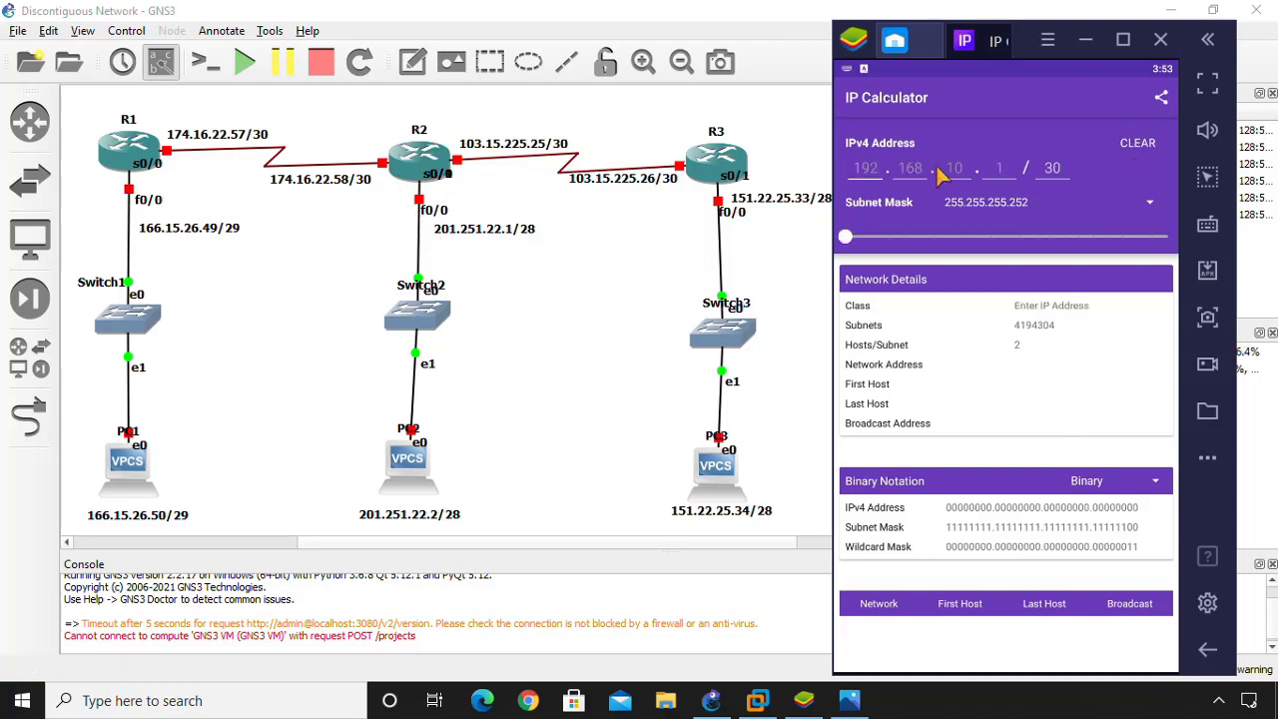
pyautogui.write('201')
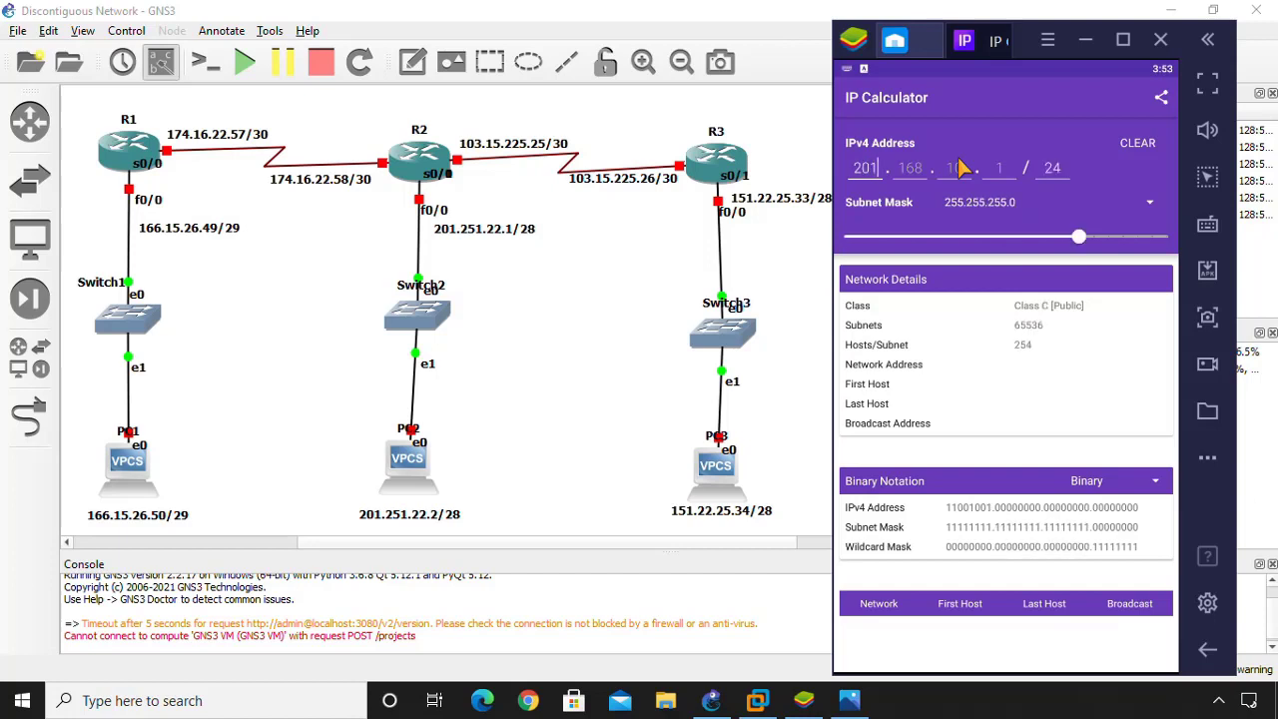
pyautogui.write('251')
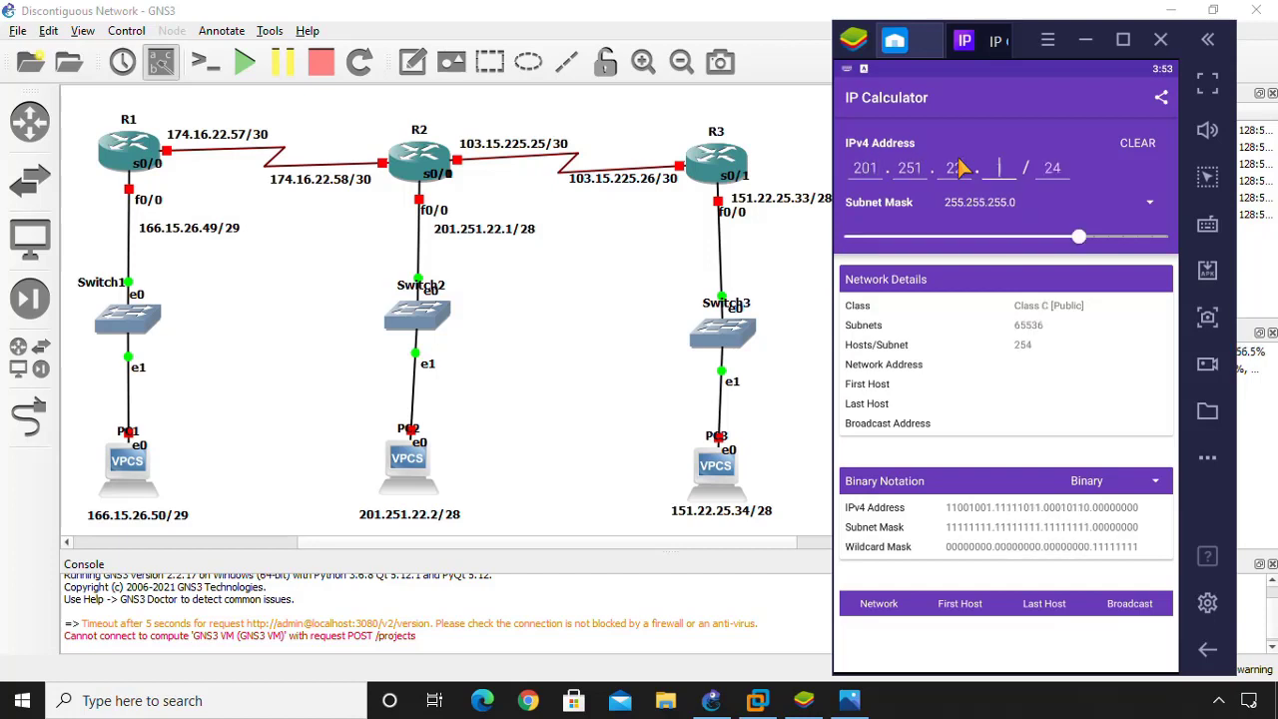
pyautogui.write('1')
pyautogui.press('BackSpace')
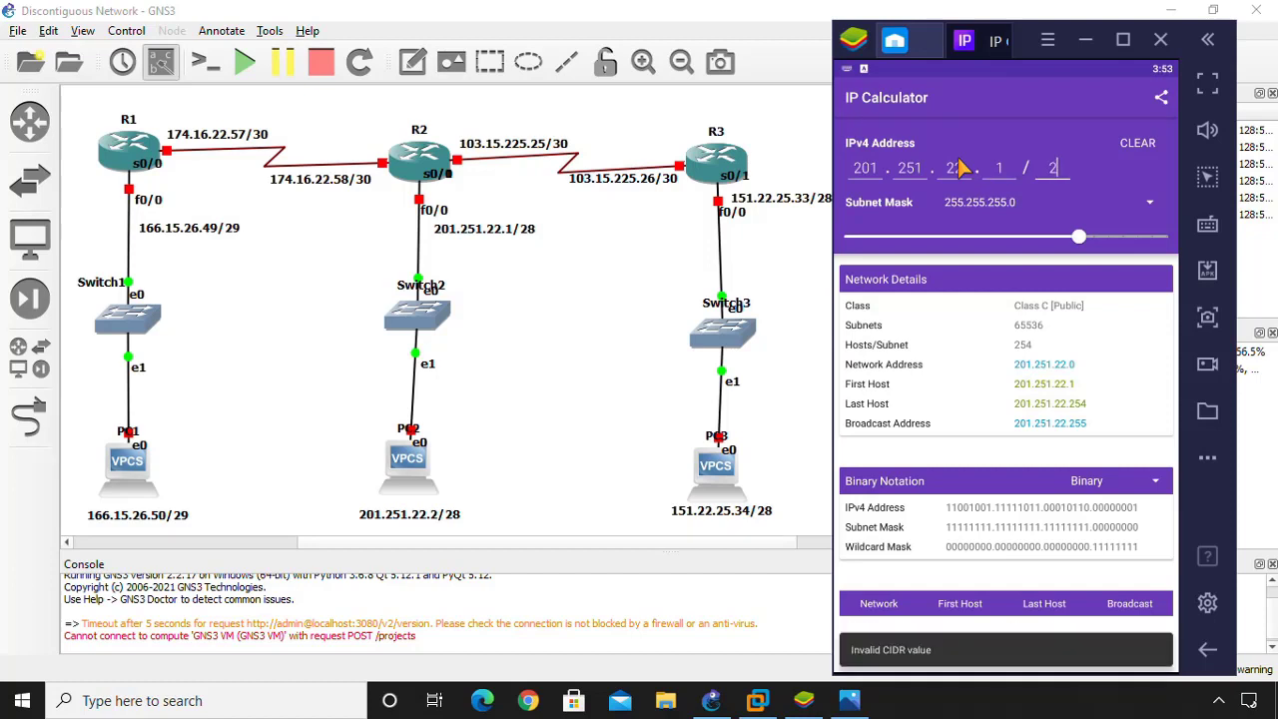
pyautogui.write('8')
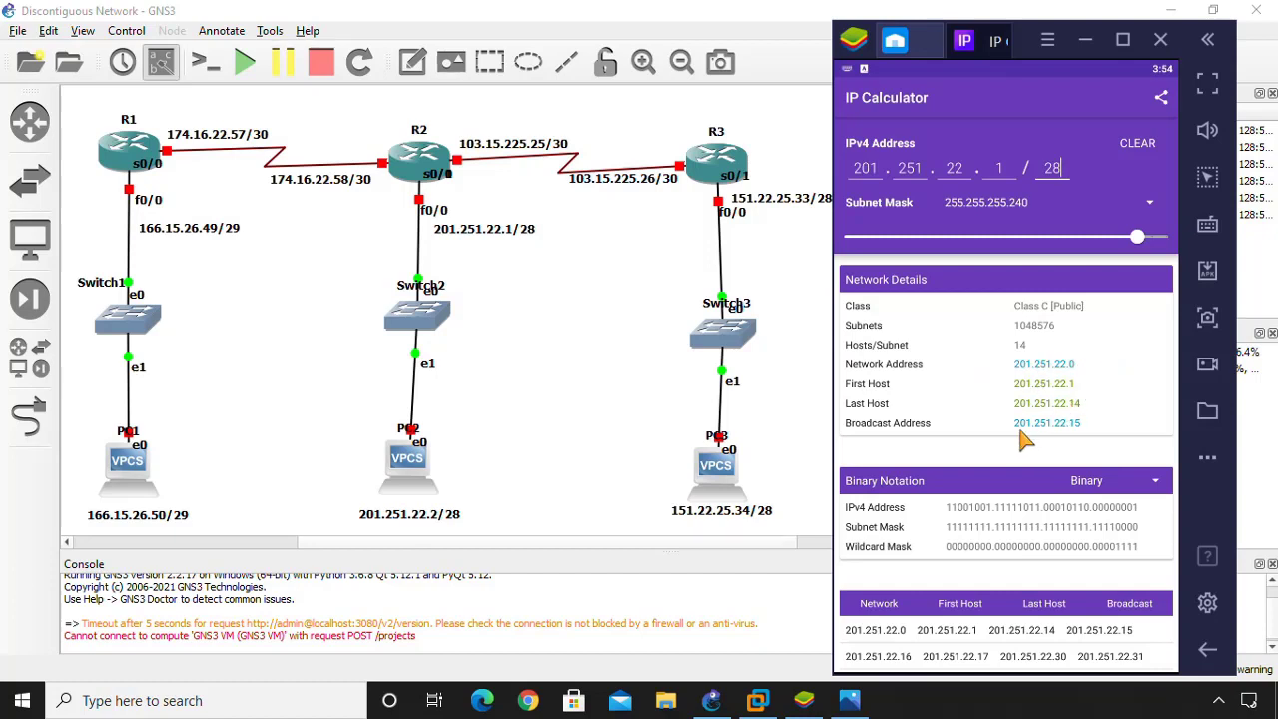
pyautogui.moveTo(1010, 420); pyautogui.dragTo(998, 352)
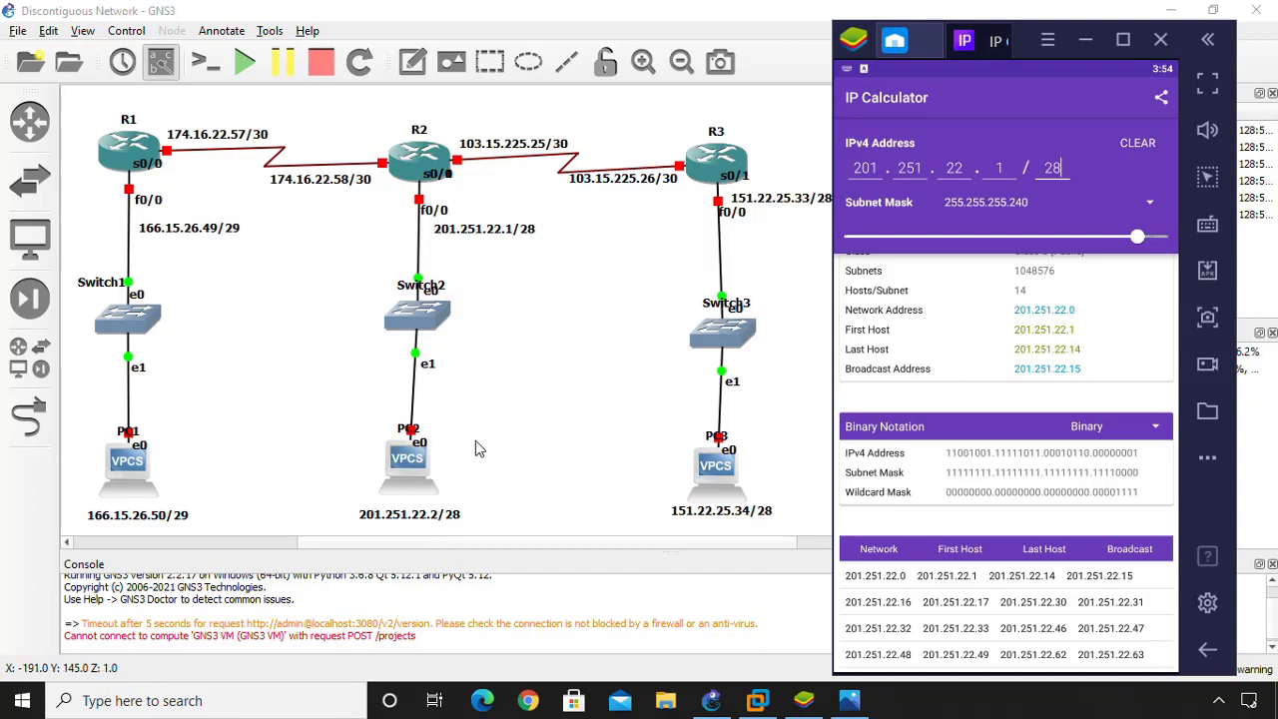
pyautogui.scroll(-1, 480, 449)
pyautogui.scroll(1, 493, 297)
# Step: Clear the calculator and calculate the subnet for R3's LAN address 151.22.25.33 with prefix length 28
pyautogui.click(1135, 149)
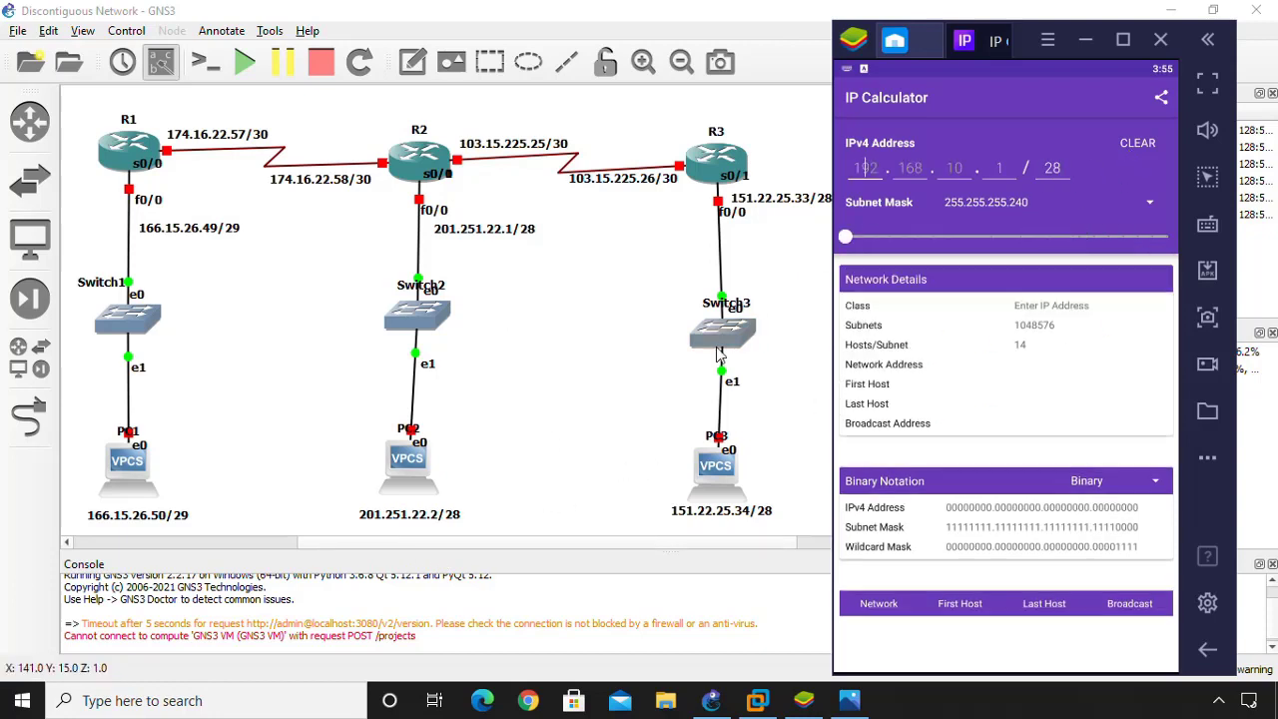
pyautogui.click(242, 545)
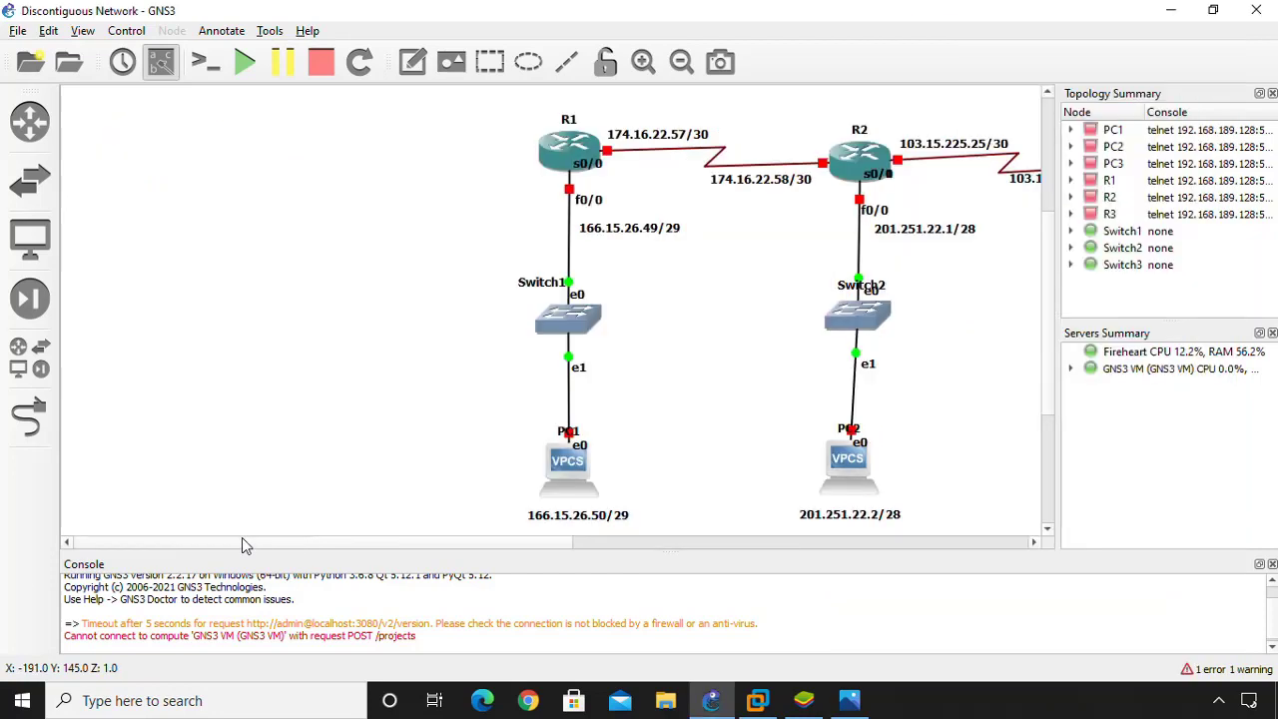
pyautogui.moveTo(164, 546); pyautogui.dragTo(469, 546)
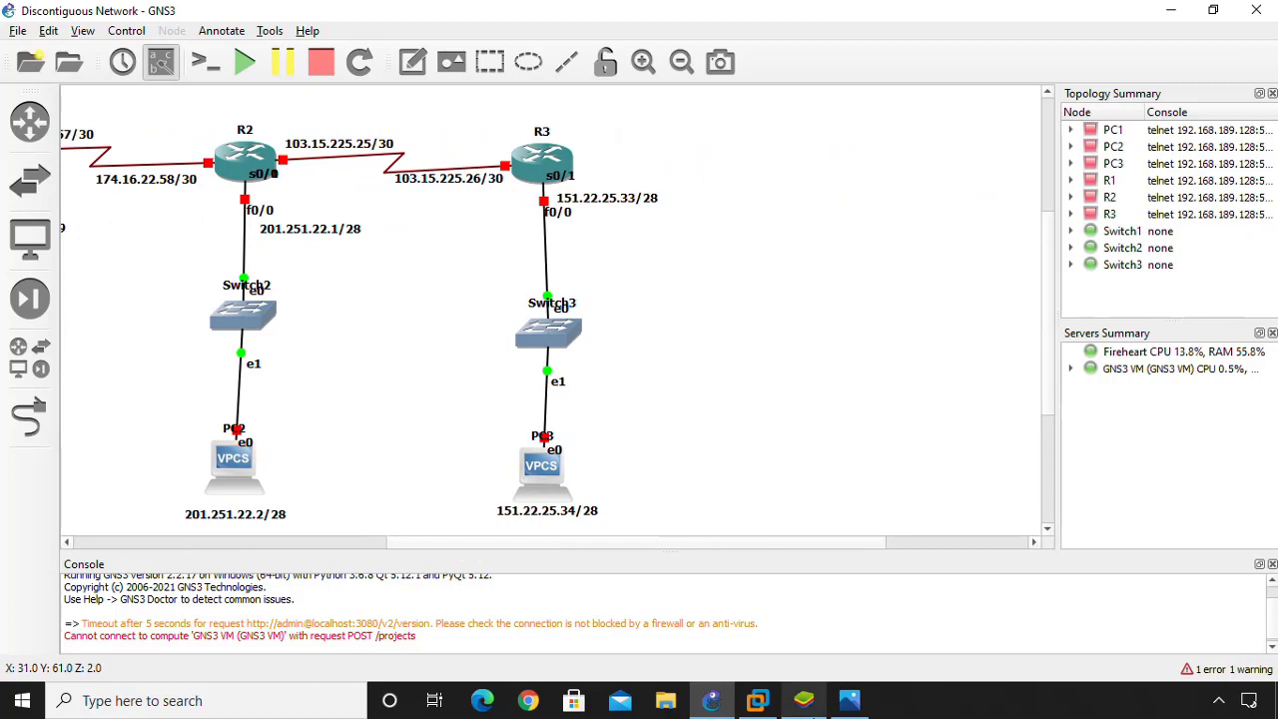
pyautogui.click(804, 700)
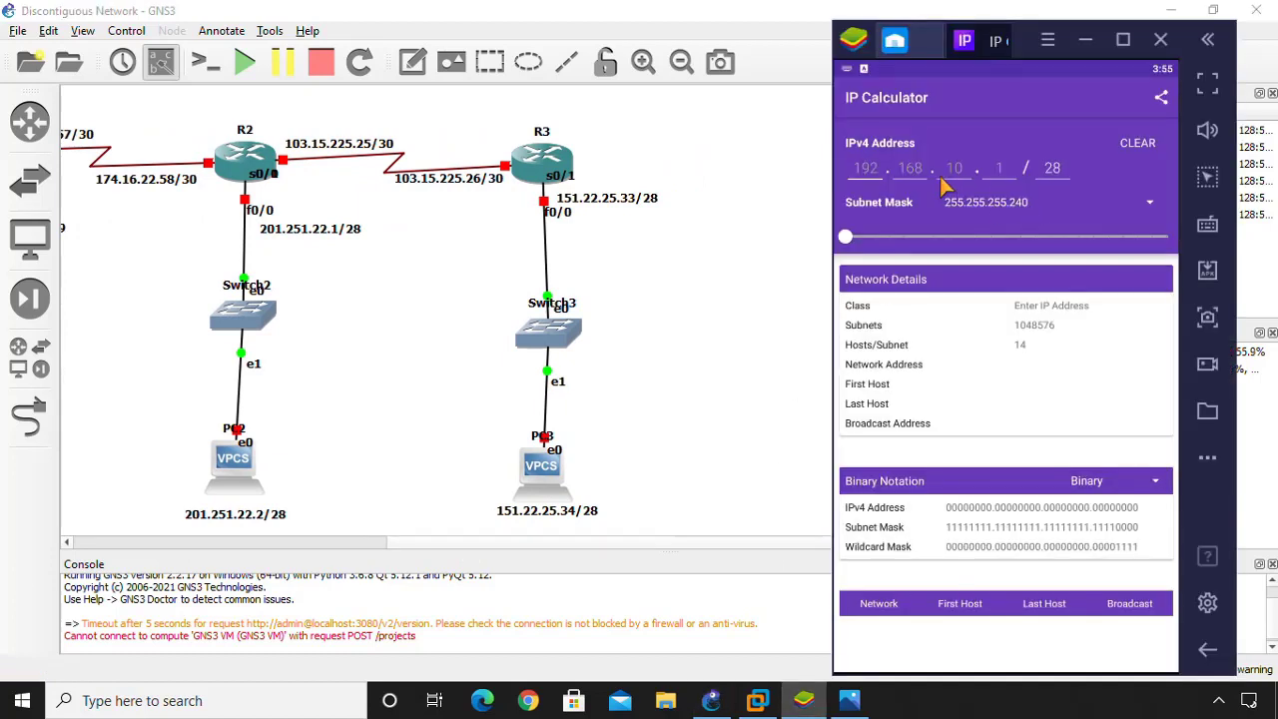
pyautogui.write('151.2')
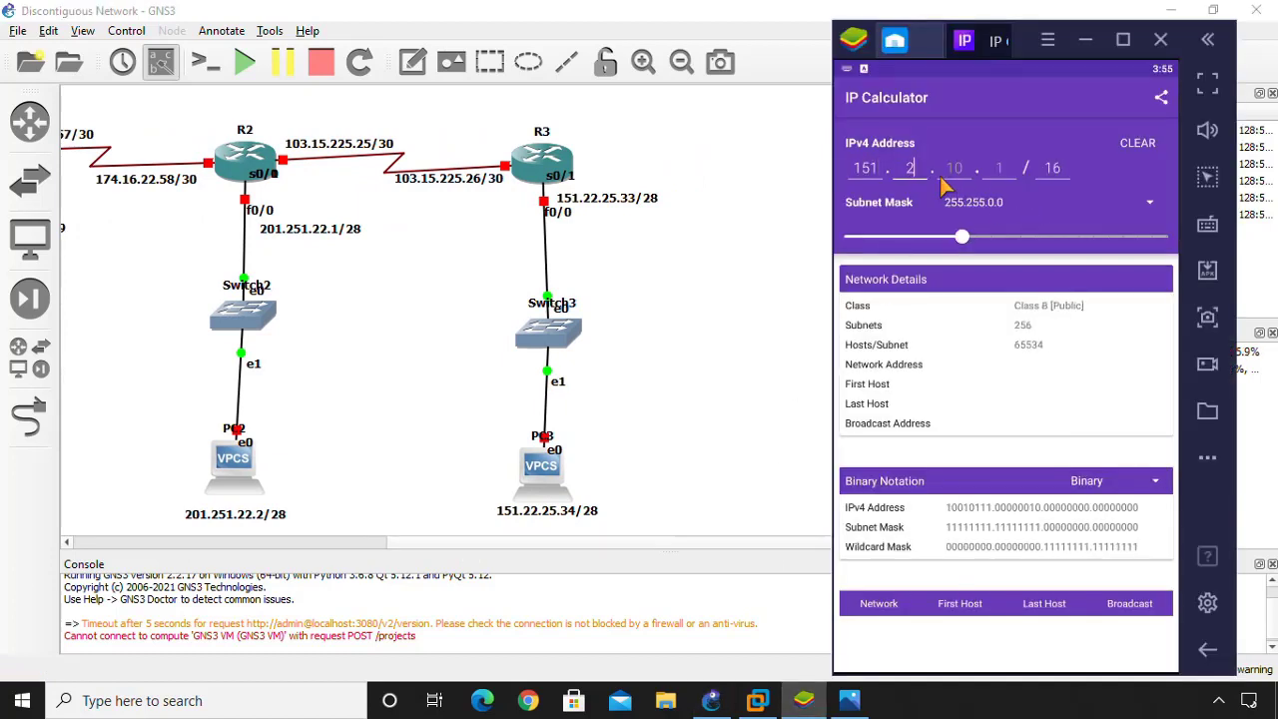
pyautogui.write('2.0')
pyautogui.press('BackSpace')
pyautogui.press('BackSpace')
pyautogui.click(944, 179)
pyautogui.write('25 . 33')
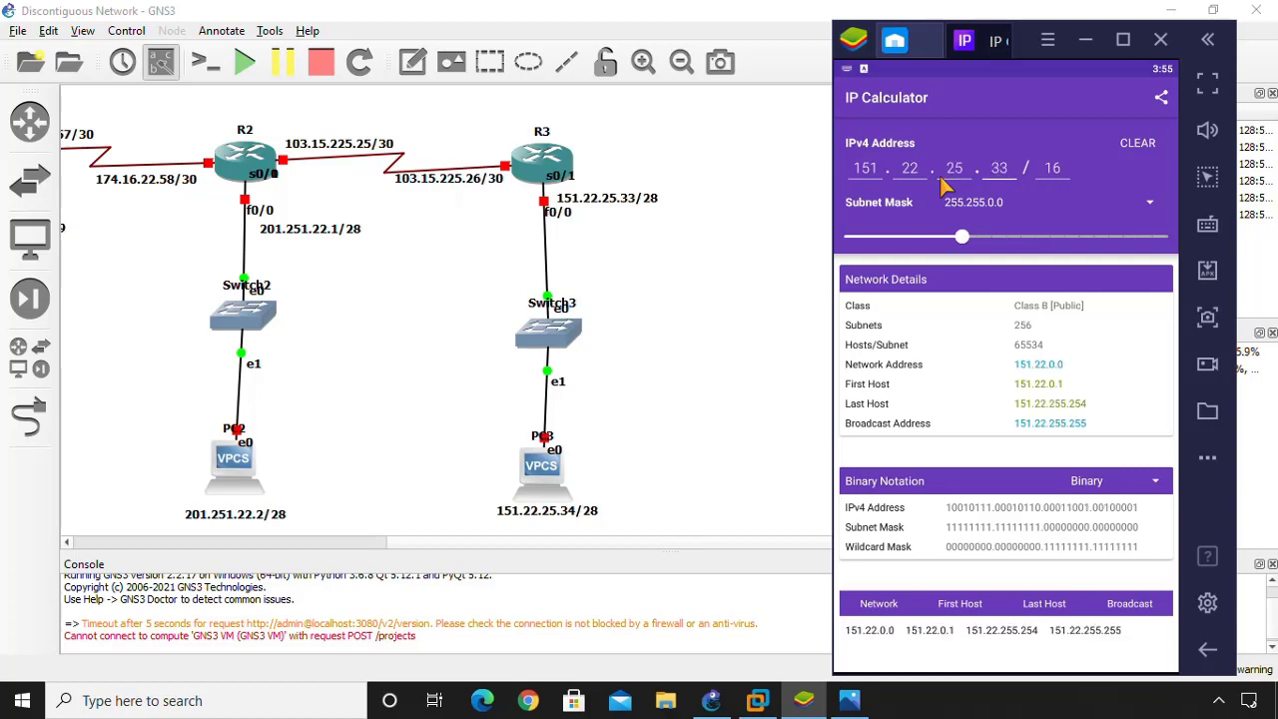
pyautogui.press('Tab')
pyautogui.press('BackSpace')
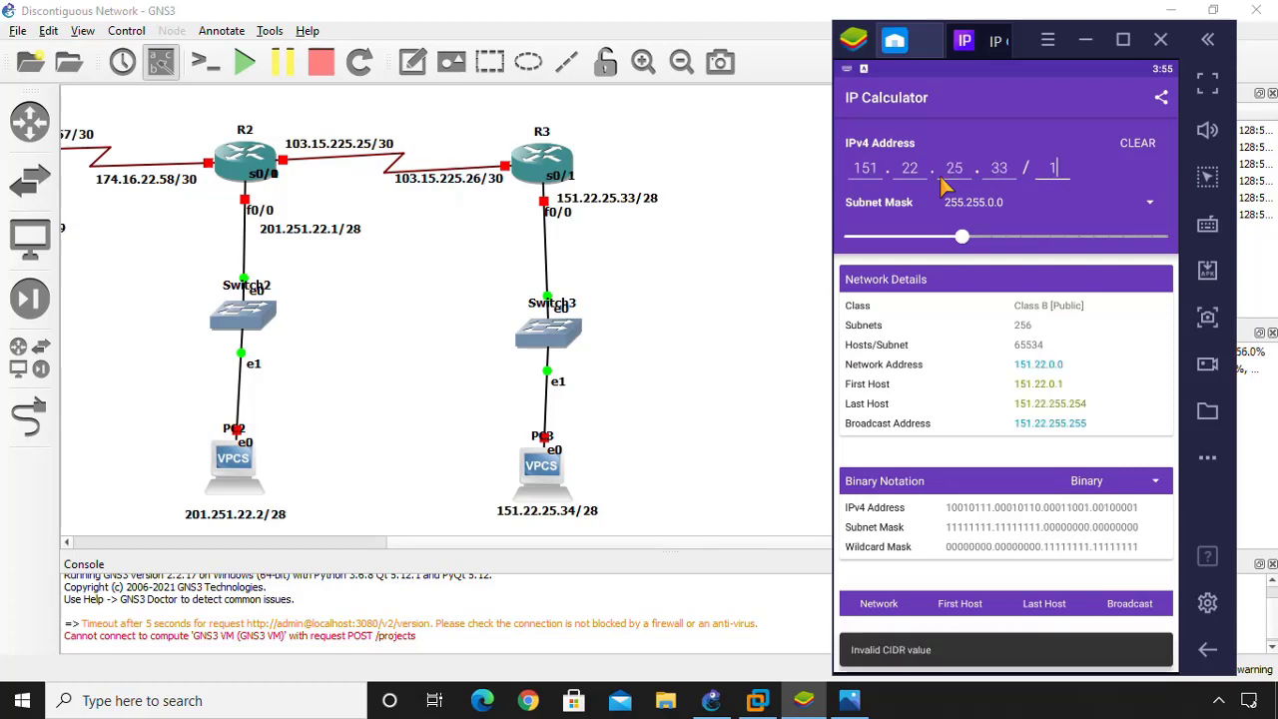
pyautogui.write('28')
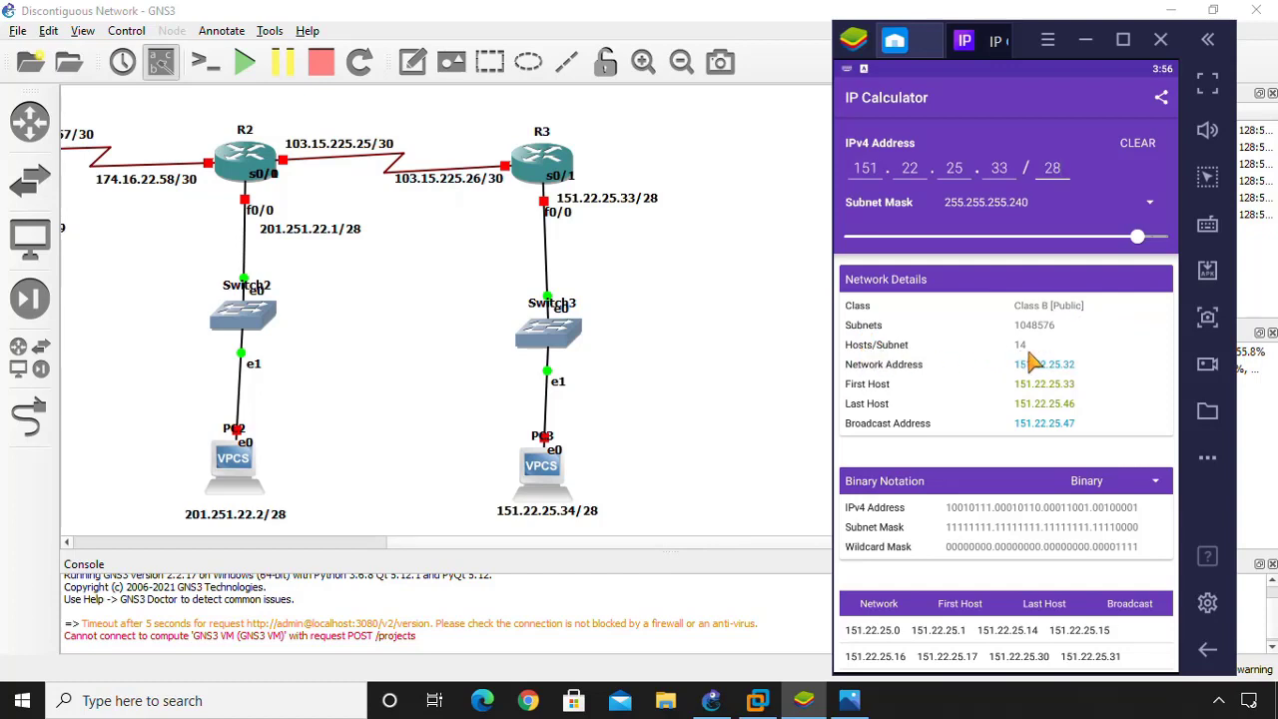
# Step: Examine the network details and full subnet table of R3's LAN against the topology, and put the calculator away
pyautogui.scroll(-1, 1016, 340)
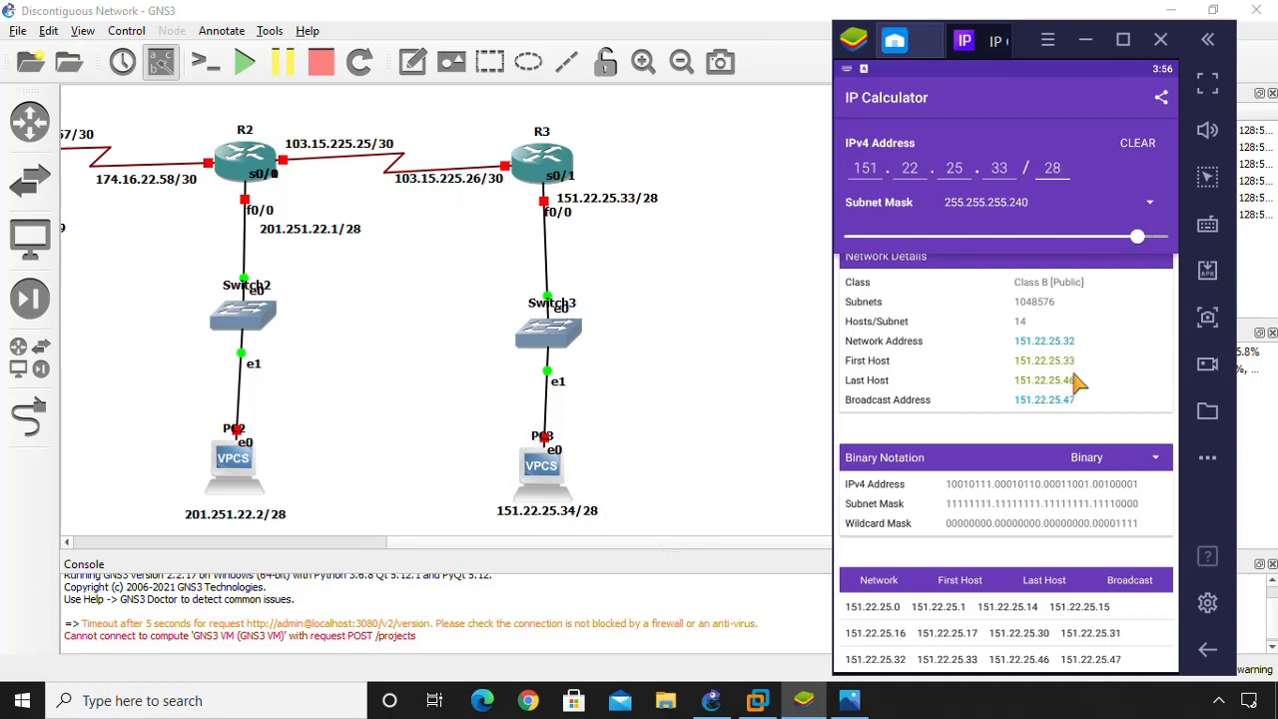
pyautogui.scroll(1, 974, 421)
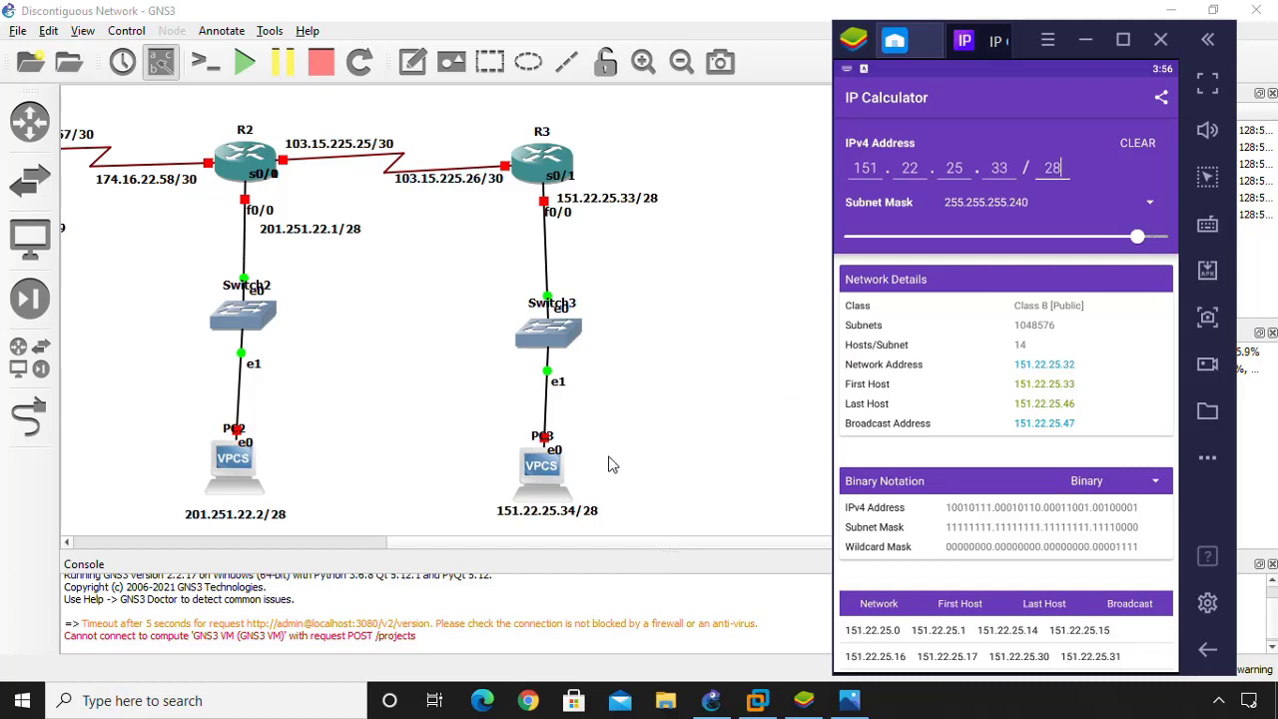
pyautogui.click(651, 427)
pyautogui.click(279, 544)
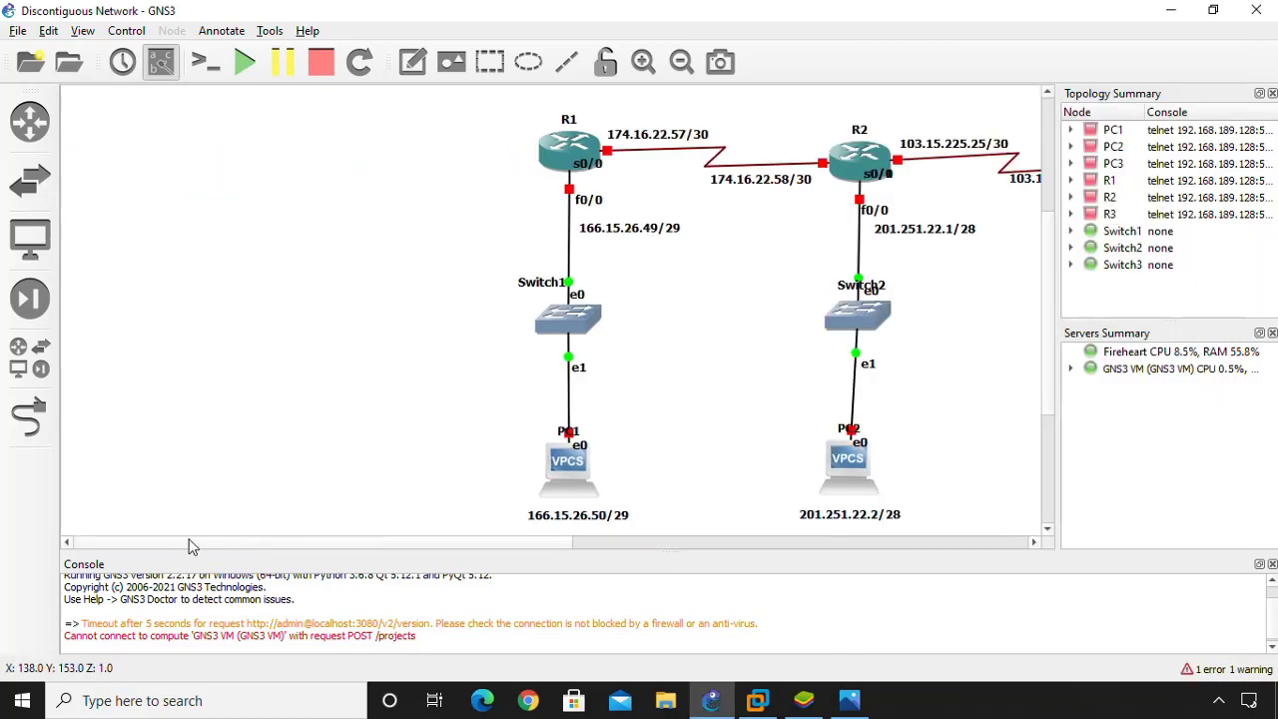
pyautogui.hscroll(5, 247, 544)
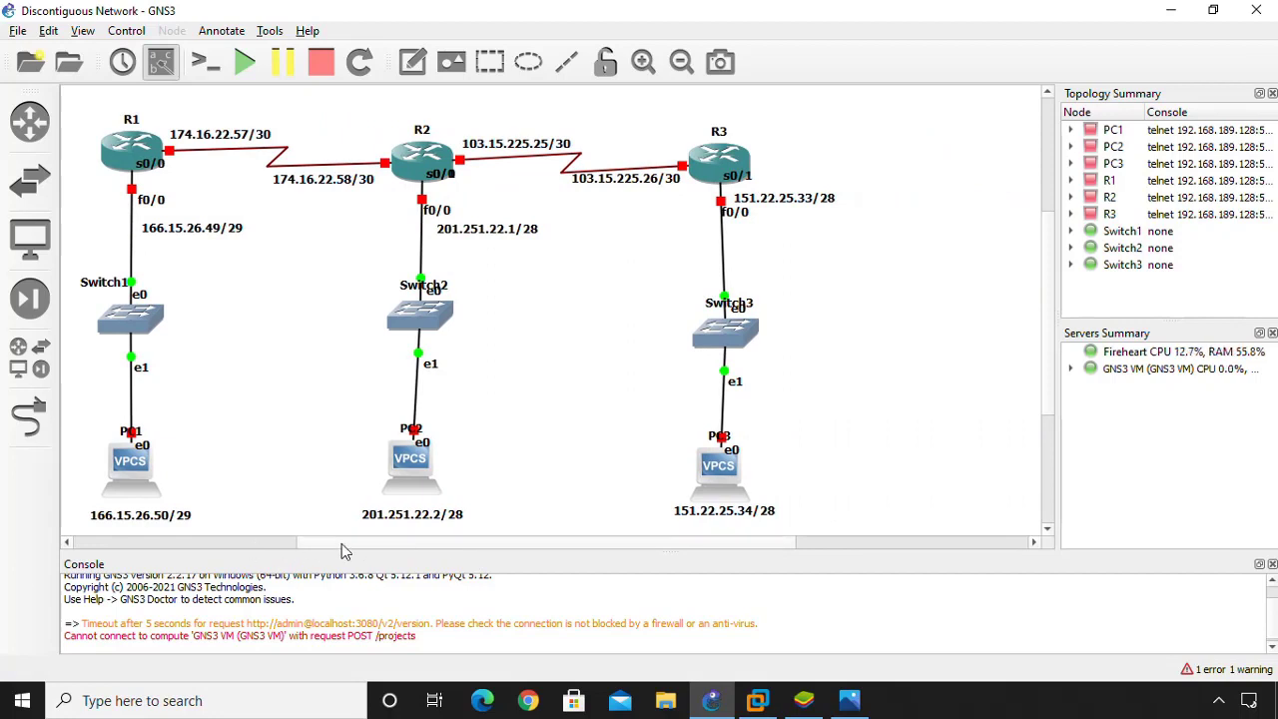
pyautogui.moveTo(407, 545); pyautogui.dragTo(399, 599)
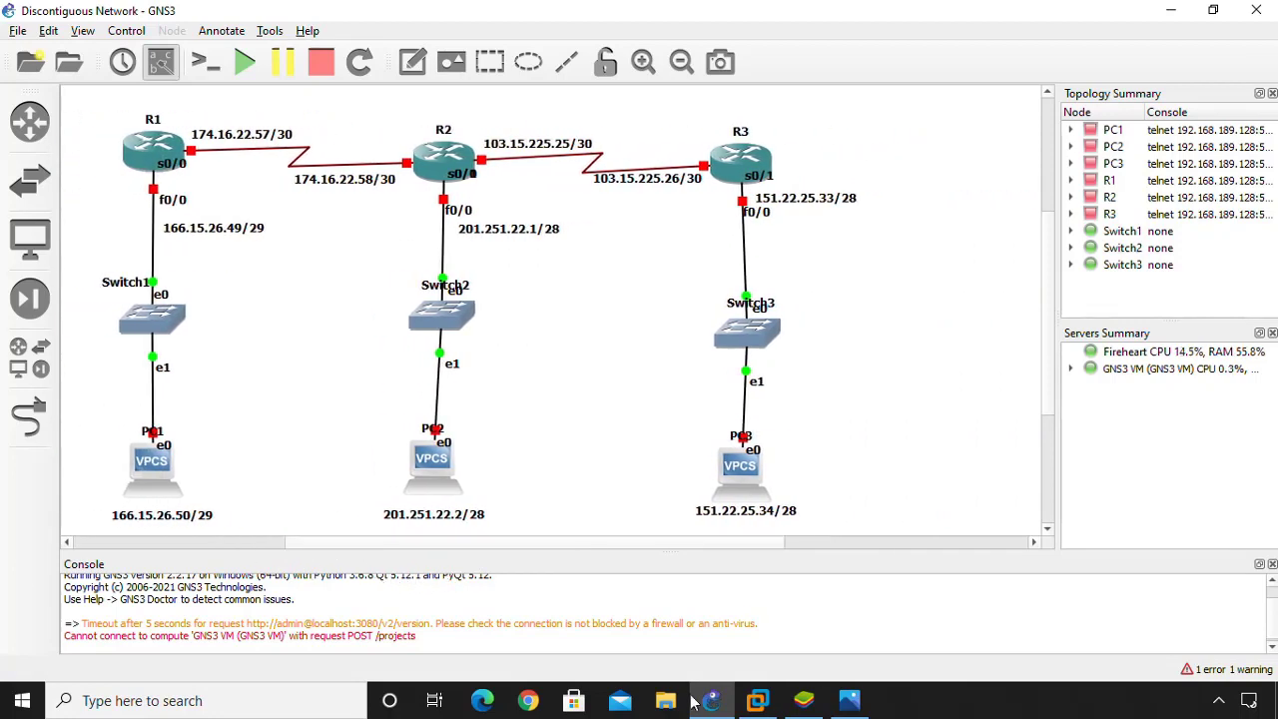
pyautogui.click(803, 700)
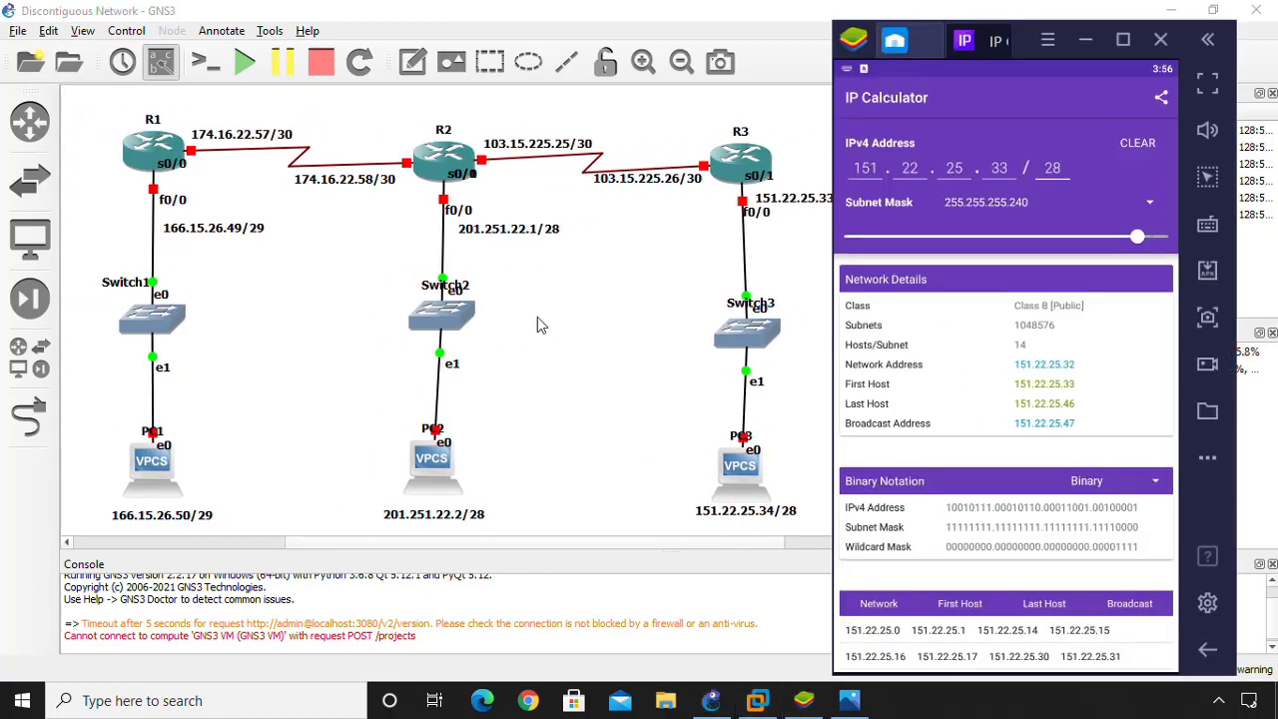
pyautogui.moveTo(1029, 574); pyautogui.dragTo(1004, 419)
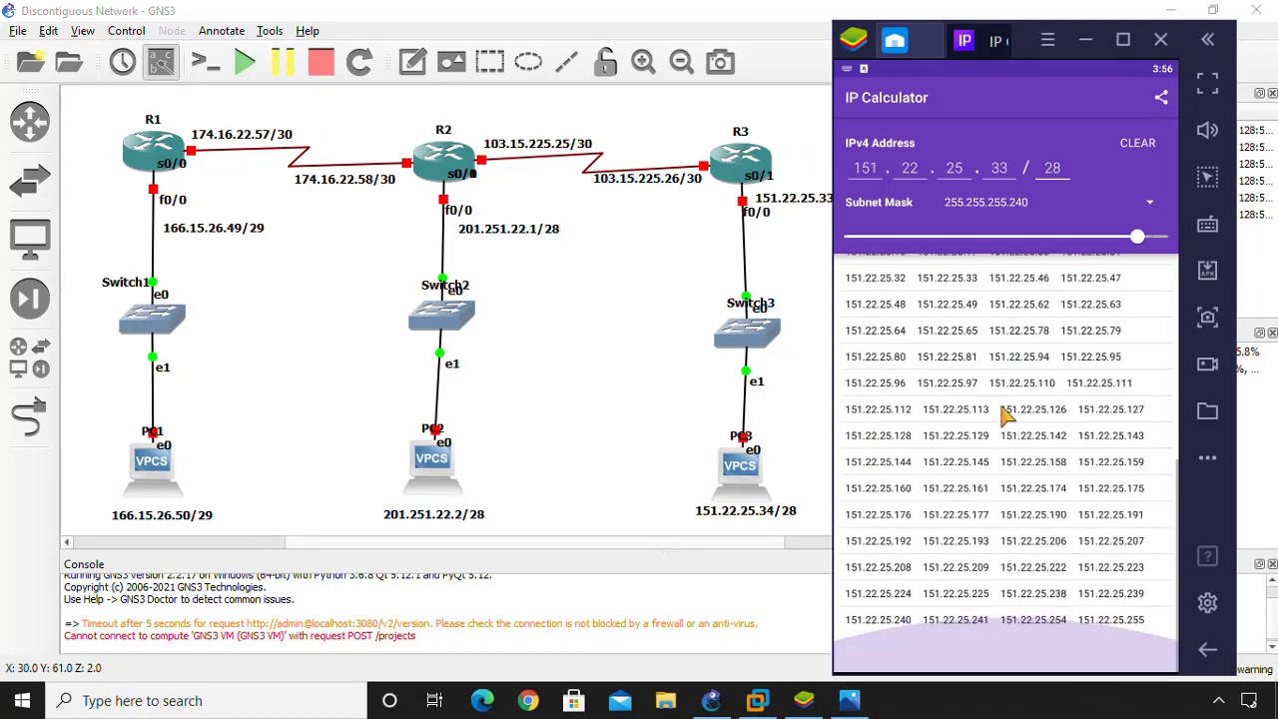
pyautogui.moveTo(987, 510); pyautogui.dragTo(991, 393)
pyautogui.moveTo(995, 442); pyautogui.dragTo(988, 549)
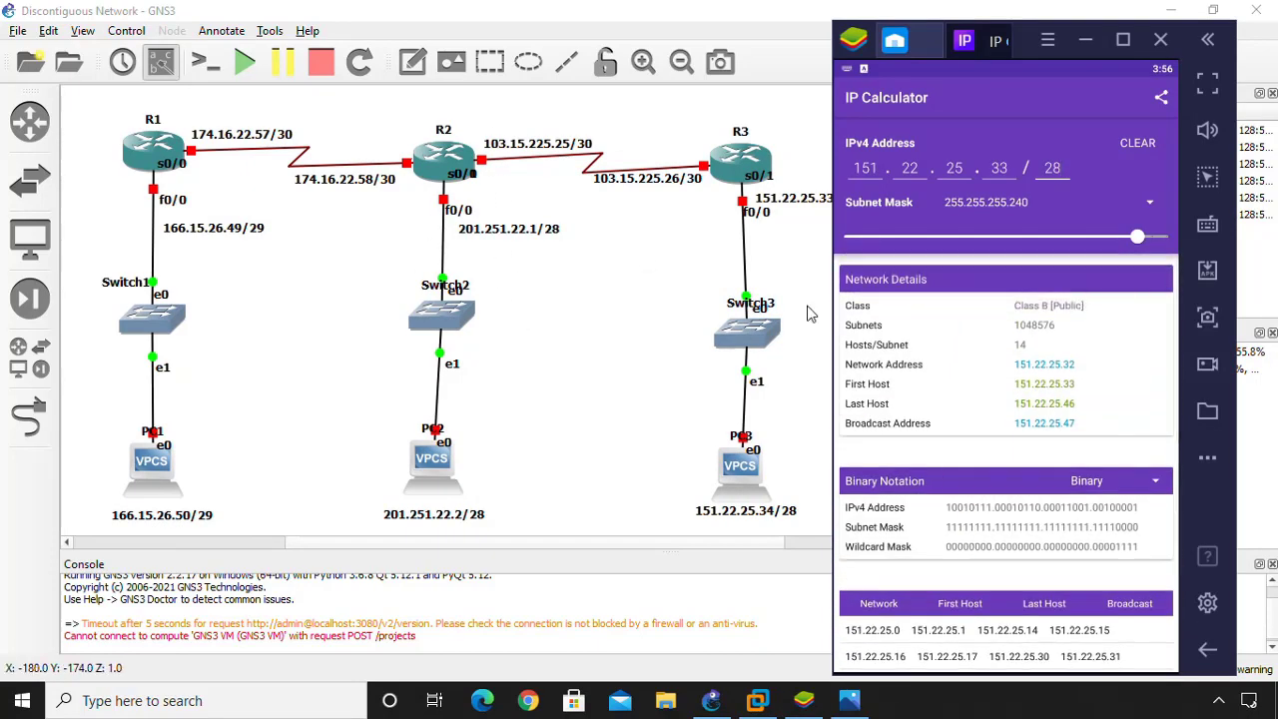
pyautogui.moveTo(1028, 50); pyautogui.dragTo(1063, 55)
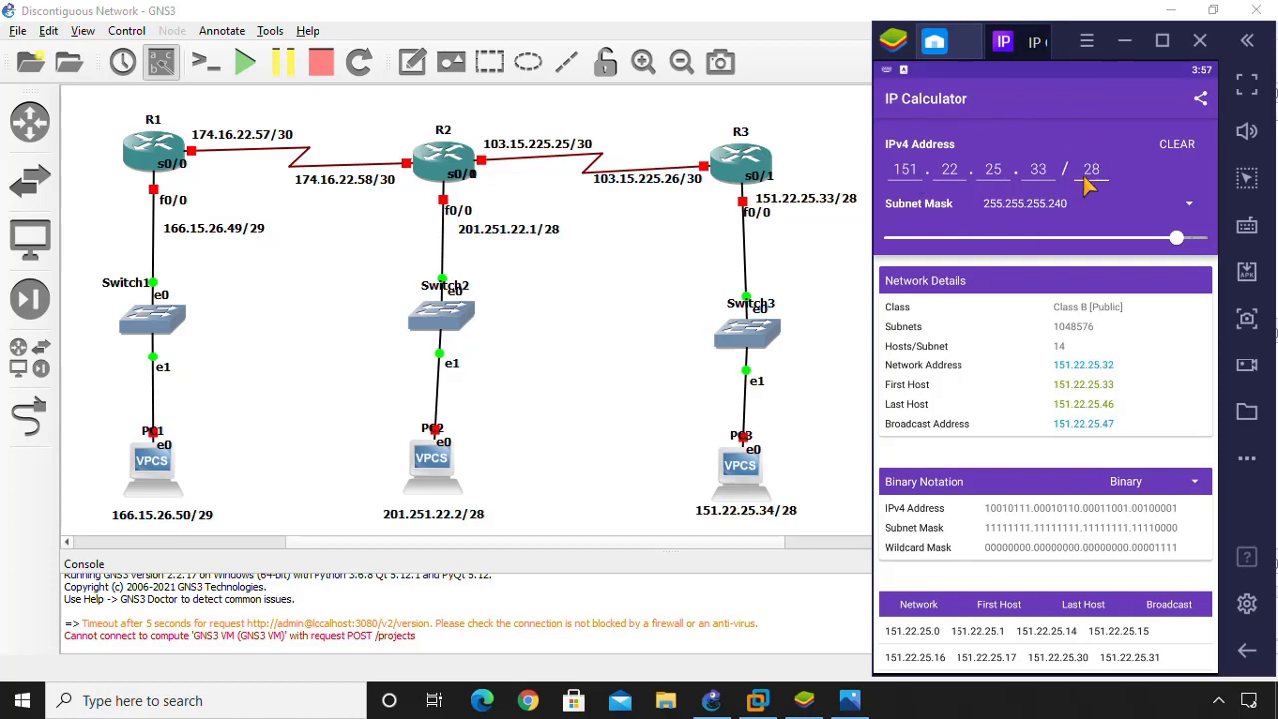
pyautogui.click(1118, 52)
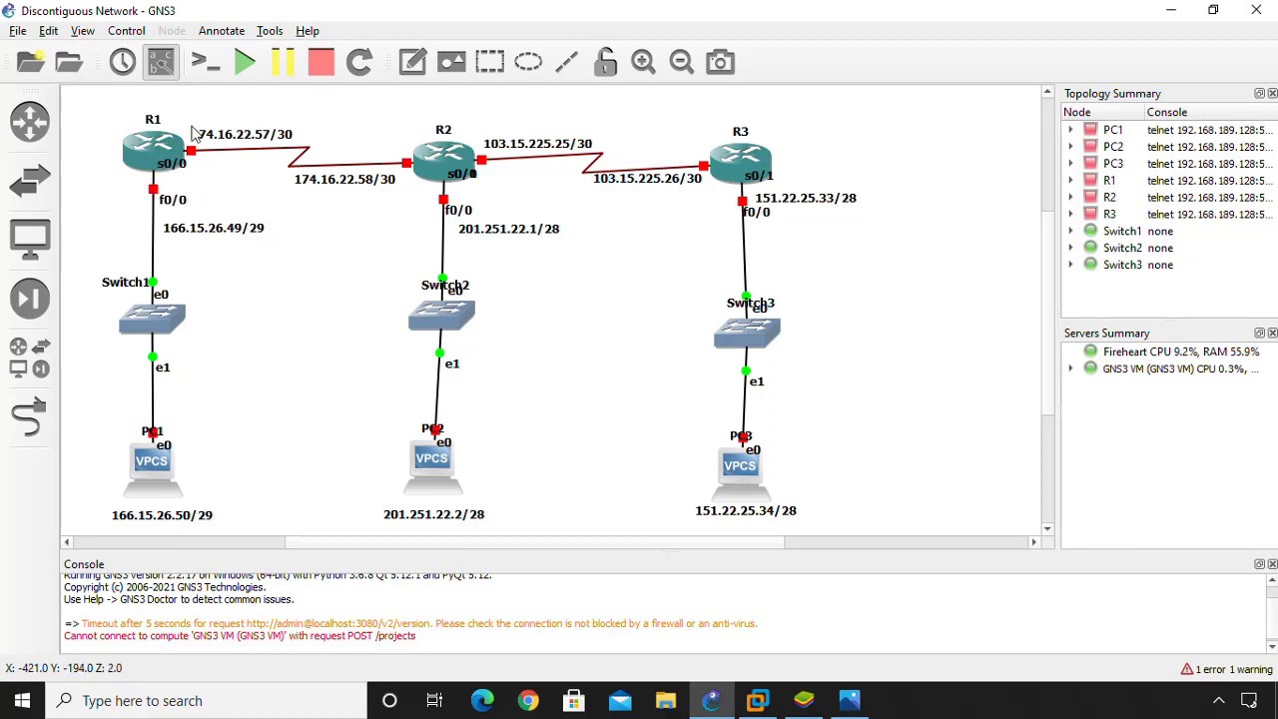
# Step: Start all devices in the topology and open their consoles in SecureCRT, dismissing the update check
pyautogui.click(245, 61)
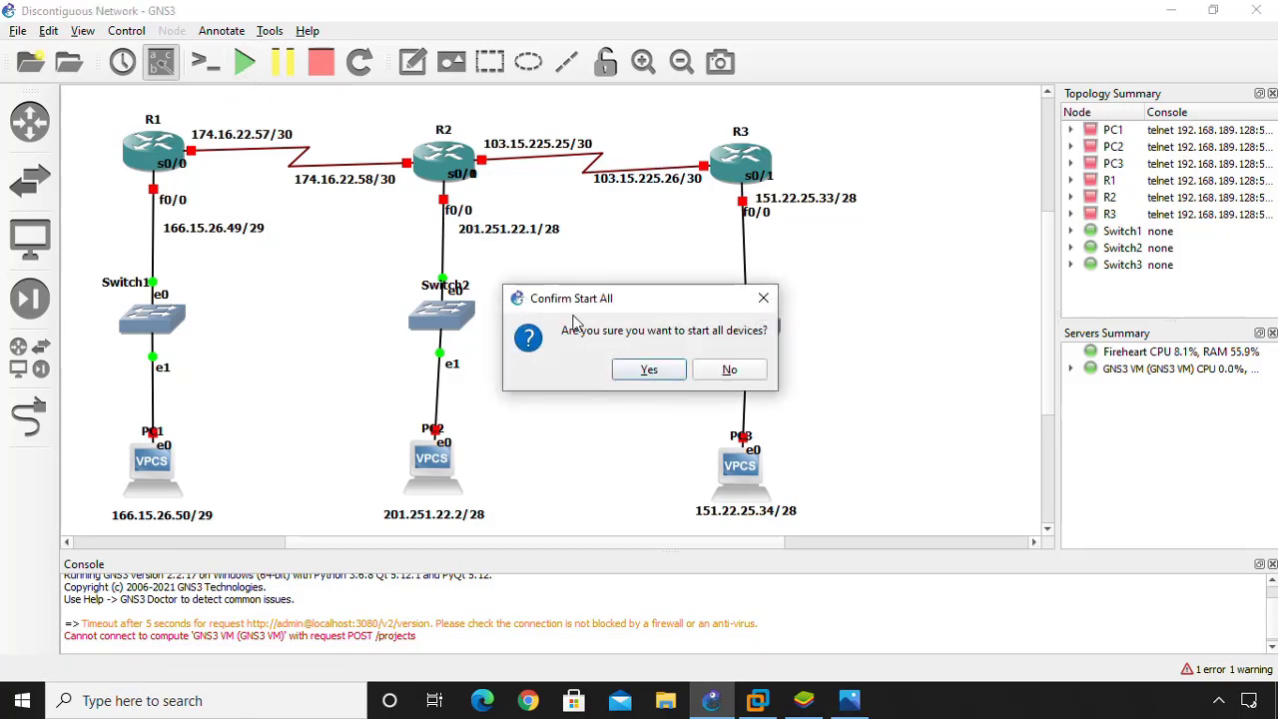
pyautogui.click(649, 370)
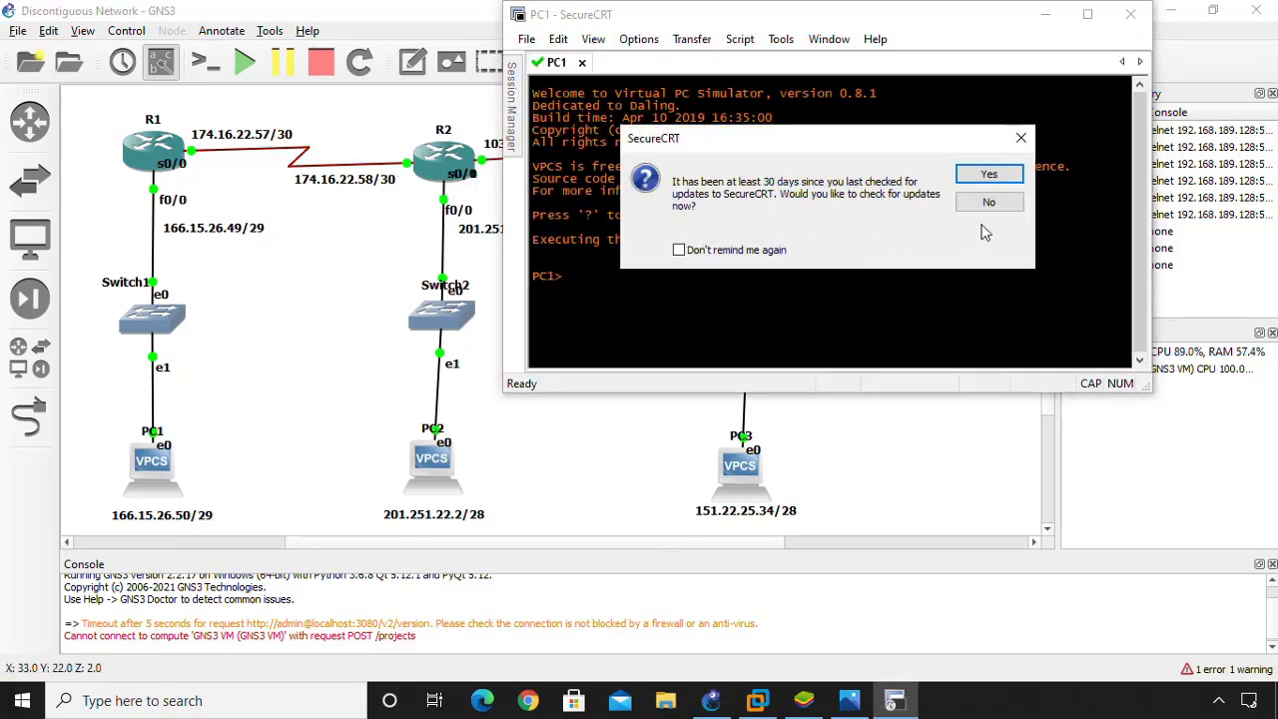
pyautogui.click(1027, 141)
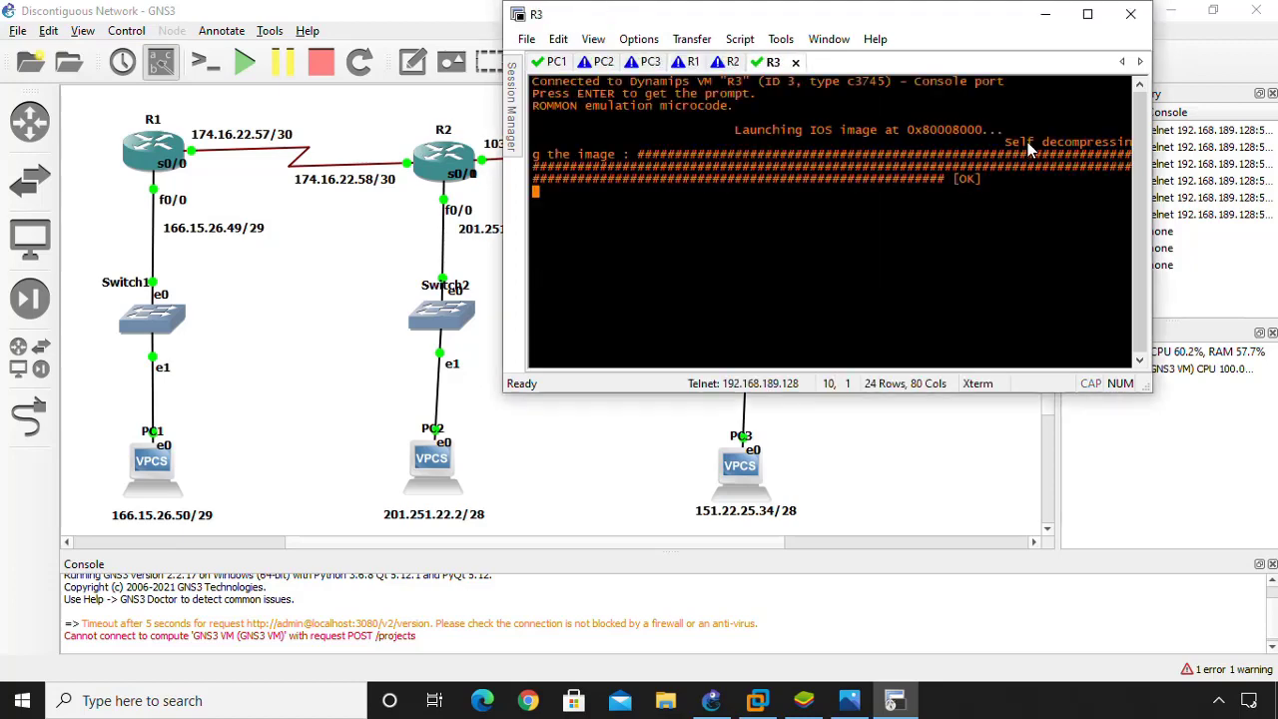
# Step: Check the startup output in the consoles of PC1, PC2, PC3, R1, R2 and R3
pyautogui.click(559, 63)
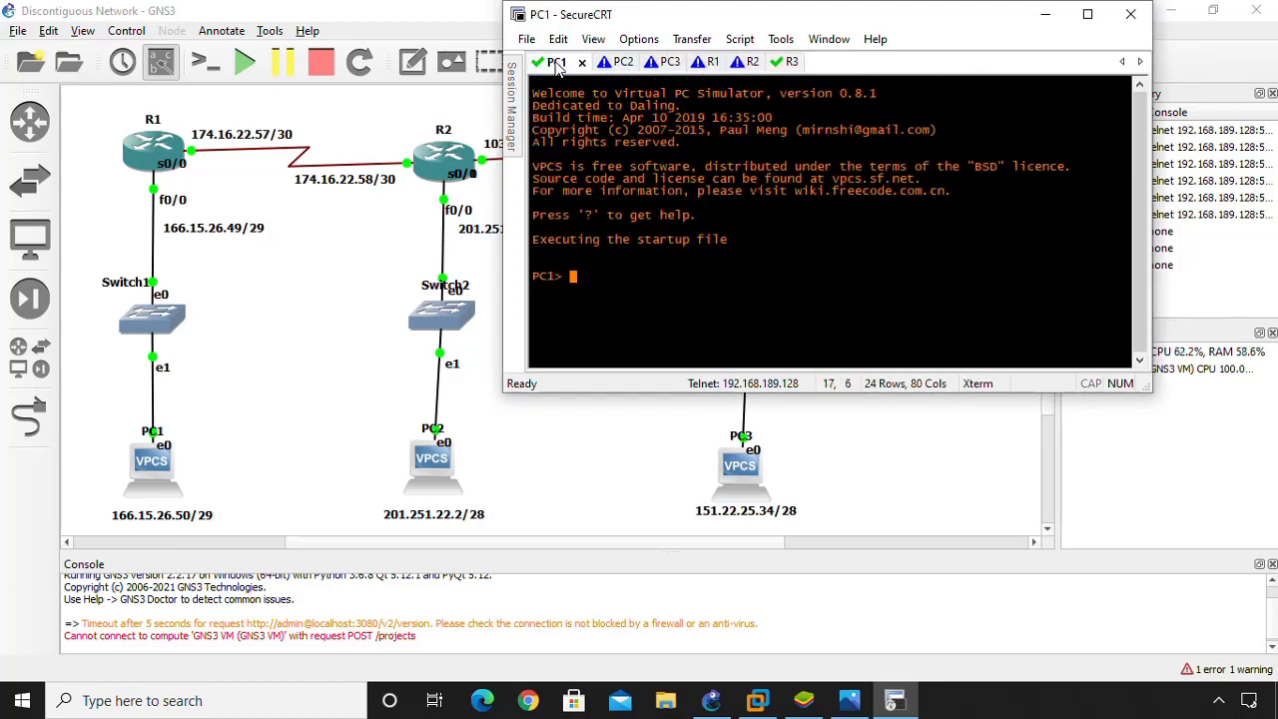
pyautogui.click(624, 65)
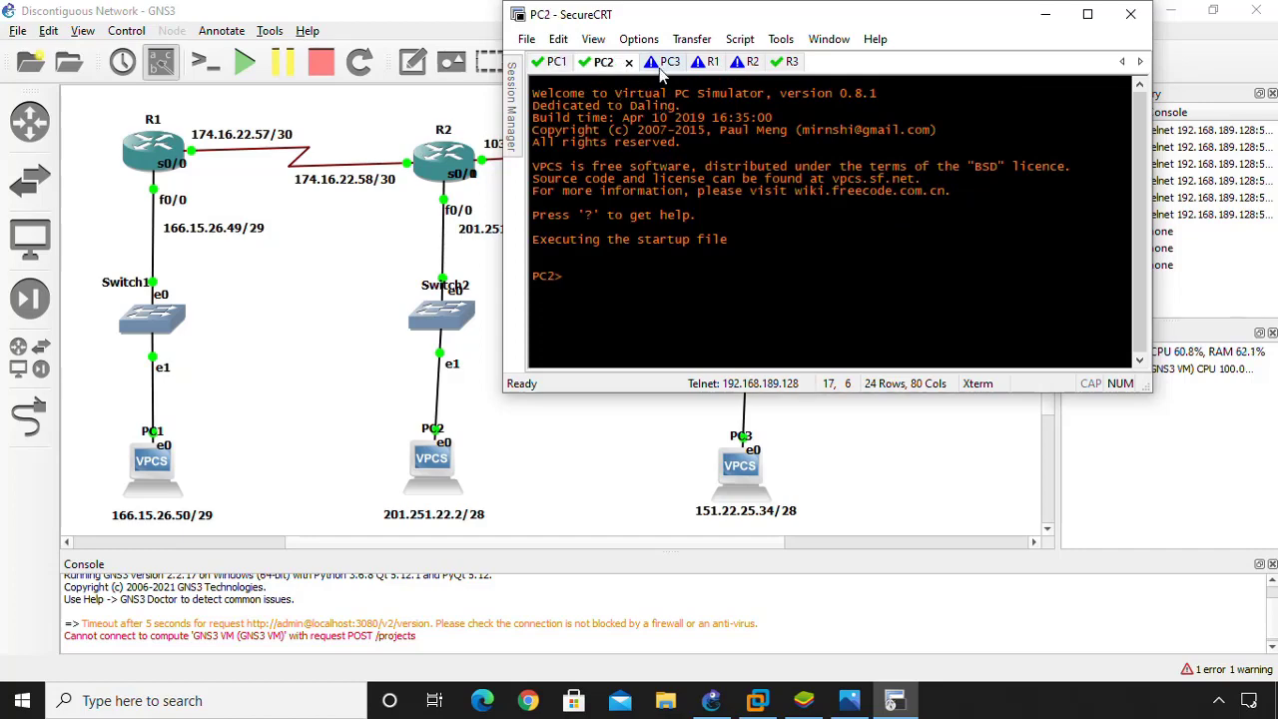
pyautogui.click(662, 66)
pyautogui.click(705, 66)
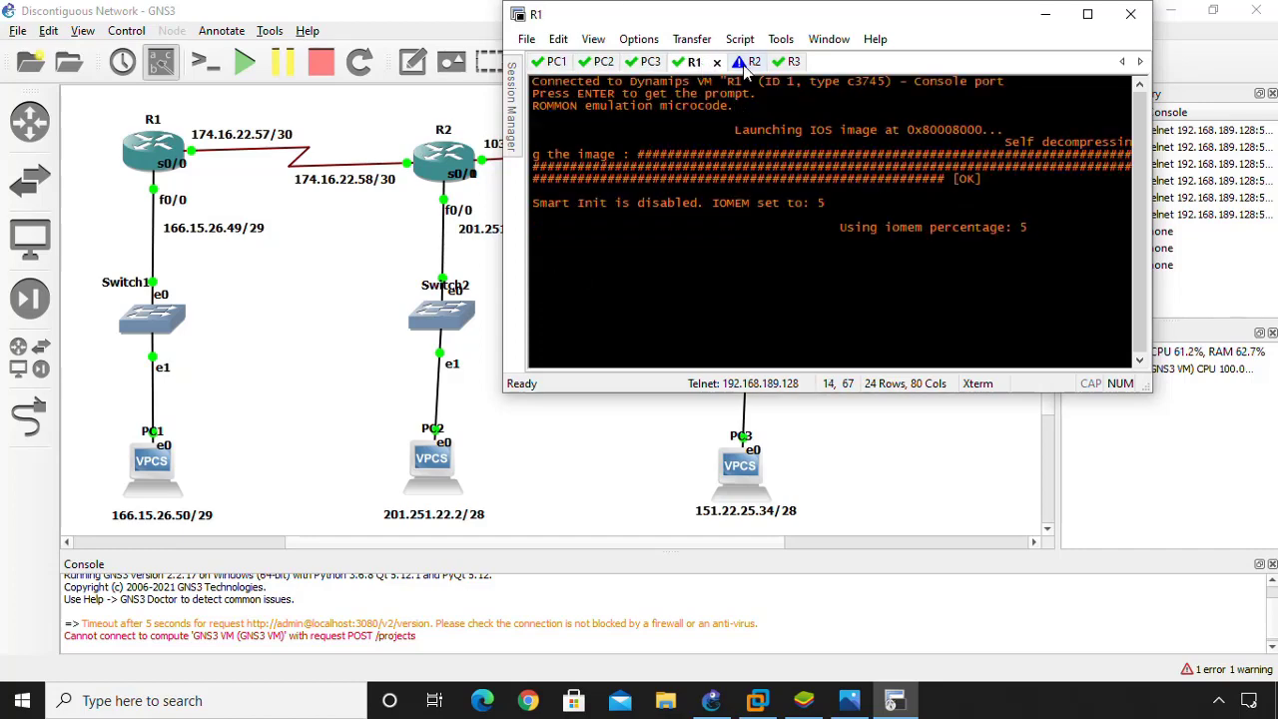
pyautogui.click(748, 66)
pyautogui.click(789, 64)
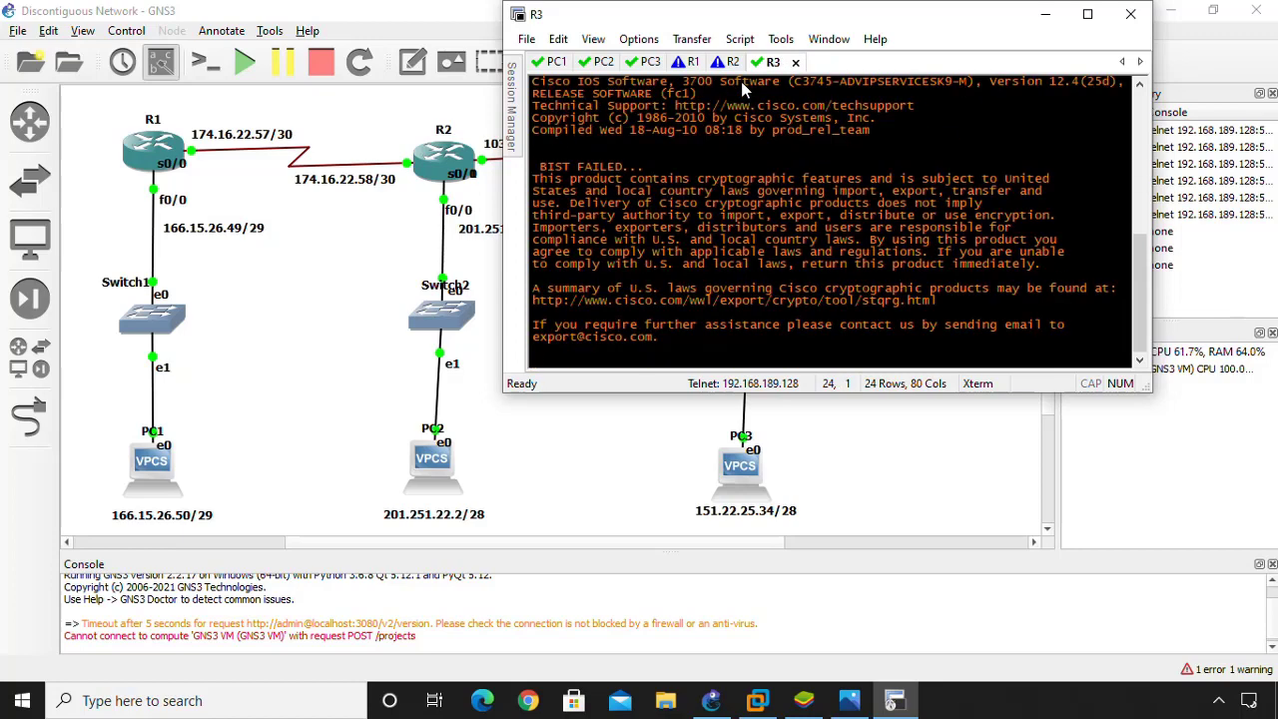
pyautogui.click(688, 64)
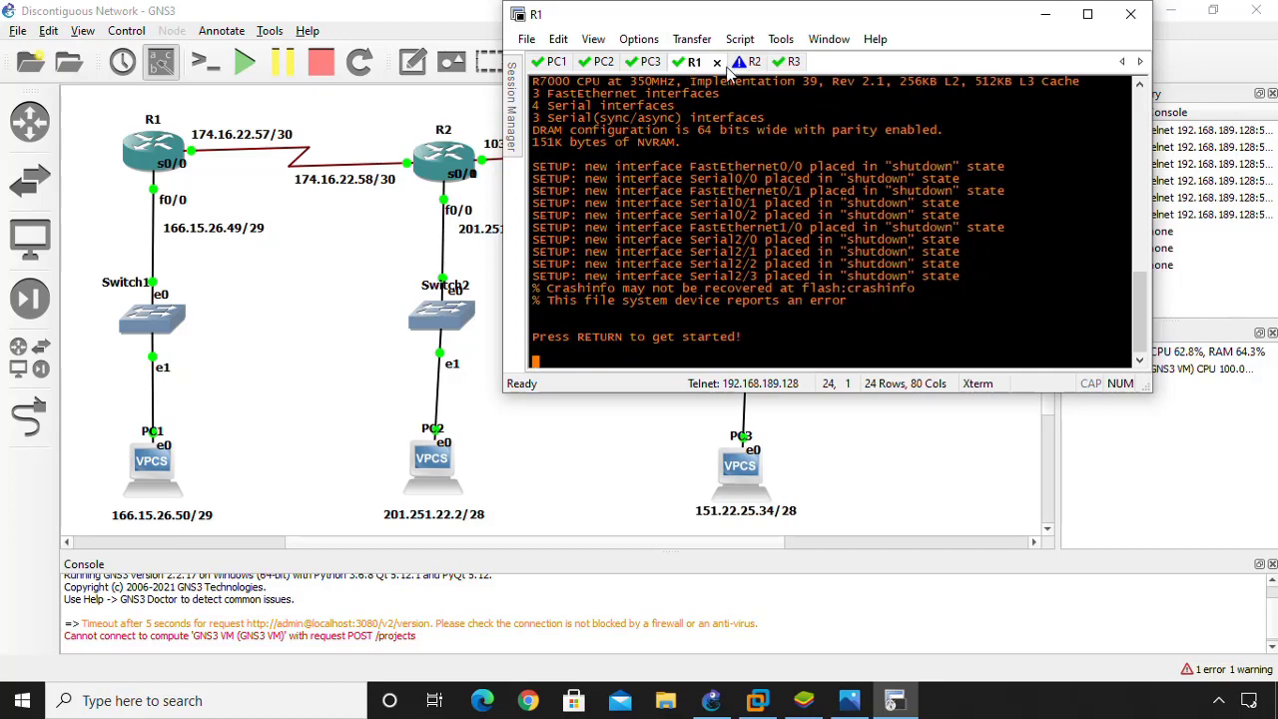
pyautogui.click(734, 65)
pyautogui.click(780, 65)
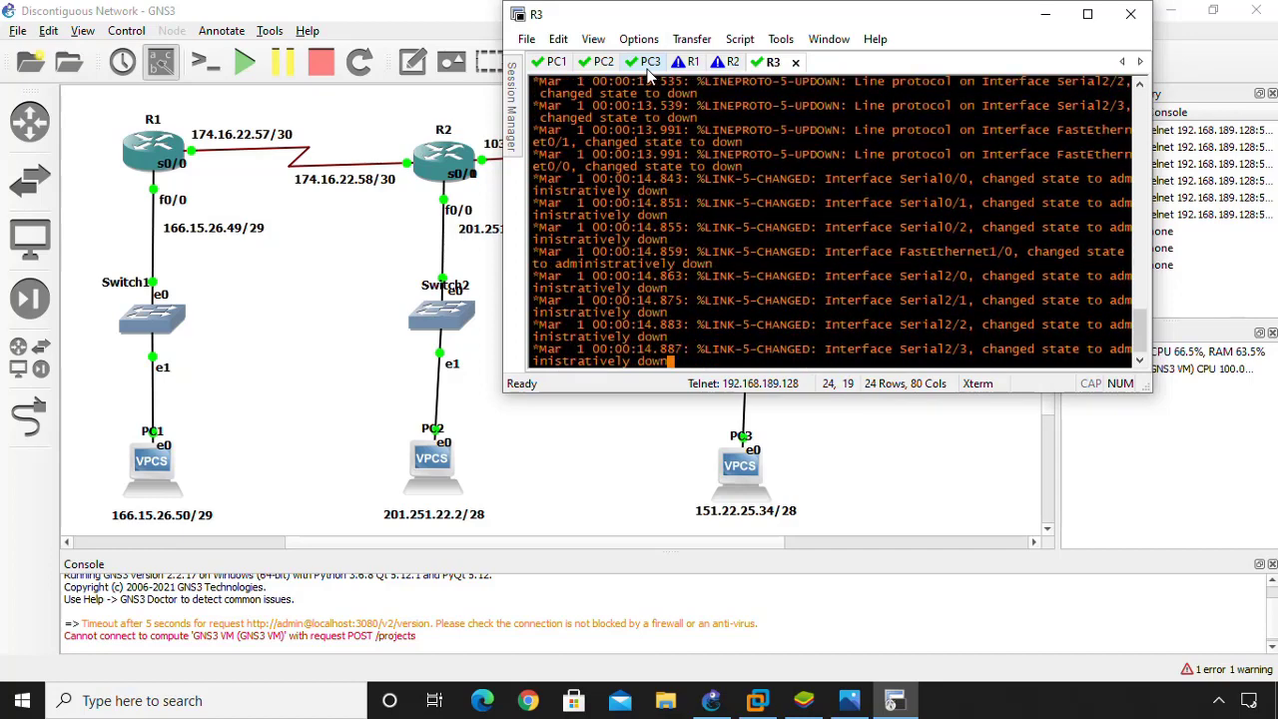
pyautogui.click(648, 65)
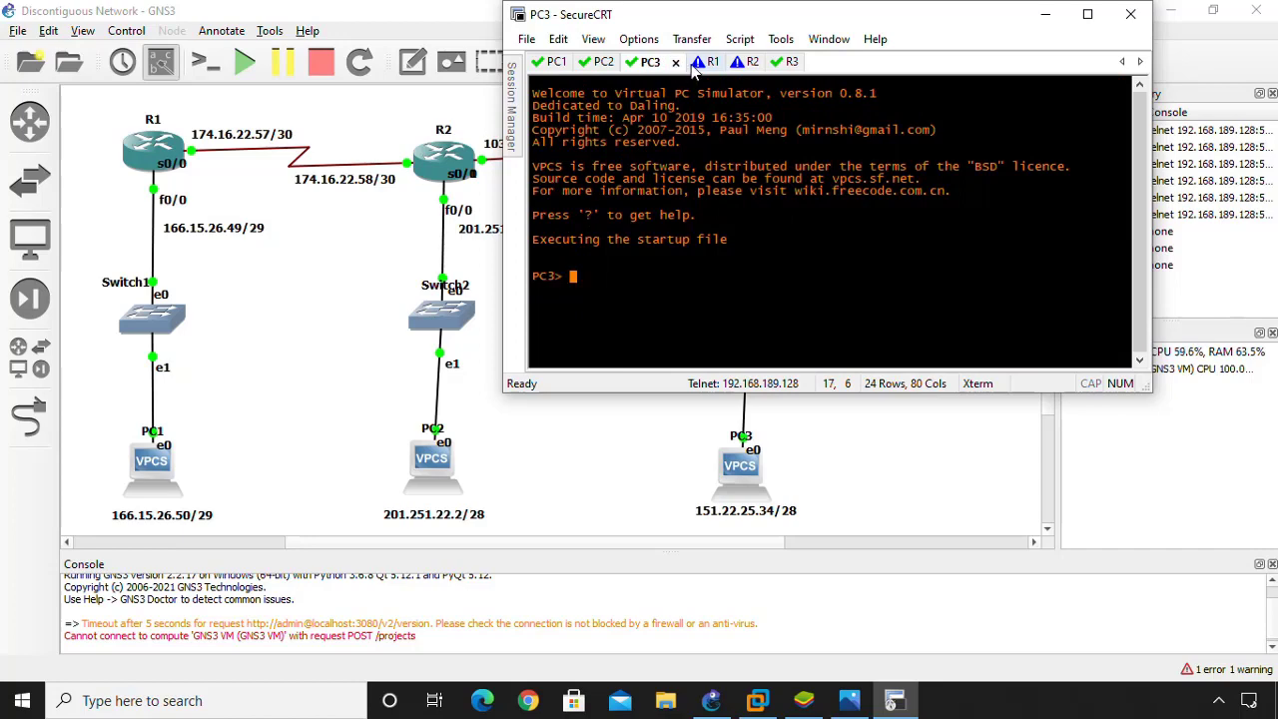
pyautogui.click(706, 62)
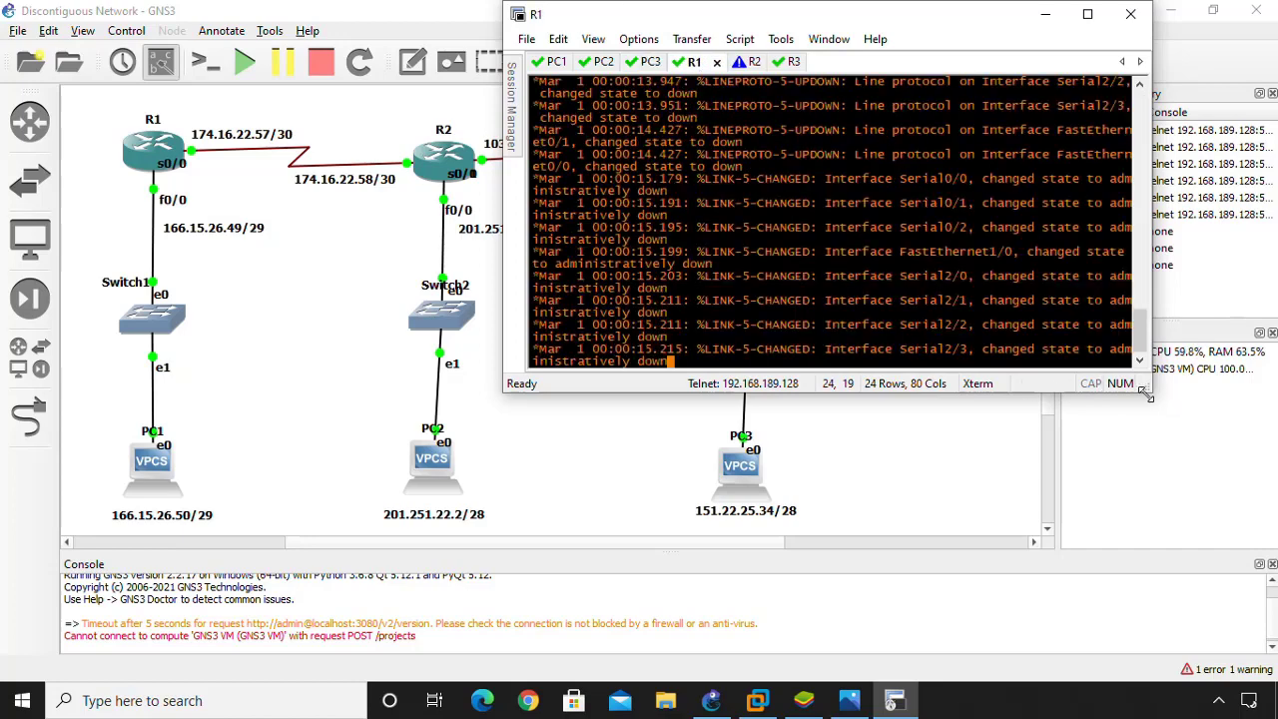
# Step: Enlarge the SecureCRT console window and bring up the command prompts of R1, R2 and R3
pyautogui.moveTo(1150, 391); pyautogui.dragTo(1269, 683)
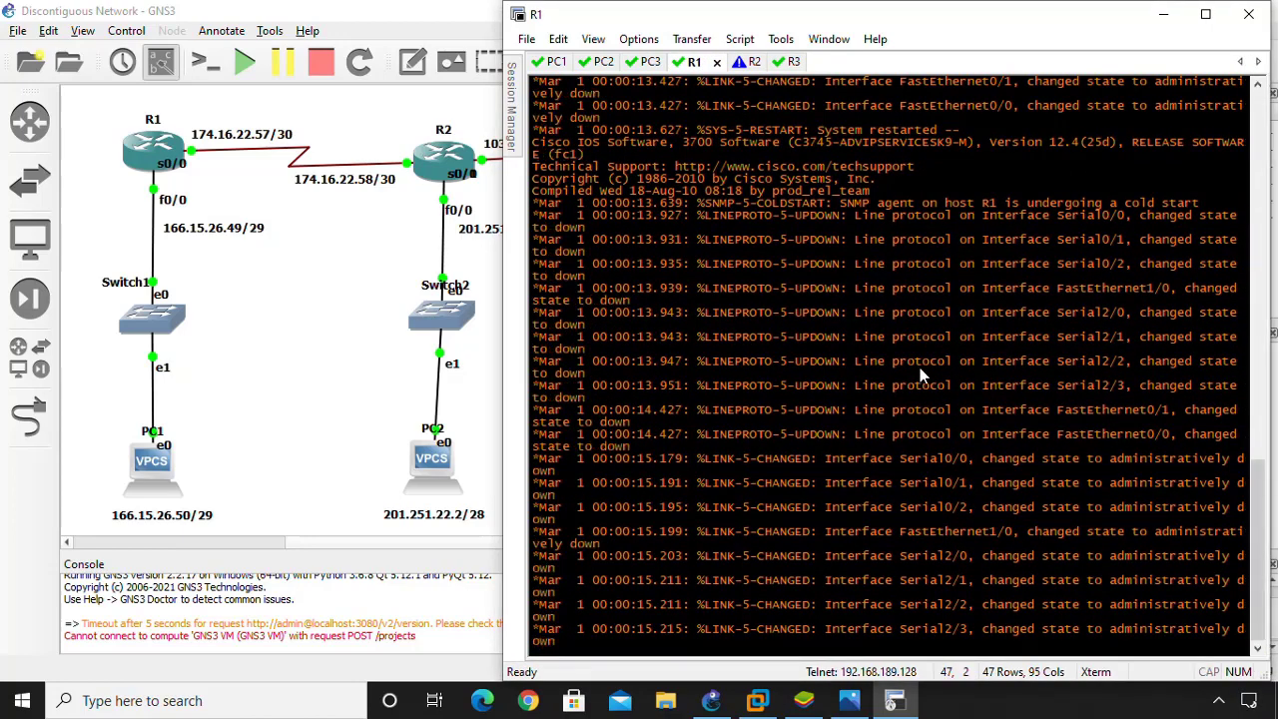
pyautogui.press('Return')
pyautogui.press('Return')
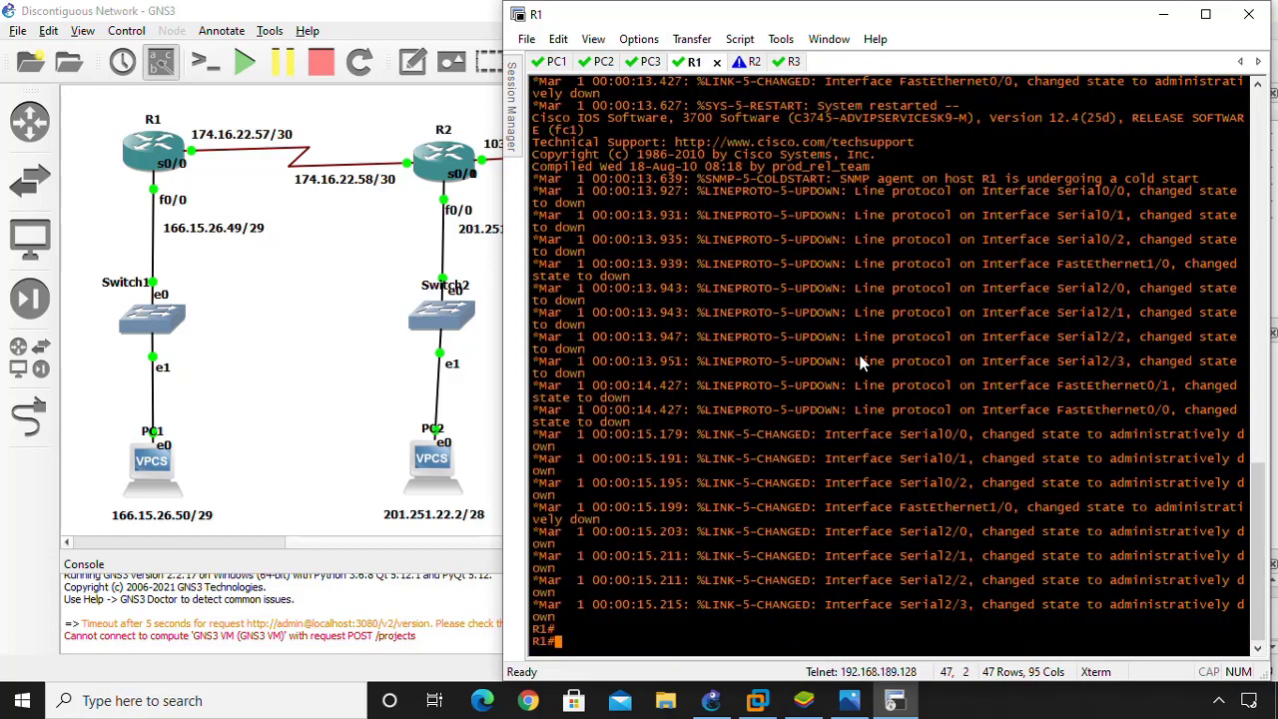
pyautogui.hotkey('ctrl', 'Tab')
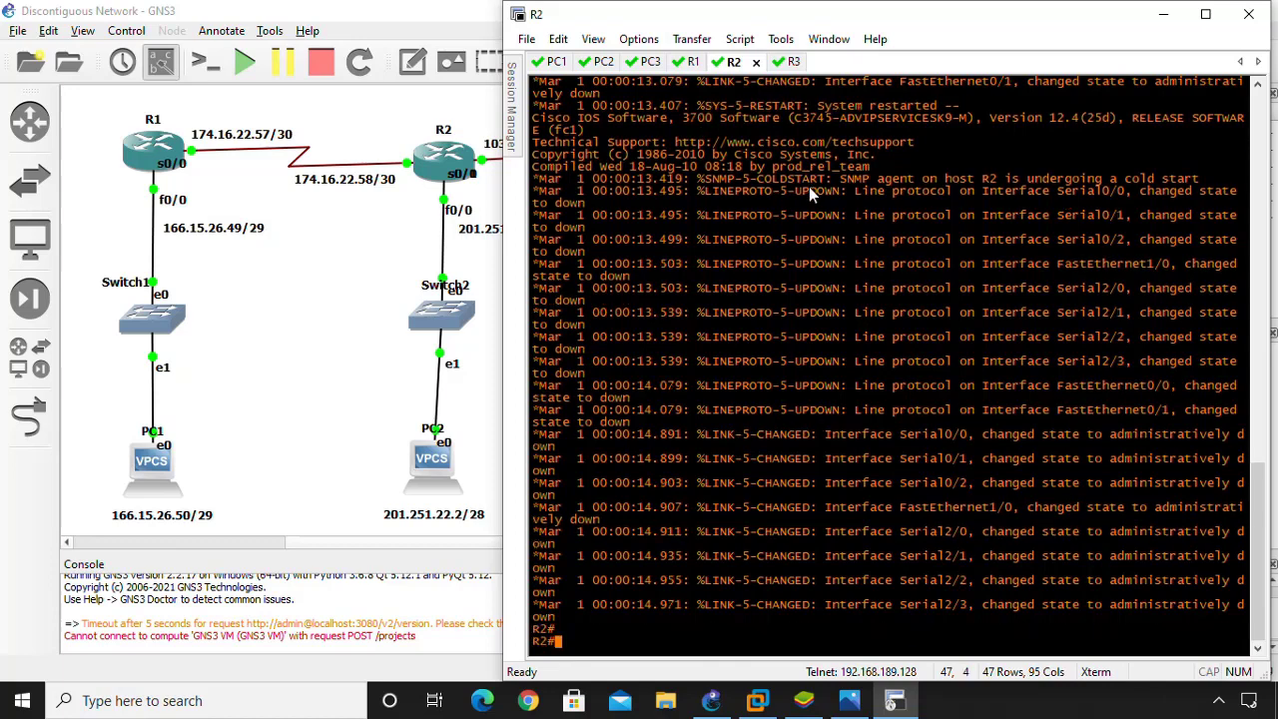
pyautogui.click(789, 62)
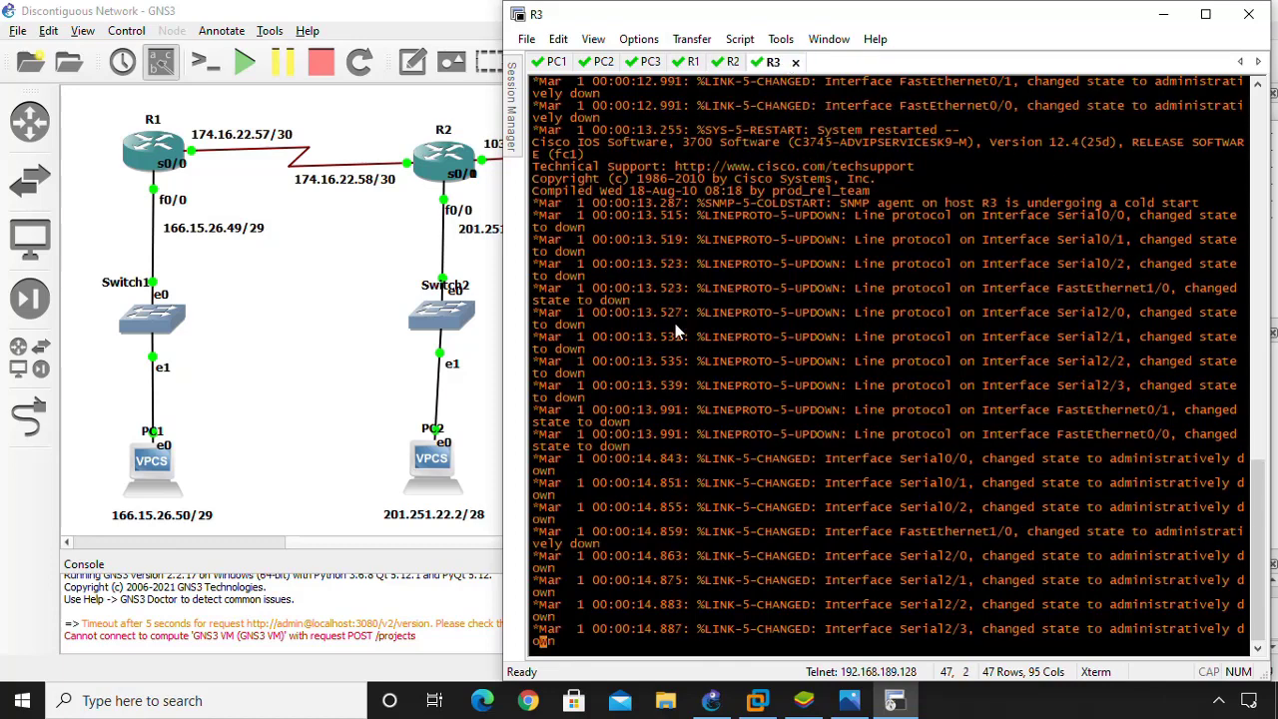
pyautogui.press('Return')
pyautogui.press('Return')
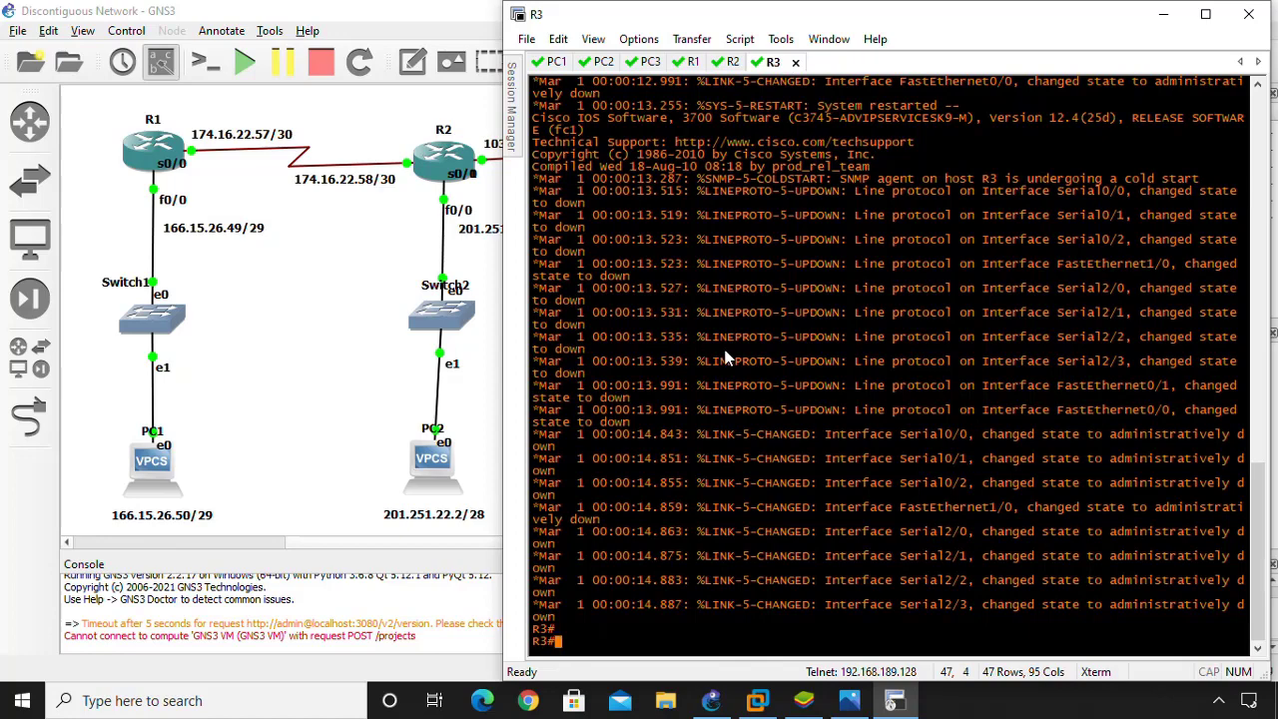
# Step: Check that the consoles of PC1, PC2, PC3, R1, R2 and R3 are ready for commands
pyautogui.click(554, 62)
pyautogui.click(609, 61)
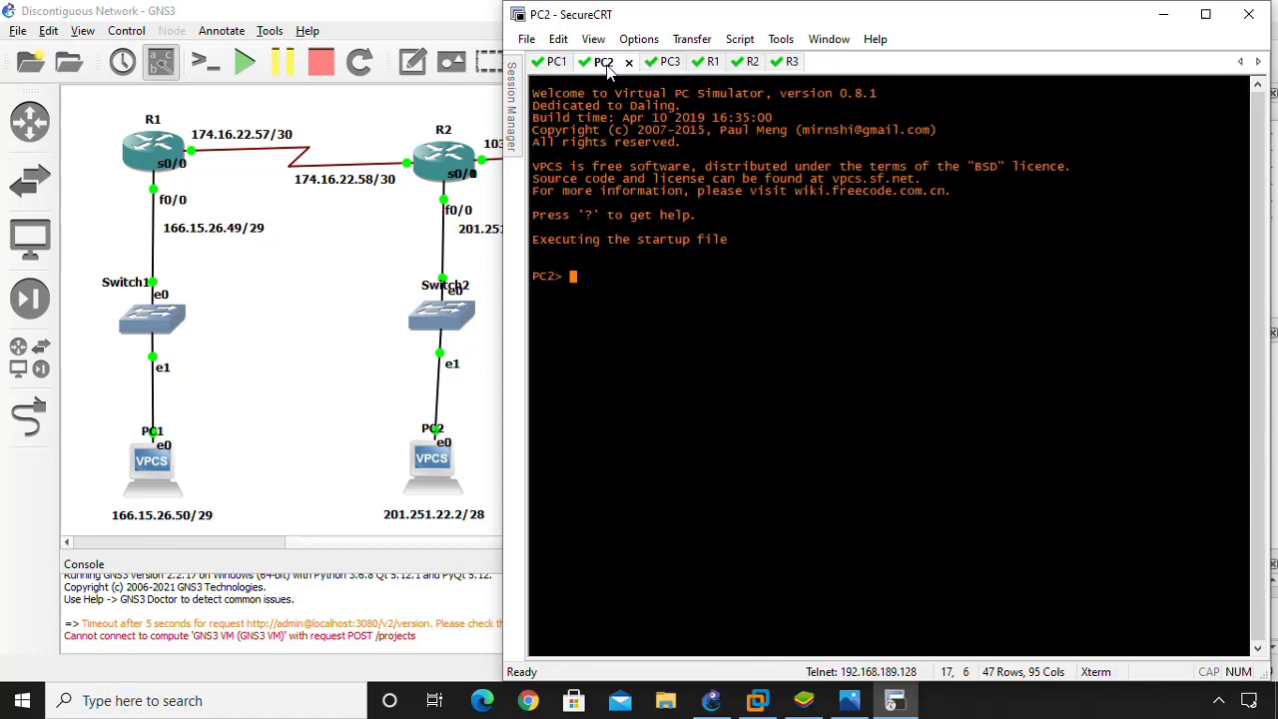
pyautogui.click(657, 62)
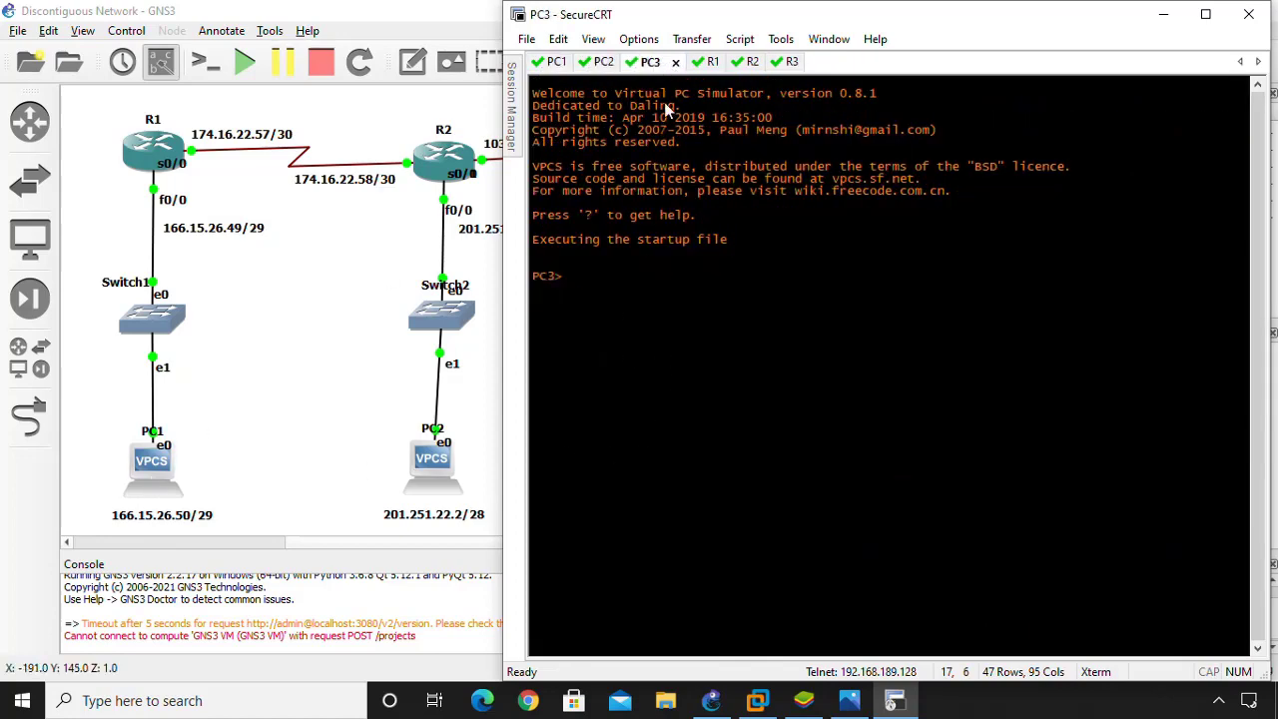
pyautogui.click(697, 62)
pyautogui.click(753, 62)
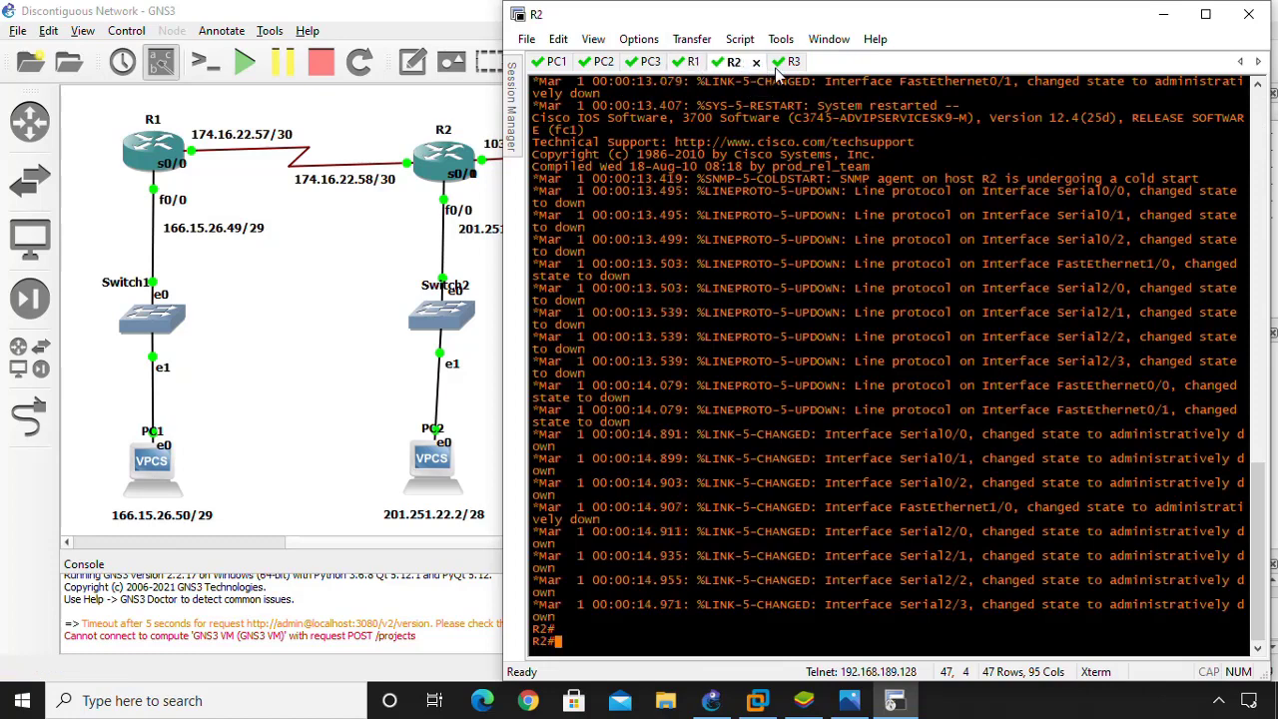
pyautogui.click(798, 61)
# Step: Enter global configuration mode on R1 and move its s0/0 and f0/0 labels clear of the router in the GNS3 topology
pyautogui.click(694, 62)
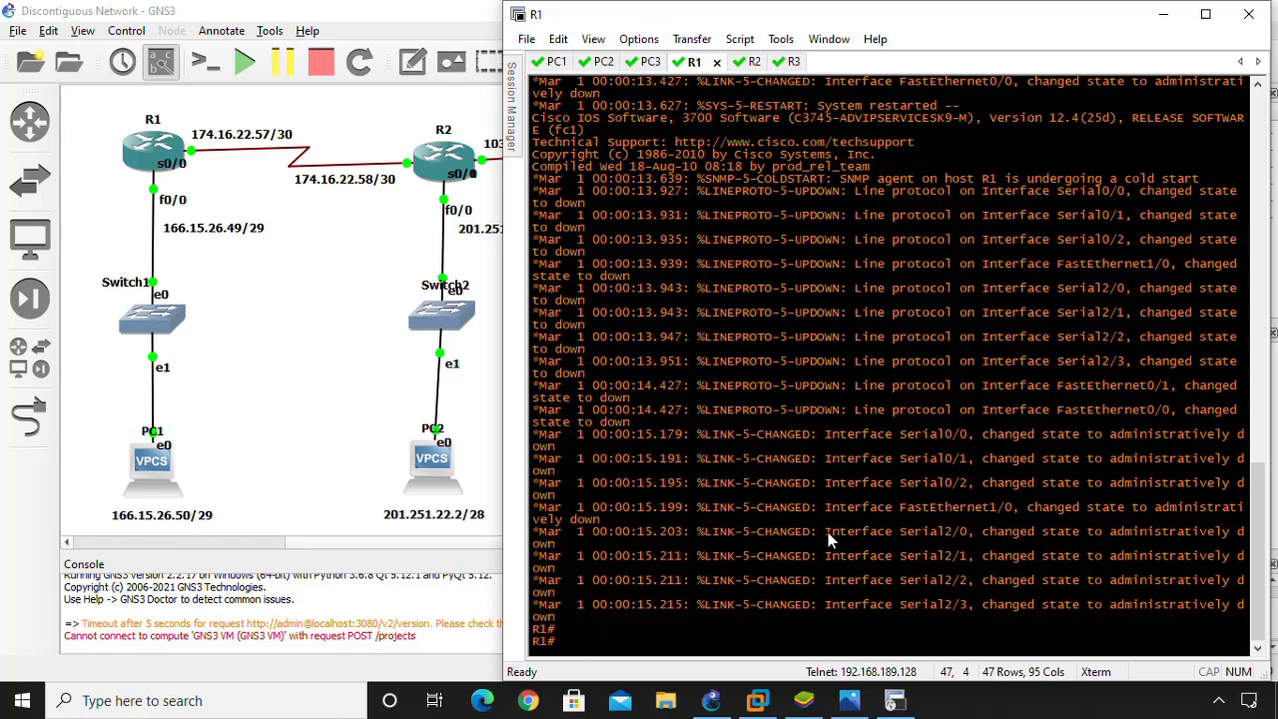
pyautogui.write('configure termin')
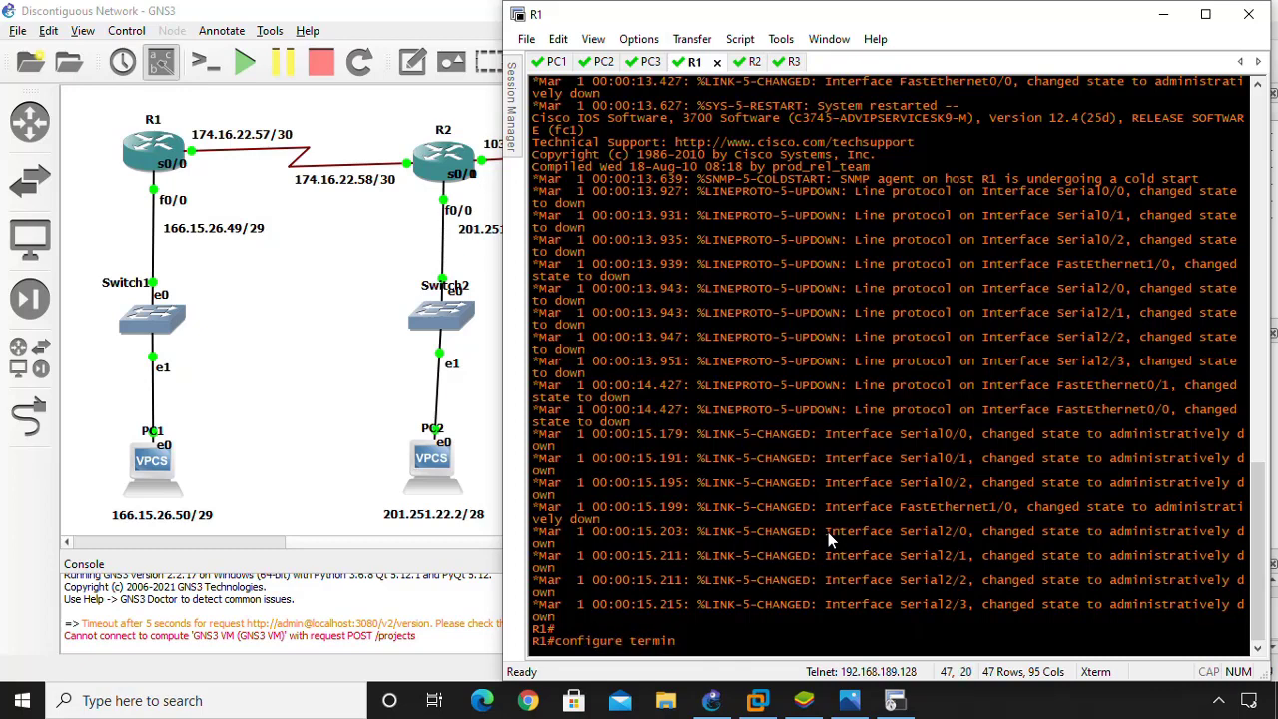
pyautogui.write('al')
pyautogui.press('Return')
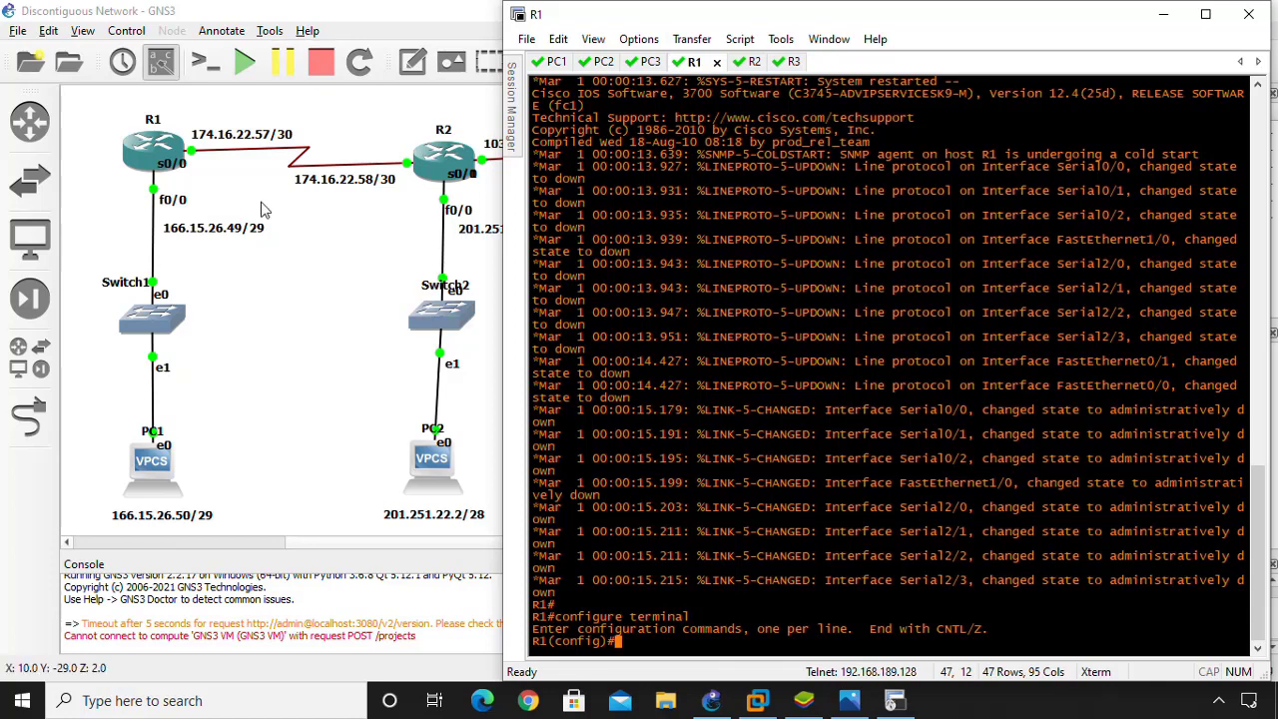
pyautogui.moveTo(172, 166); pyautogui.dragTo(143, 199)
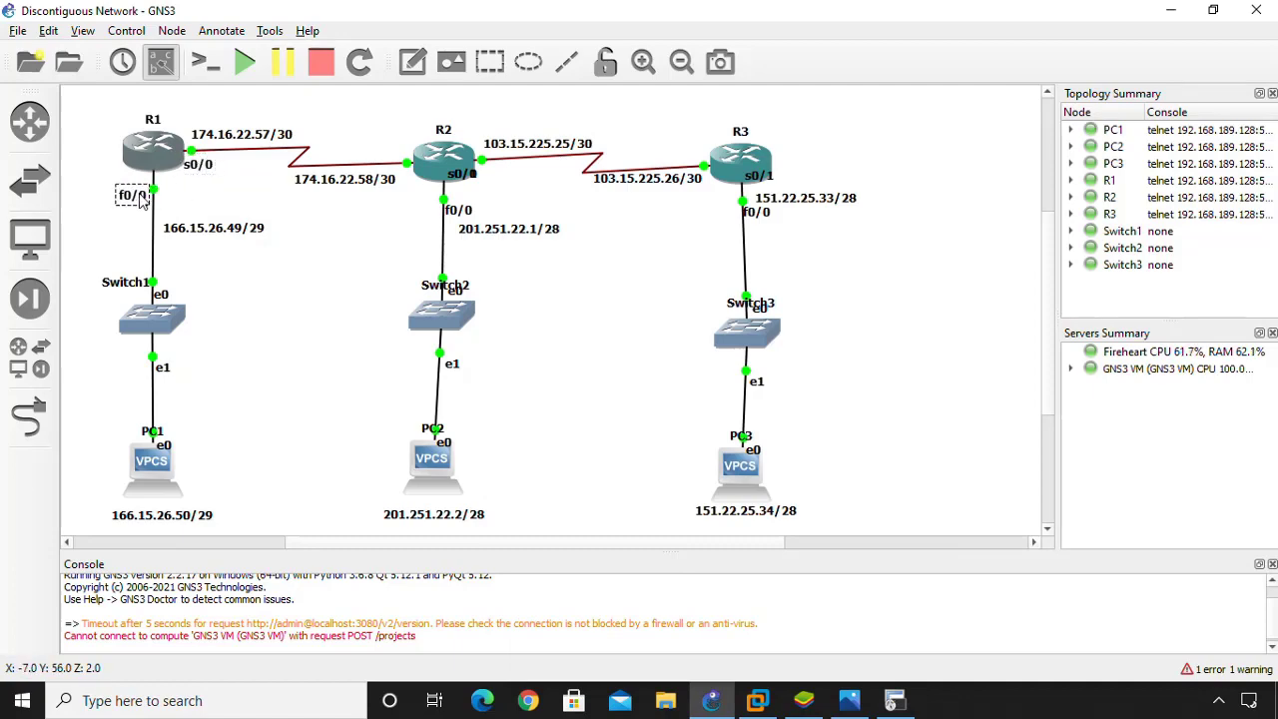
pyautogui.hotkey('alt', 'Tab')
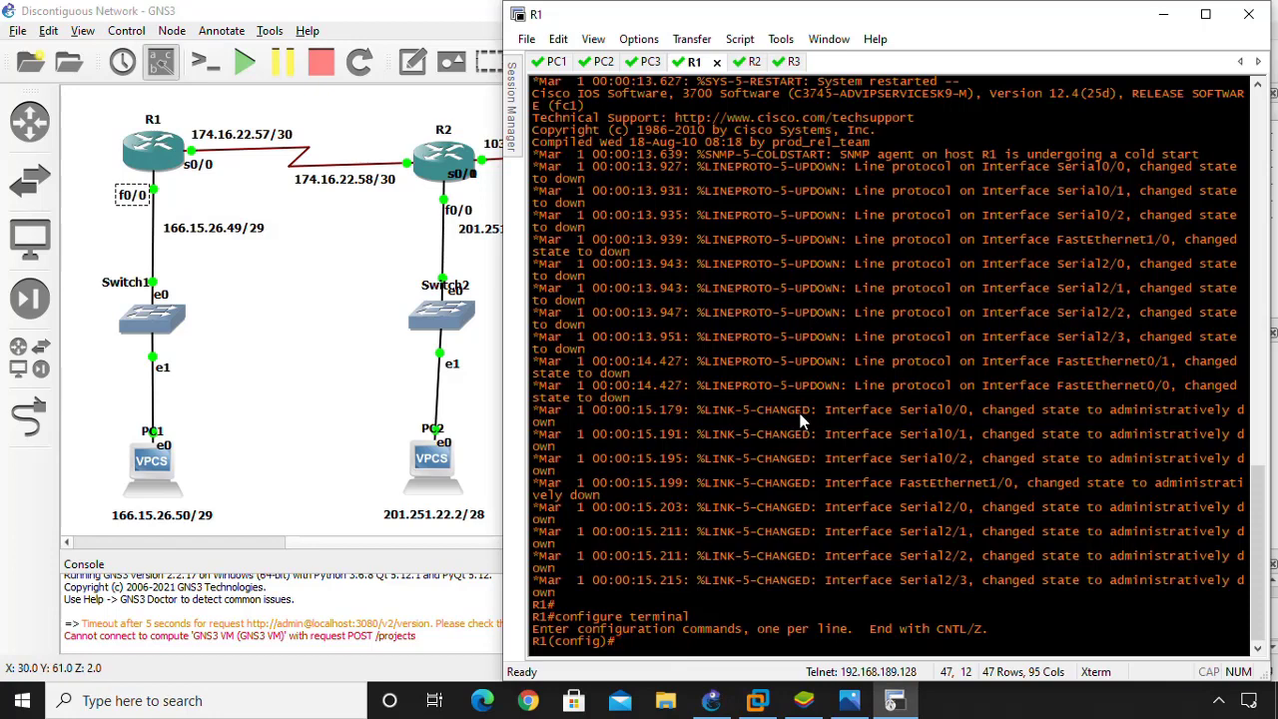
# Step: Enter configuration of interface serial 0/0 on R1 and start its ip address command with 174.16.22.57
pyautogui.write('inter')
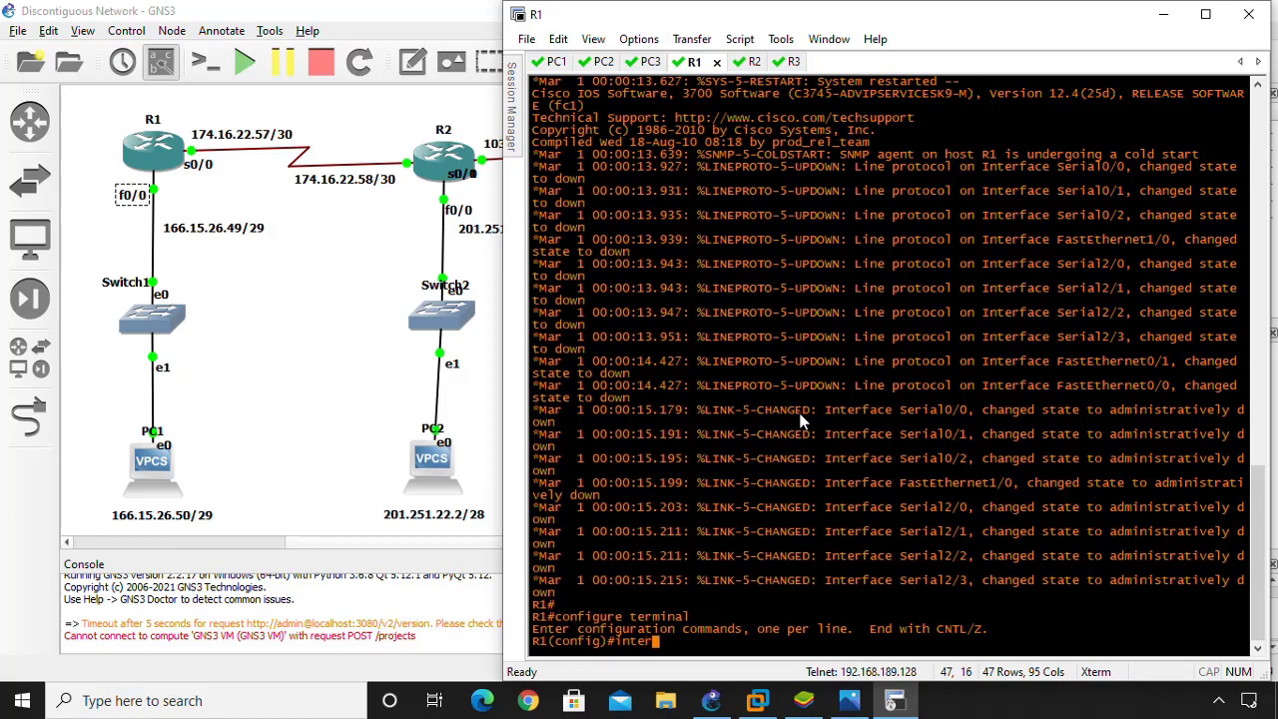
pyautogui.write('face serial 0')
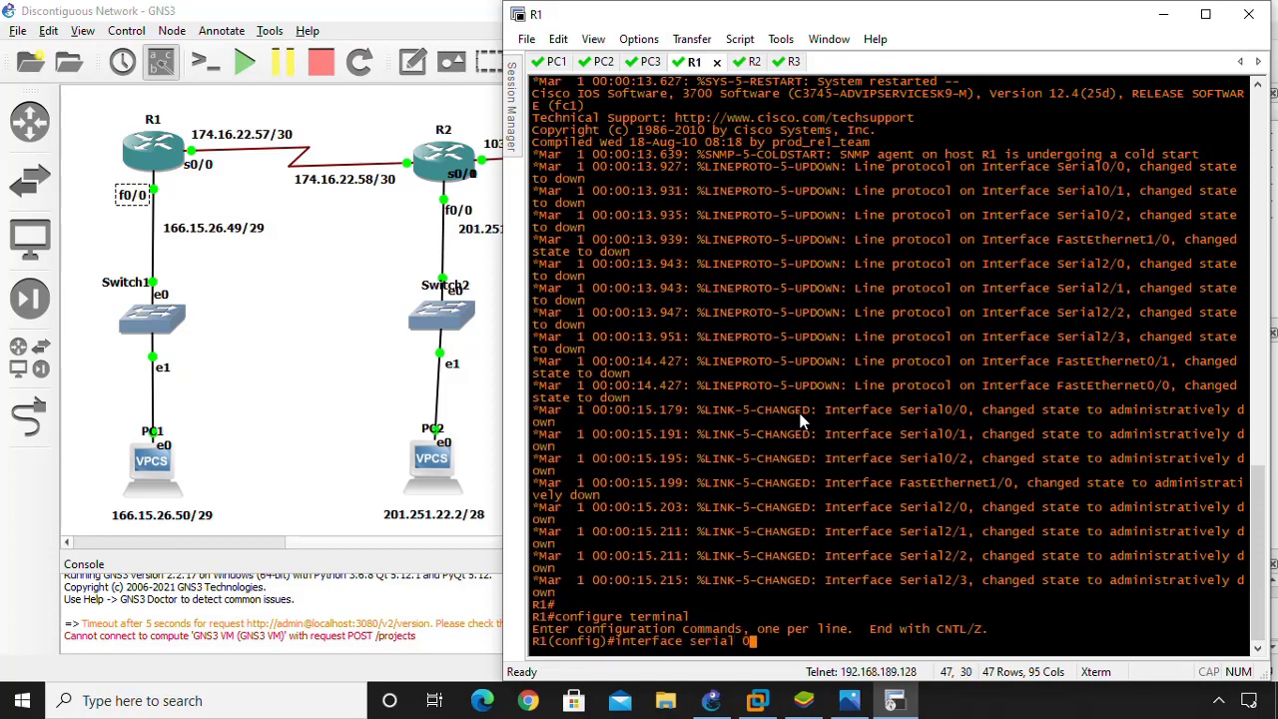
pyautogui.write('/0')
pyautogui.press('Return')
pyautogui.write('ip ad')
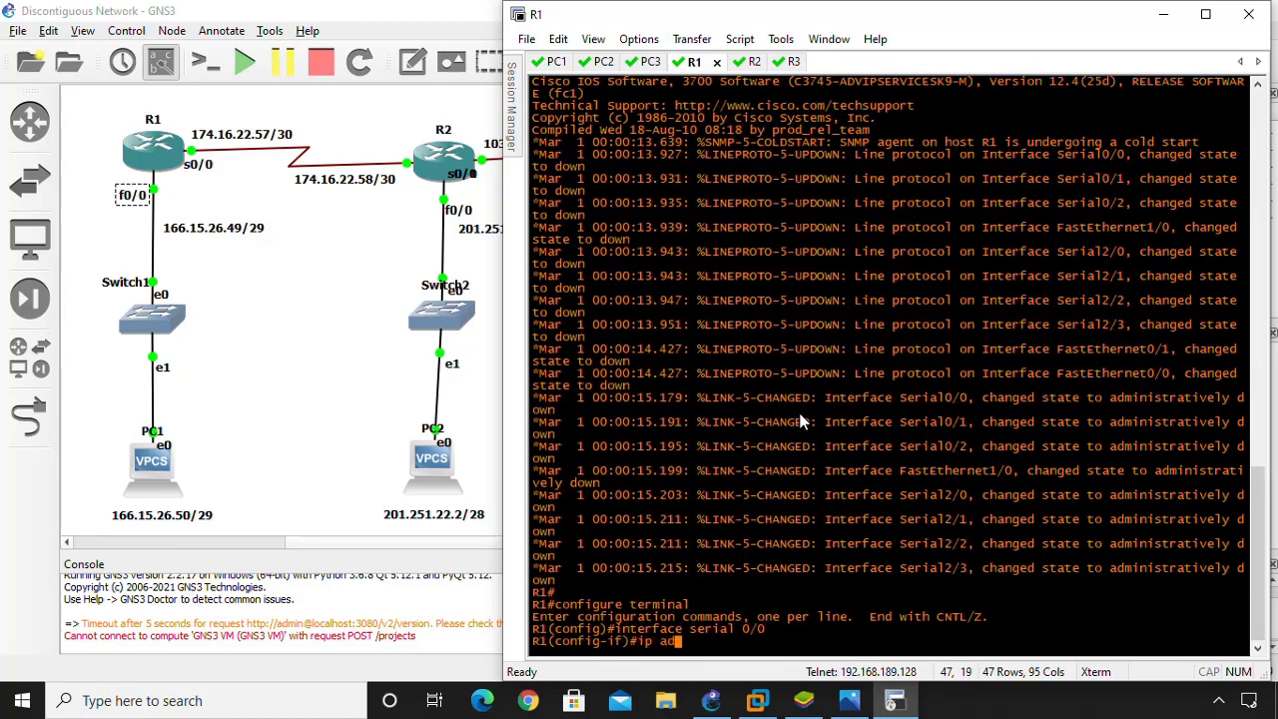
pyautogui.write('dress 174.16.22.2')
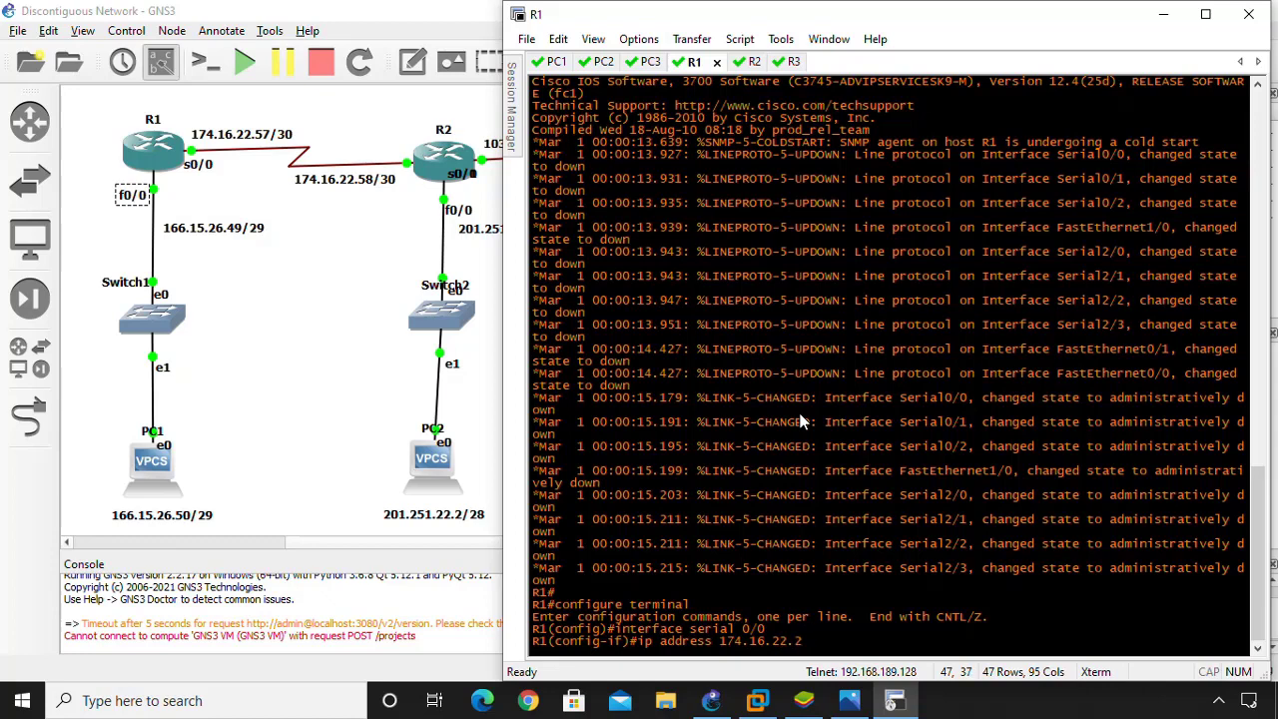
pyautogui.press('BackSpace')
pyautogui.write('57')
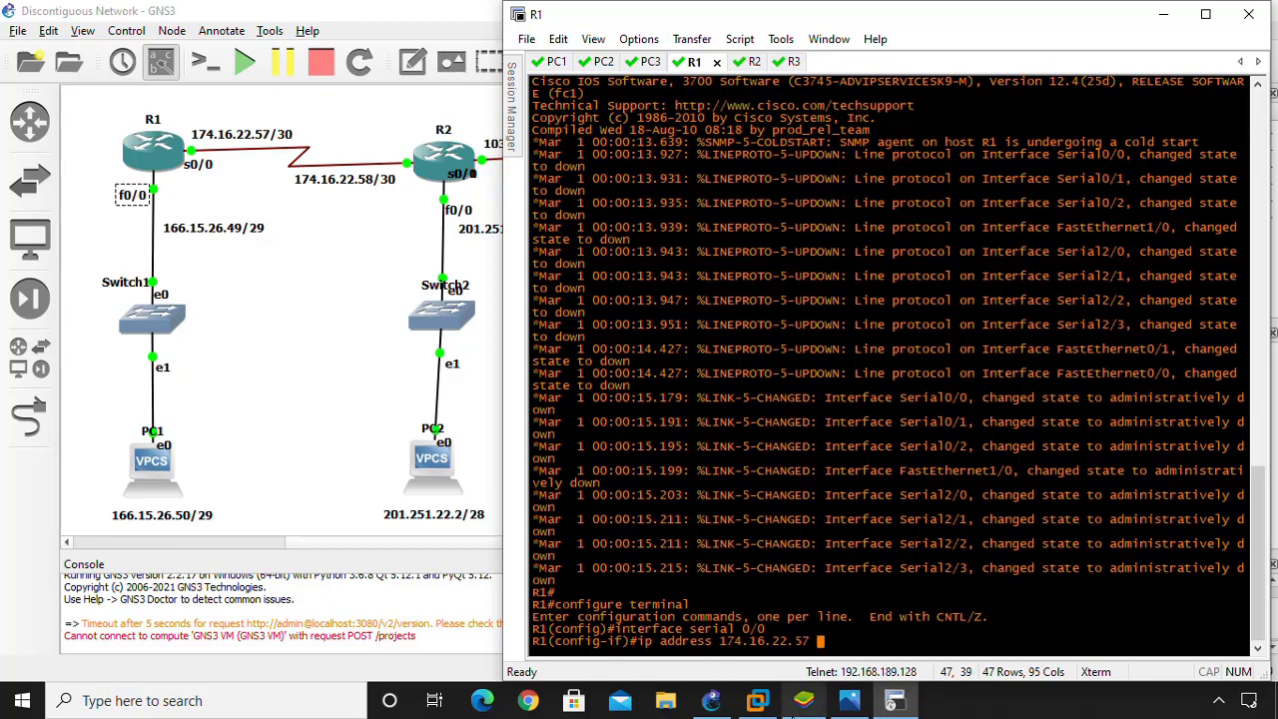
# Step: Clear the IP Calculator and look up the subnet mask for 174.16.22.57 with prefix length 30
pyautogui.click(798, 704)
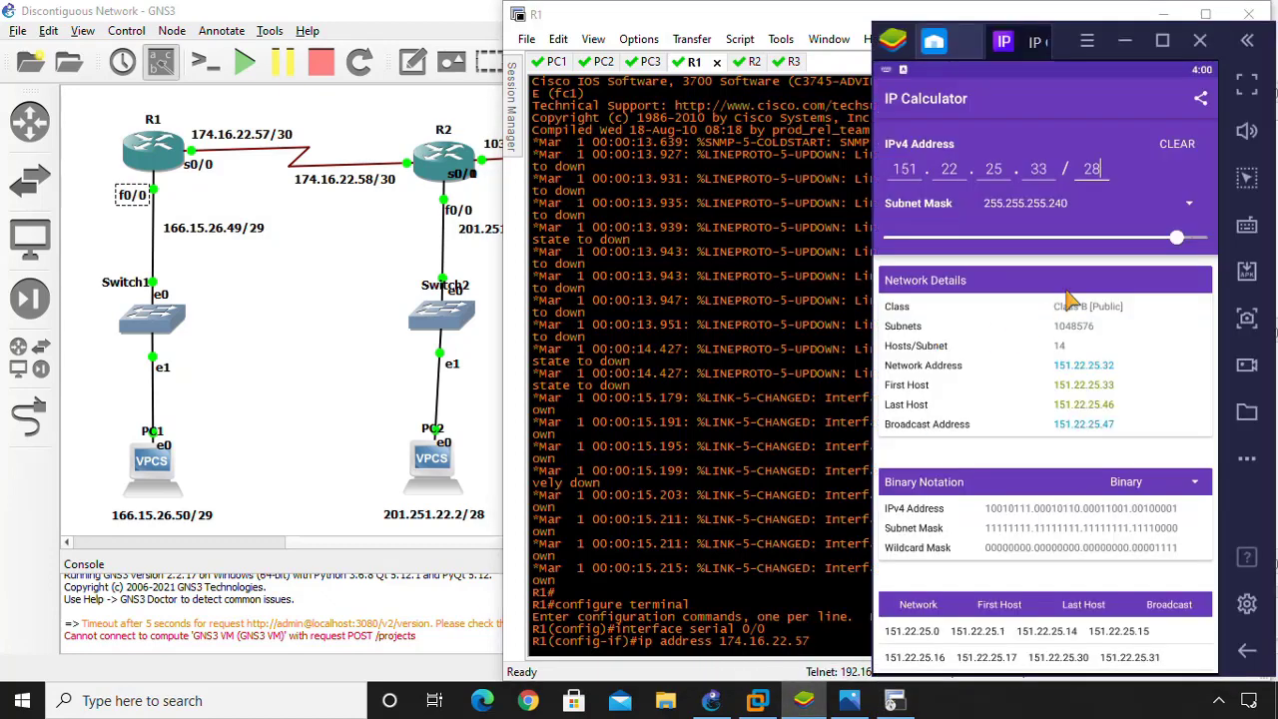
pyautogui.click(1183, 146)
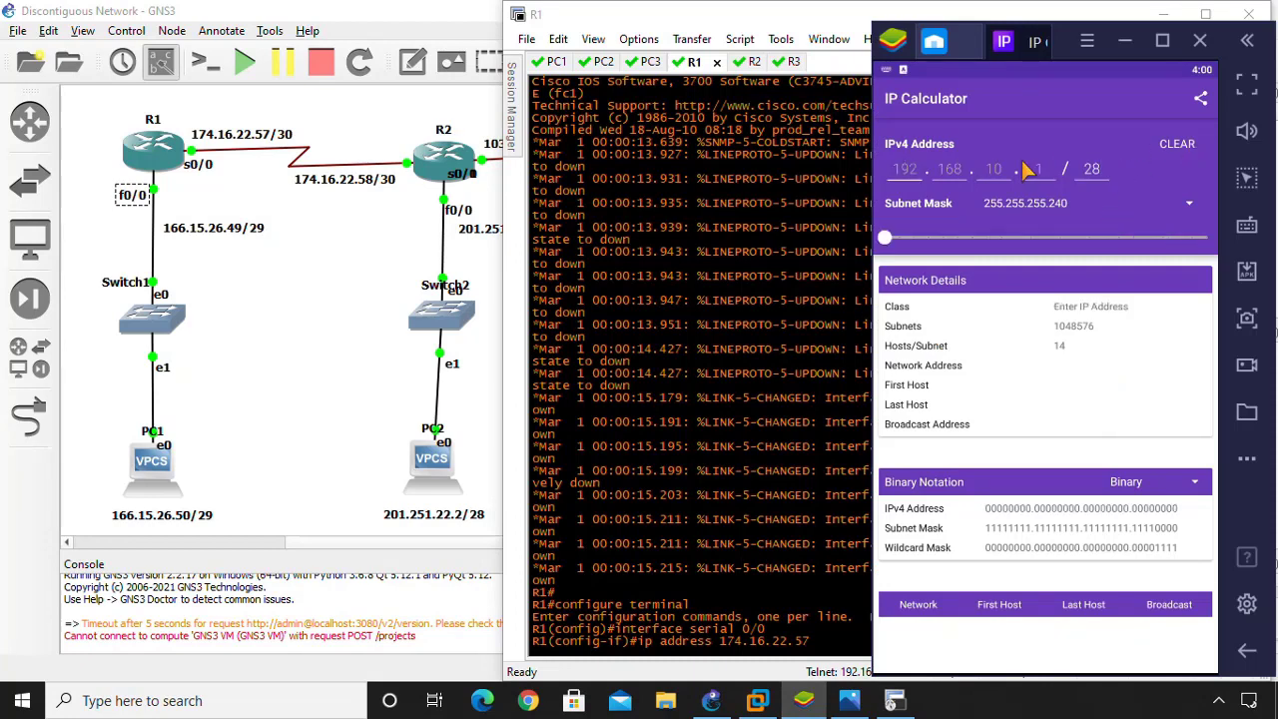
pyautogui.write('174')
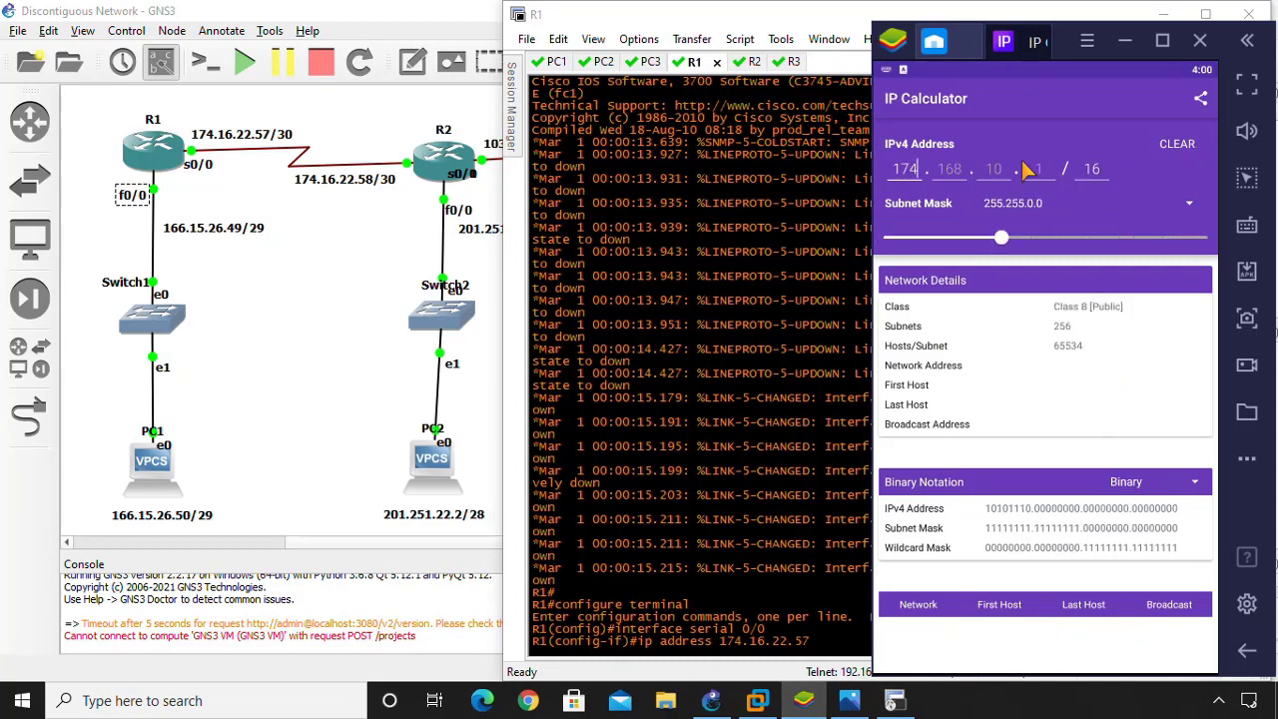
pyautogui.write(' . 16 . 22 . 57 / 16')
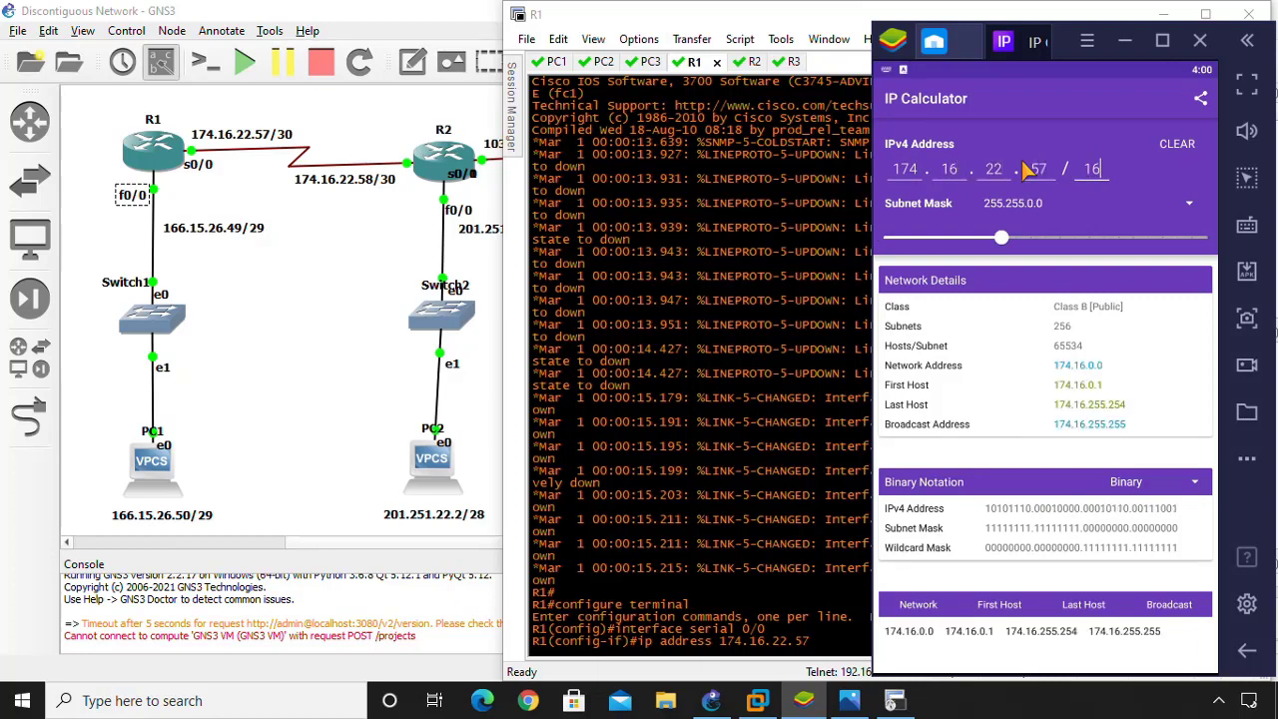
pyautogui.press('BackSpace')
pyautogui.press('BackSpace')
pyautogui.write('30')
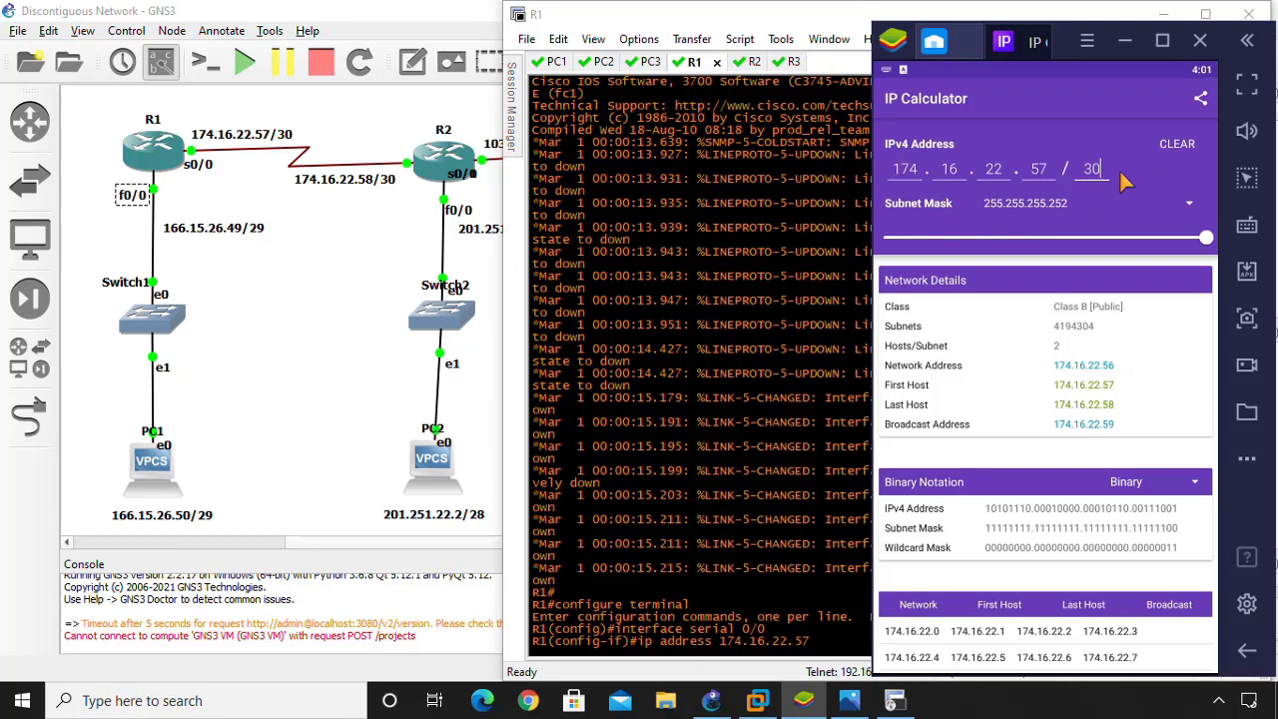
# Step: Complete R1's serial 0/0 address command with subnet mask 255.255.255.252 and run it
pyautogui.click(839, 547)
pyautogui.write('255.25')
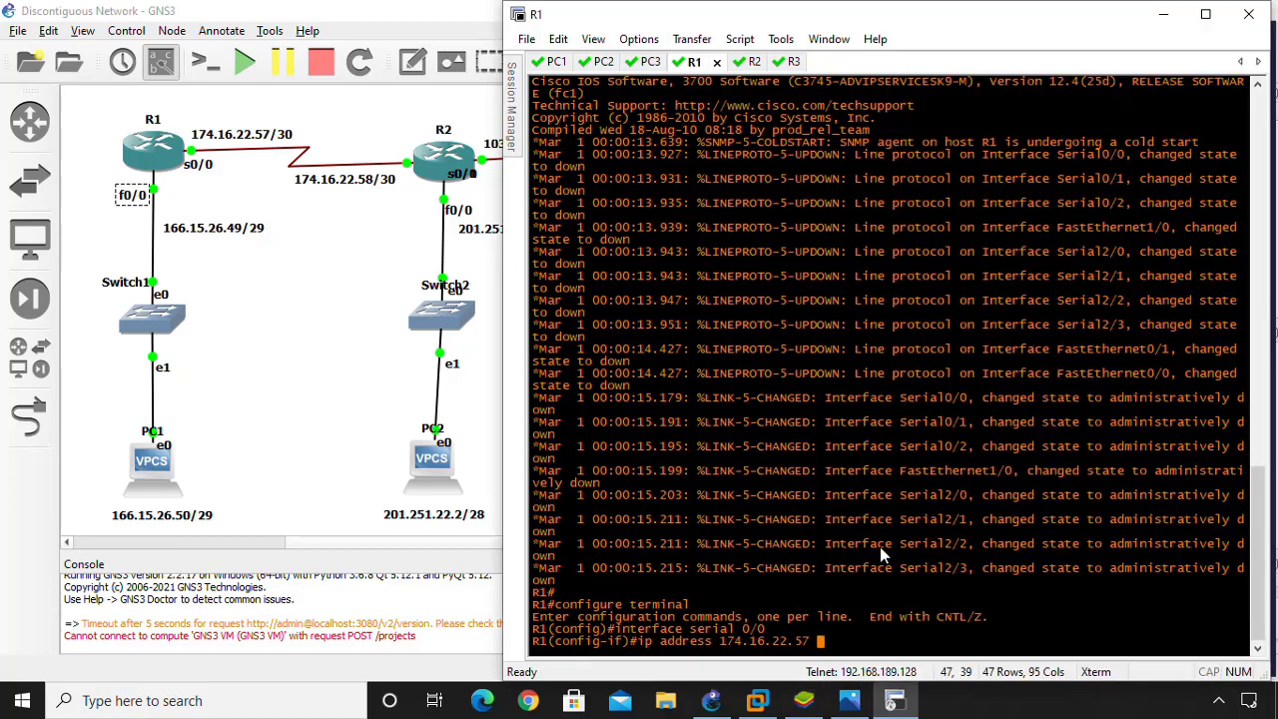
pyautogui.write('5.255.252')
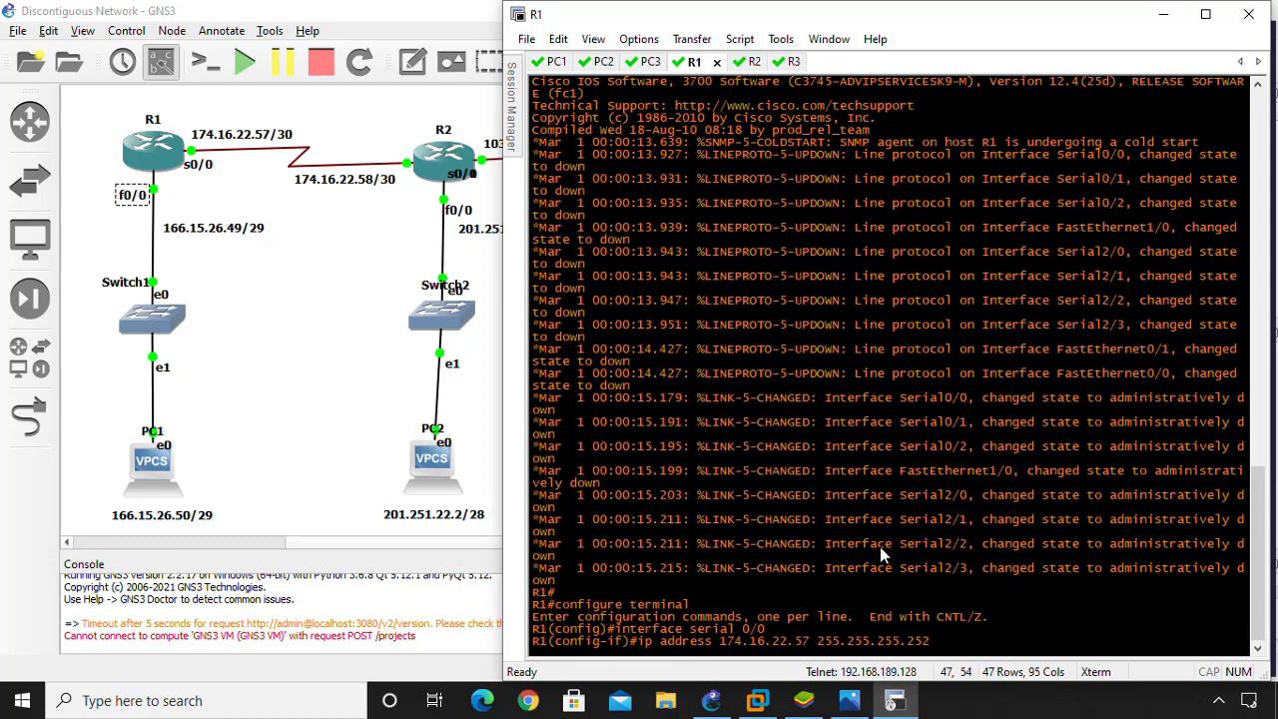
pyautogui.press('Return')
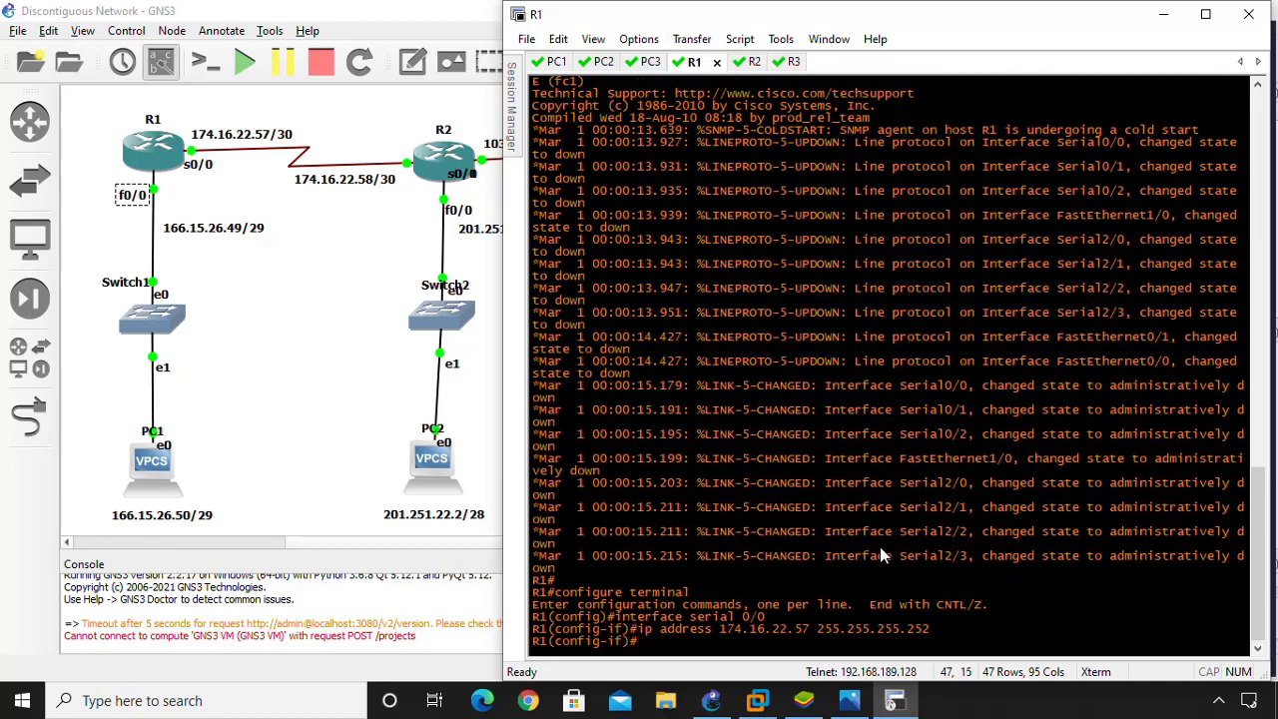
# Step: List the available clock rates, set R1's serial 0/0 to 72000 and enable the interface with no shutdown
pyautogui.write('clock rate ?')
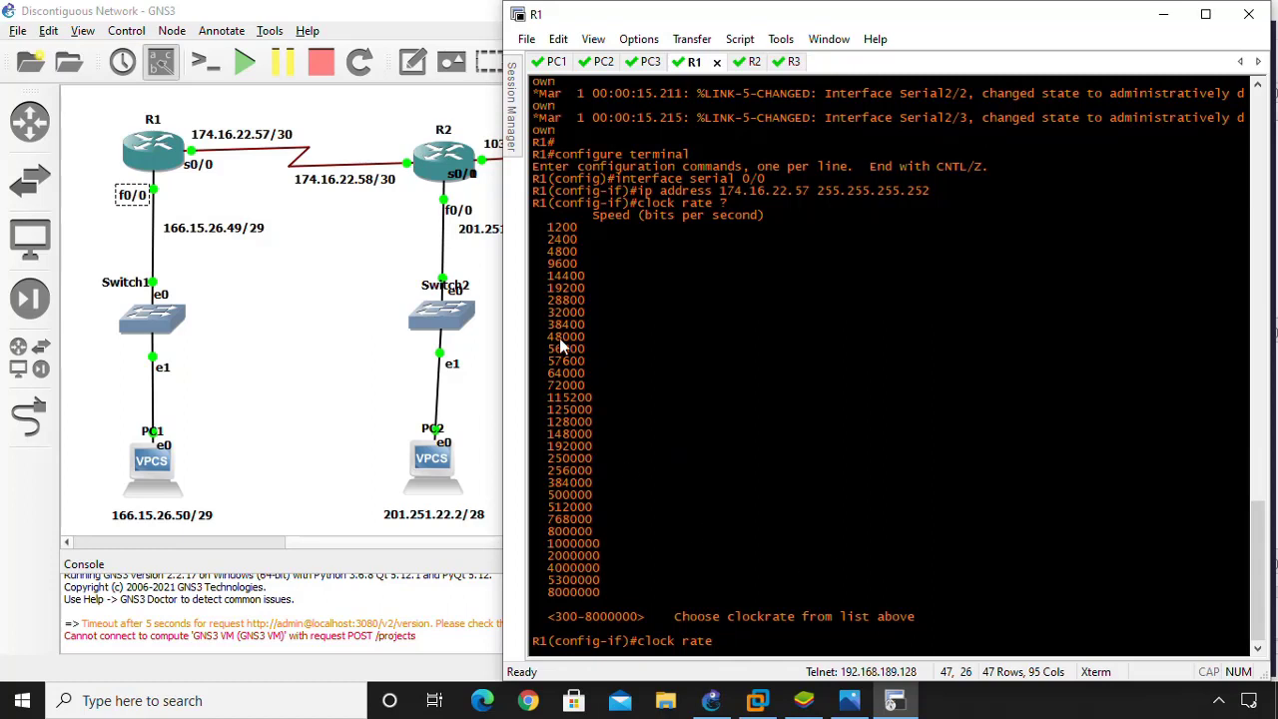
pyautogui.write('72000')
pyautogui.press('Return')
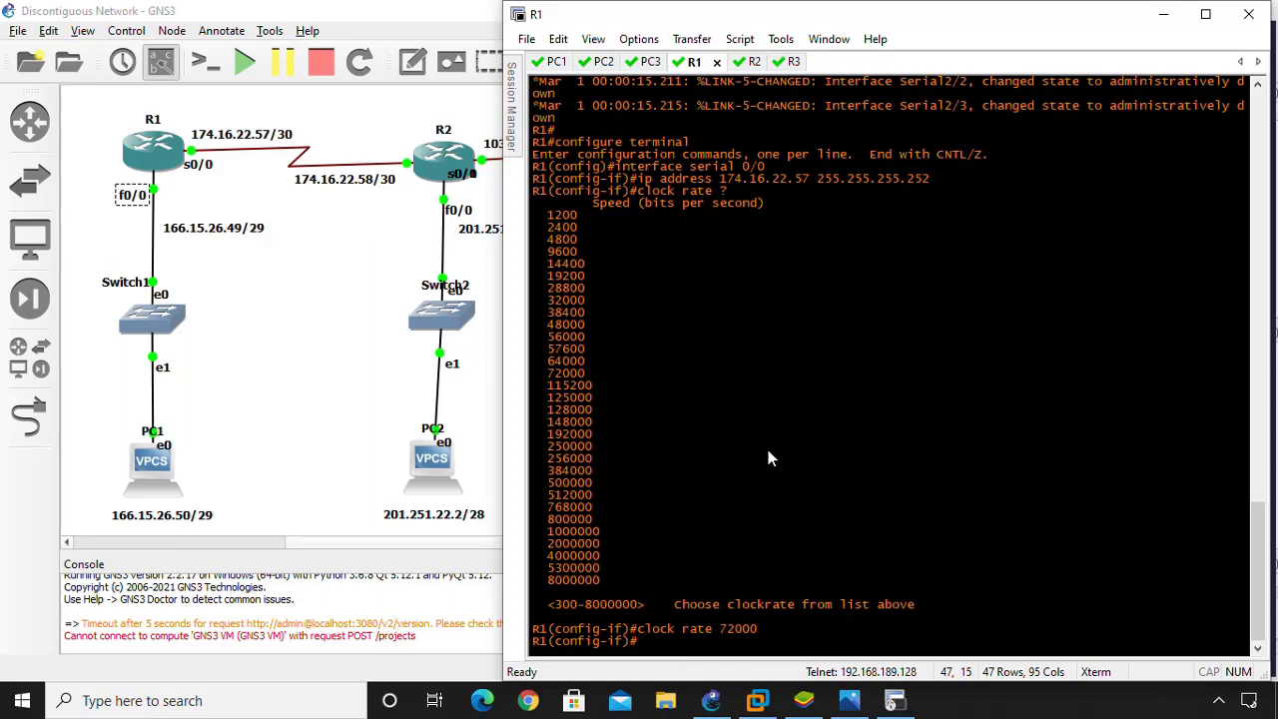
pyautogui.write('no shutdown')
pyautogui.press('Return')
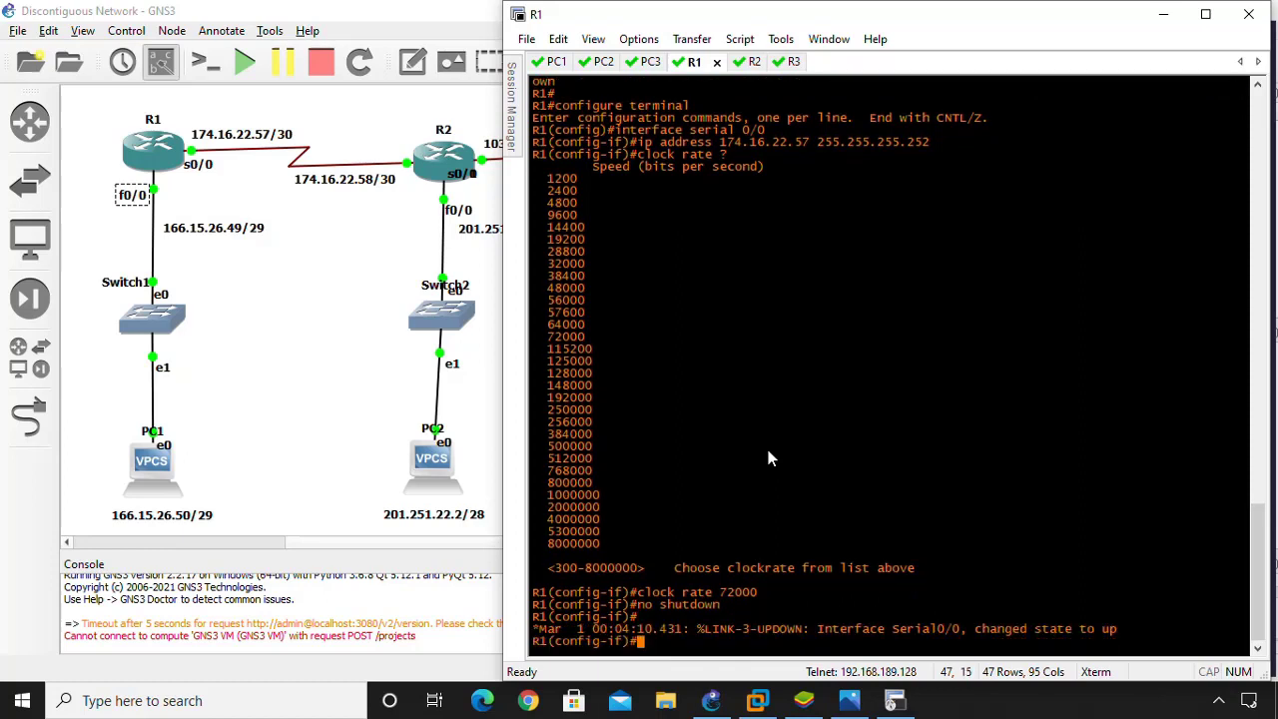
# Step: Exit serial 0/0 configuration on R1 and enter configuration of interface fastethernet 0/0
pyautogui.write('exit')
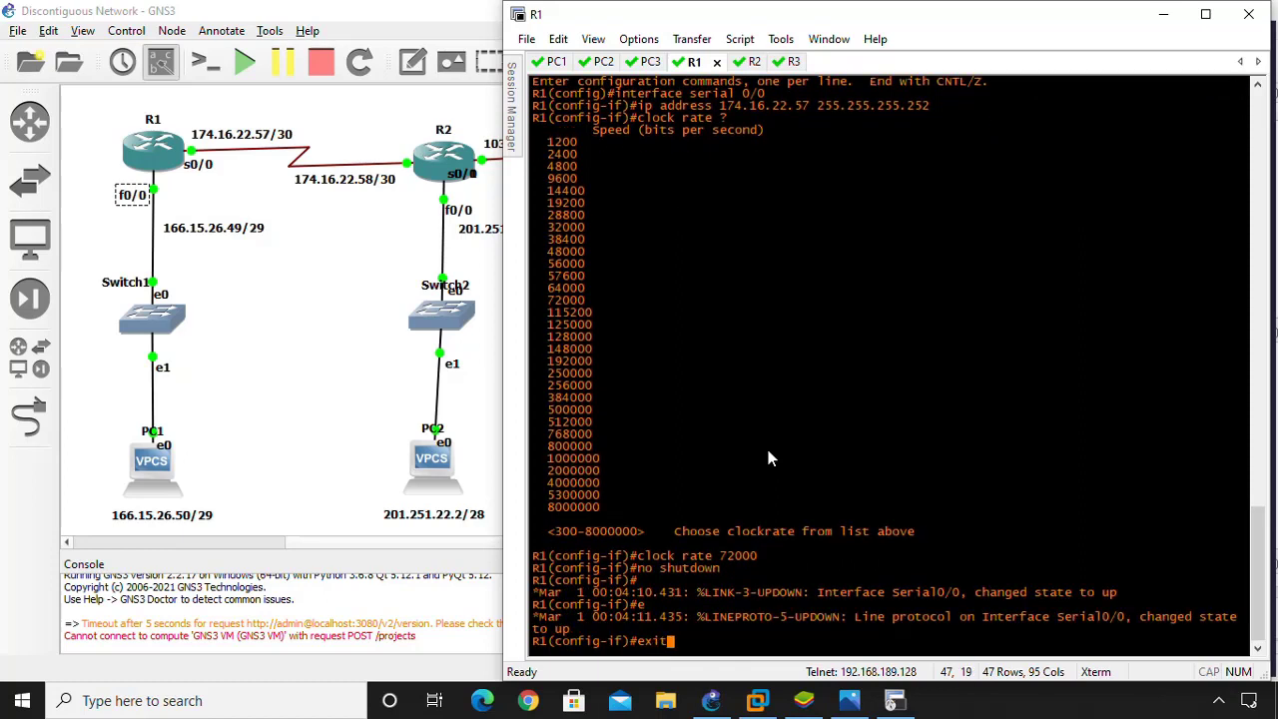
pyautogui.doubleClick(719, 620)
pyautogui.click(887, 629)
pyautogui.press('Return')
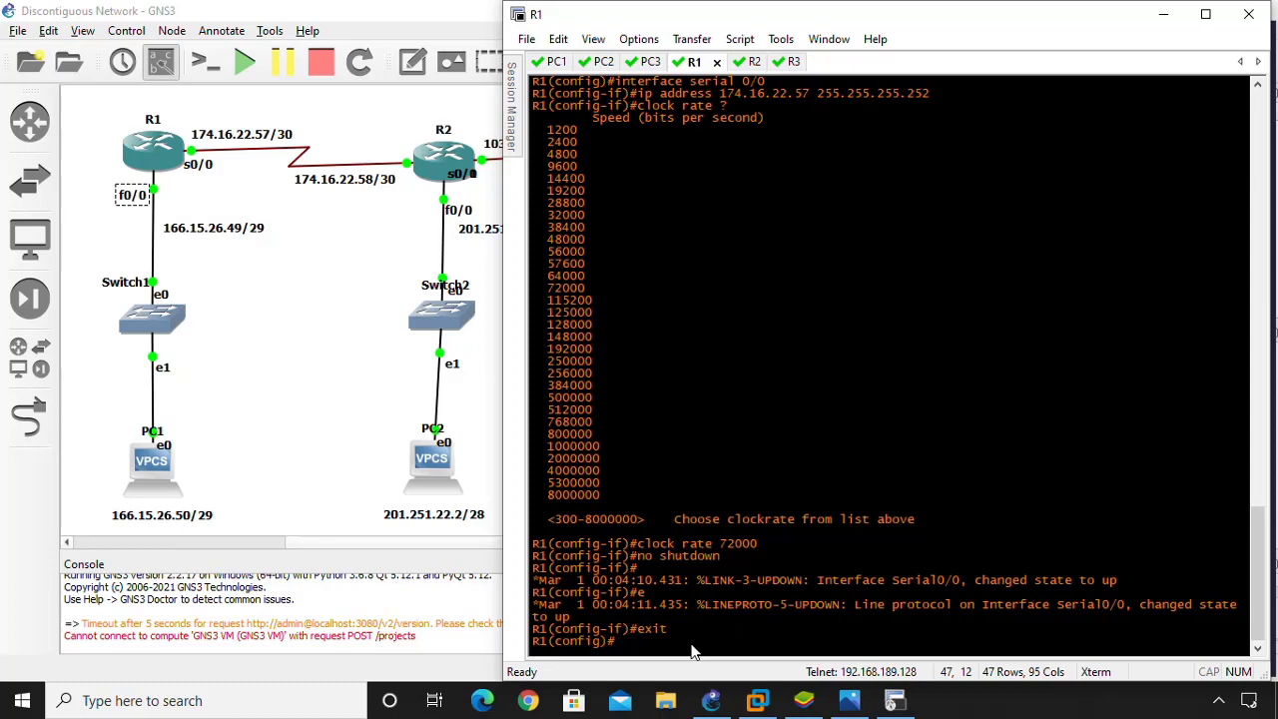
pyautogui.write('interface fastethe')
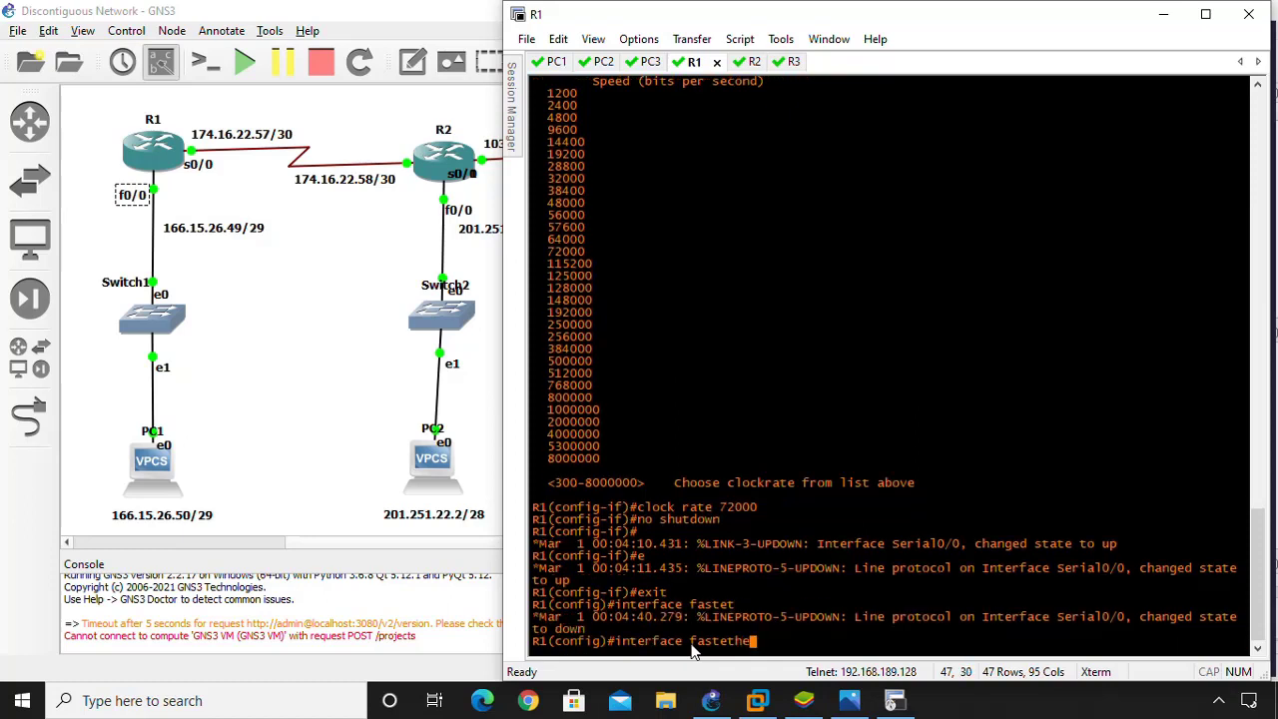
pyautogui.write('rnet 0/0')
pyautogui.press('Return')
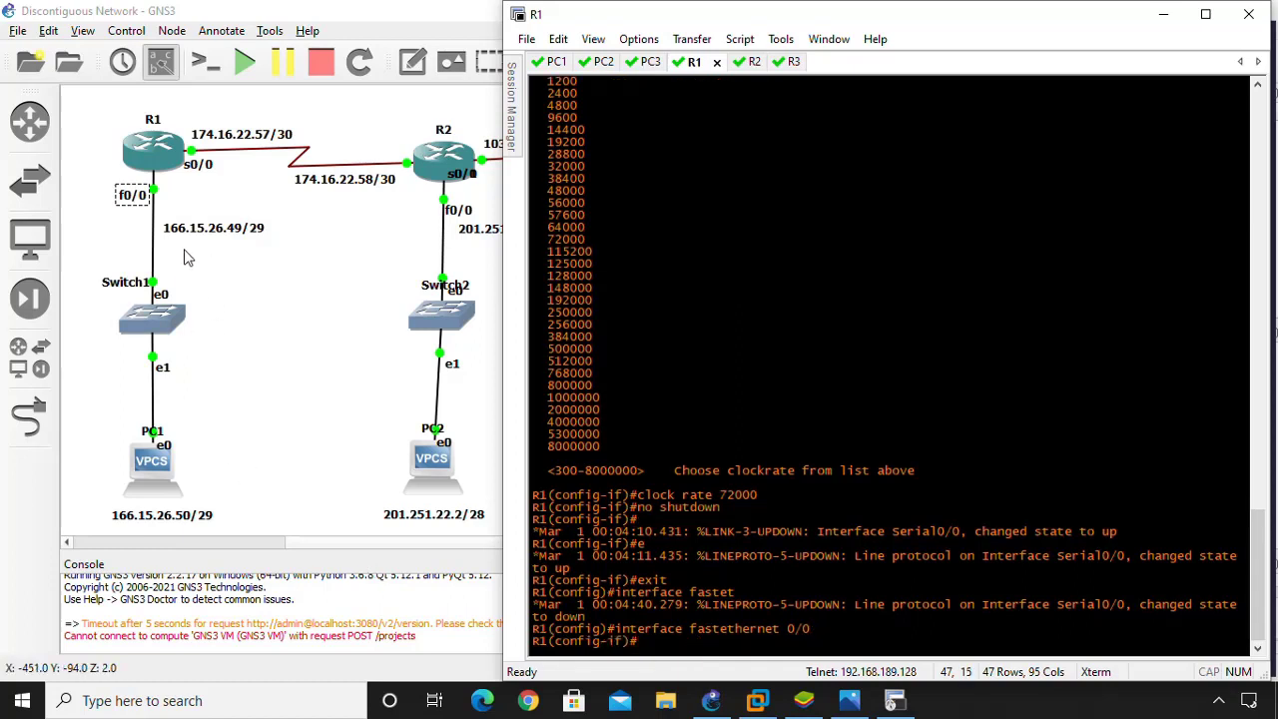
# Step: Move the 166.15.26.49/29 label closer to R1's f0/0 and look up that address's subnet mask with prefix length 29 in the IP Calculator
pyautogui.moveTo(184, 233); pyautogui.dragTo(188, 215)
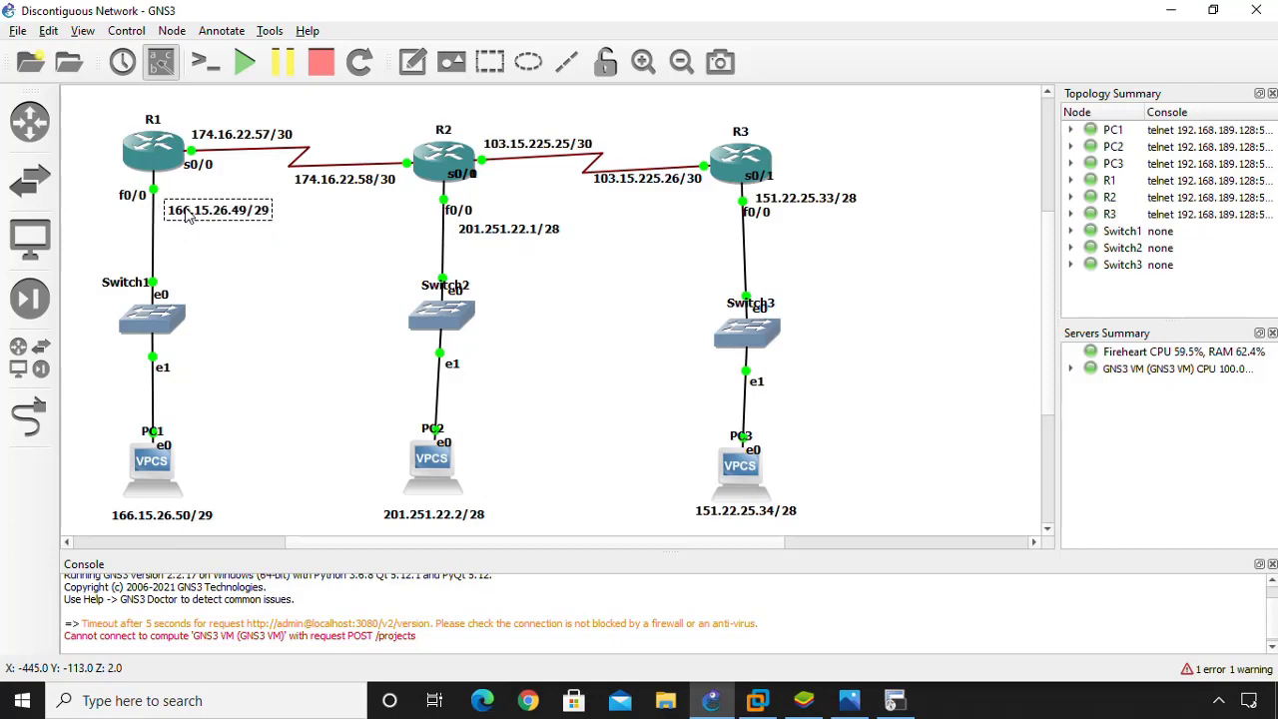
pyautogui.click(811, 704)
pyautogui.click(1177, 145)
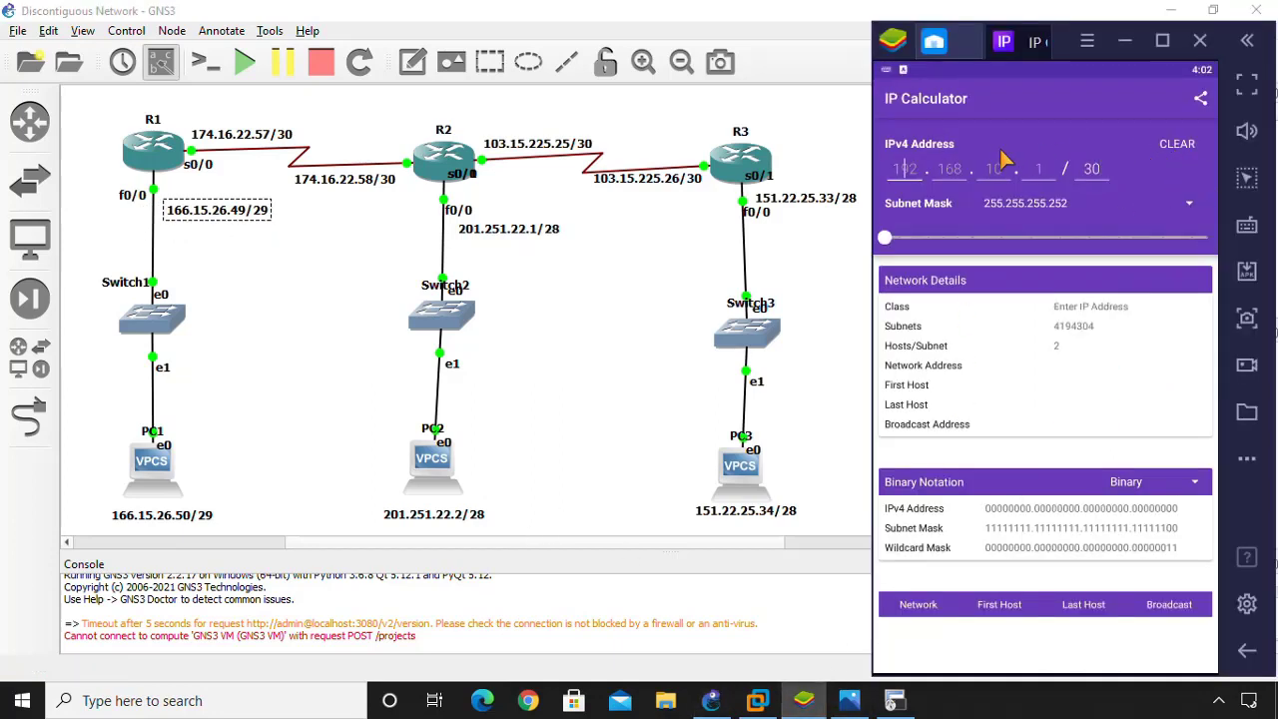
pyautogui.write('16')
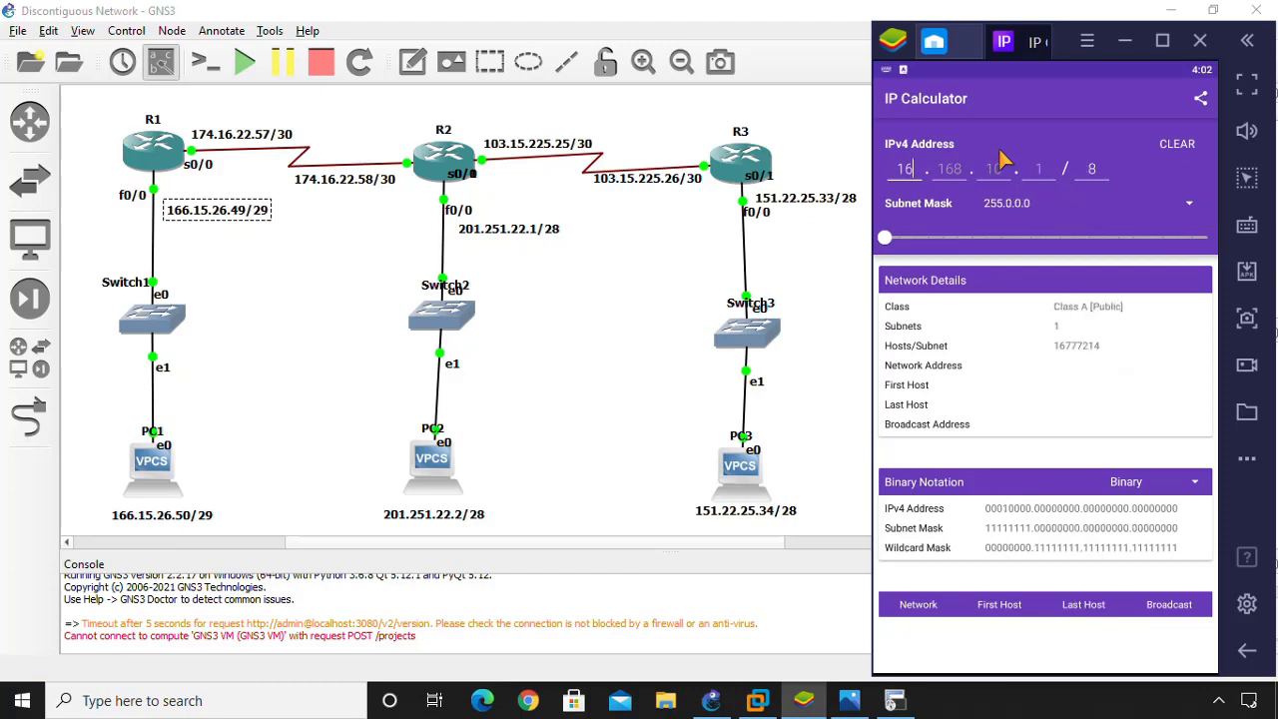
pyautogui.write('6 . 15')
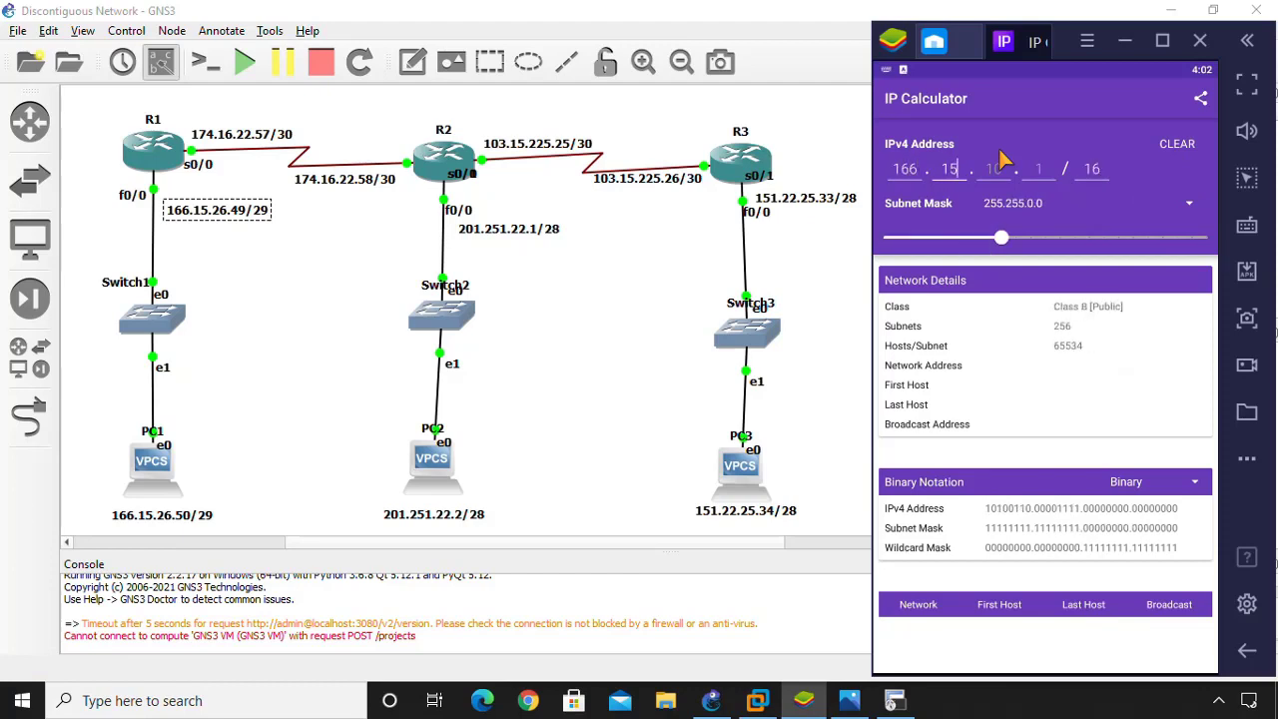
pyautogui.write(' . 26 . 49')
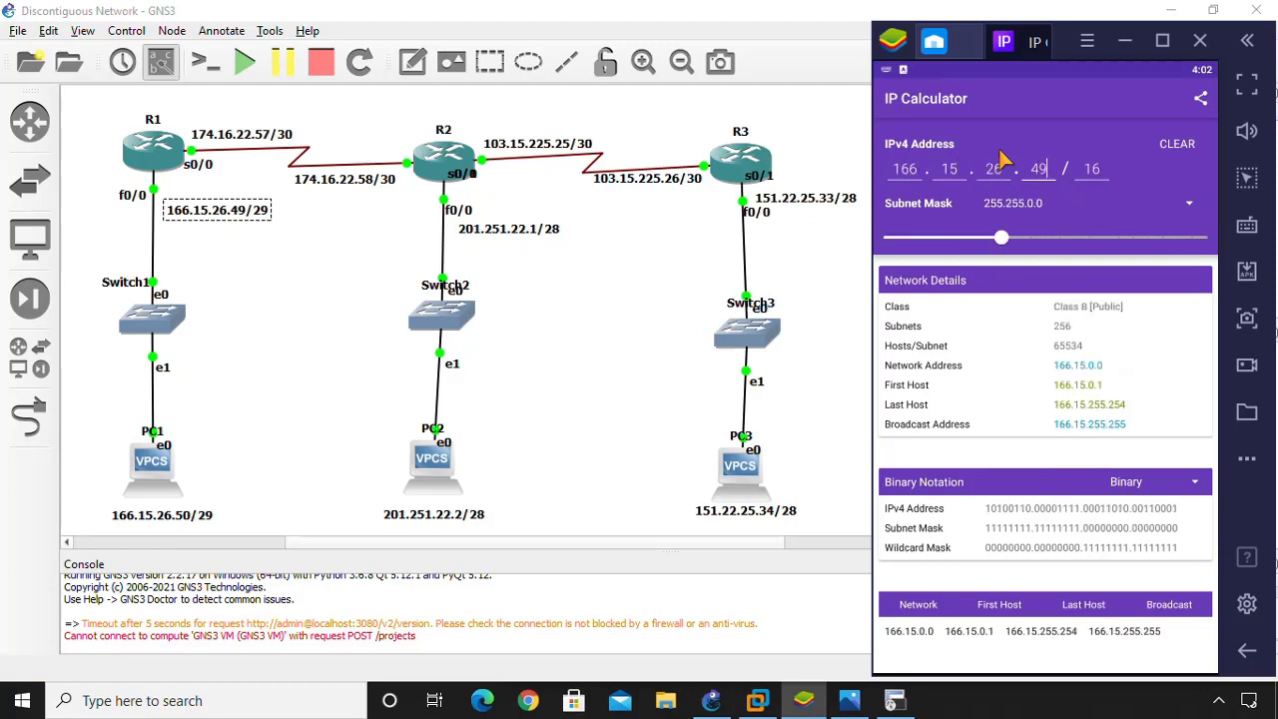
pyautogui.press('BackSpace')
pyautogui.press('BackSpace')
pyautogui.write('29')
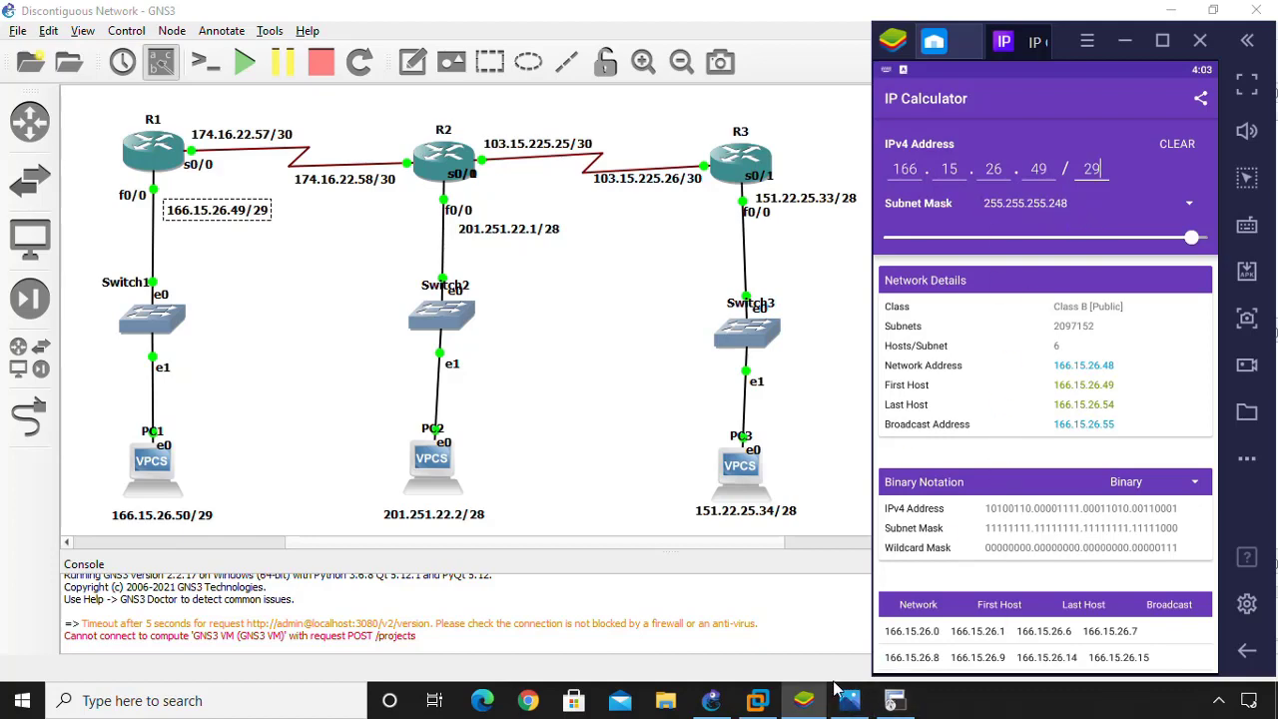
# Step: In the R1 console, assign fastethernet 0/0 the address 166.15.26.49 with mask 255.255.255.248, checking the mask against the IP Calculator
pyautogui.click(893, 700)
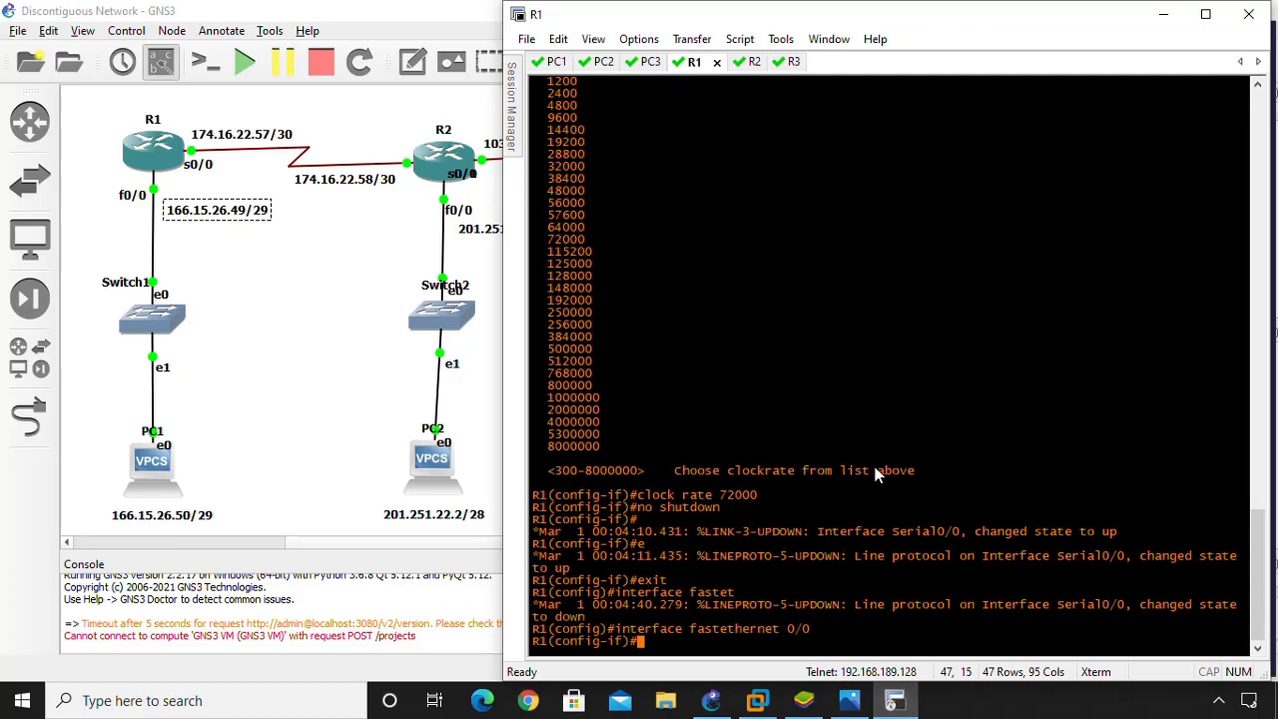
pyautogui.write('ip address 166.15.')
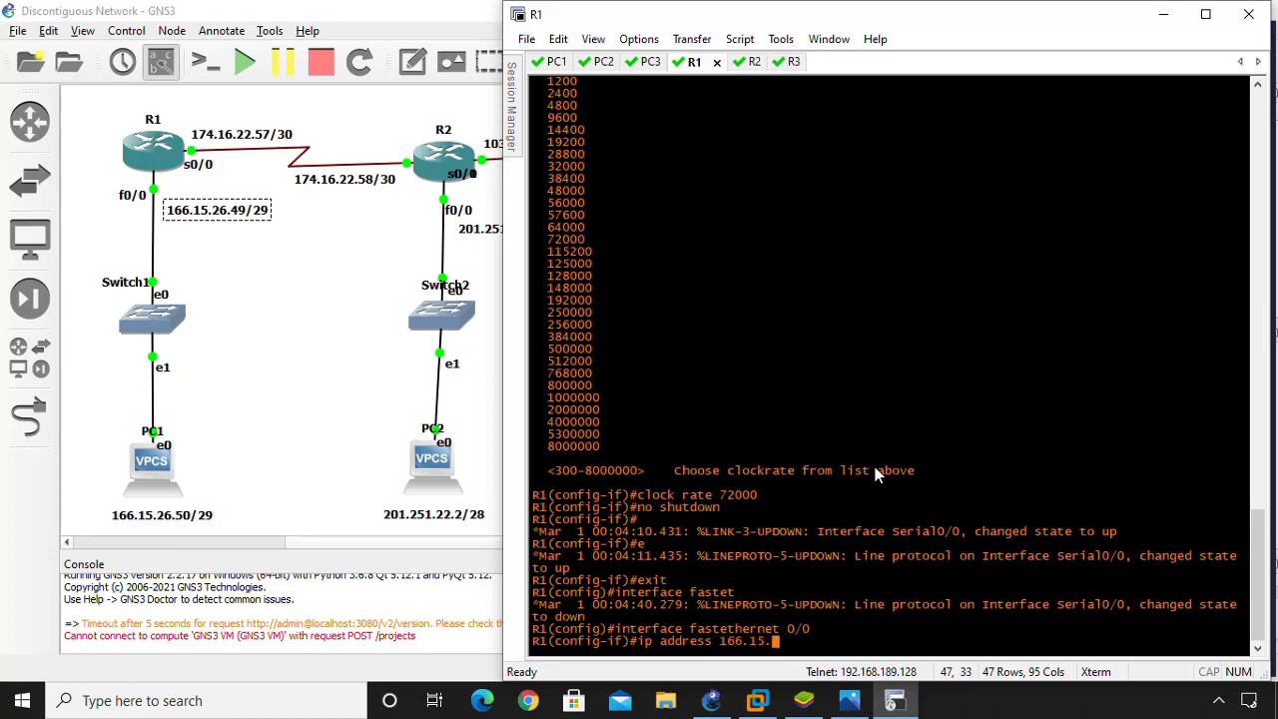
pyautogui.write('26.49 255.255.255')
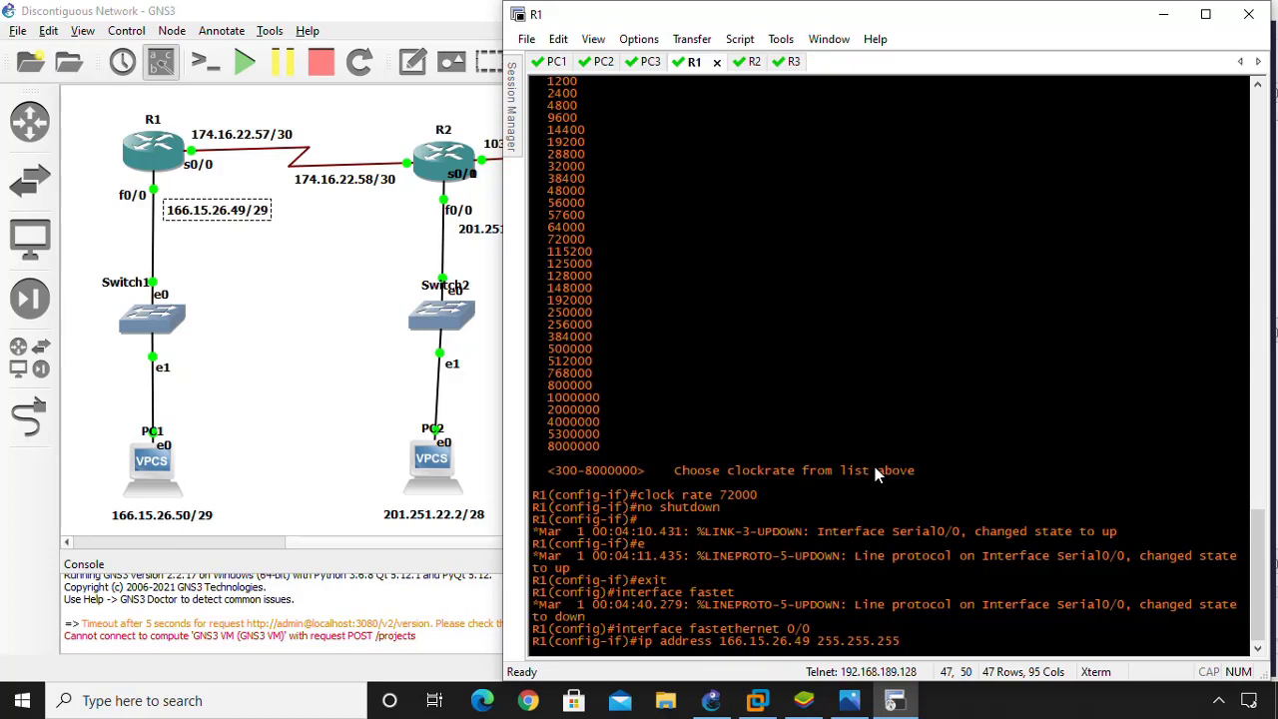
pyautogui.write('.248')
pyautogui.click(804, 702)
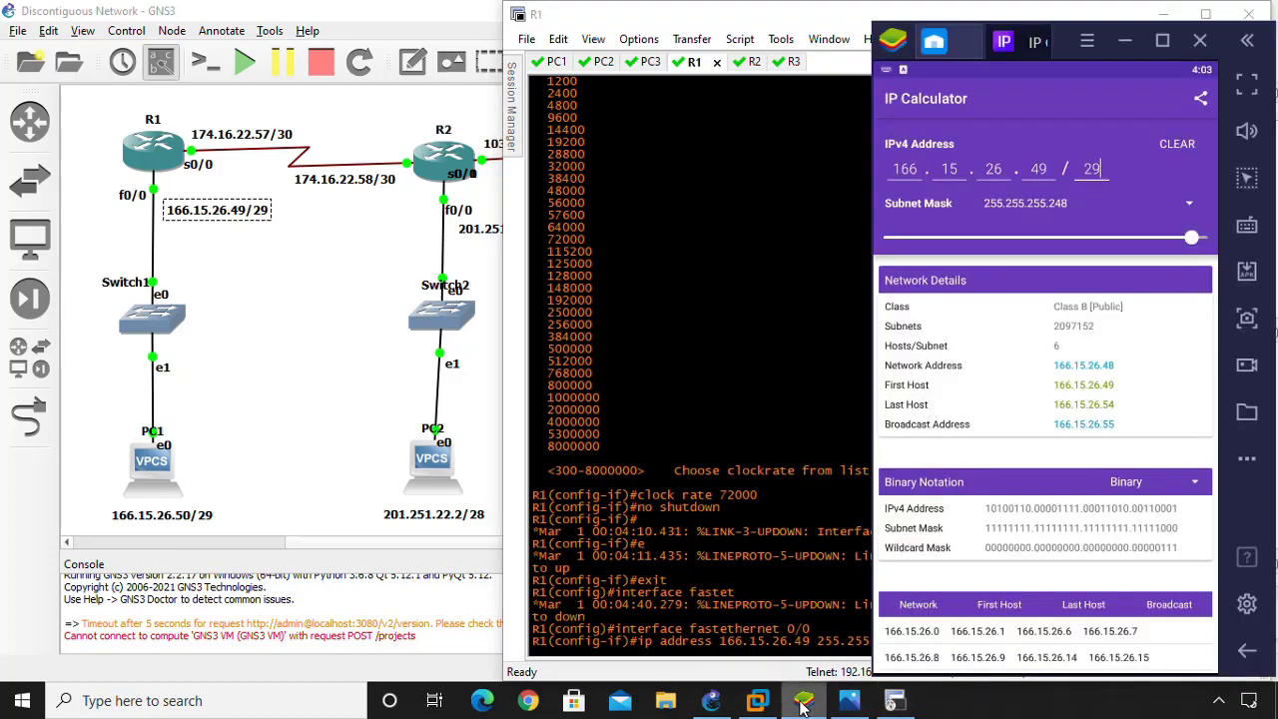
pyautogui.click(803, 702)
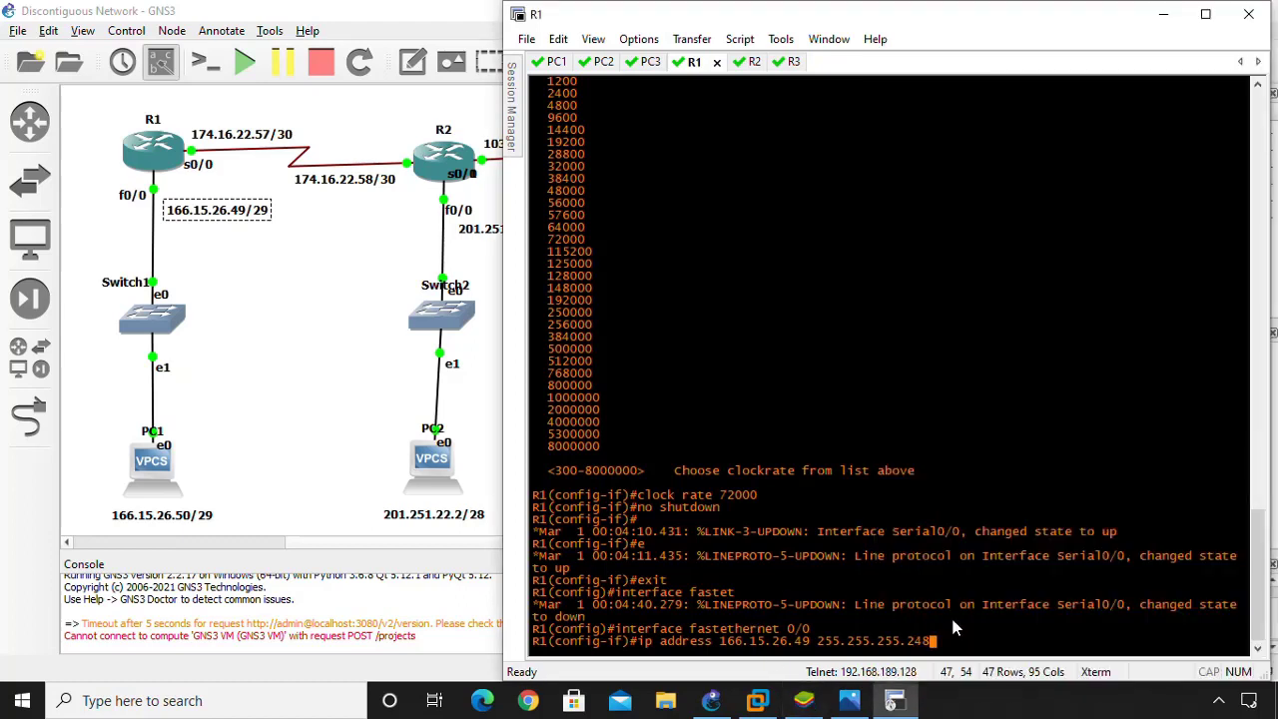
pyautogui.press('Return')
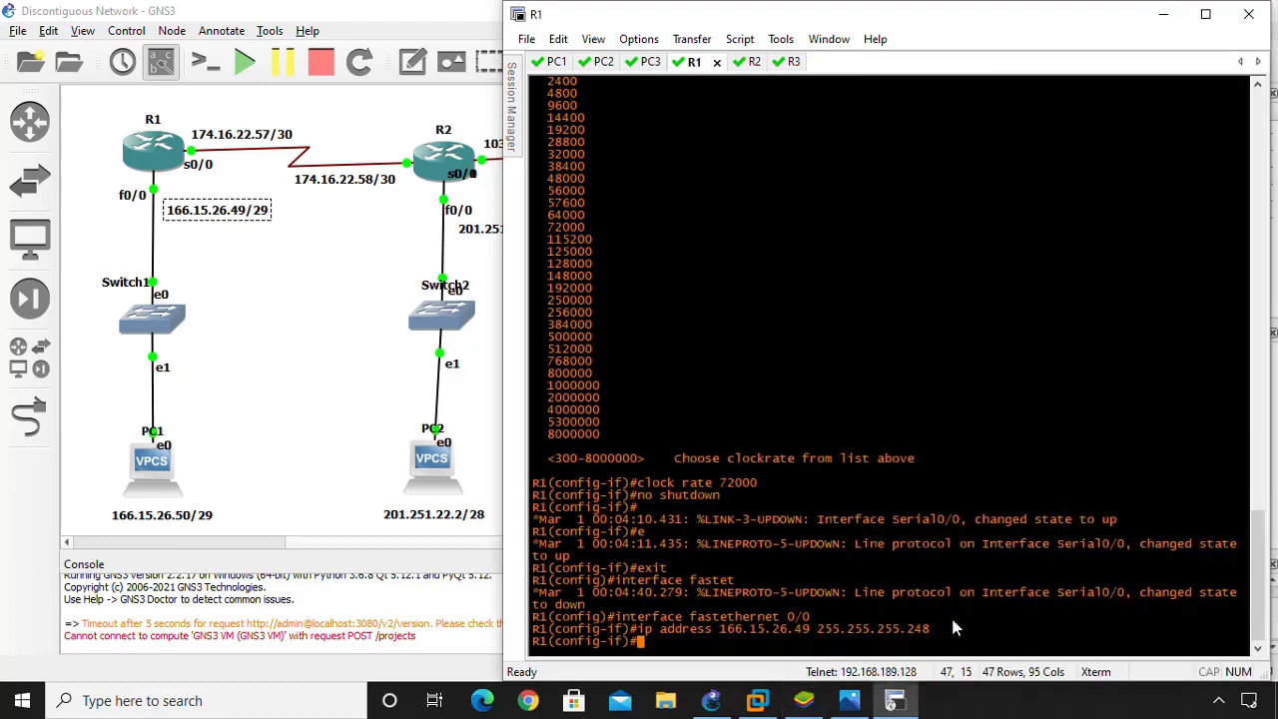
# Step: Enable R1's fastethernet 0/0 with no shutdown and exit back to privileged mode
pyautogui.write('no shutdown')
pyautogui.press('Return')
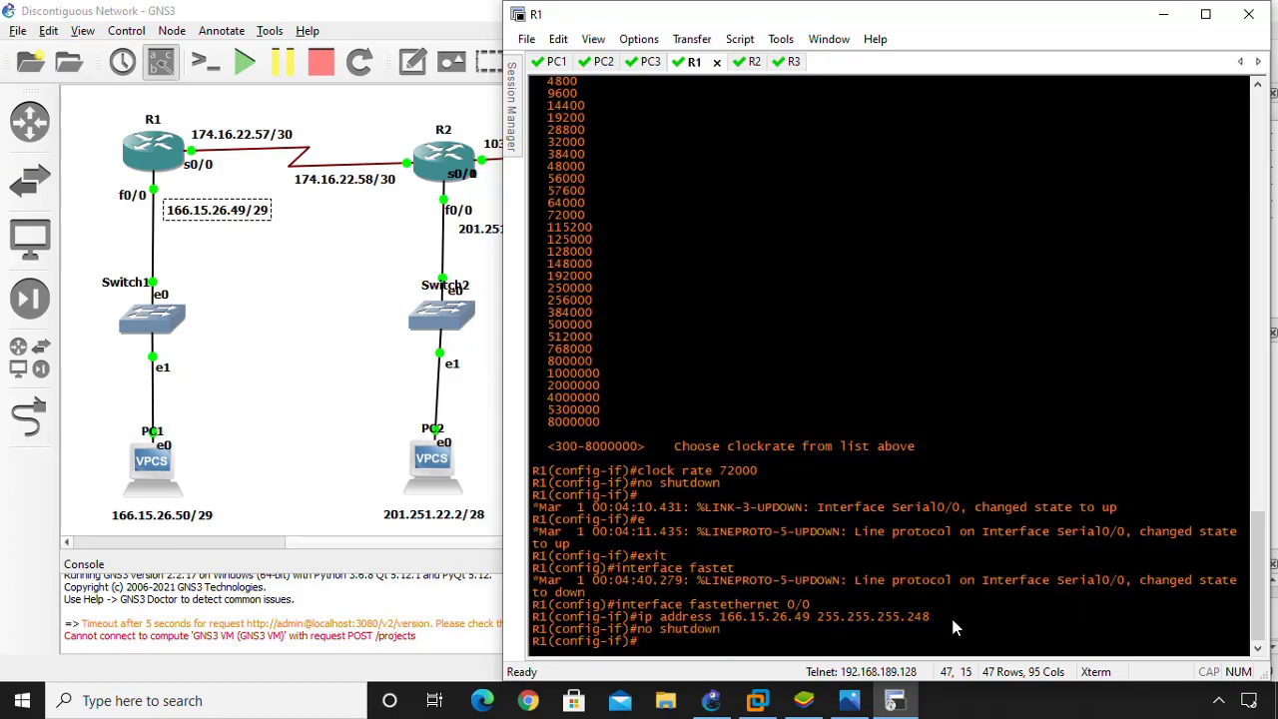
pyautogui.write('exit')
pyautogui.press('Return')
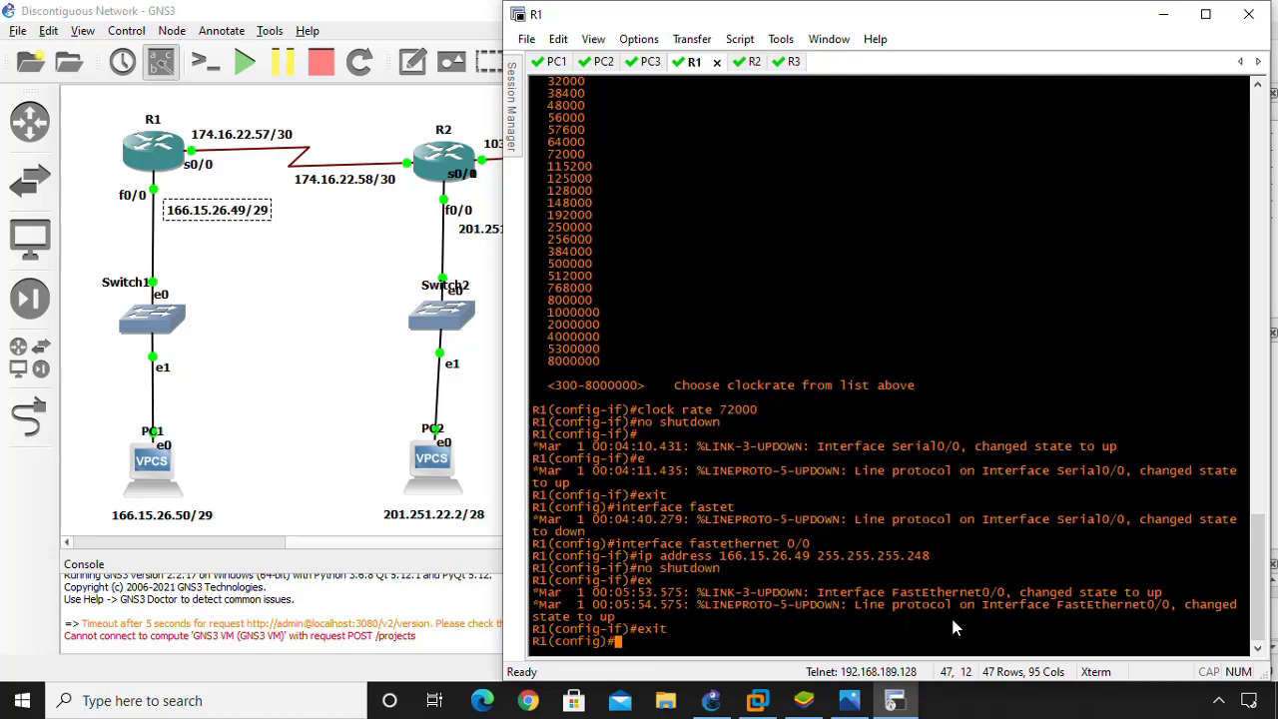
pyautogui.press('Return')
pyautogui.write('exit')
pyautogui.press('Return')
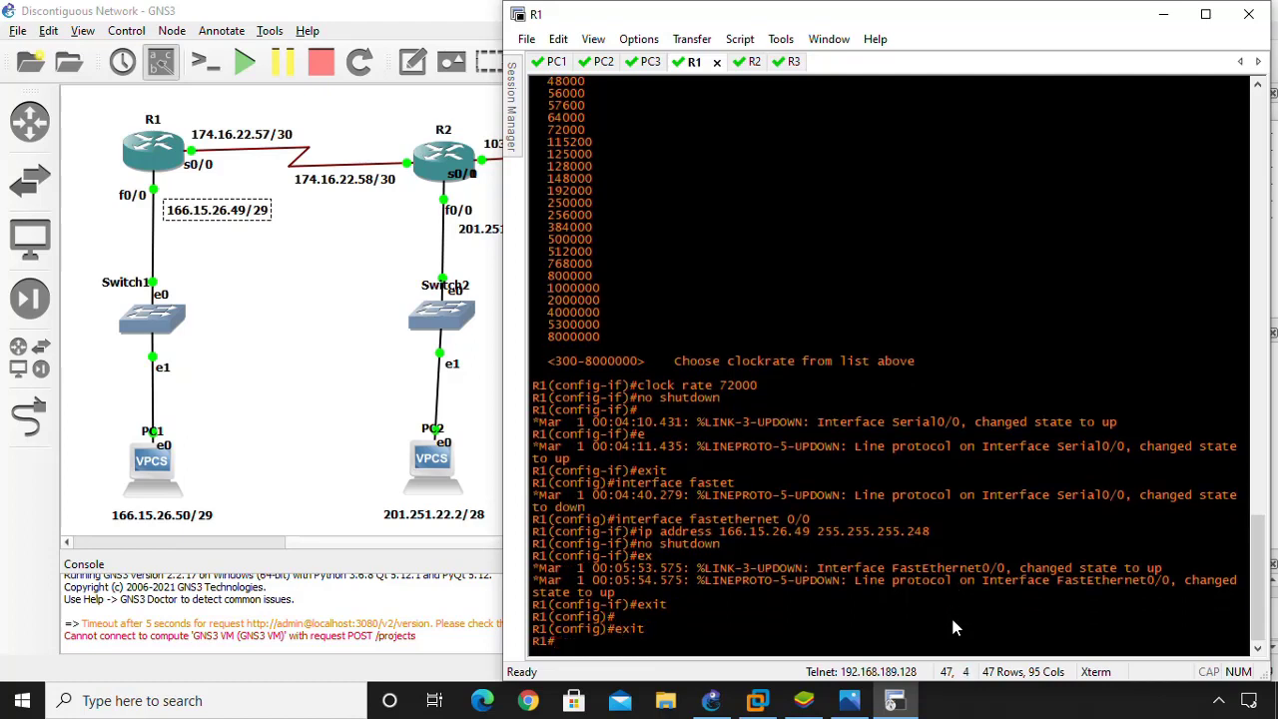
# Step: Save R1's configuration with copy running-config startup-config, accepting the default destination filename
pyautogui.write('copy')
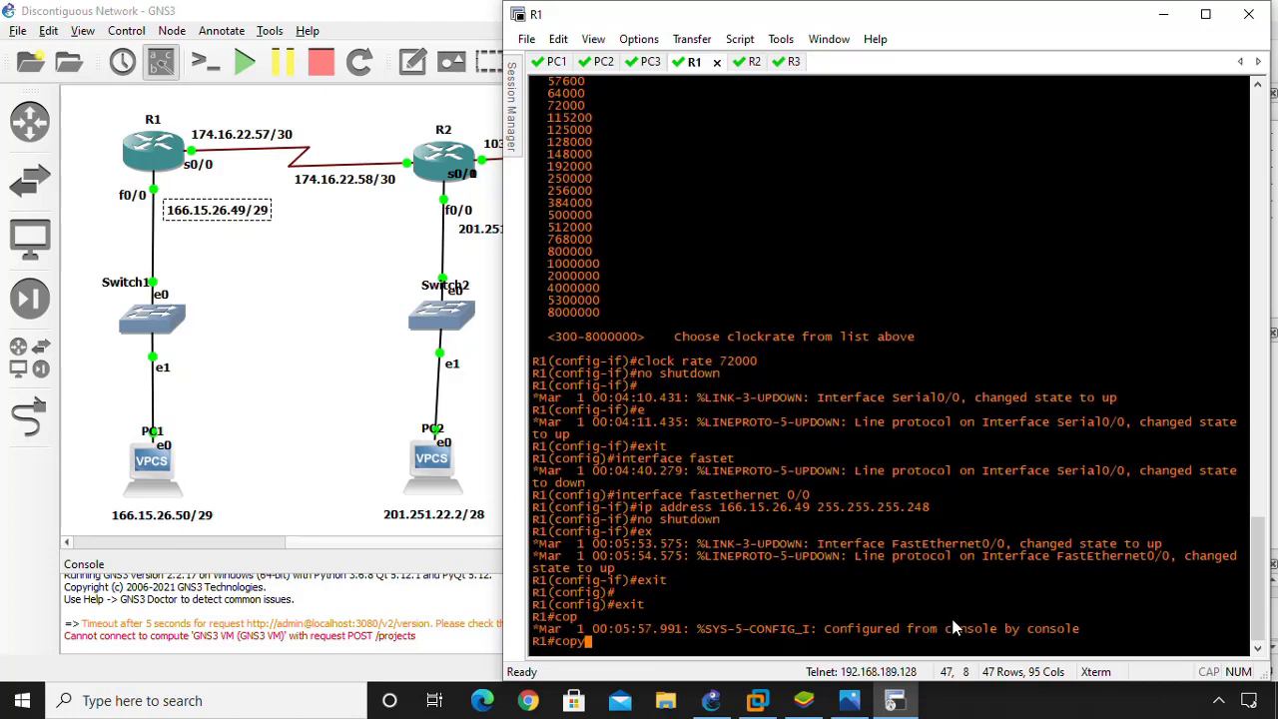
pyautogui.write(' running-config star')
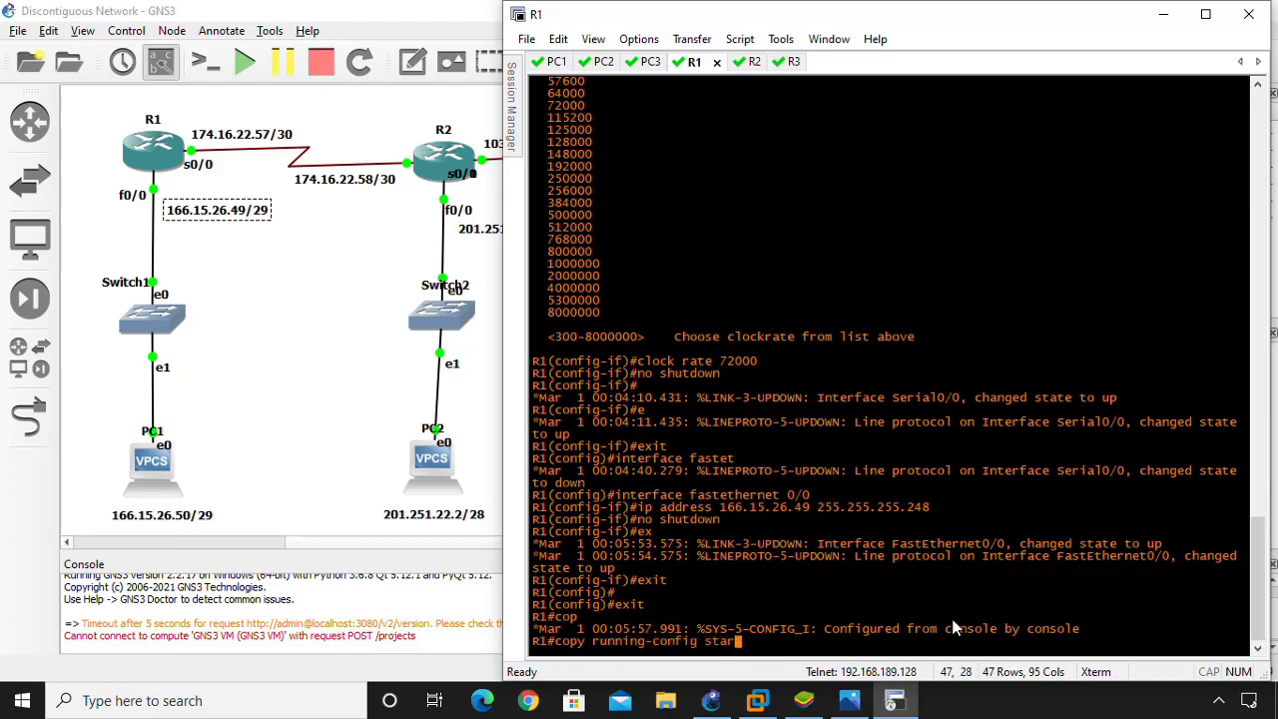
pyautogui.write('tup-config')
pyautogui.press('Return')
pyautogui.press('Return')
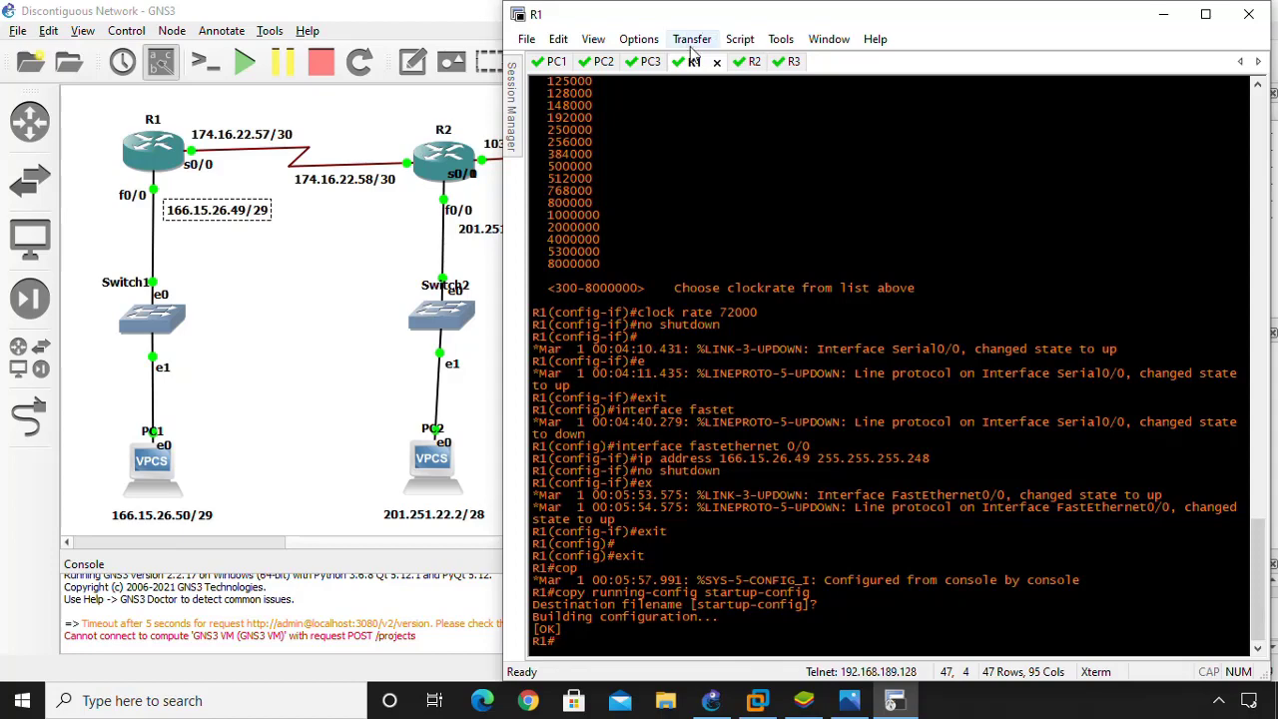
# Step: Bring up the R2 console, shift its window off the topology, and separate R2's overlapping s0/1 and s0/0 labels beside their links
pyautogui.click(750, 63)
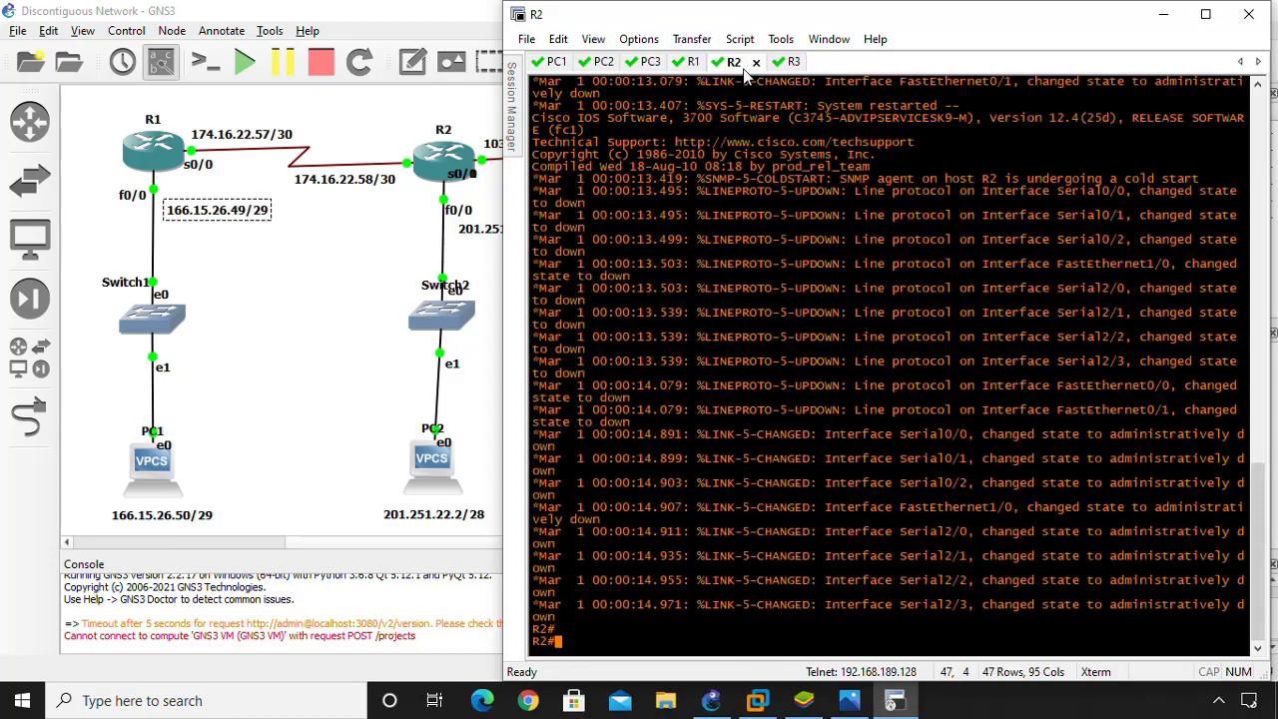
pyautogui.moveTo(953, 28); pyautogui.dragTo(1114, 38)
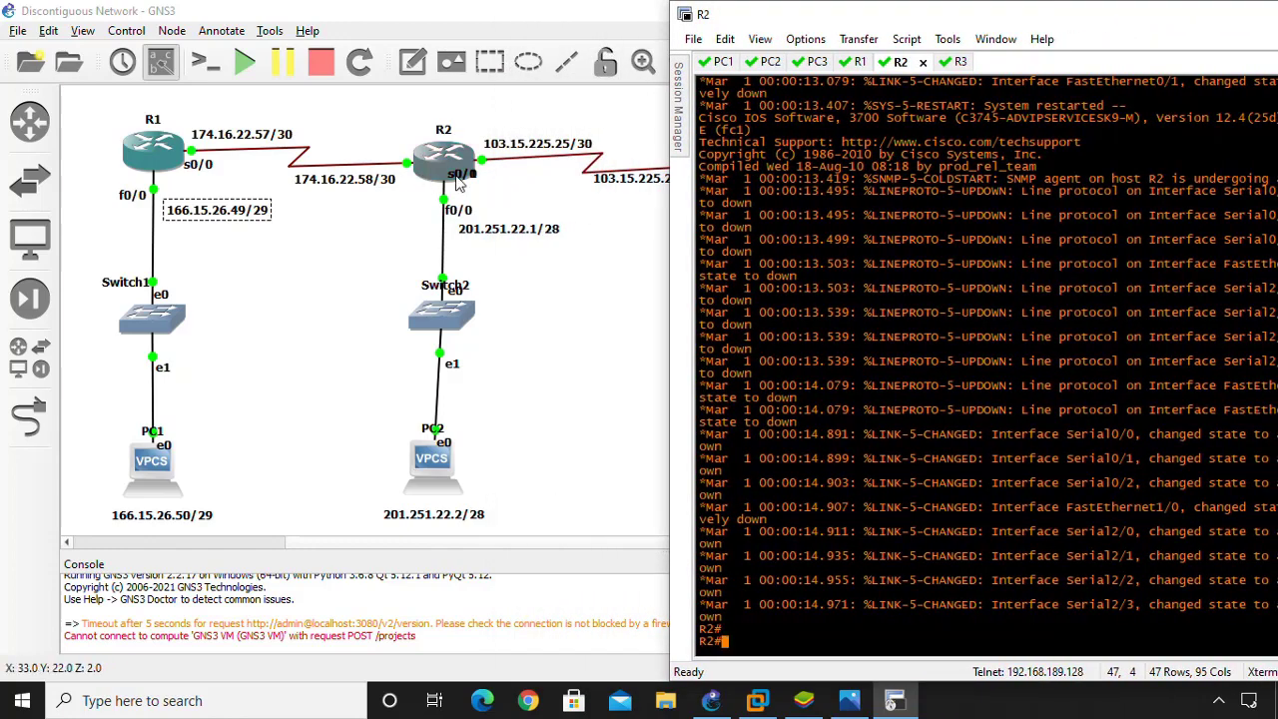
pyautogui.moveTo(467, 178); pyautogui.dragTo(512, 190)
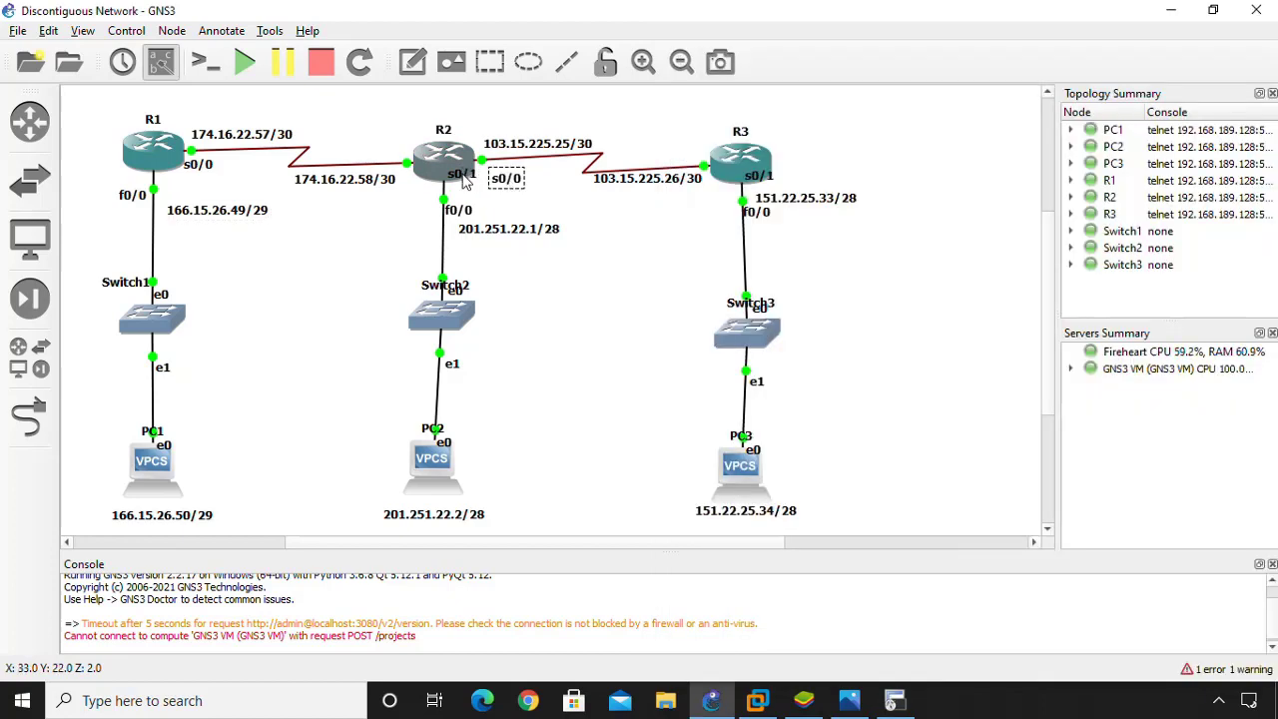
pyautogui.moveTo(465, 180)
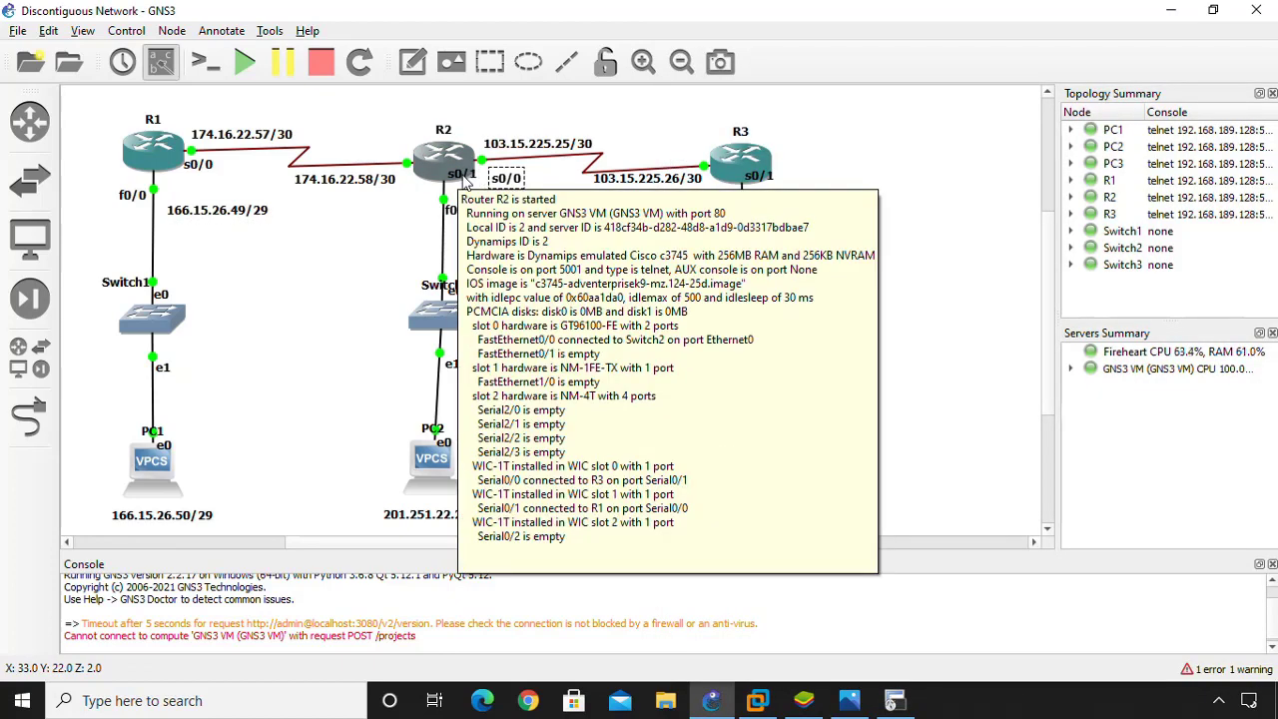
pyautogui.moveTo(455, 172); pyautogui.dragTo(405, 150)
pyautogui.moveTo(507, 181); pyautogui.dragTo(484, 178)
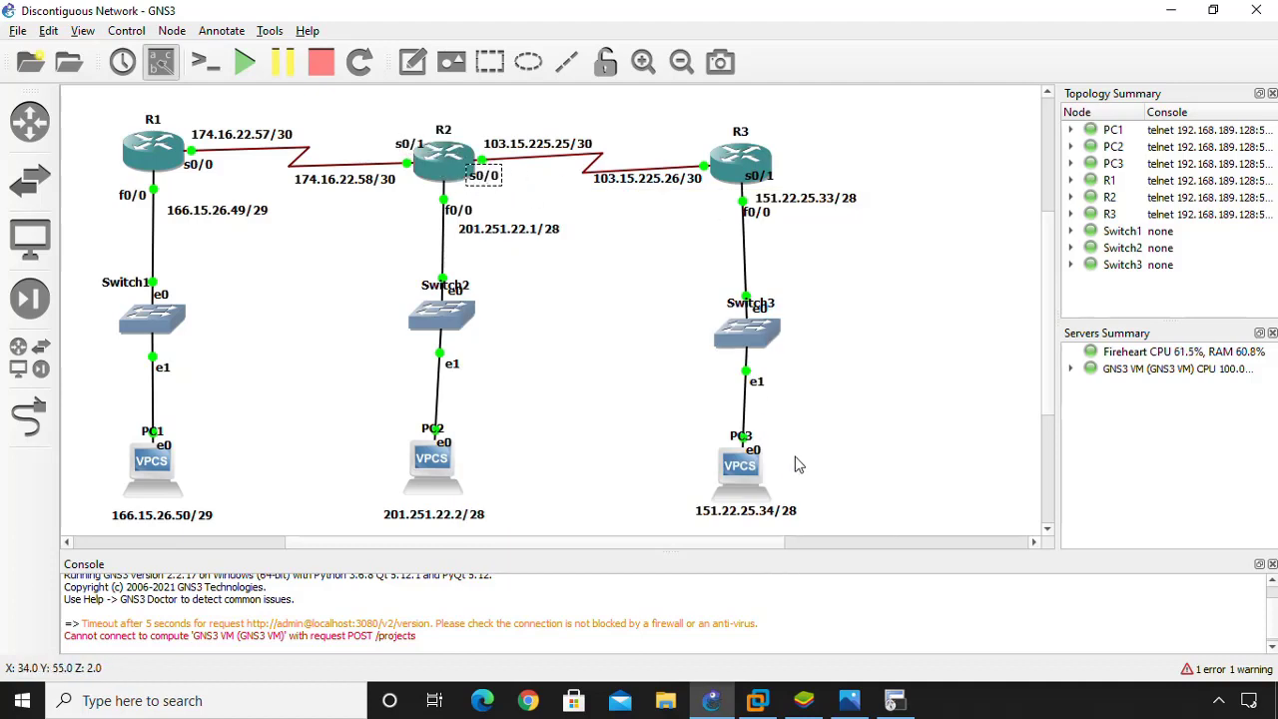
# Step: In the R2 console, enter global configuration mode and open interface serial 0/1 for configuration
pyautogui.click(893, 700)
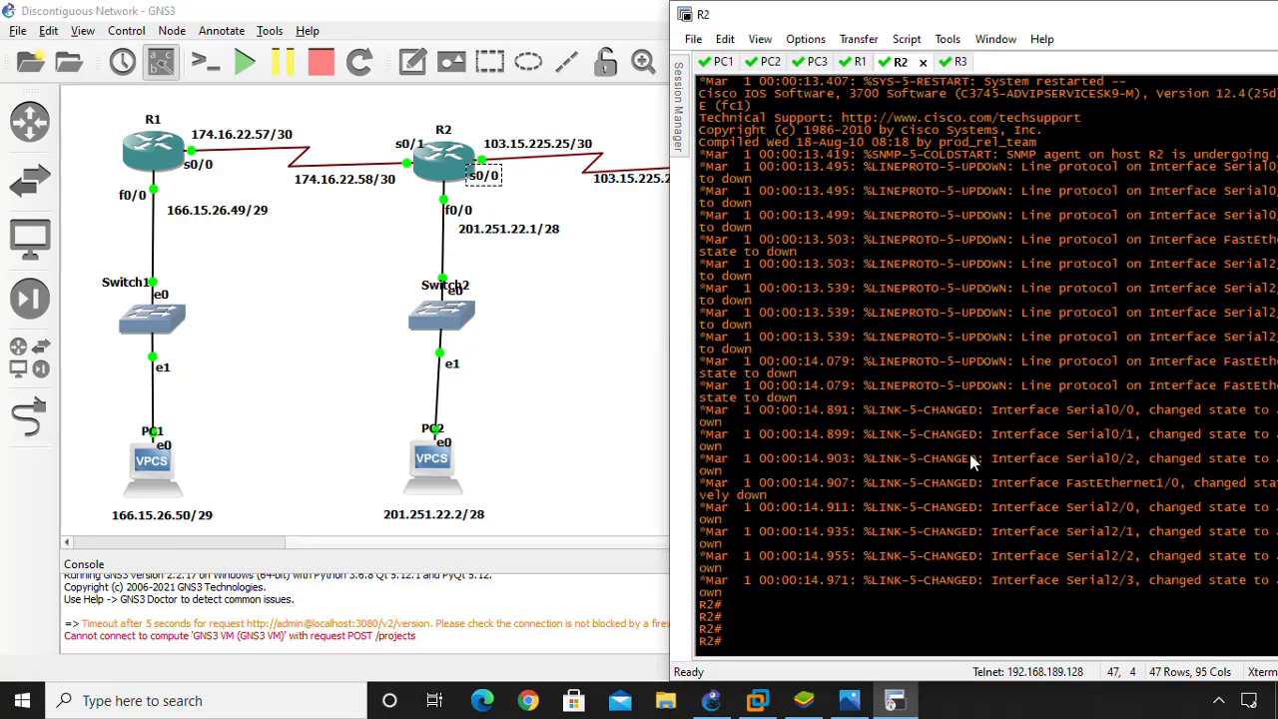
pyautogui.write('configure terminal')
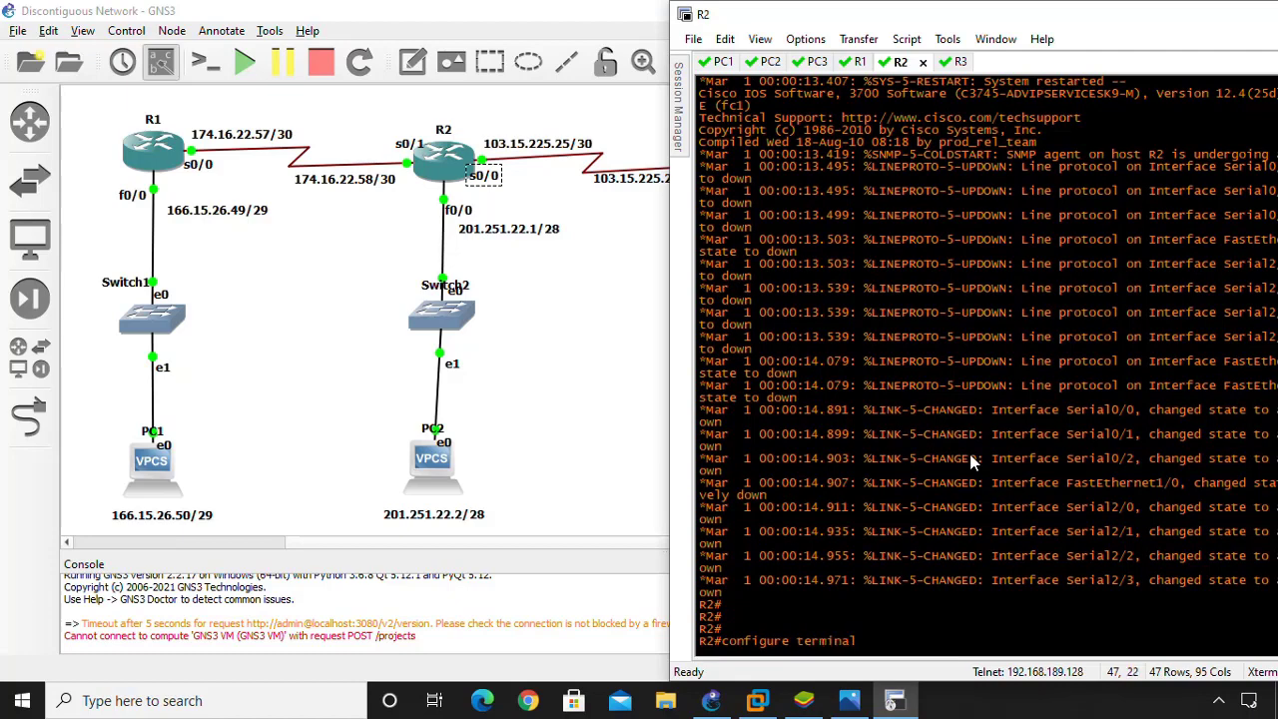
pyautogui.press('Return')
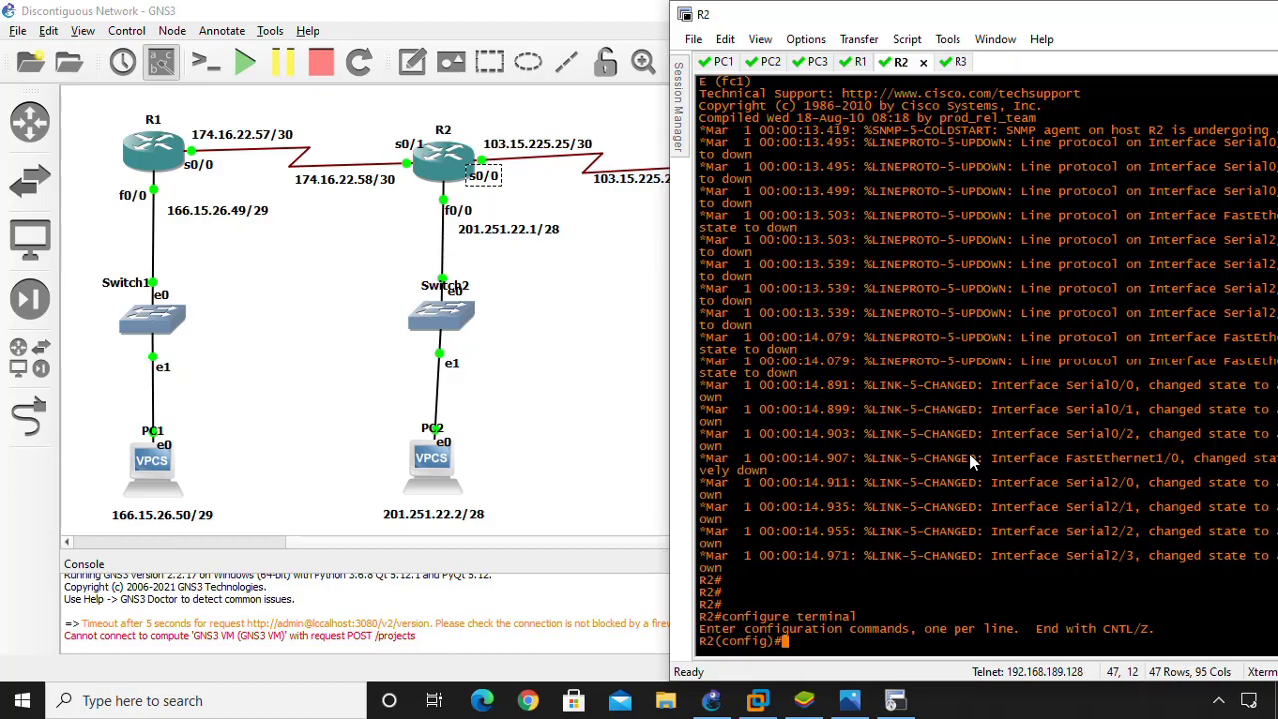
pyautogui.write('interface serial ')
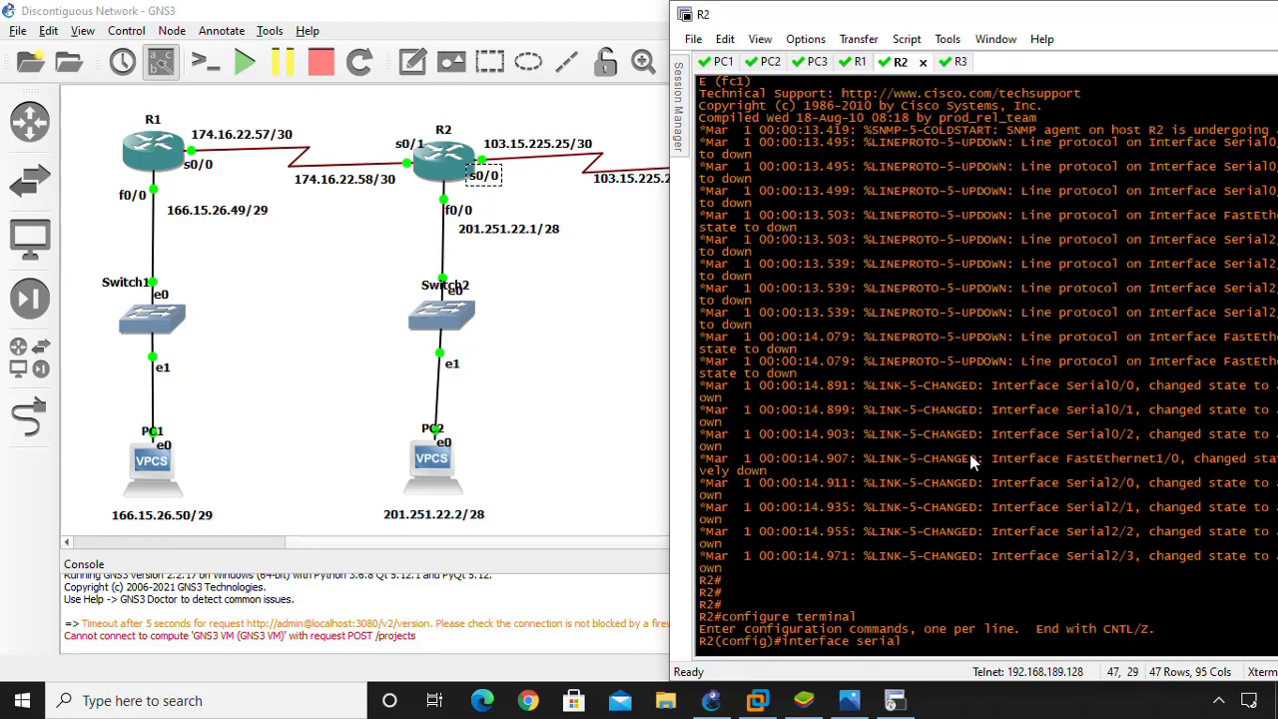
pyautogui.write('0/1')
pyautogui.press('Return')
# Step: Assign R2's serial 0/1 the address 174.16.22.58 with subnet mask 255.255.255.252
pyautogui.write('ip ')
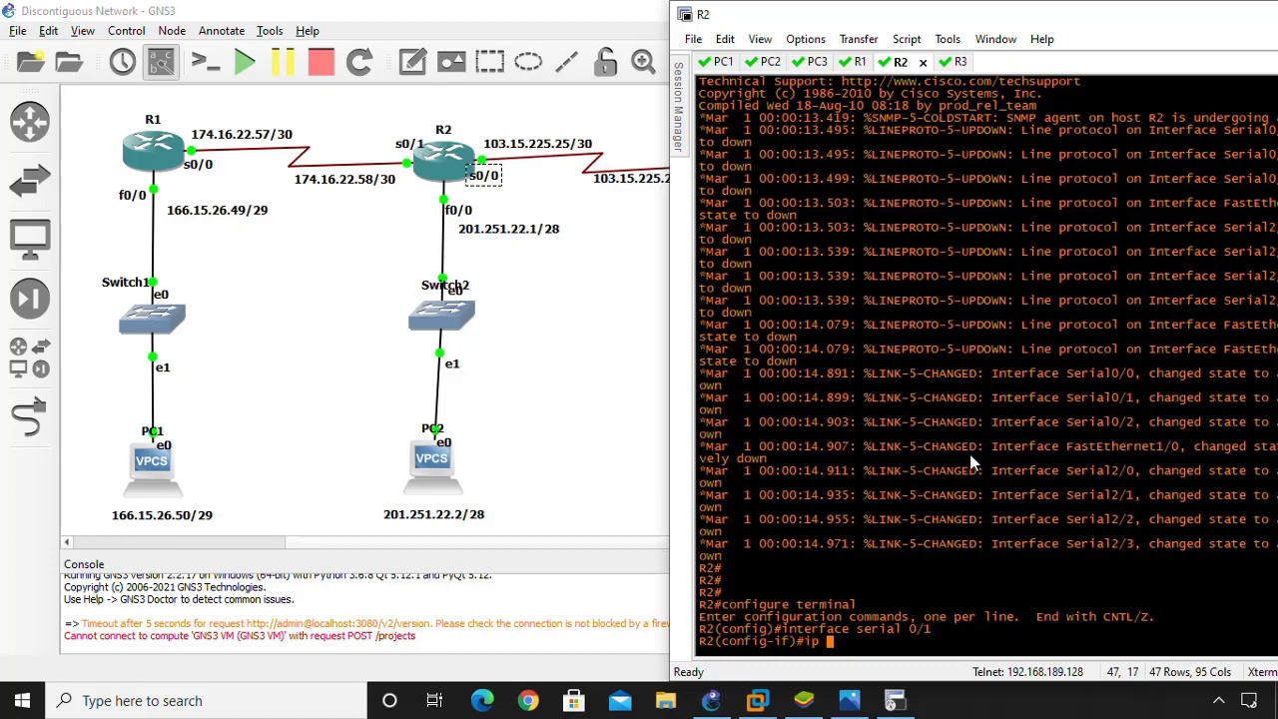
pyautogui.write('address 174.16.2')
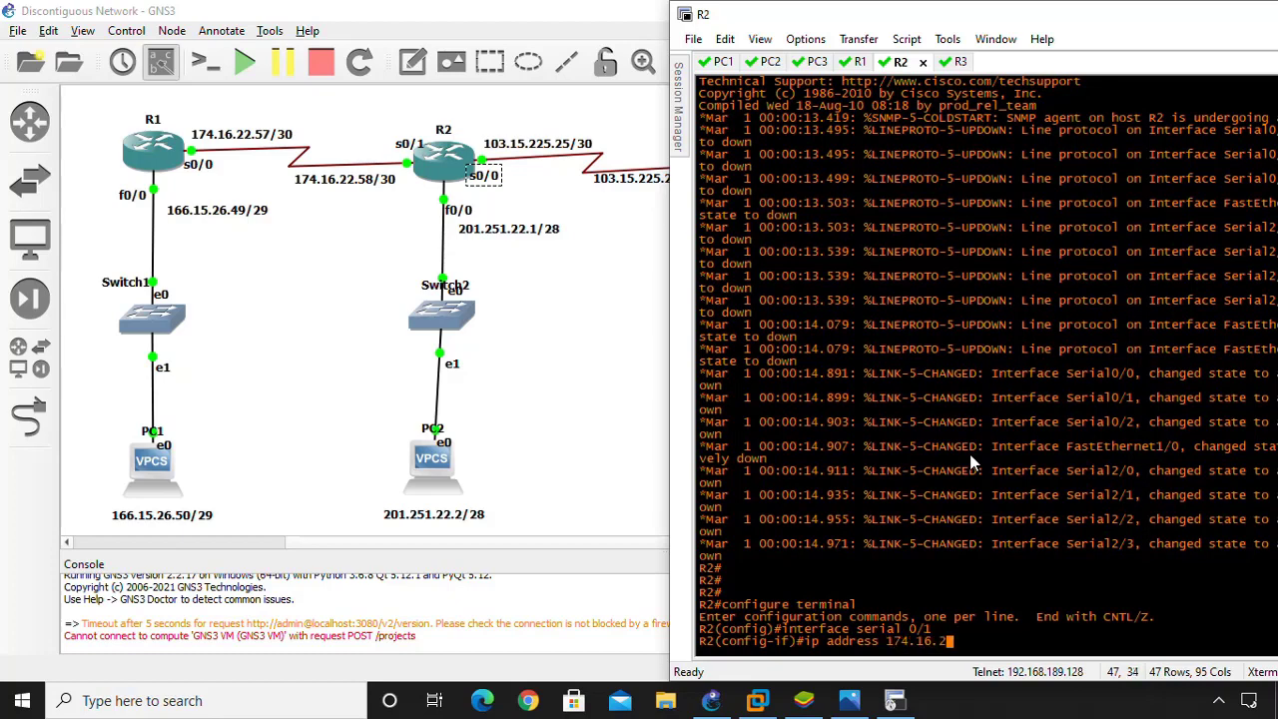
pyautogui.write('2.58 255.255.255.2')
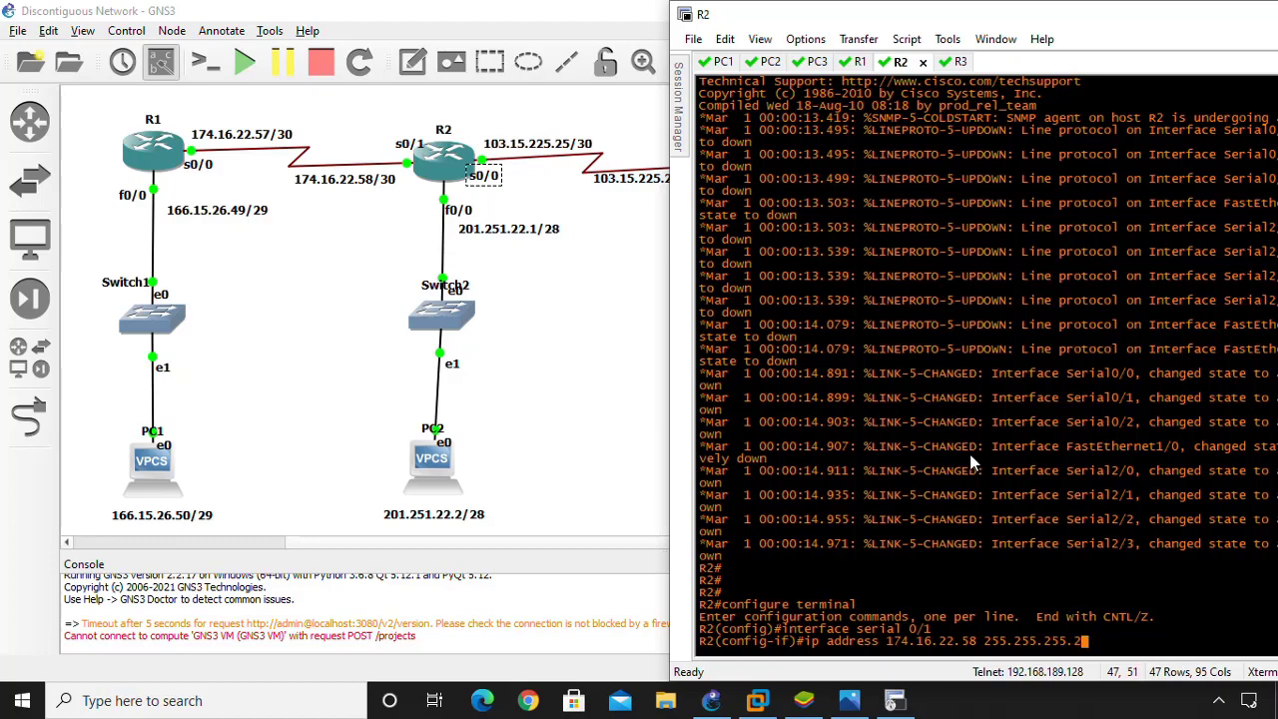
pyautogui.write('52')
pyautogui.press('Return')
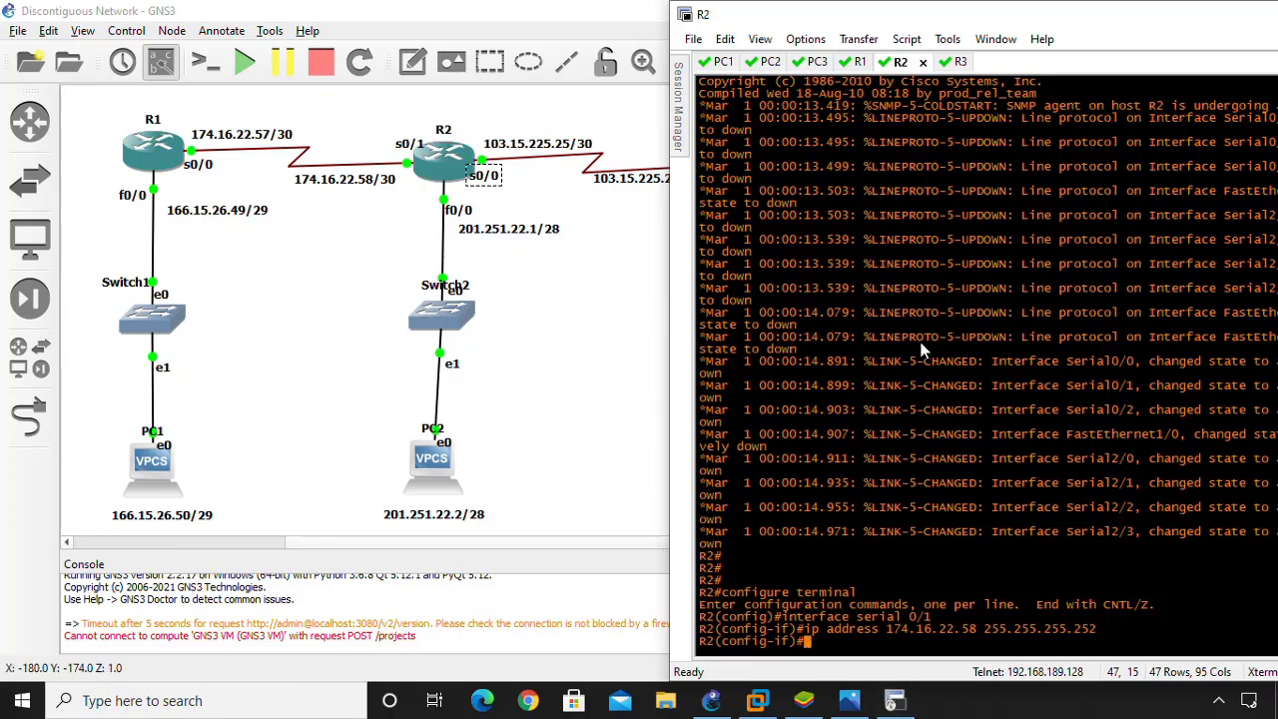
# Step: Enable R2's serial 0/1 with no shutdown and exit to global configuration mode
pyautogui.write('no')
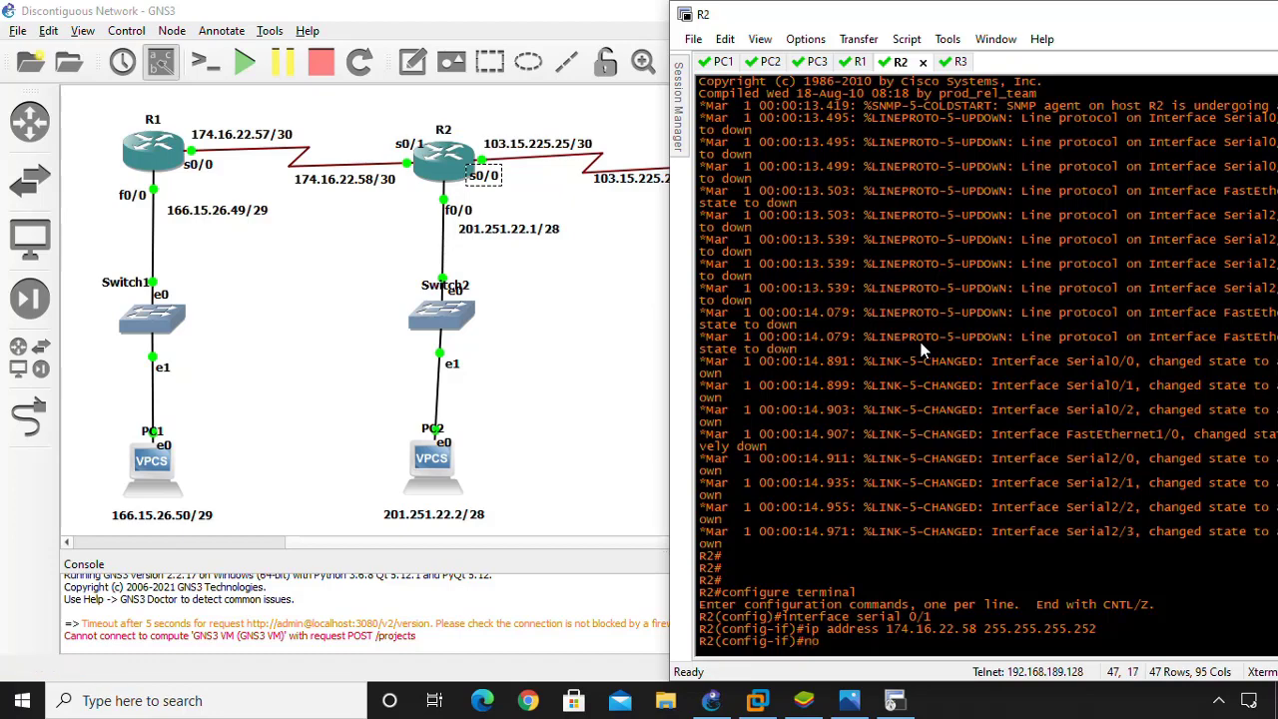
pyautogui.write(' shutdown')
pyautogui.press('Return')
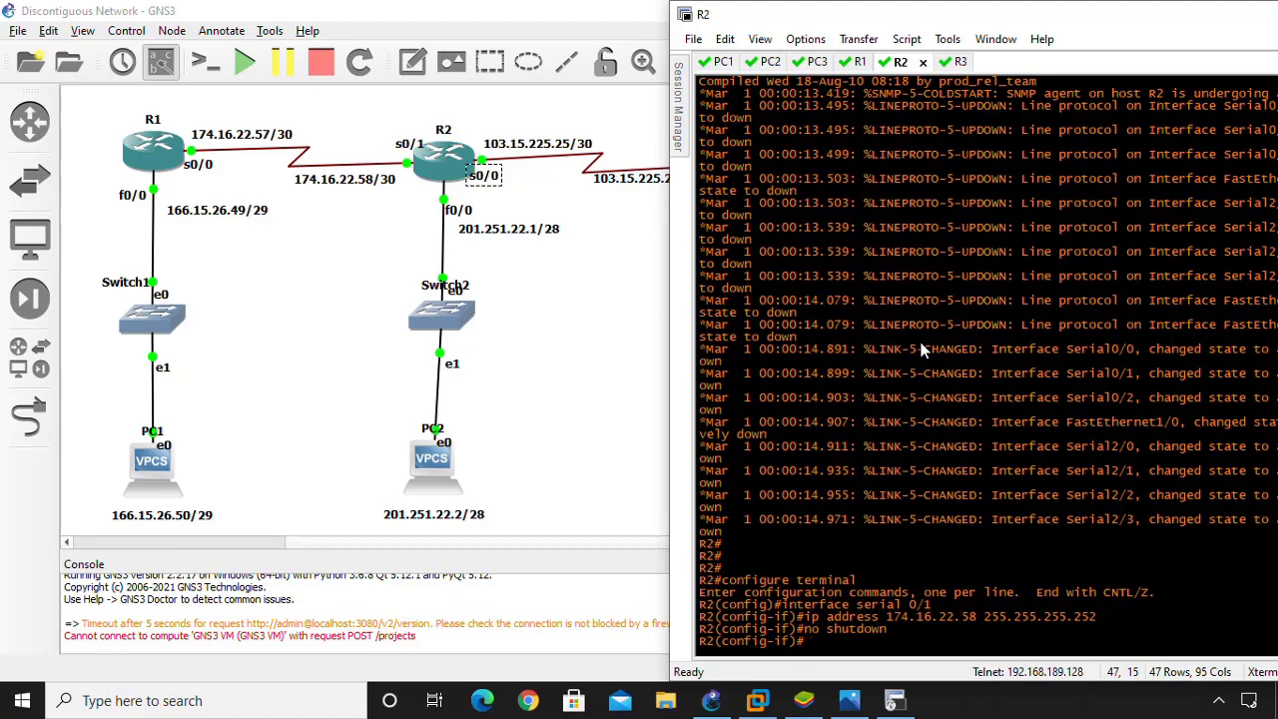
pyautogui.write('exit')
pyautogui.press('Return')
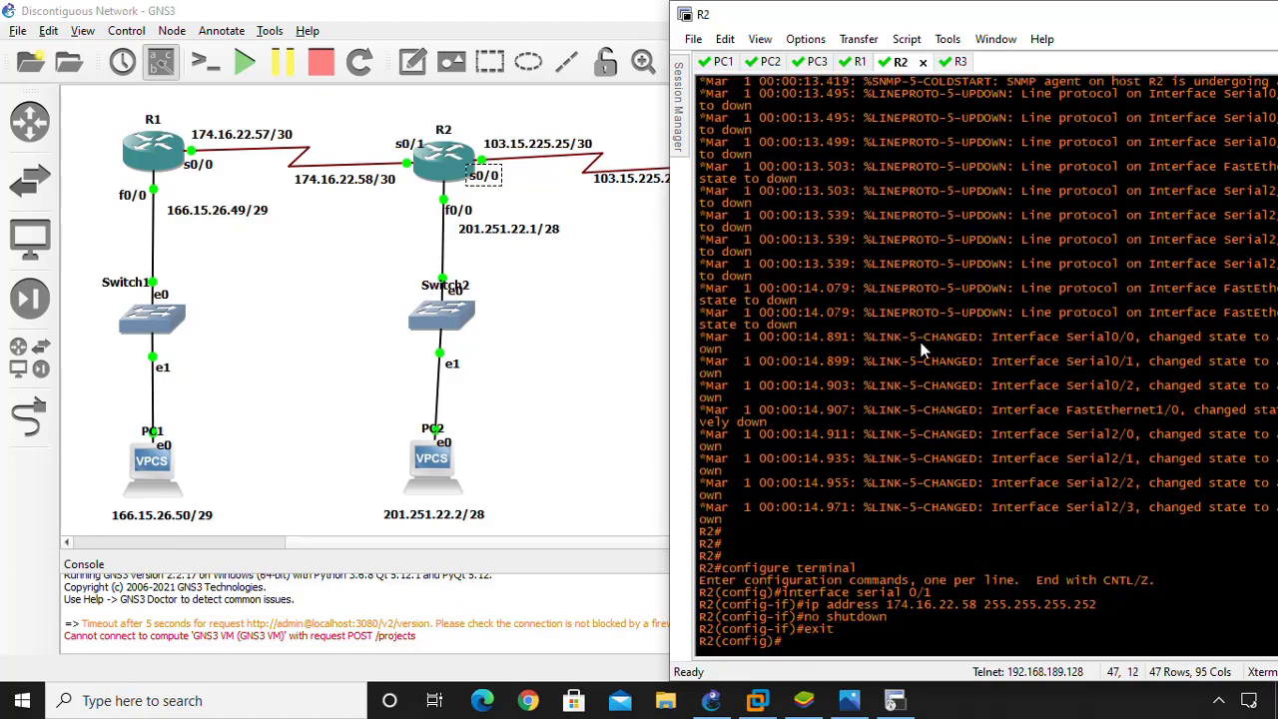
pyautogui.press('Return')
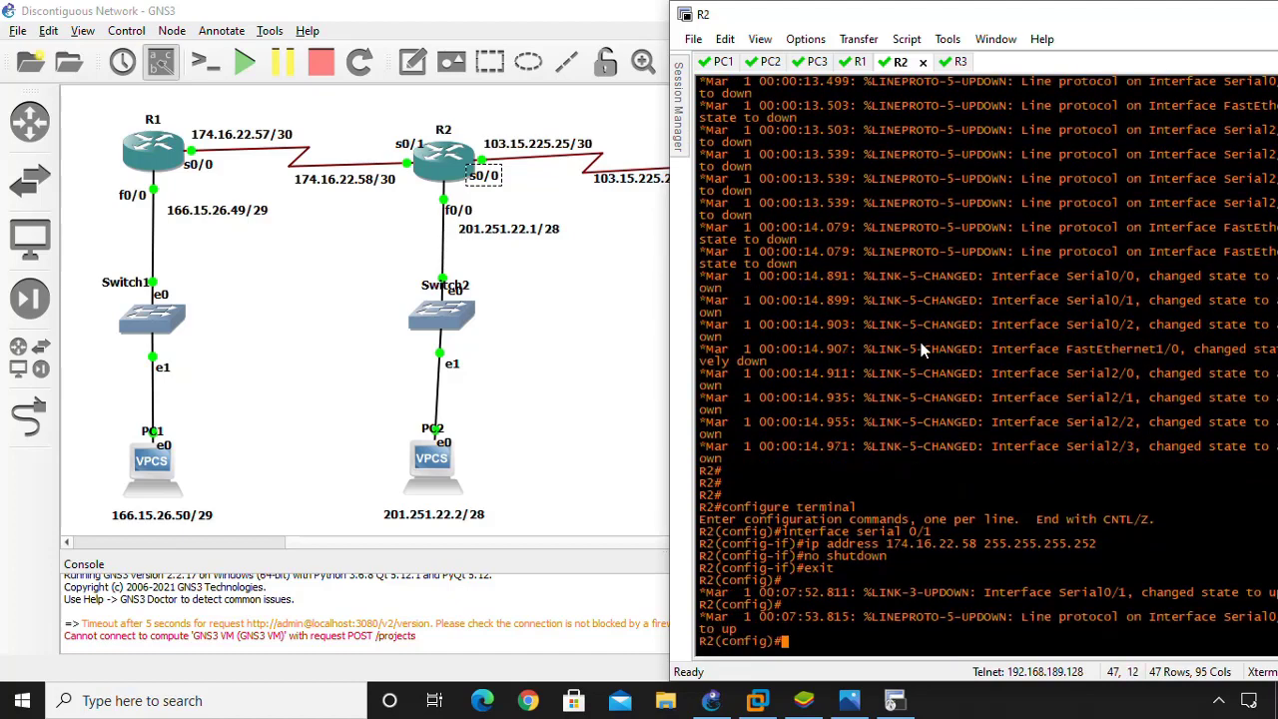
# Step: Open R2's interface serial 0/0 for configuration from global configuration mode
pyautogui.press('Return')
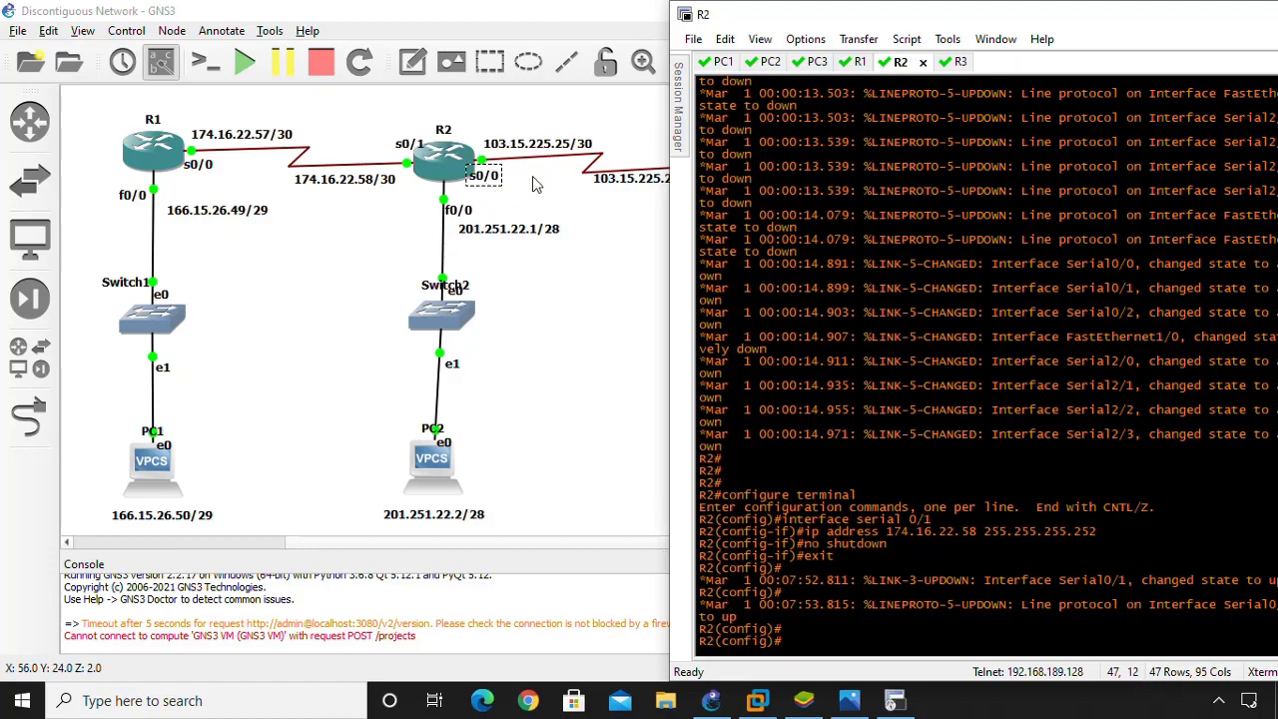
pyautogui.write('serial')
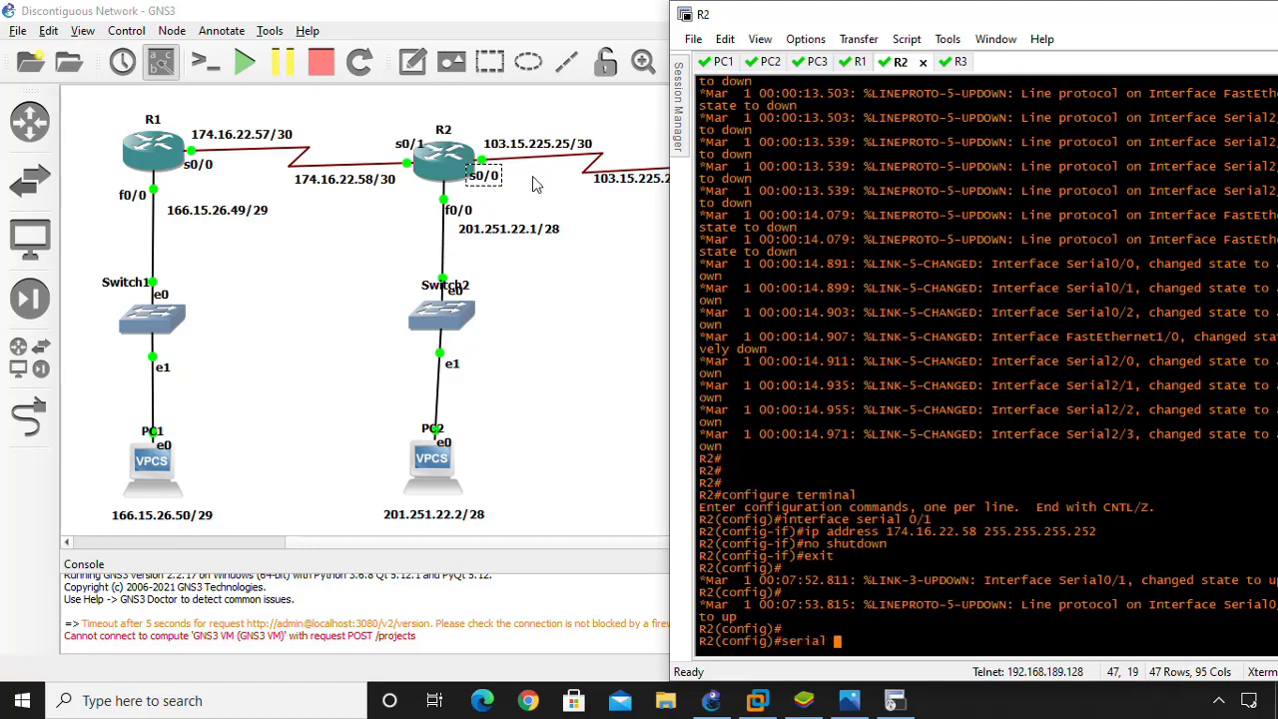
pyautogui.press('BackSpace')
pyautogui.press('BackSpace')
pyautogui.press('BackSpace')
pyautogui.press('BackSpace')
pyautogui.press('BackSpace')
pyautogui.press('BackSpace')
pyautogui.press('BackSpace')
pyautogui.write('interface serila')
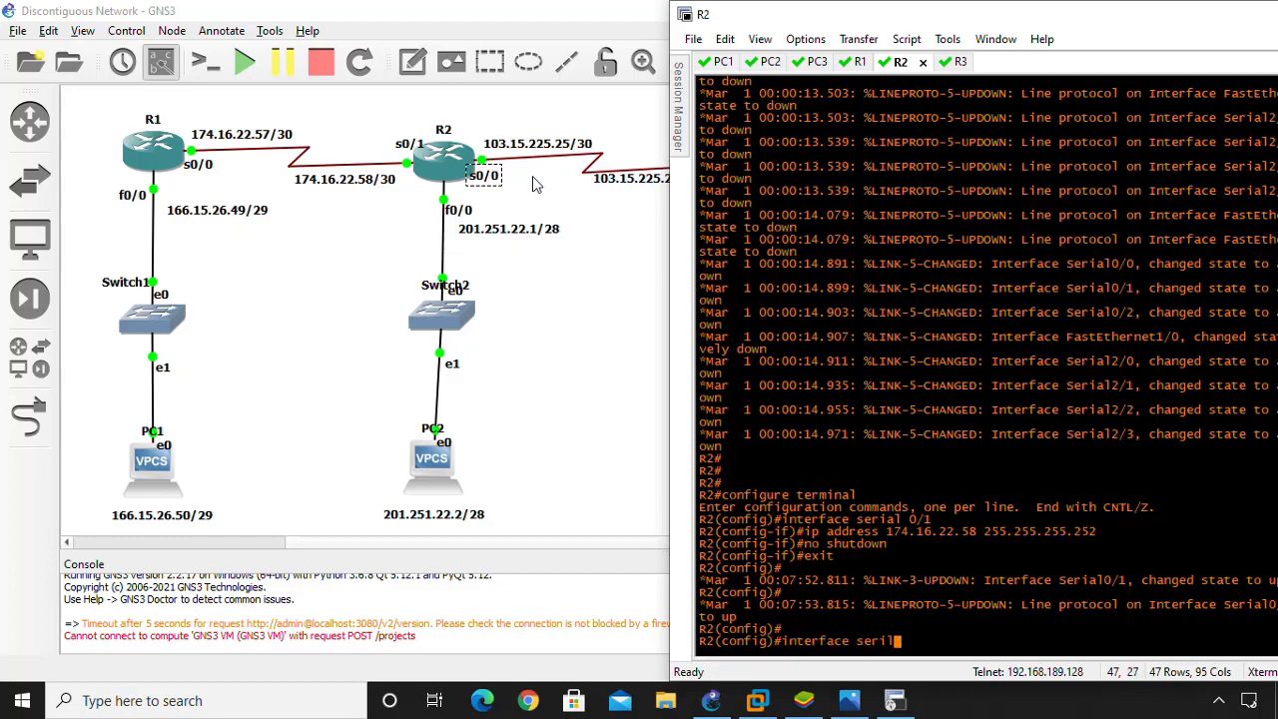
pyautogui.press('BackSpace')
pyautogui.press('BackSpace')
pyautogui.write('al 0.')
pyautogui.press('BackSpace')
pyautogui.write('/0')
pyautogui.press('Return')
# Step: Assign R2's serial 0/0 the address 103.15.225.25 with subnet mask 255.255.255.252, checking the mask for prefix /30 in the IP Calculator
pyautogui.write('ip ')
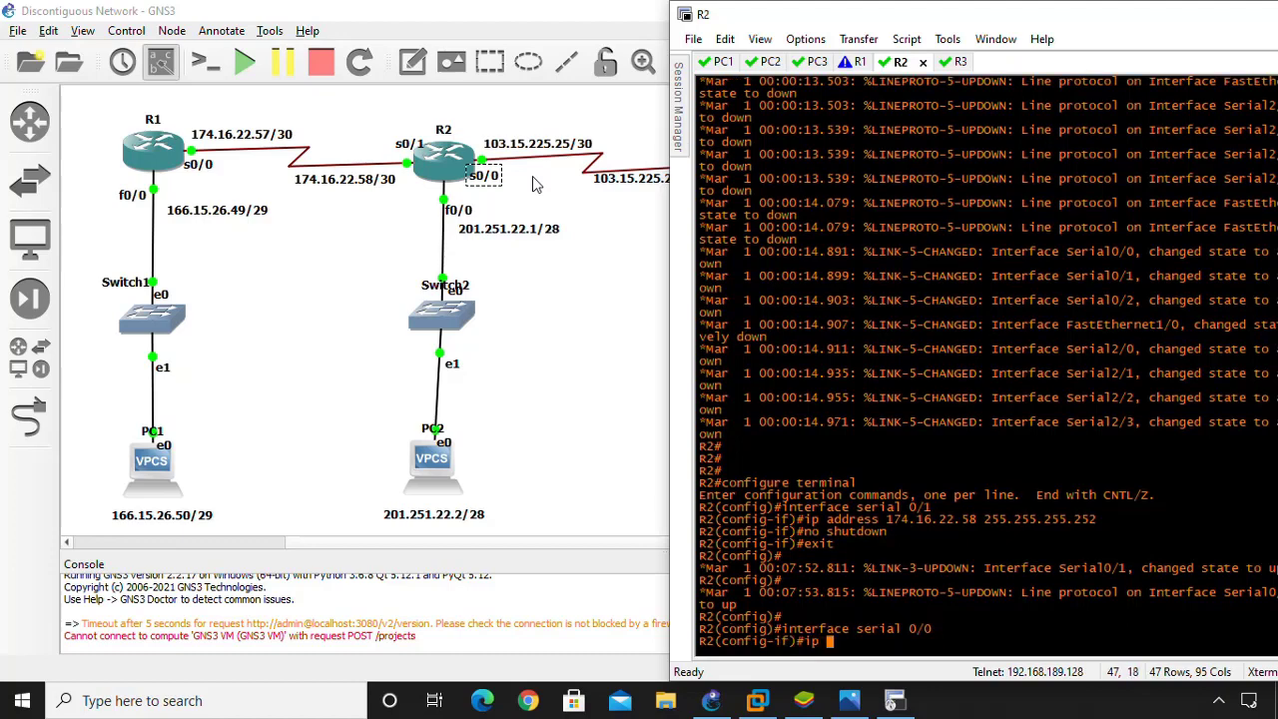
pyautogui.write('address 103.15.2')
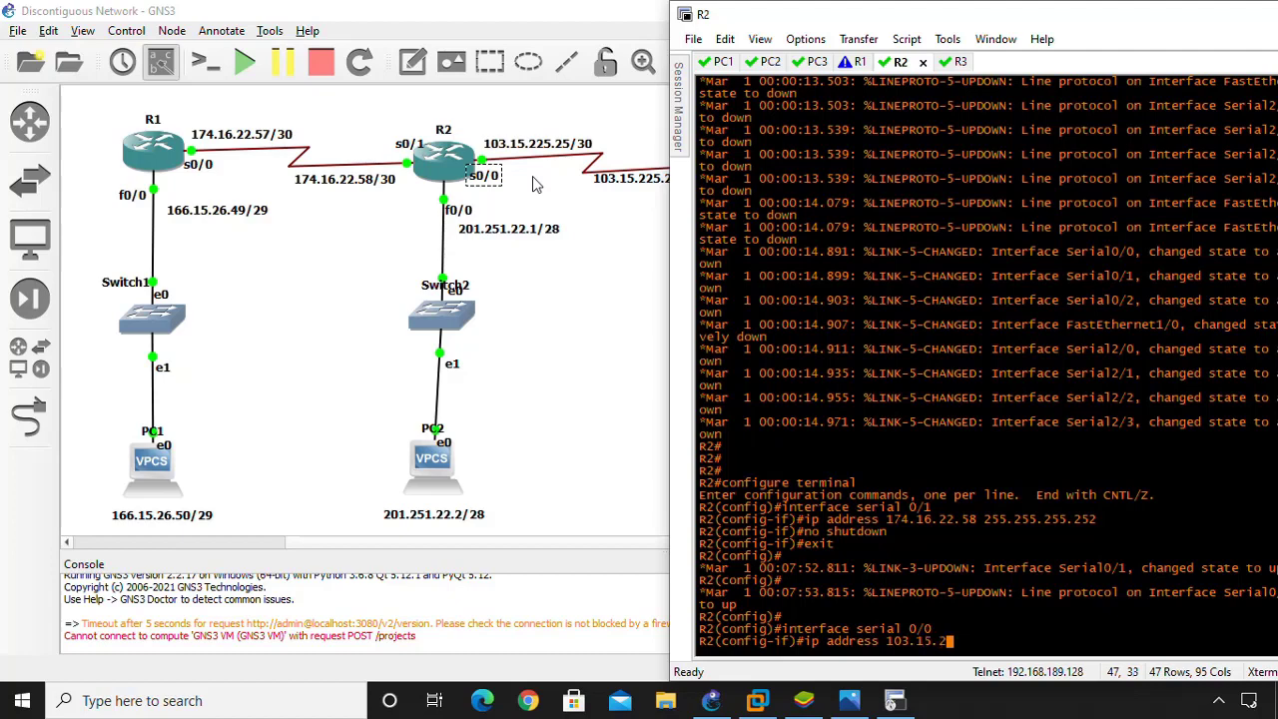
pyautogui.write('25.25.')
pyautogui.press('BackSpace')
pyautogui.write('255.255.255.25')
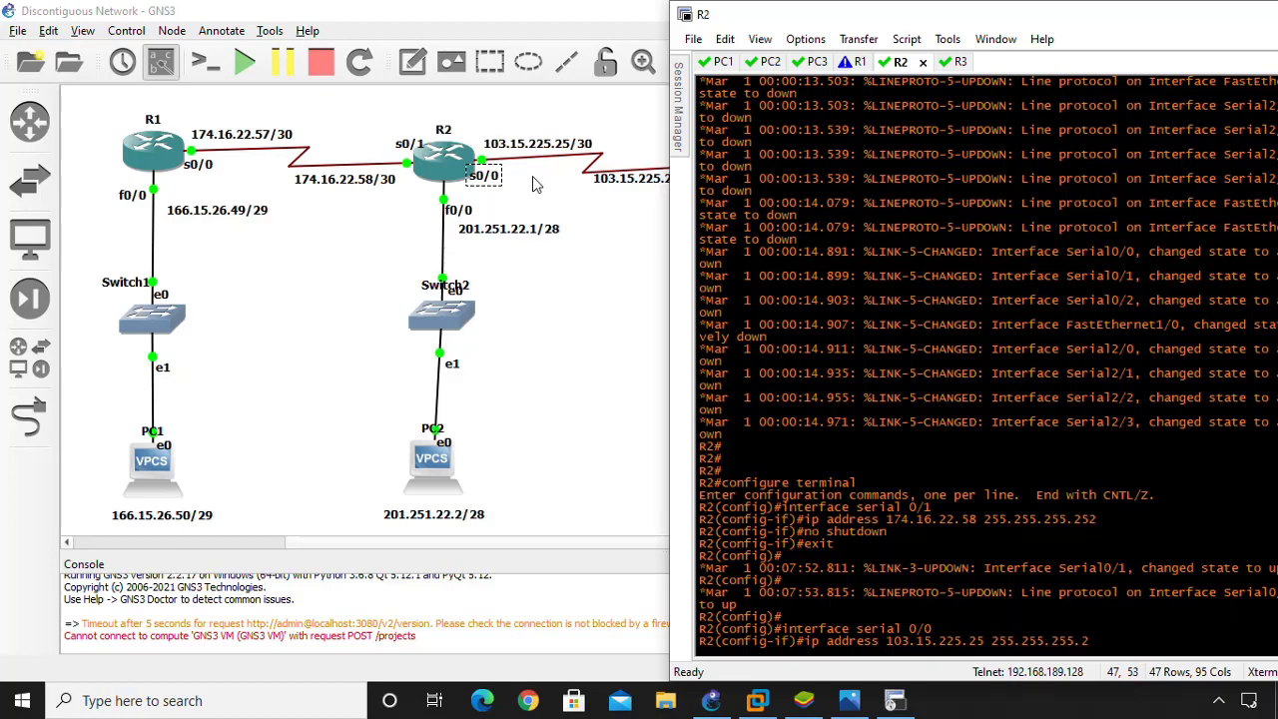
pyautogui.press('BackSpace')
pyautogui.write('52')
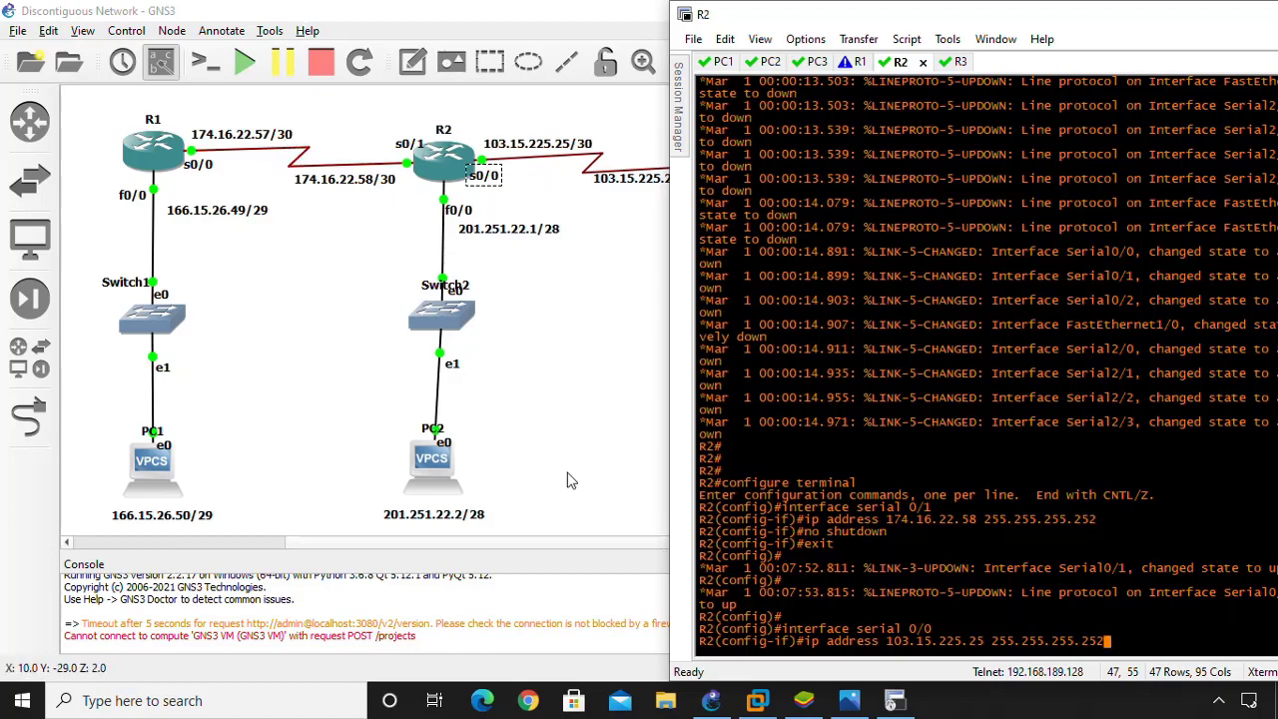
pyautogui.click(804, 699)
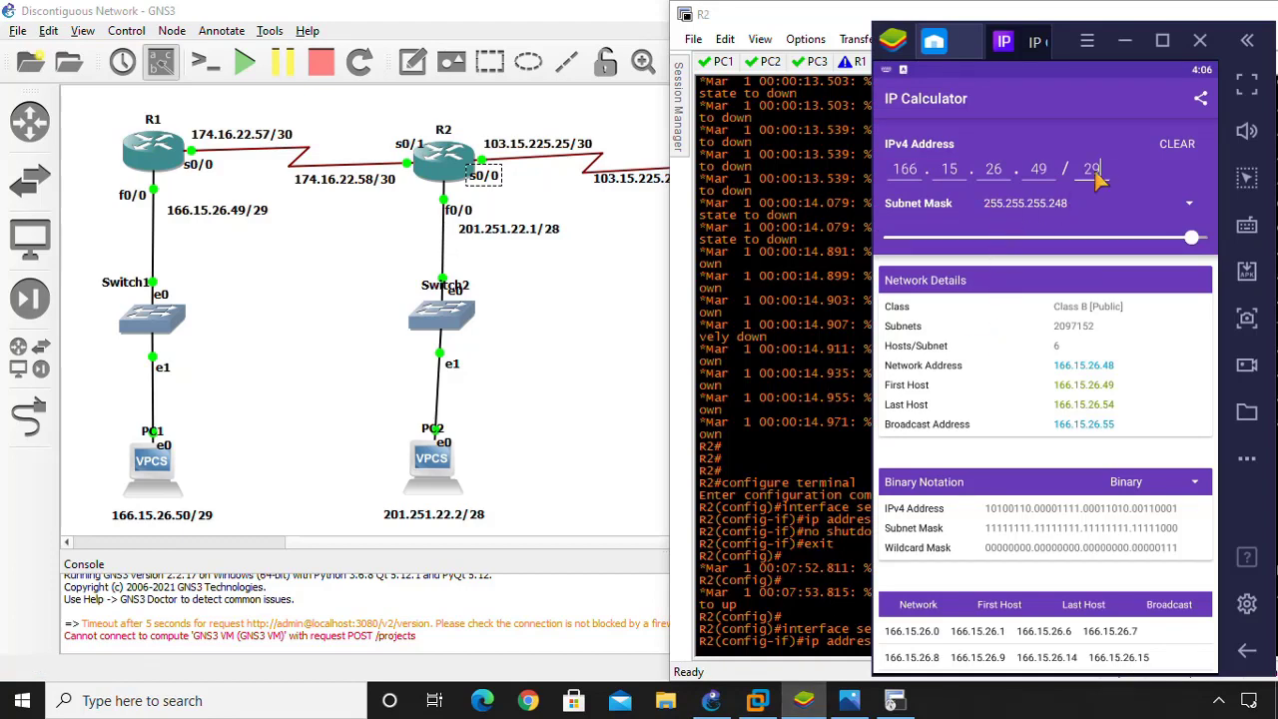
pyautogui.press('BackSpace')
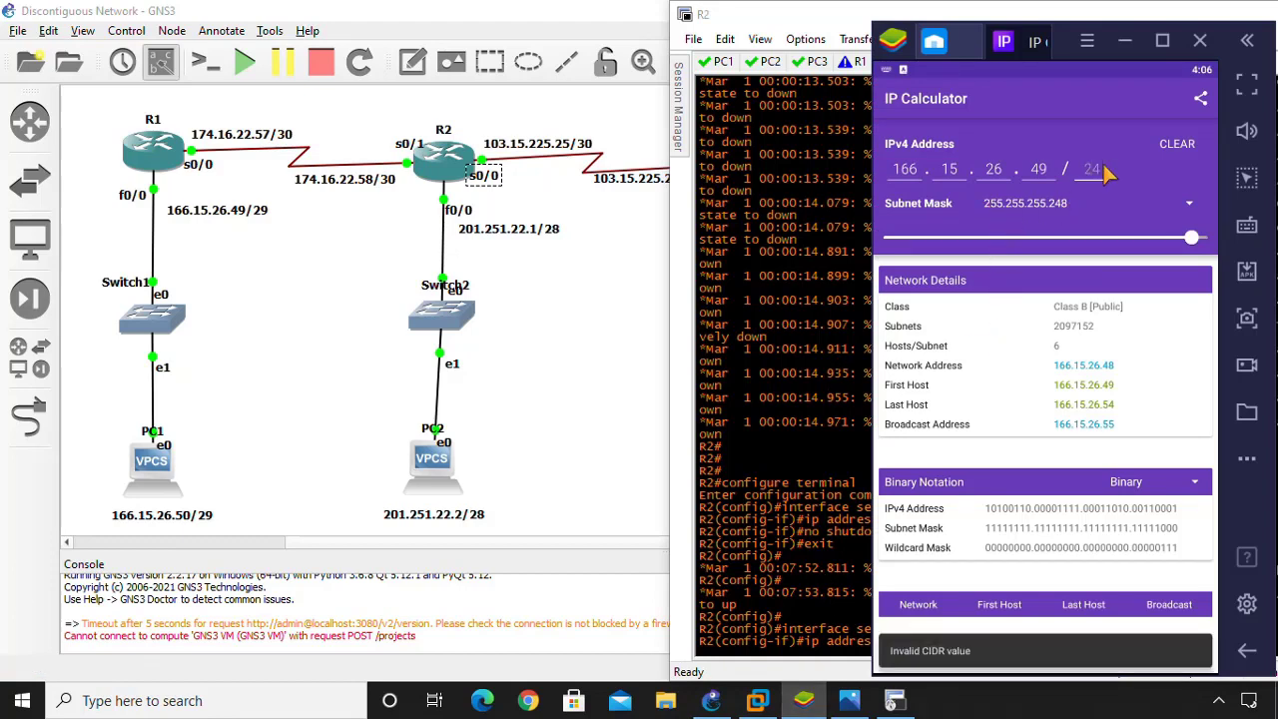
pyautogui.write('30')
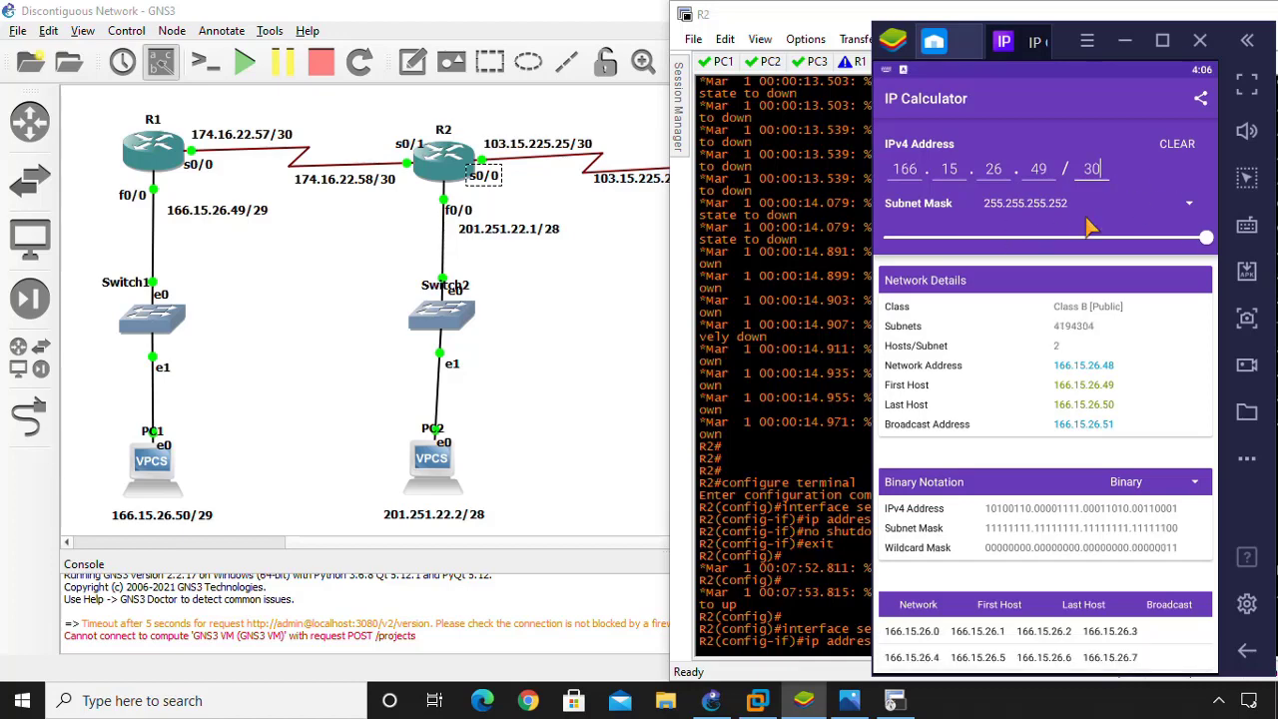
pyautogui.click(1122, 42)
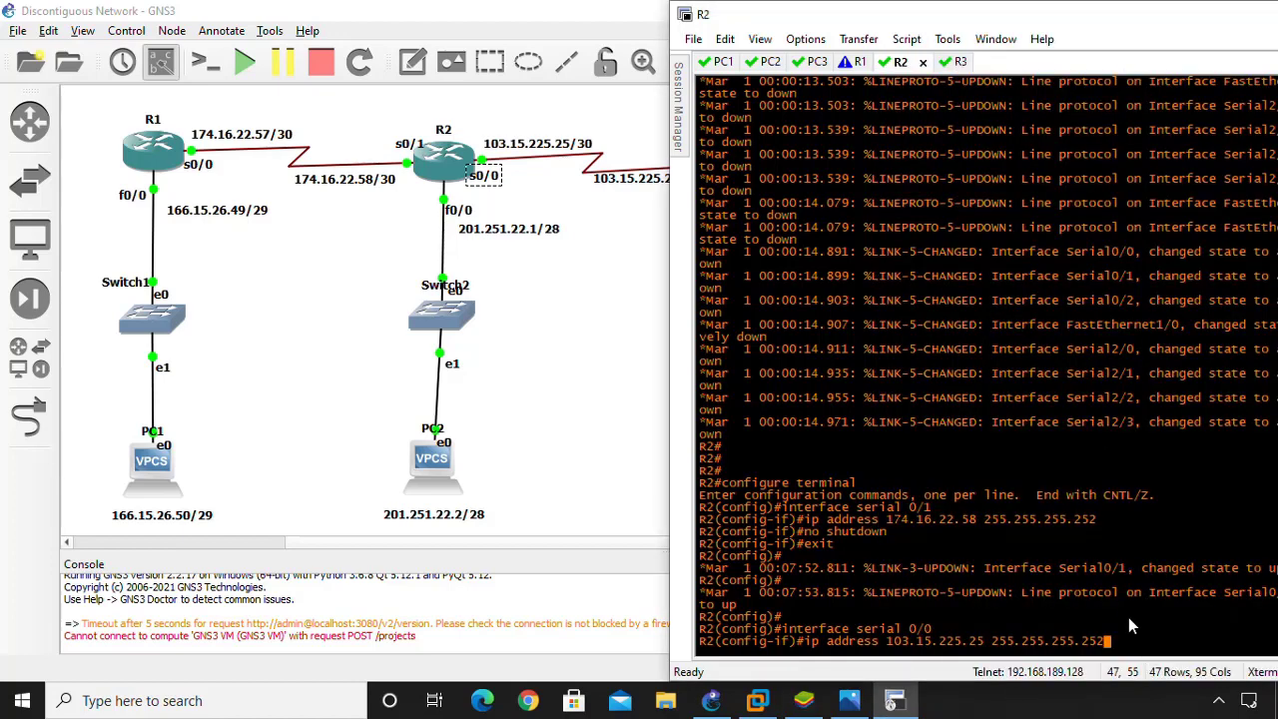
pyautogui.press('Return')
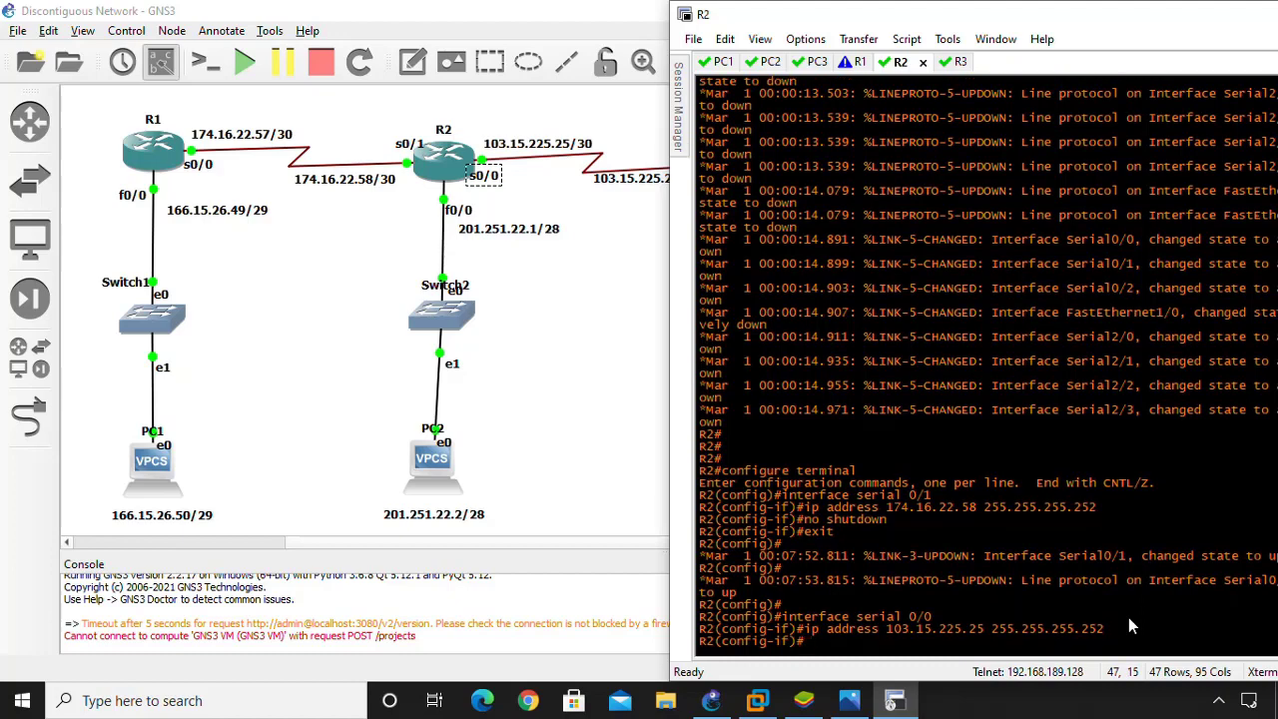
# Step: List the clock rates available for R2's serial 0/0 and set its clock rate to 115200
pyautogui.write('clock rate ?')
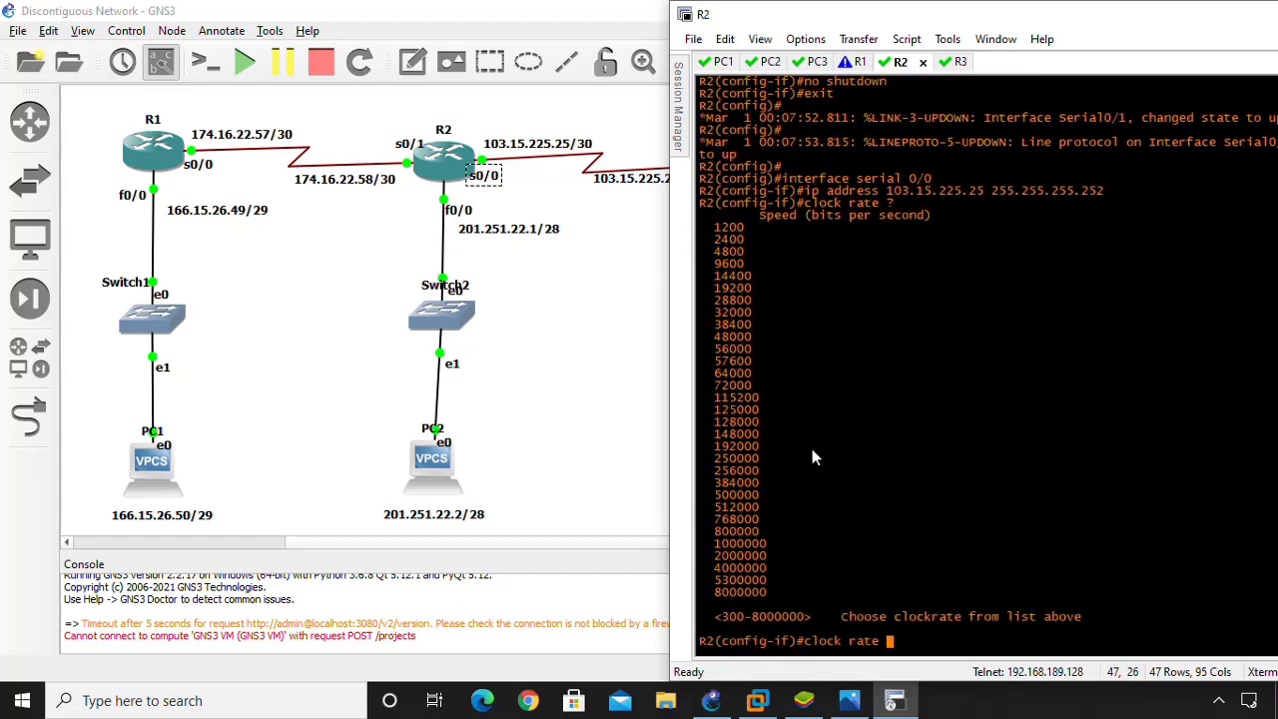
pyautogui.write('115200')
pyautogui.press('Return')
# Step: Enable R2's serial 0/0 with no shutdown and return to global configuration mode
pyautogui.write('no ')
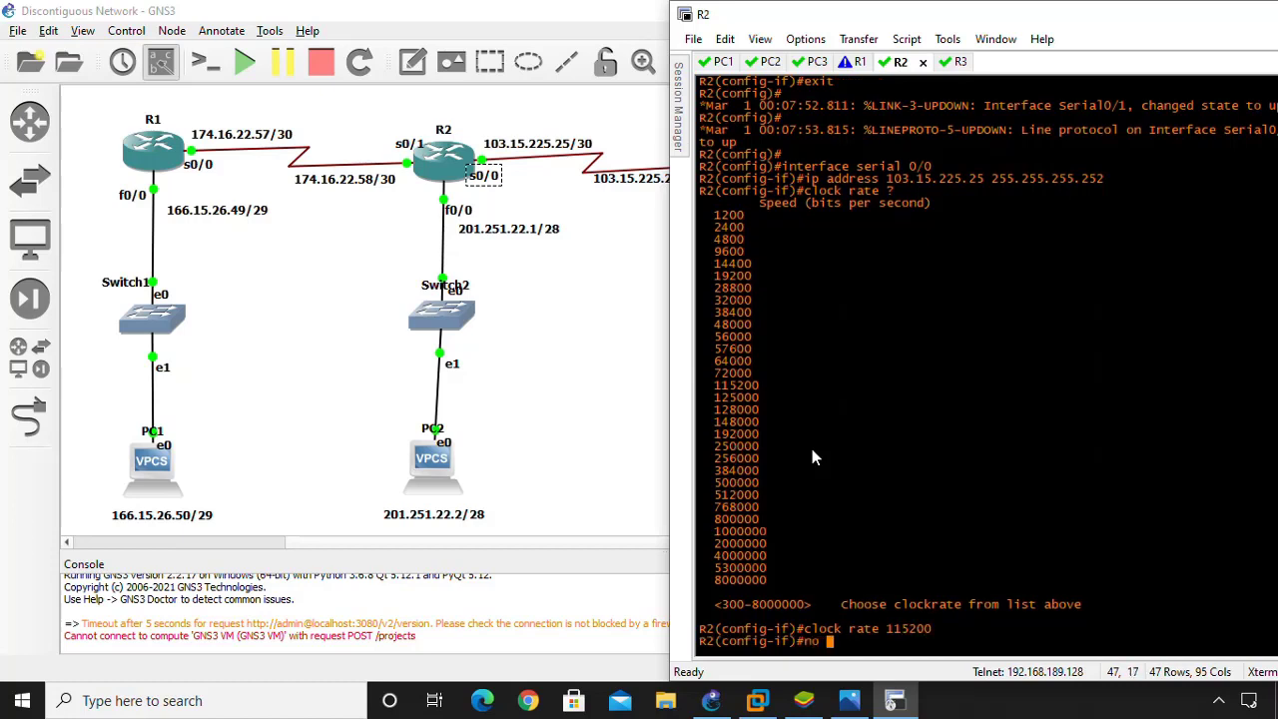
pyautogui.write('shutdown')
pyautogui.press('Return')
pyautogui.write('exi')
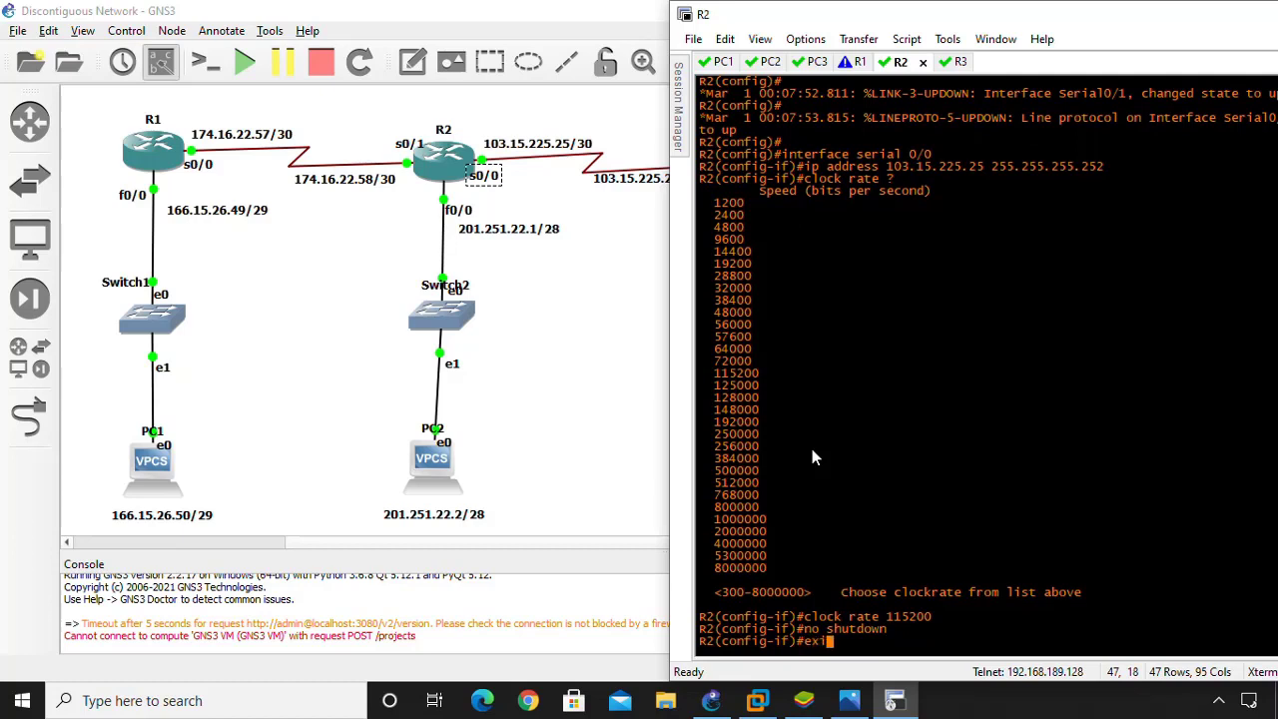
pyautogui.press('Return')
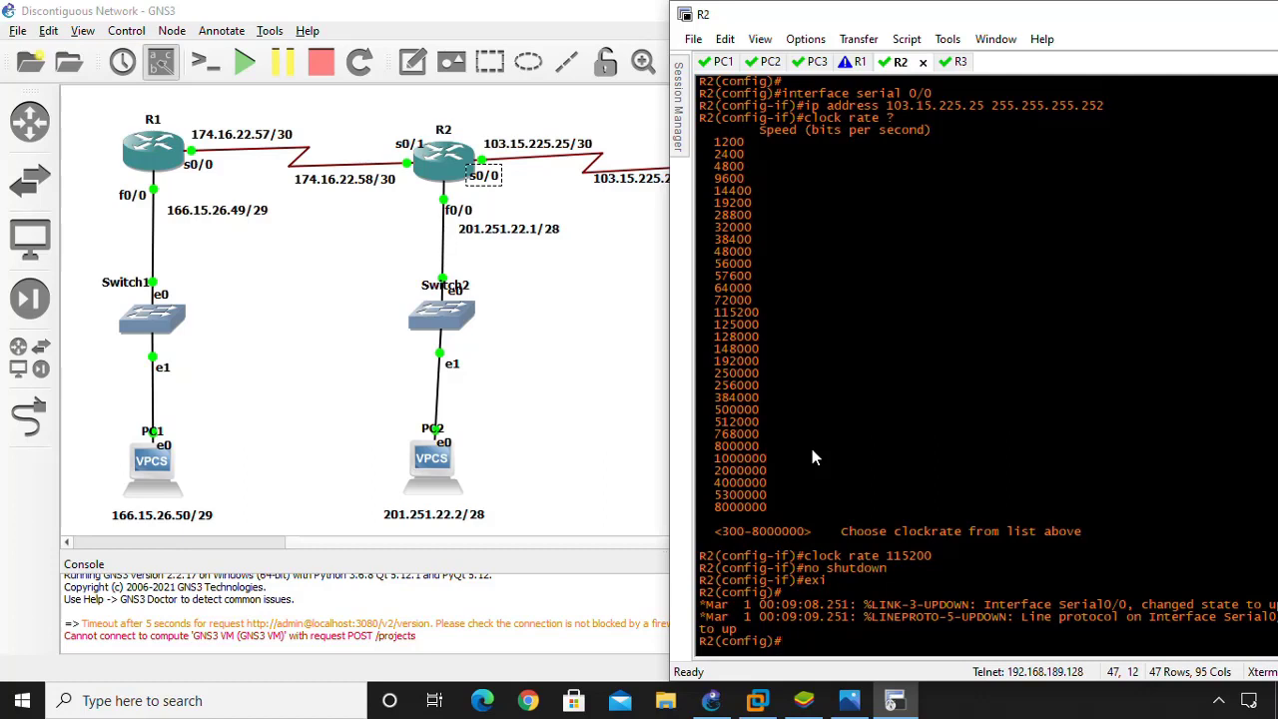
# Step: Open R2's interface fastethernet 0/0 for configuration and start its ip address command with 201.251.22.1
pyautogui.write('interface fastethe')
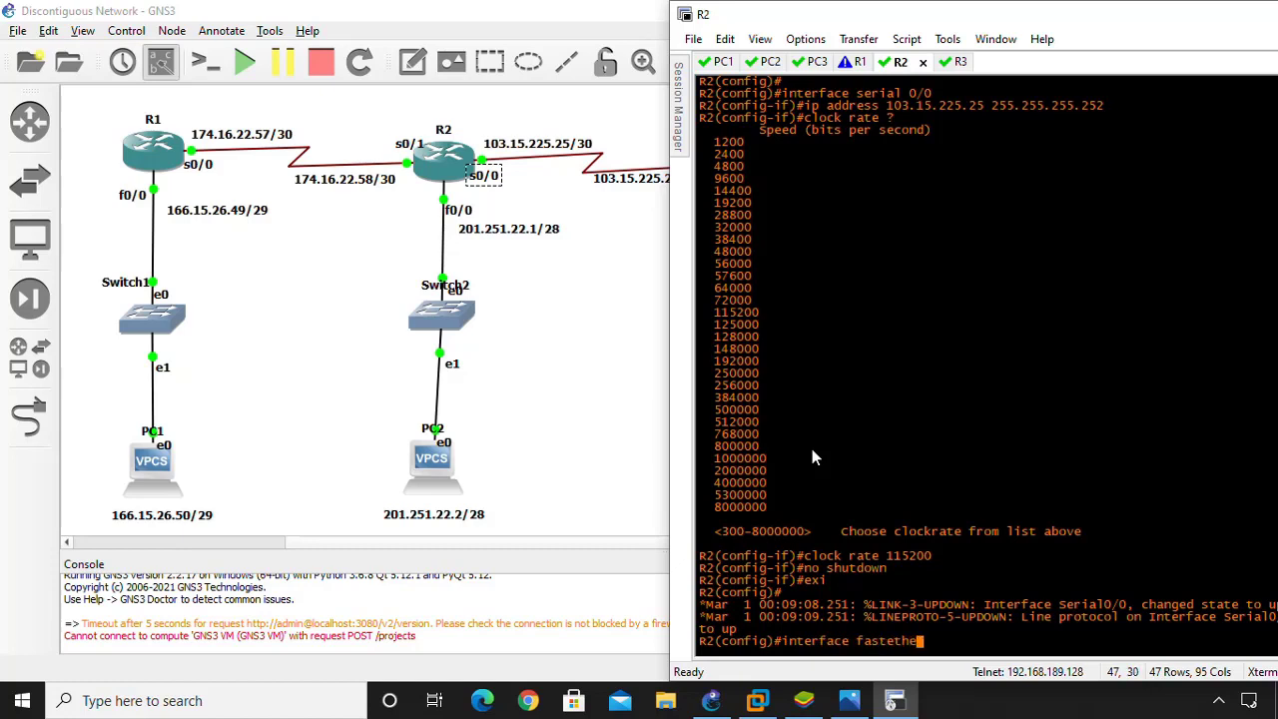
pyautogui.write('rnet 0/0')
pyautogui.press('Return')
pyautogui.write('ig-if)#i')
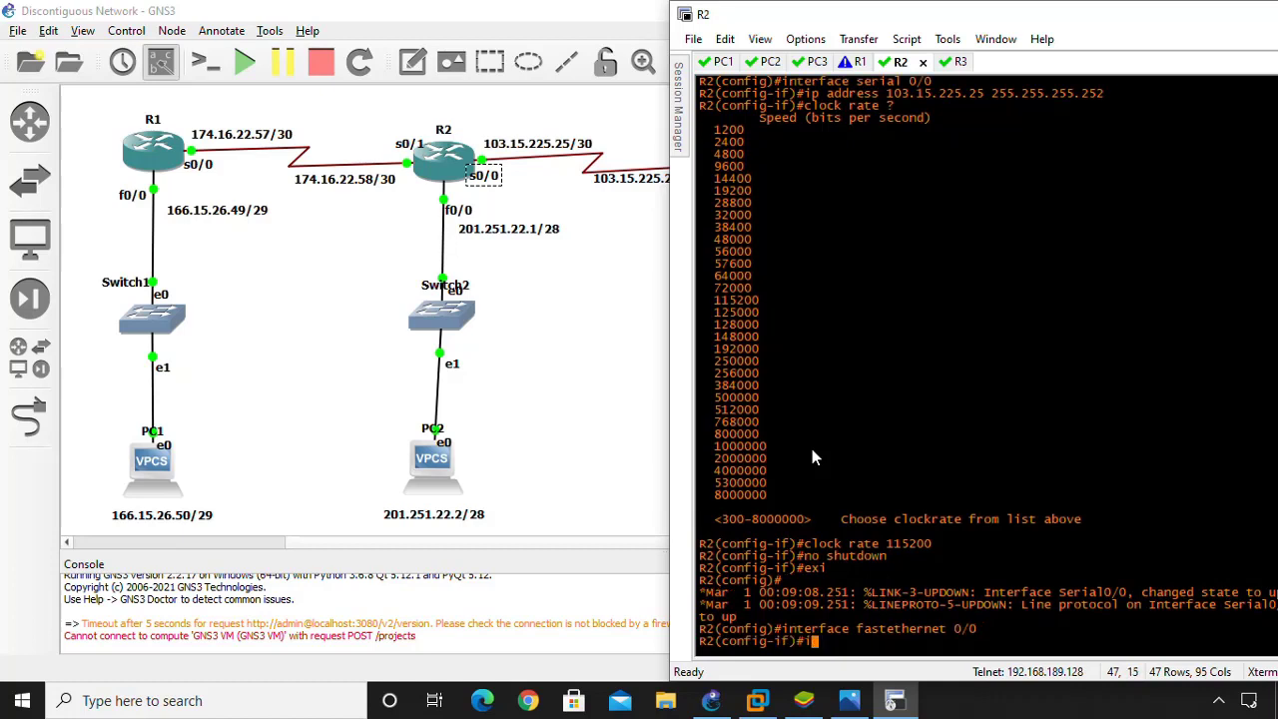
pyautogui.write('p address 201.251')
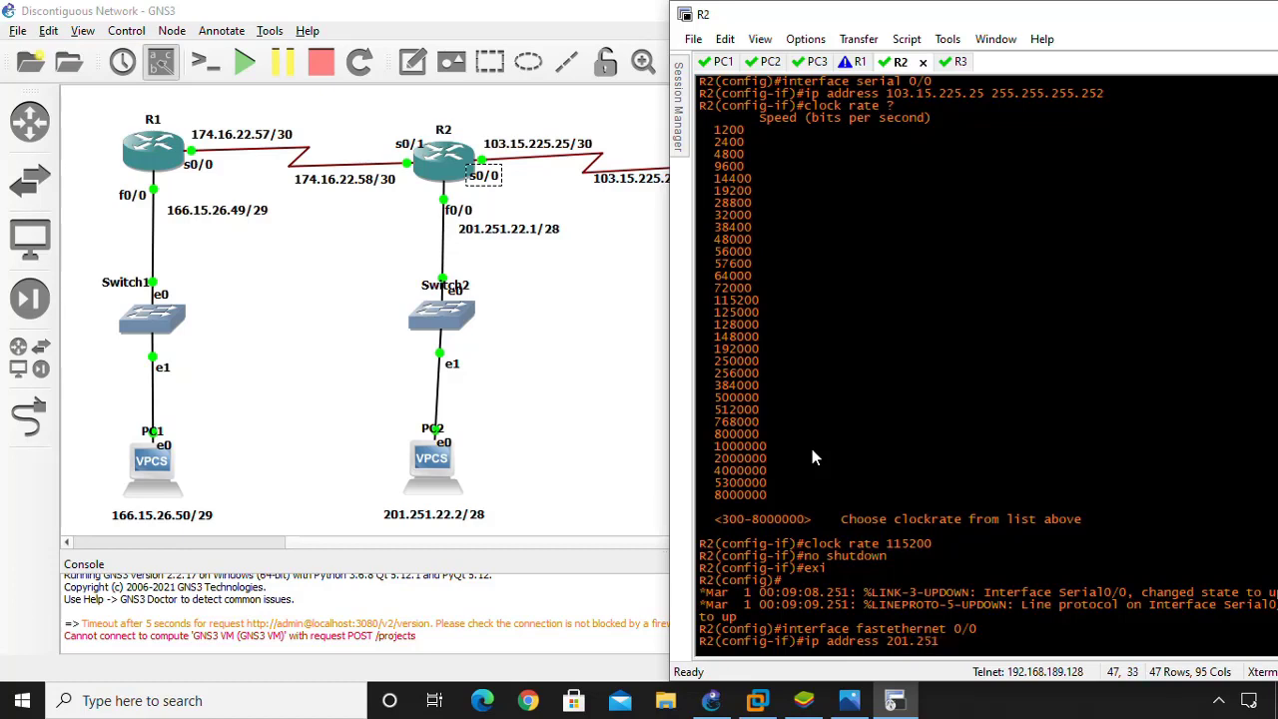
pyautogui.write('.22.1')
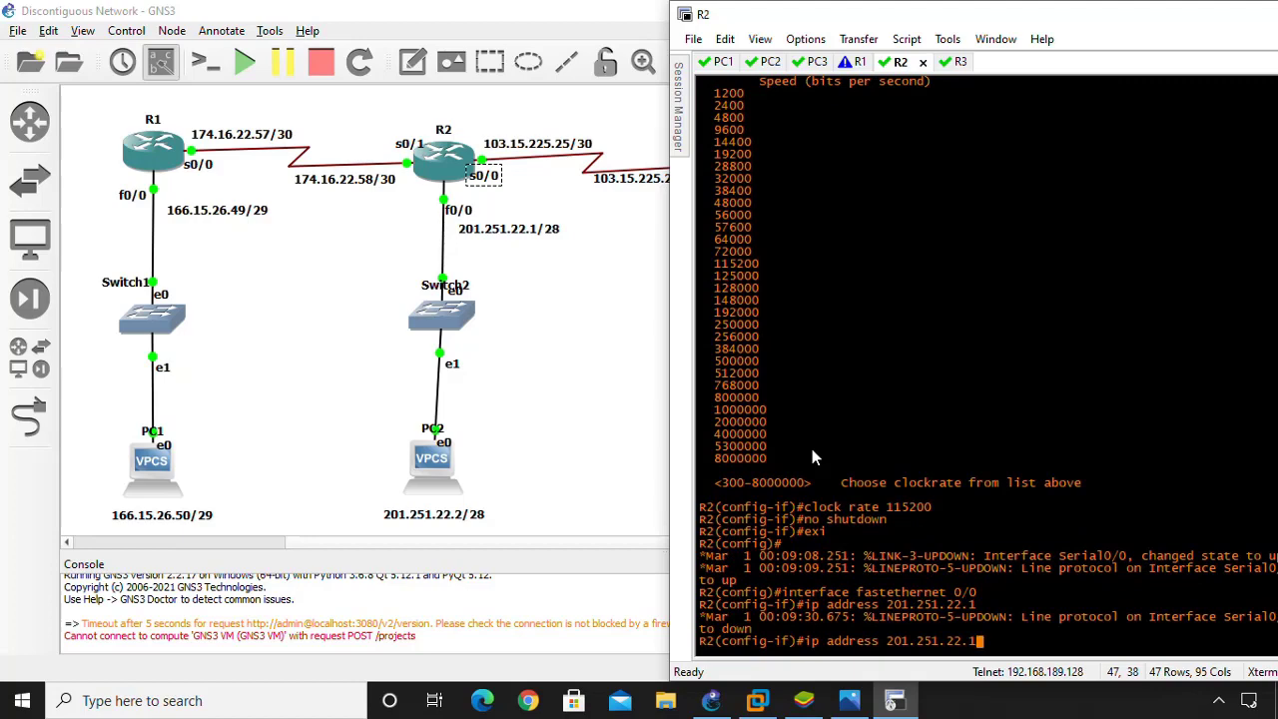
# Step: Switch to the IP Calculator and work out the subnet mask for 201.251.22.1/28
pyautogui.click(776, 705)
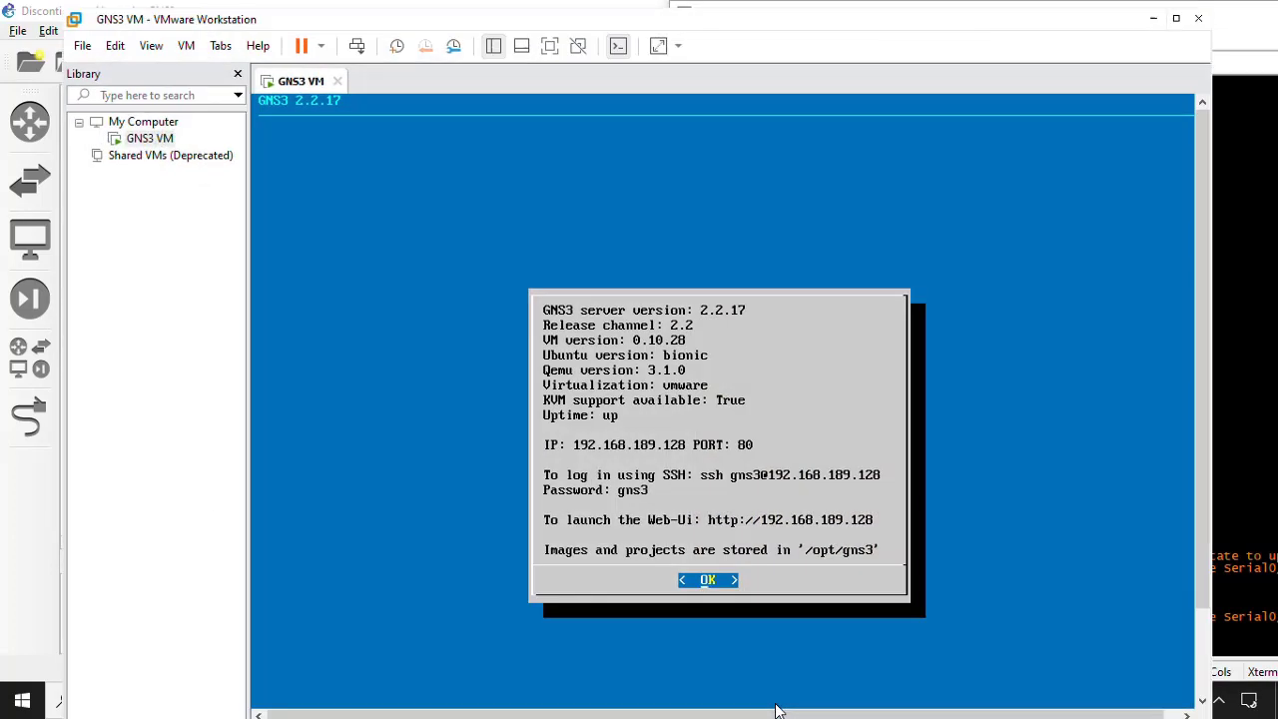
pyautogui.click(1154, 19)
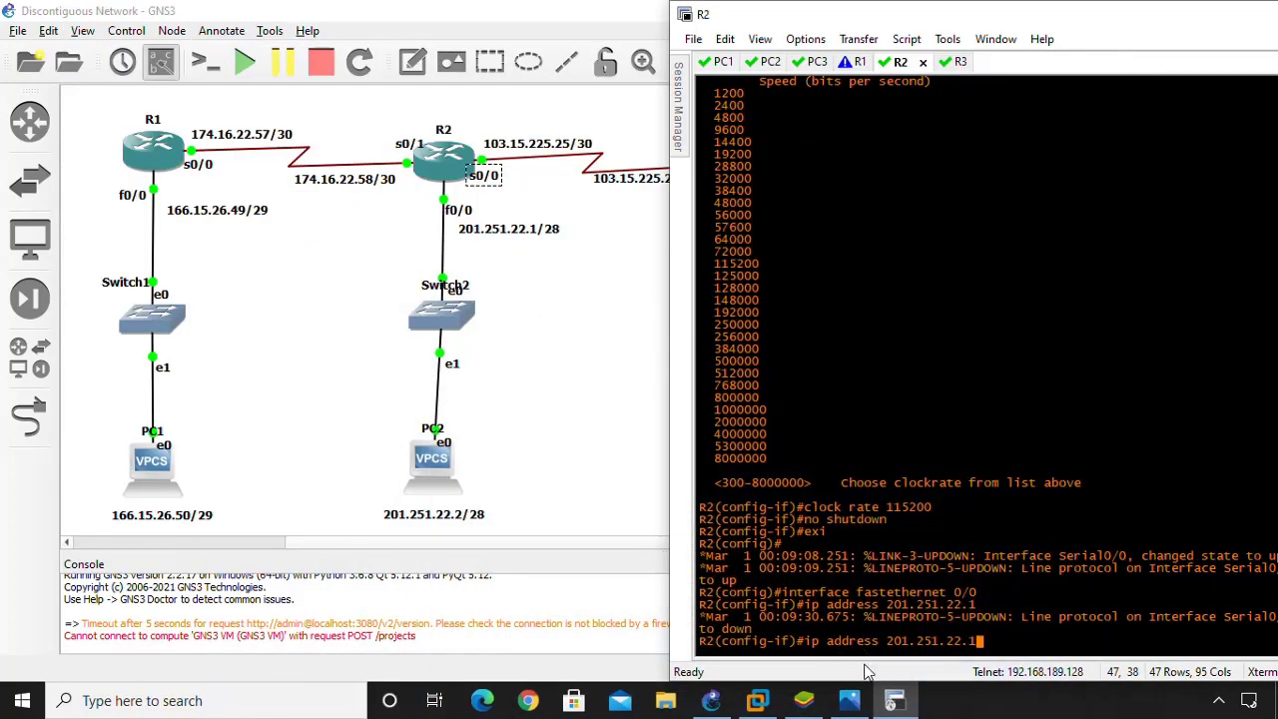
pyautogui.click(804, 700)
pyautogui.click(1178, 145)
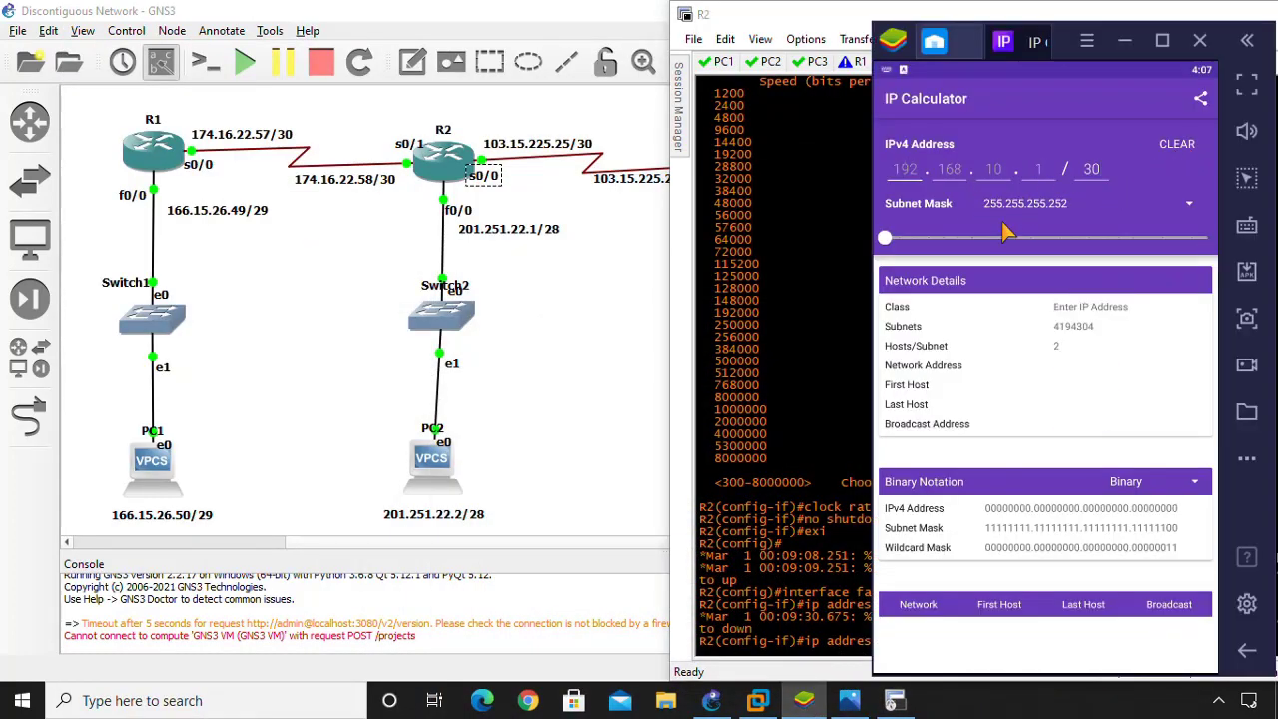
pyautogui.write('201')
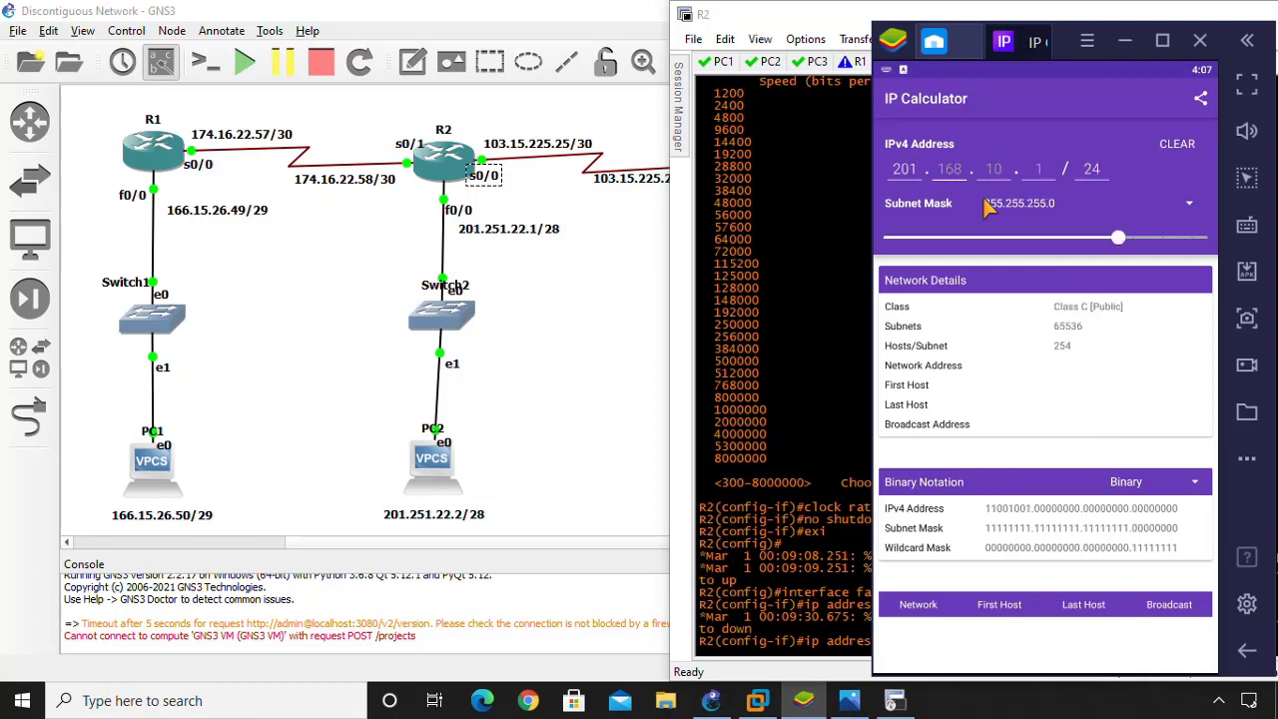
pyautogui.write('25122.1.')
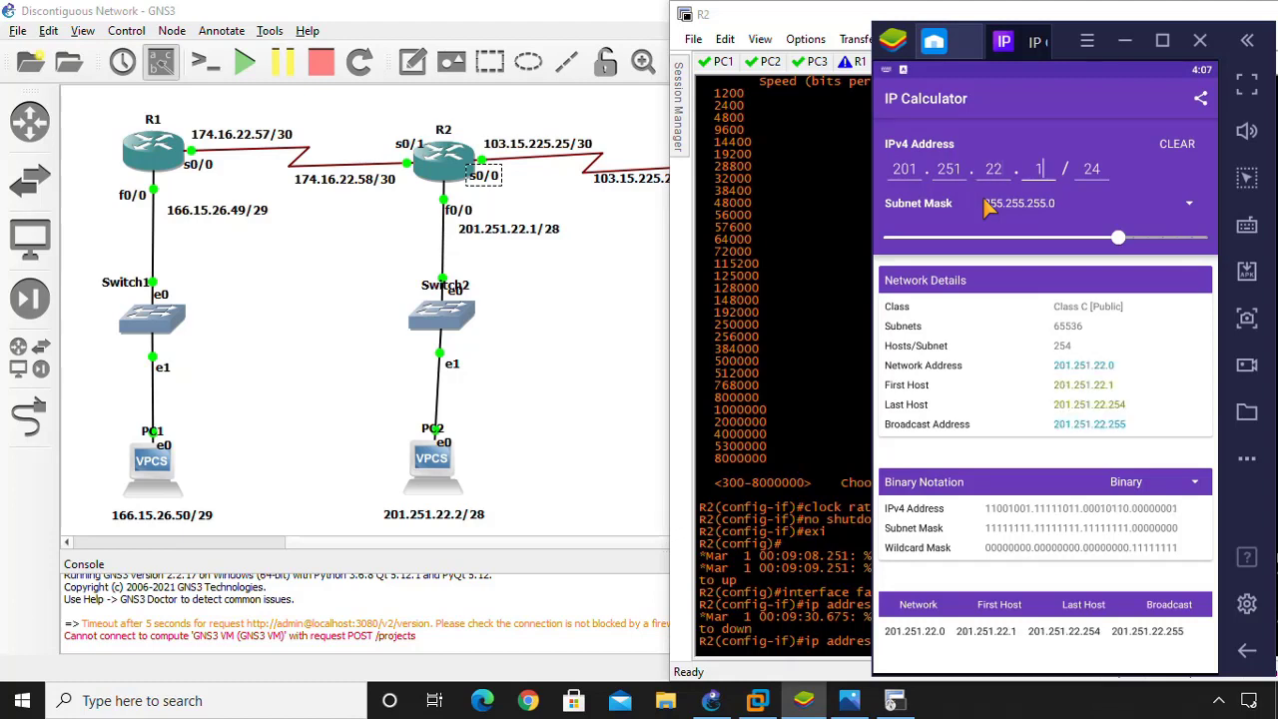
pyautogui.press('BackSpace')
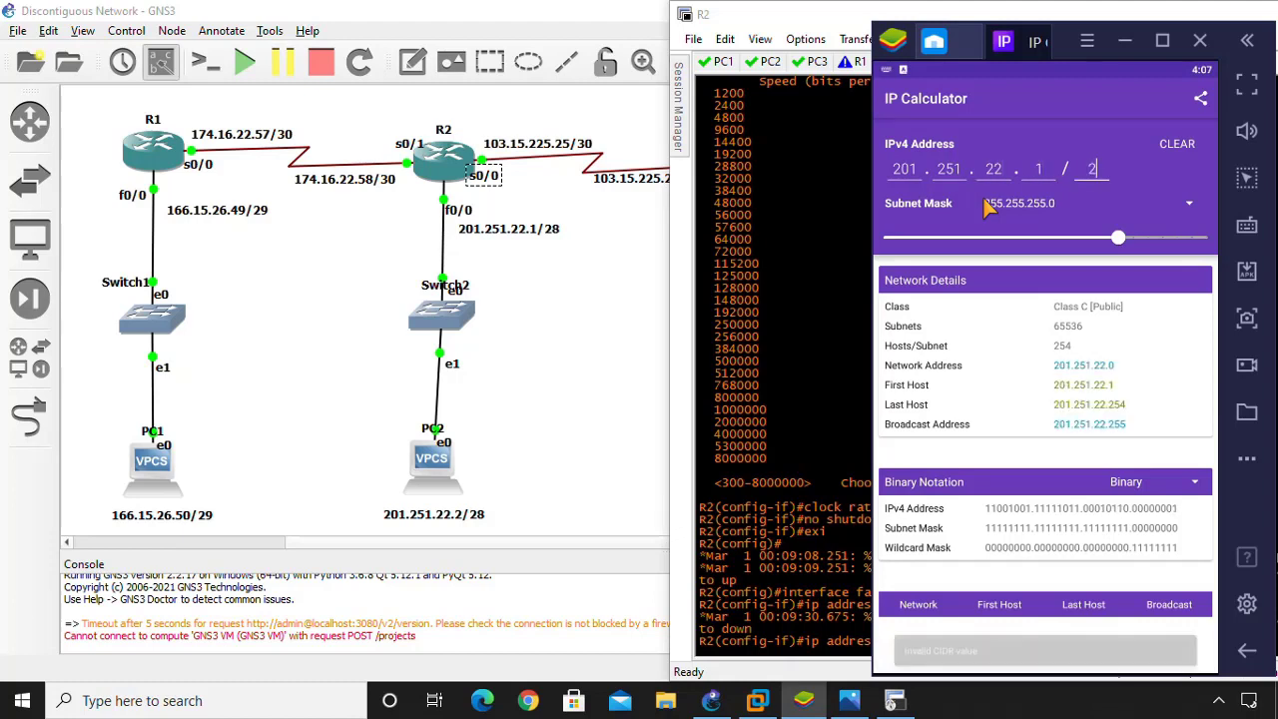
pyautogui.write('8')
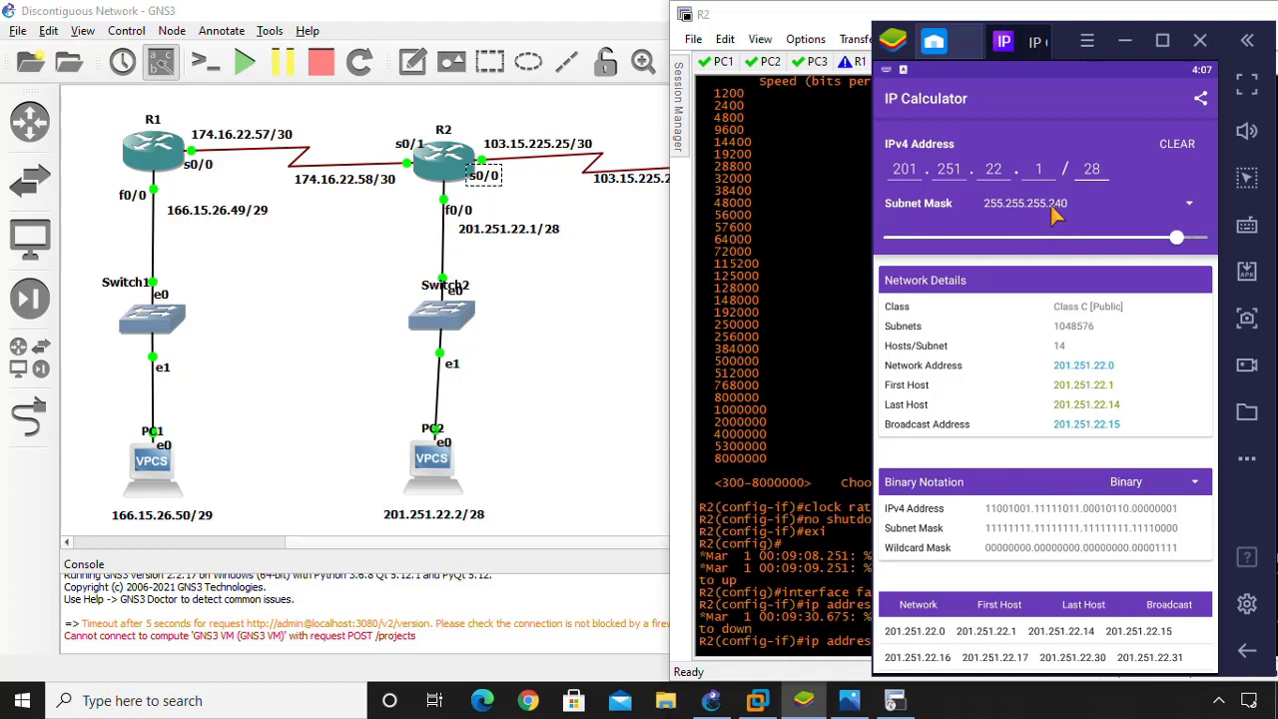
pyautogui.click(1130, 42)
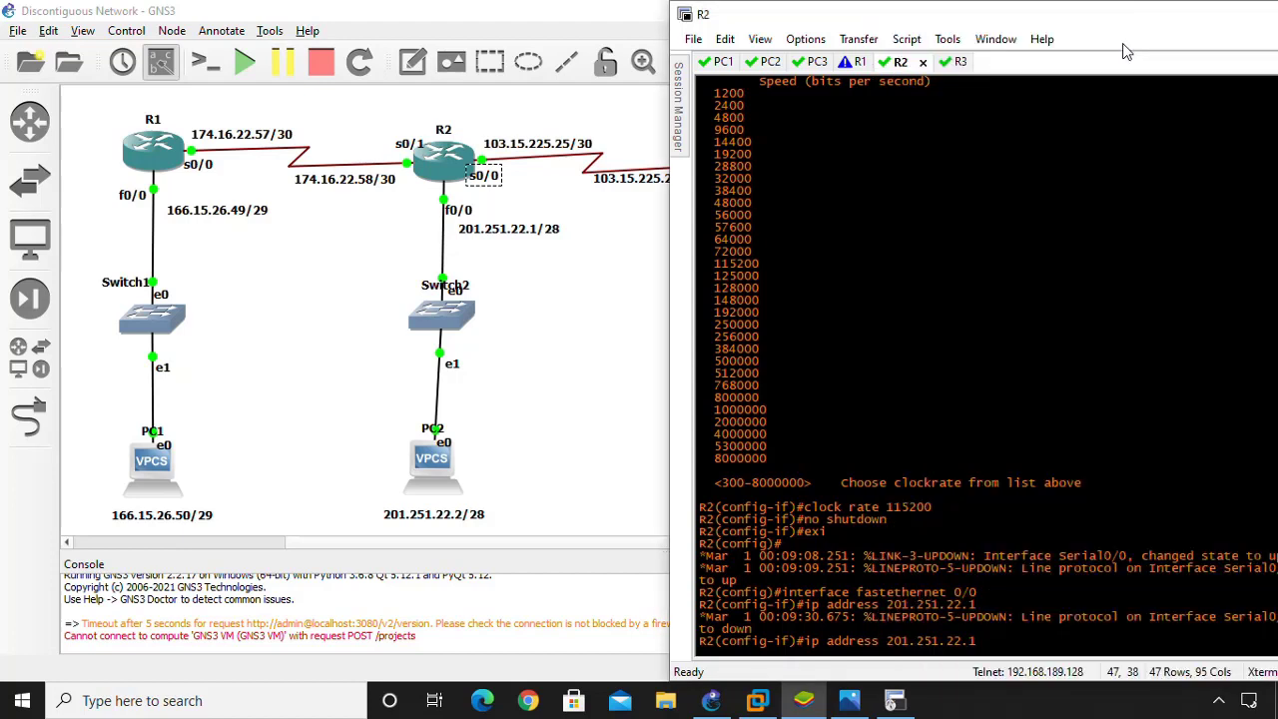
# Step: Complete the address command for R2's fastethernet 0/0 with subnet mask 255.255.255.240, rechecking it in the IP Calculator, and submit it
pyautogui.write('255.2')
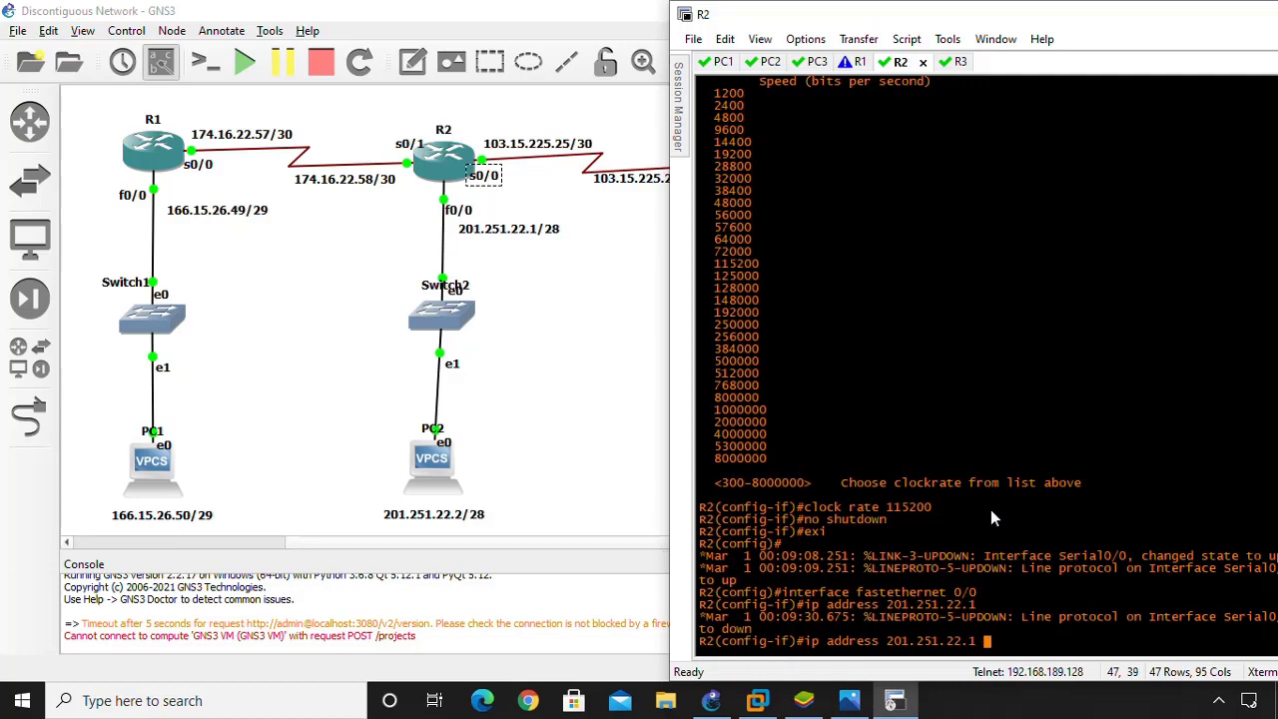
pyautogui.write('55.255.240')
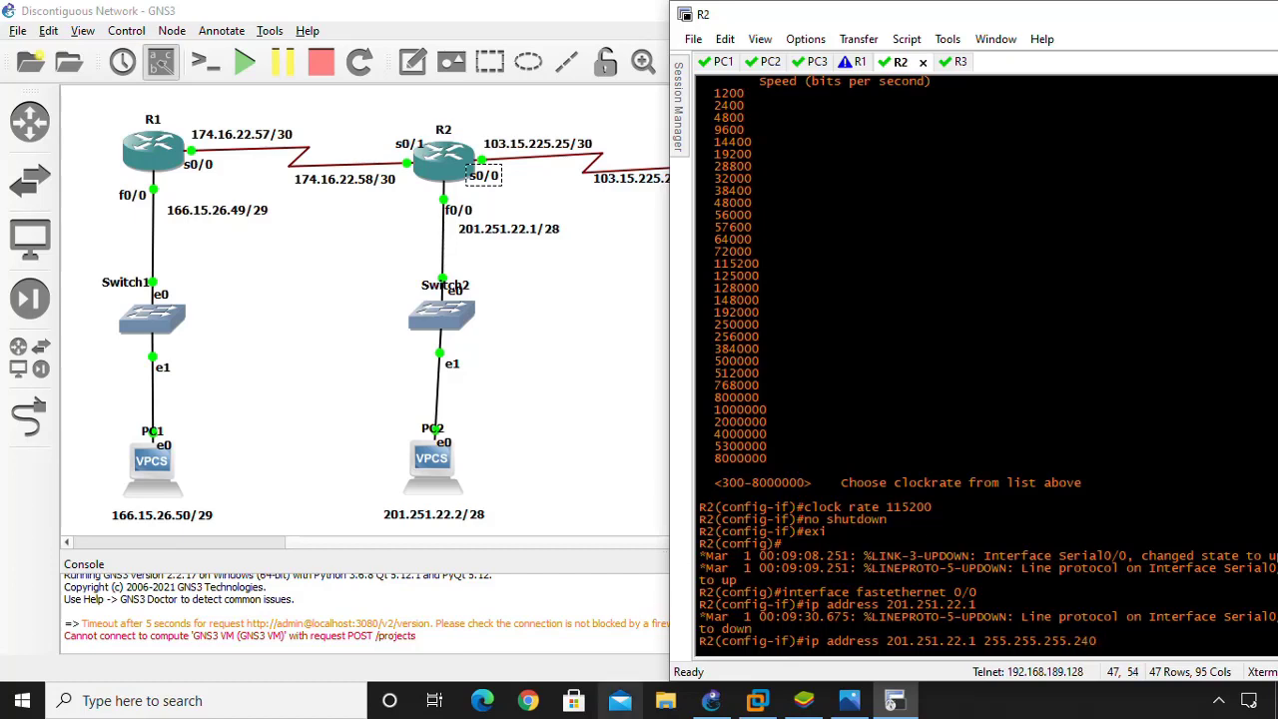
pyautogui.click(804, 699)
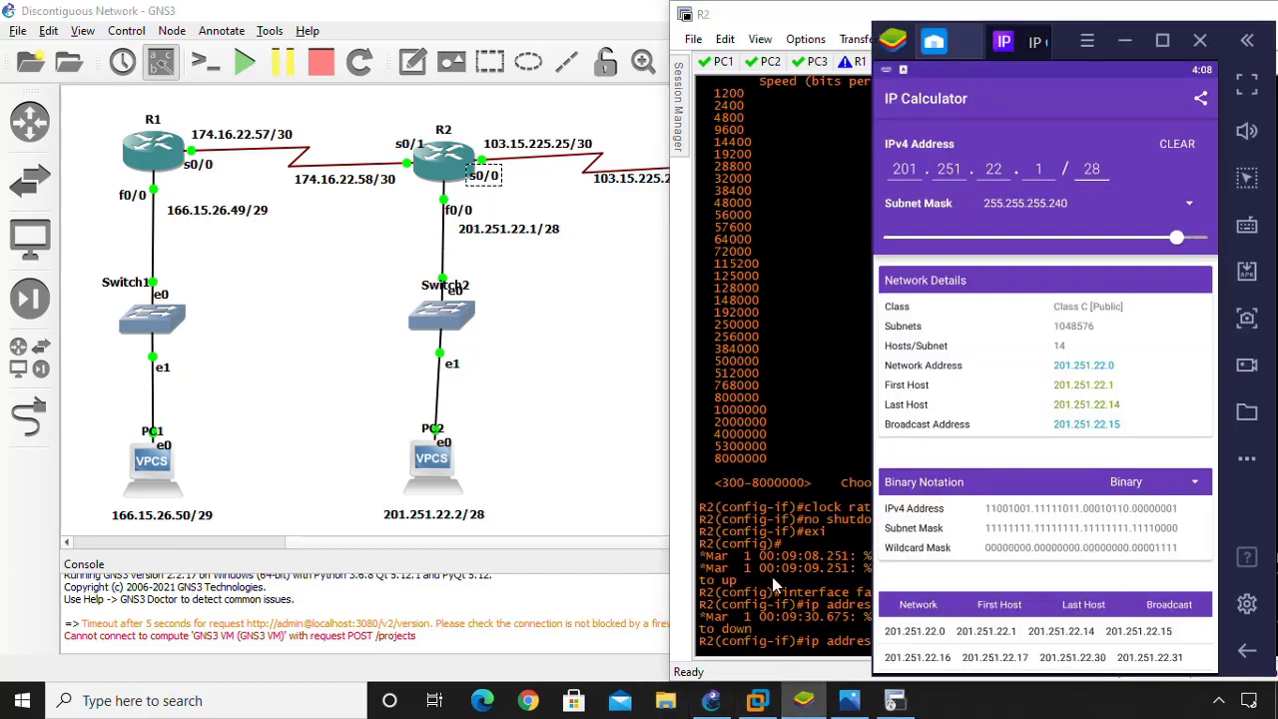
pyautogui.click(807, 702)
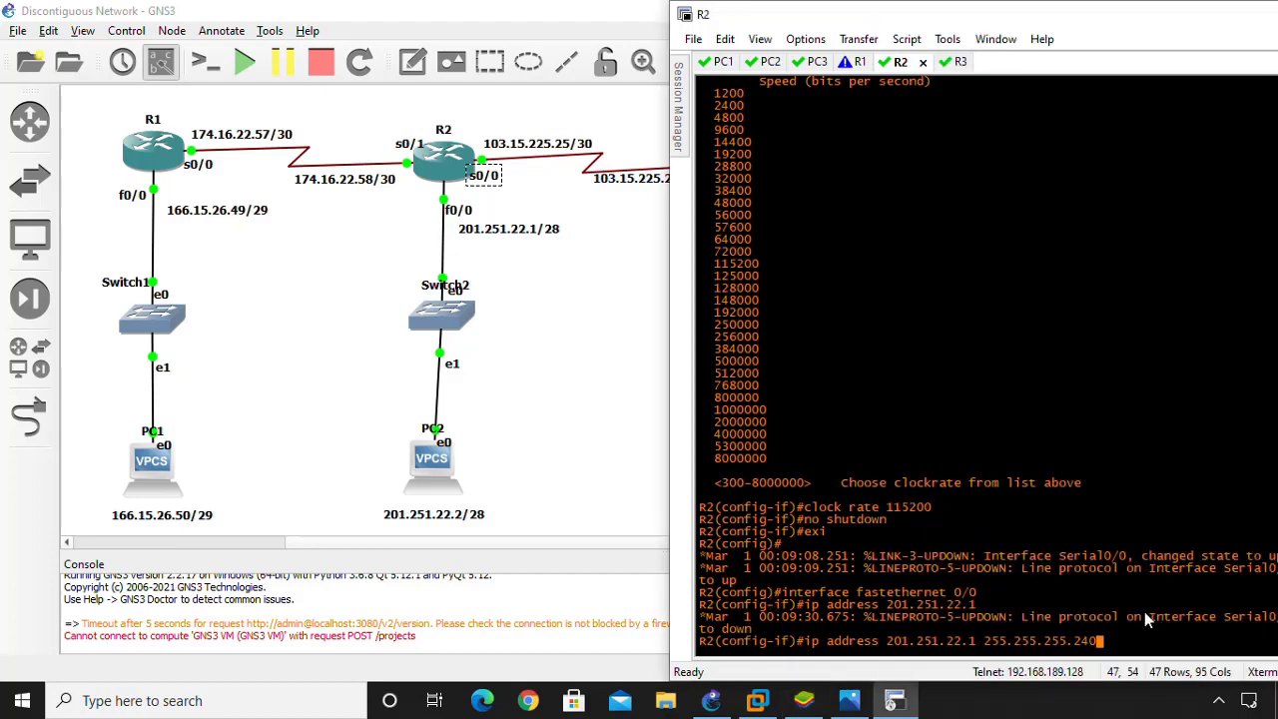
pyautogui.press('Return')
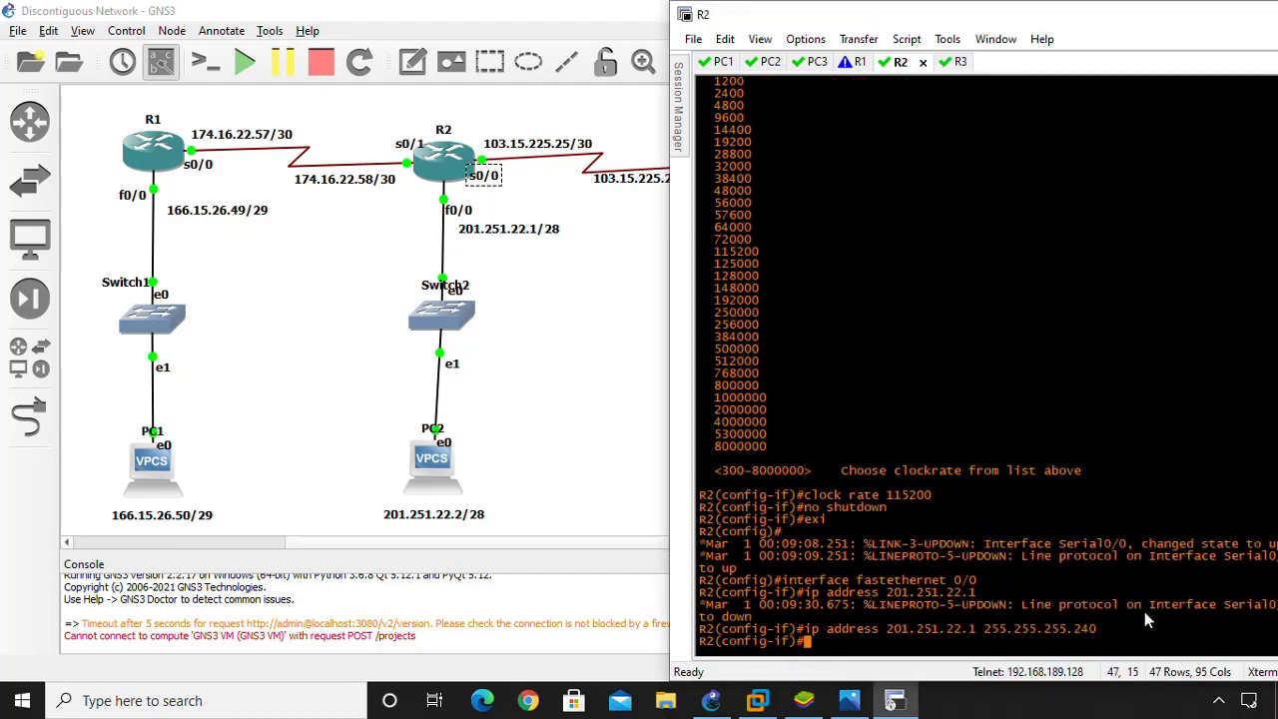
# Step: Enable R2's fastethernet 0/0 with no shutdown and switch to the R3 console
pyautogui.write('no sh')
pyautogui.write('utdown')
pyautogui.press('Return')
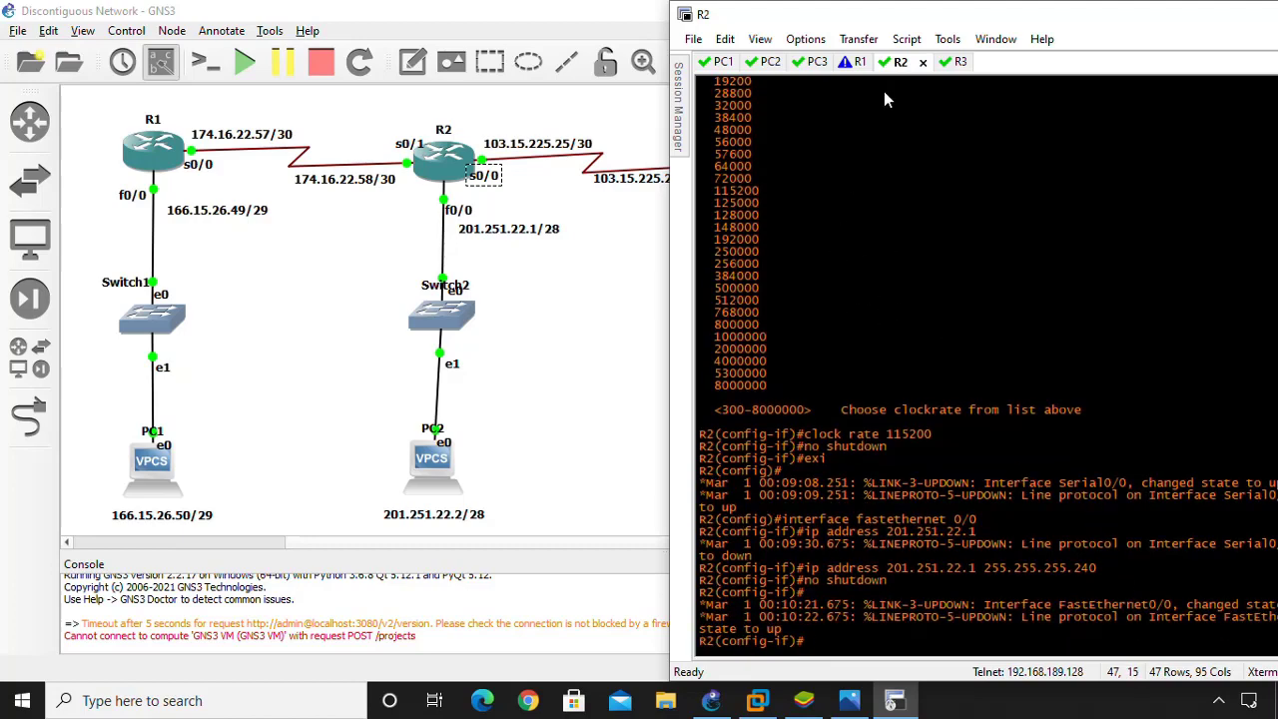
pyautogui.click(948, 64)
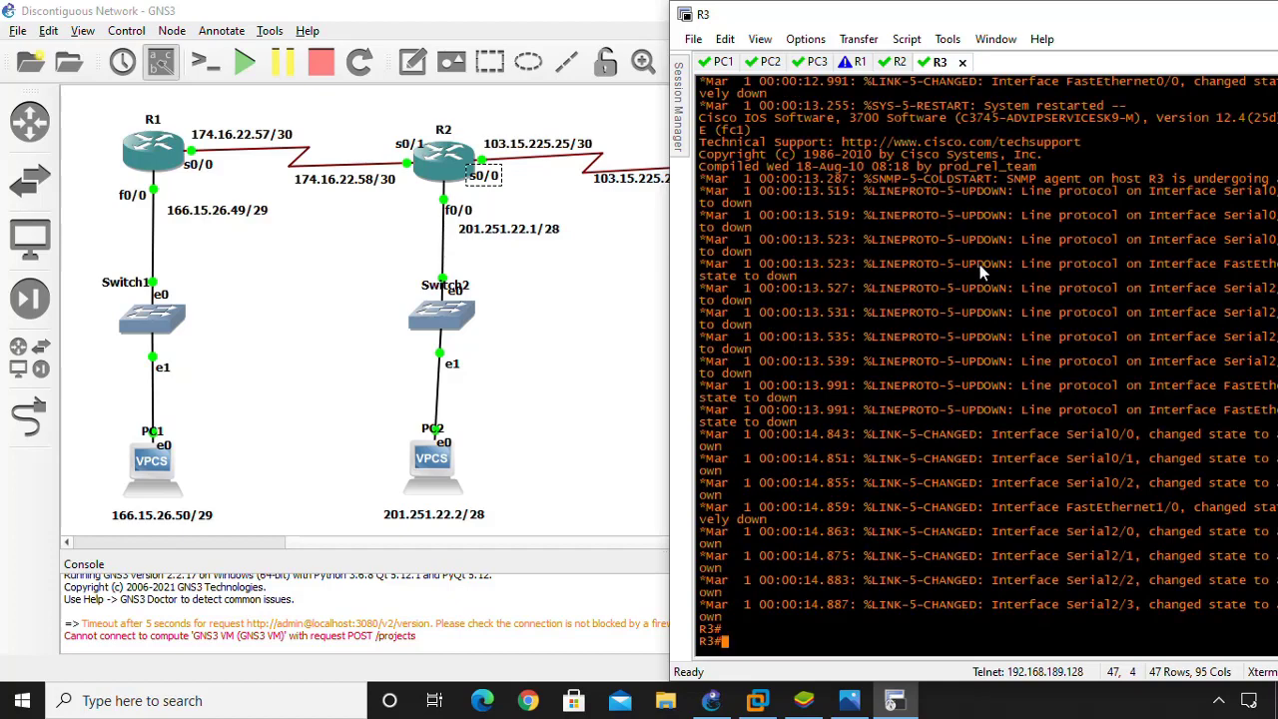
# Step: Bring the topology into view and move R3's f0/0 label to the left side of its link to Switch3
pyautogui.press('Return')
pyautogui.press('Return')
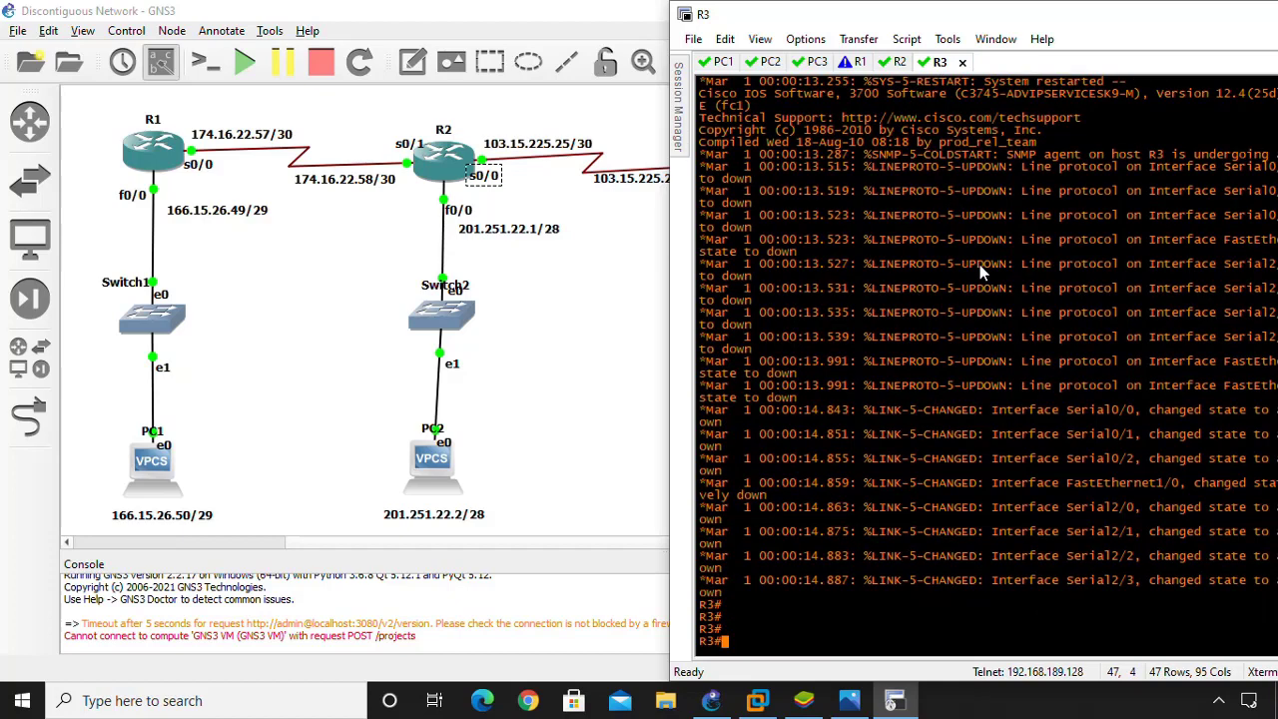
pyautogui.moveTo(662, 336); pyautogui.dragTo(899, 366)
pyautogui.moveTo(751, 180); pyautogui.dragTo(686, 149)
pyautogui.click(761, 220)
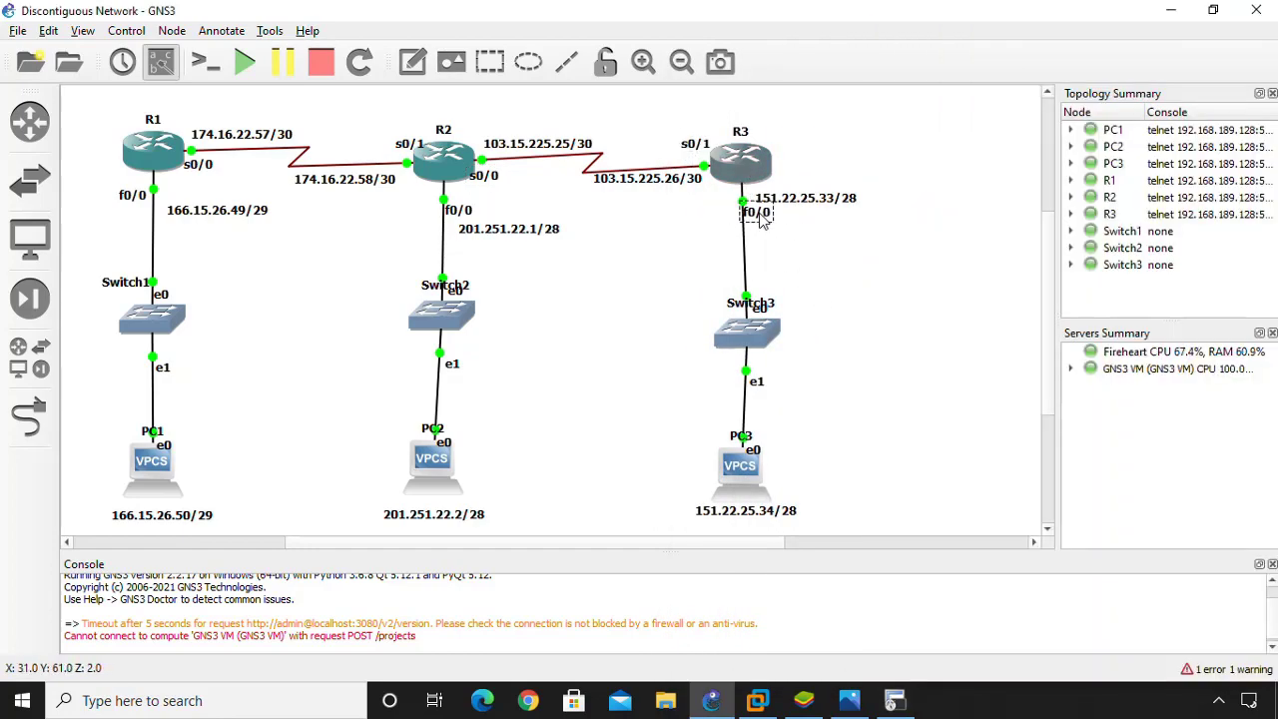
pyautogui.moveTo(758, 214); pyautogui.dragTo(728, 214)
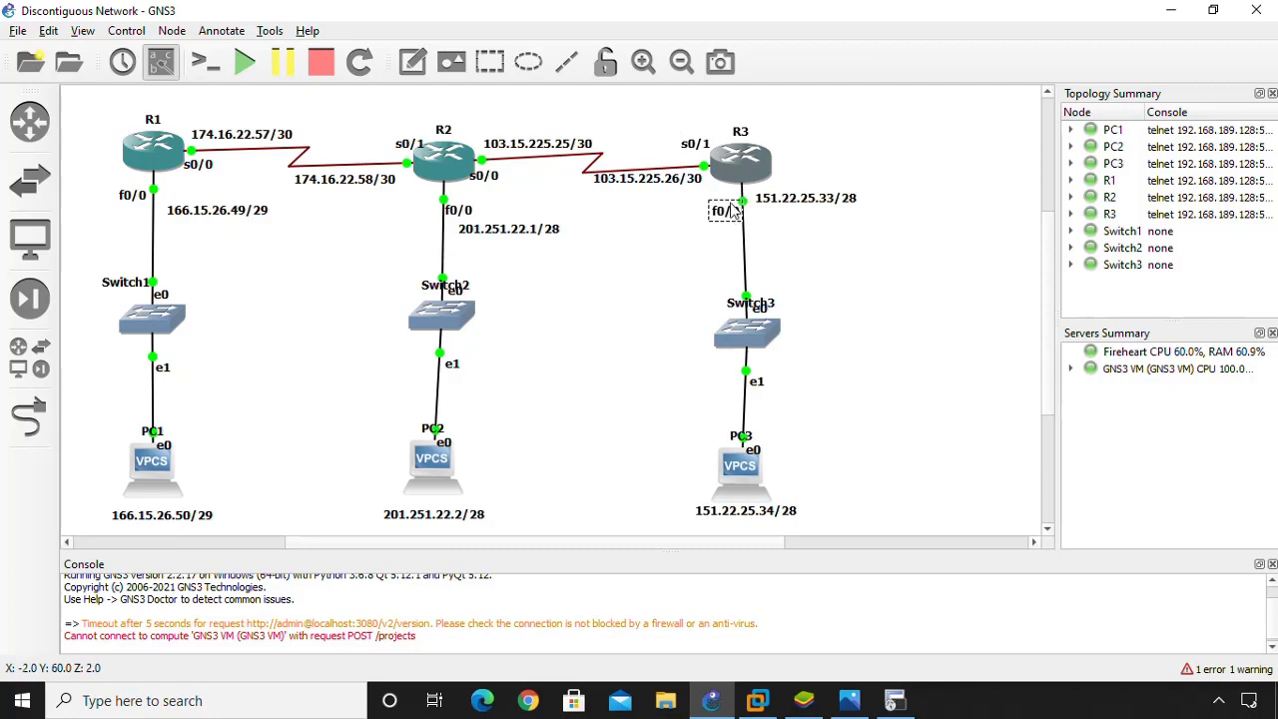
# Step: Reopen the R3 console, then resize and position it so R3's part of the topology stays visible beside it
pyautogui.click(896, 702)
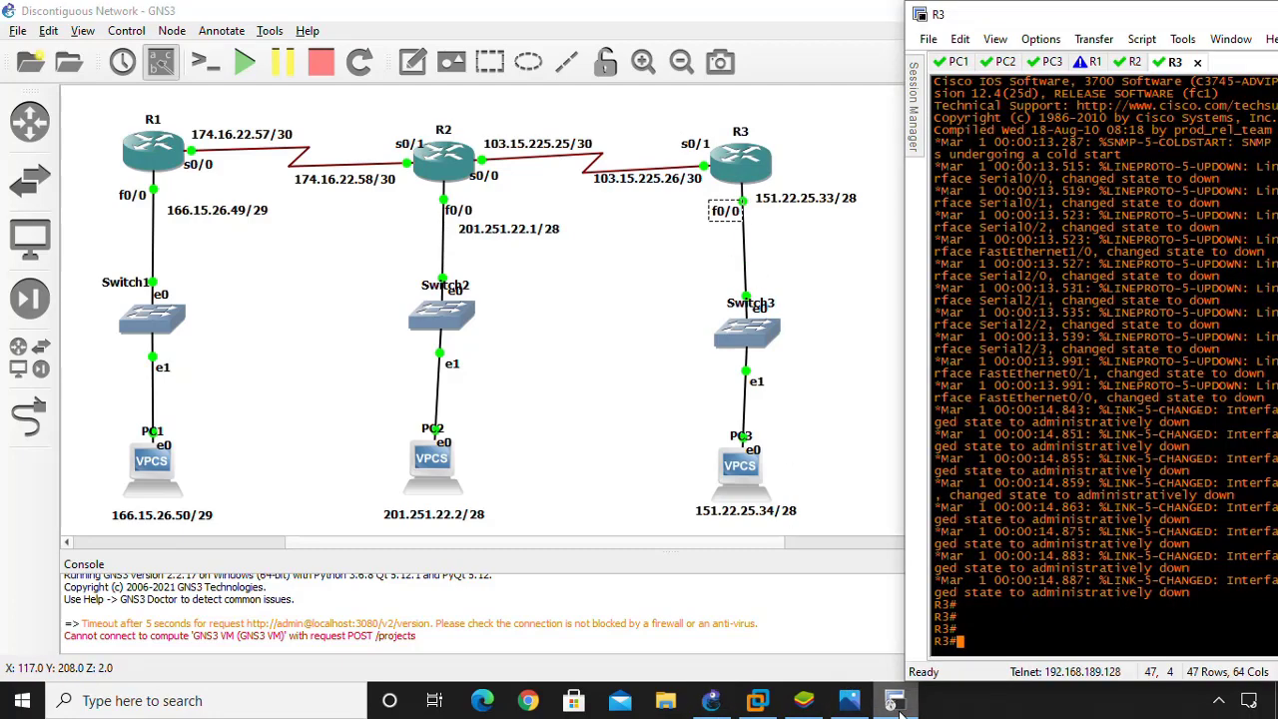
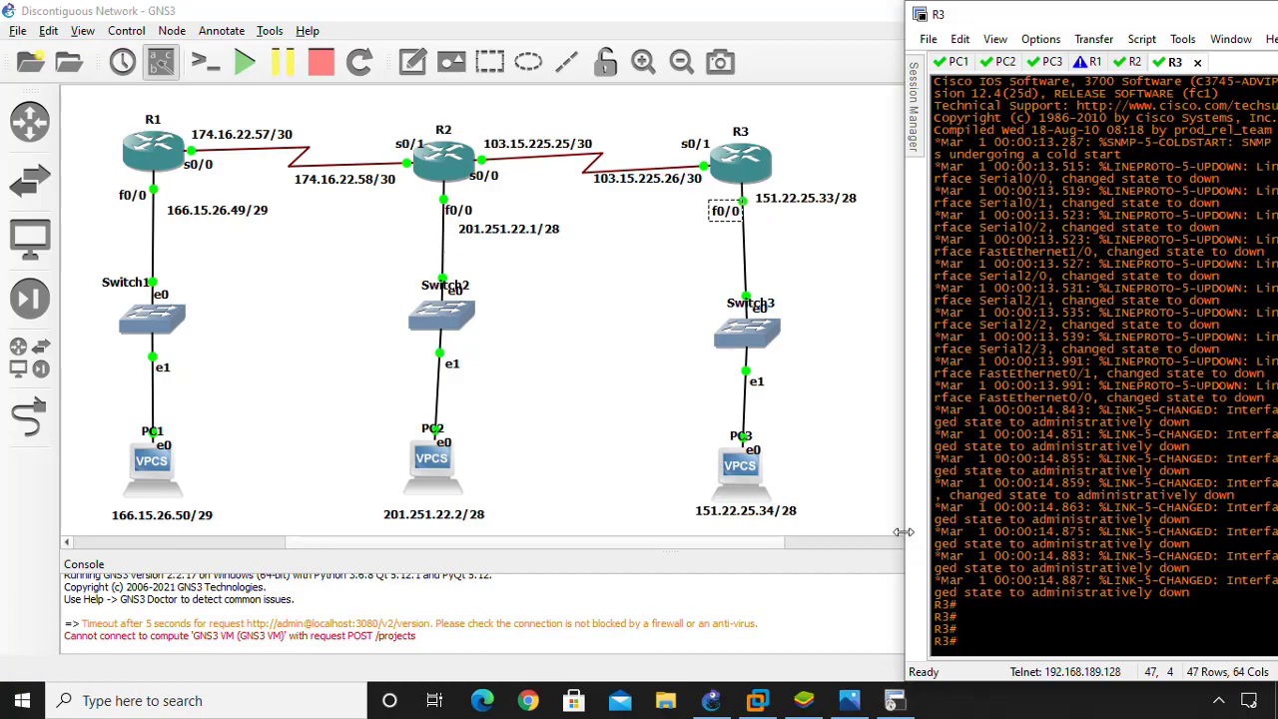
pyautogui.moveTo(905, 532); pyautogui.dragTo(716, 527)
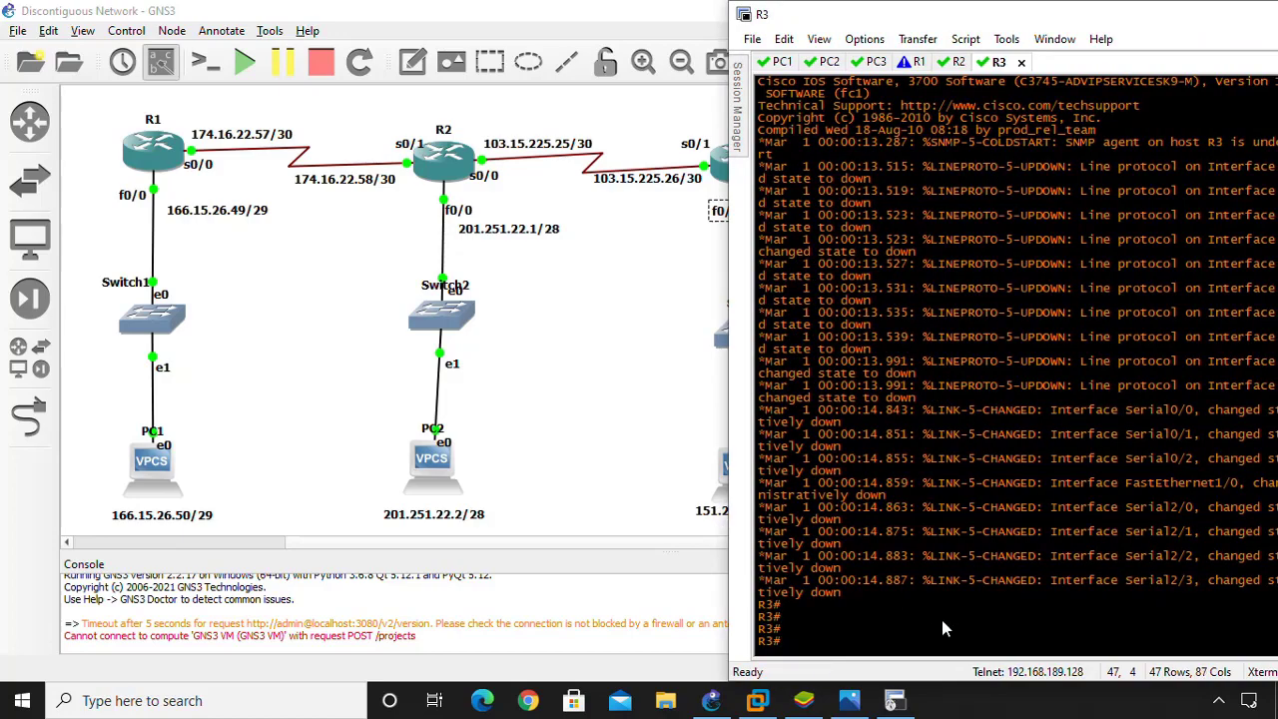
pyautogui.moveTo(1104, 20); pyautogui.dragTo(392, 18)
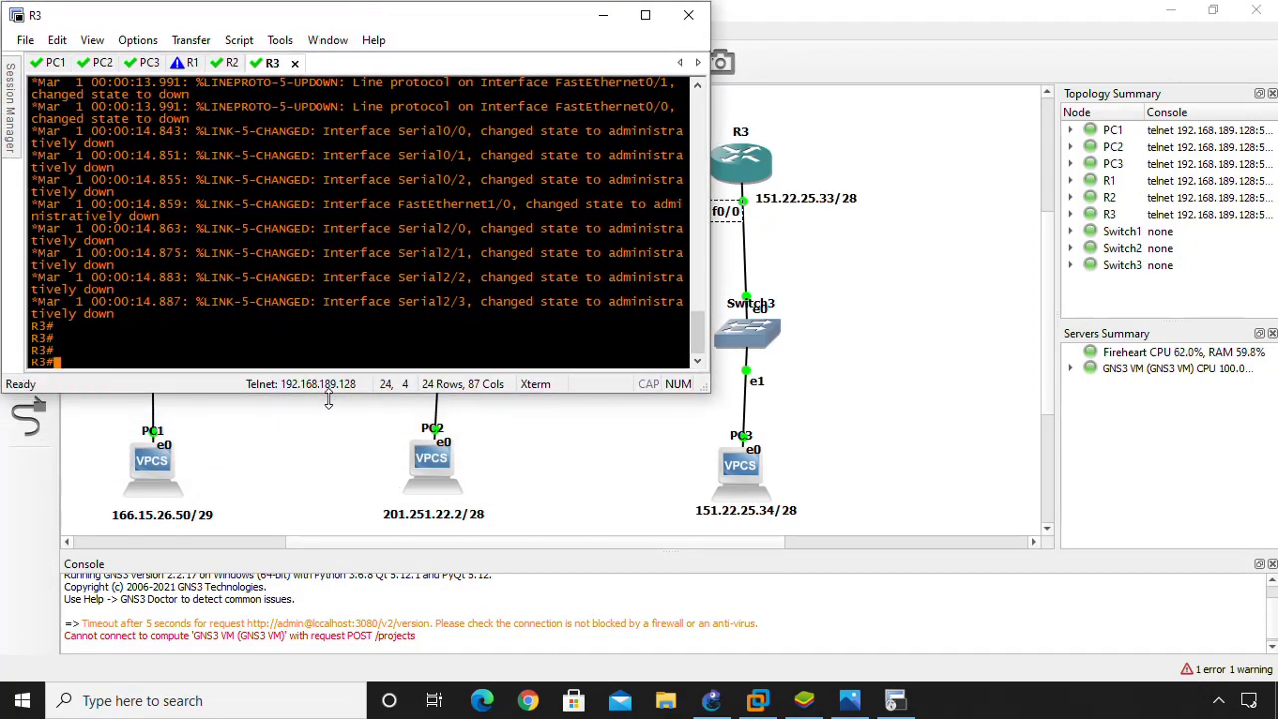
pyautogui.moveTo(330, 393); pyautogui.dragTo(324, 683)
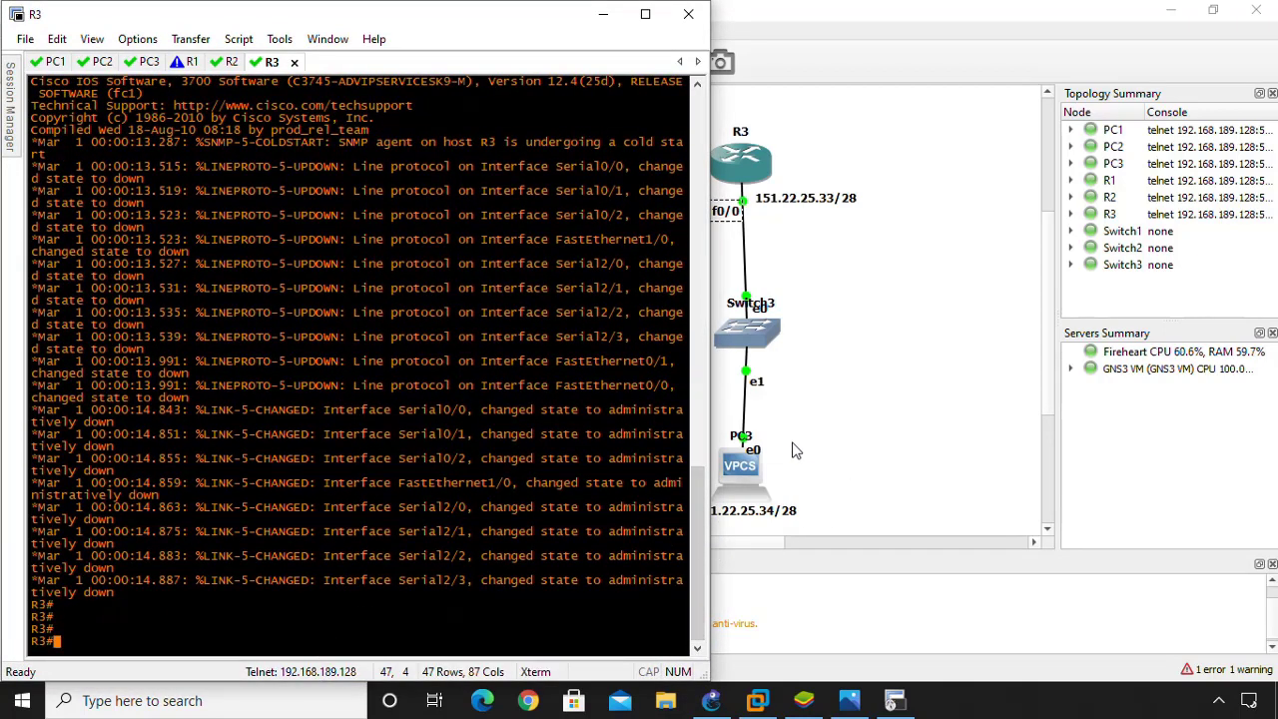
pyautogui.hscroll(-3, 796, 451)
pyautogui.hscroll(2, 796, 450)
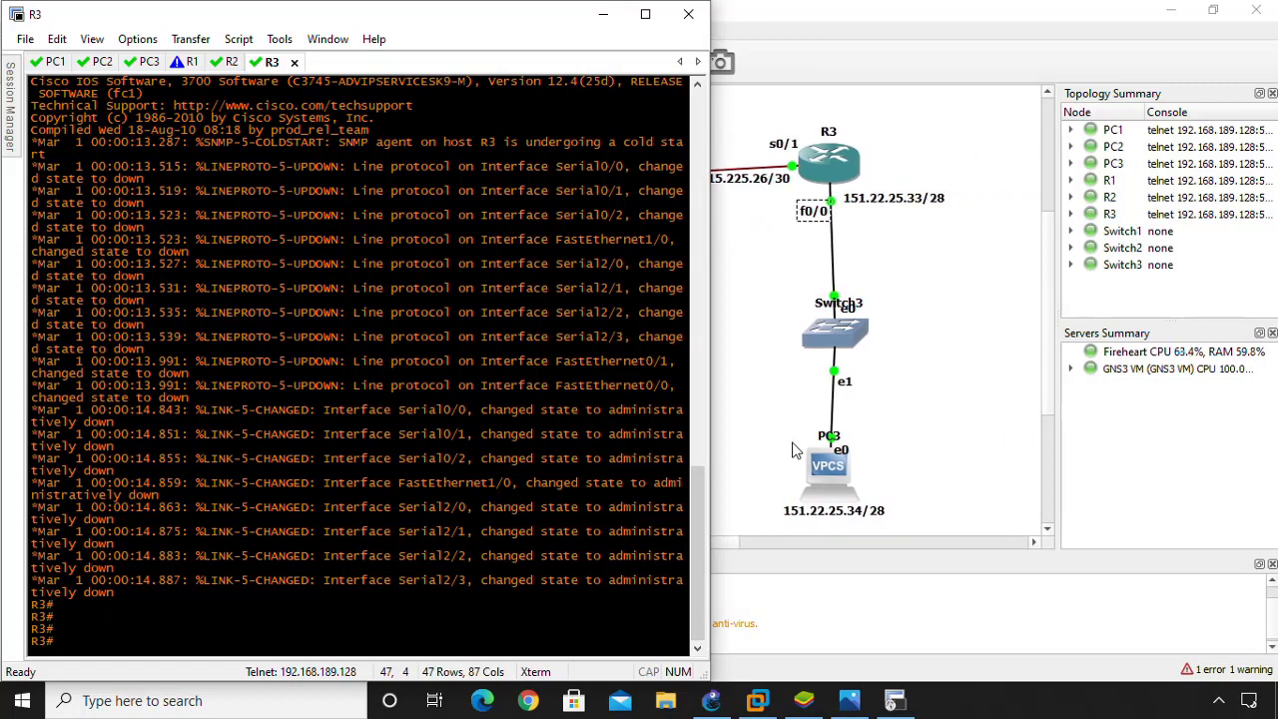
pyautogui.hscroll(-1, 796, 450)
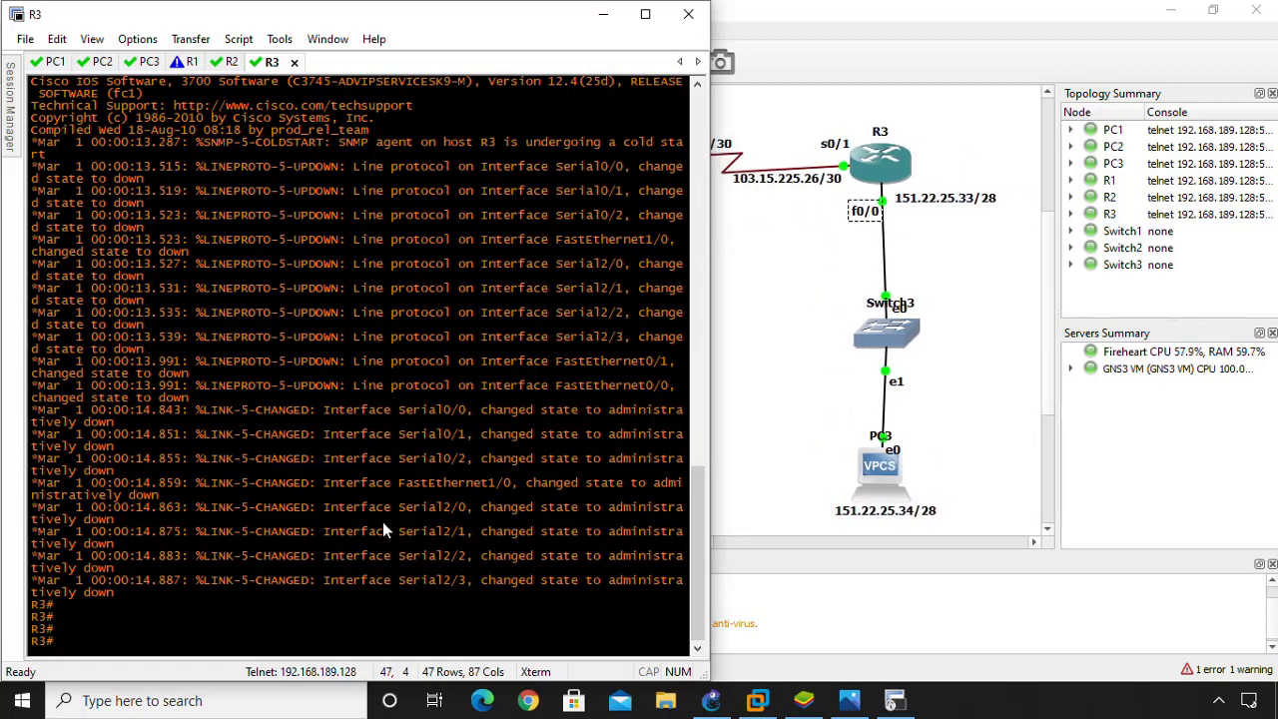
# Step: Enter global configuration mode on R3 and open interface serial 0/1 for configuration
pyautogui.write('configure terminal')
pyautogui.press('Return')
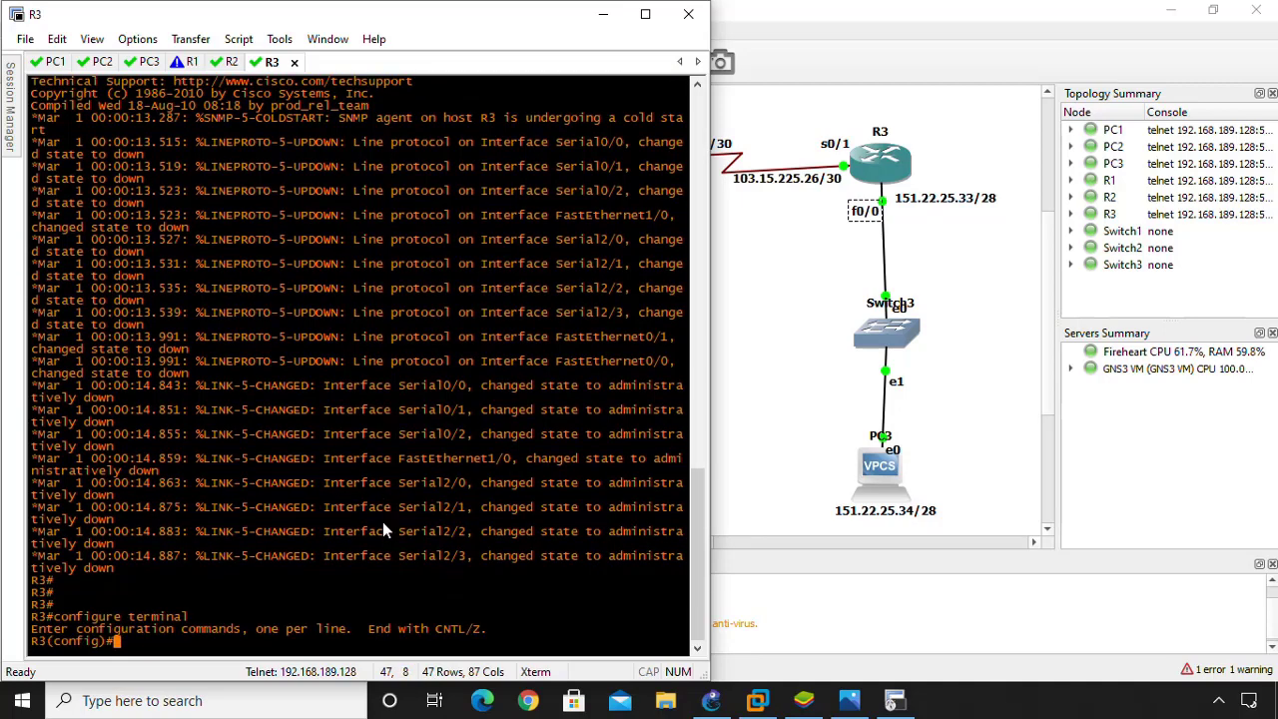
pyautogui.write('interface serial 0/1')
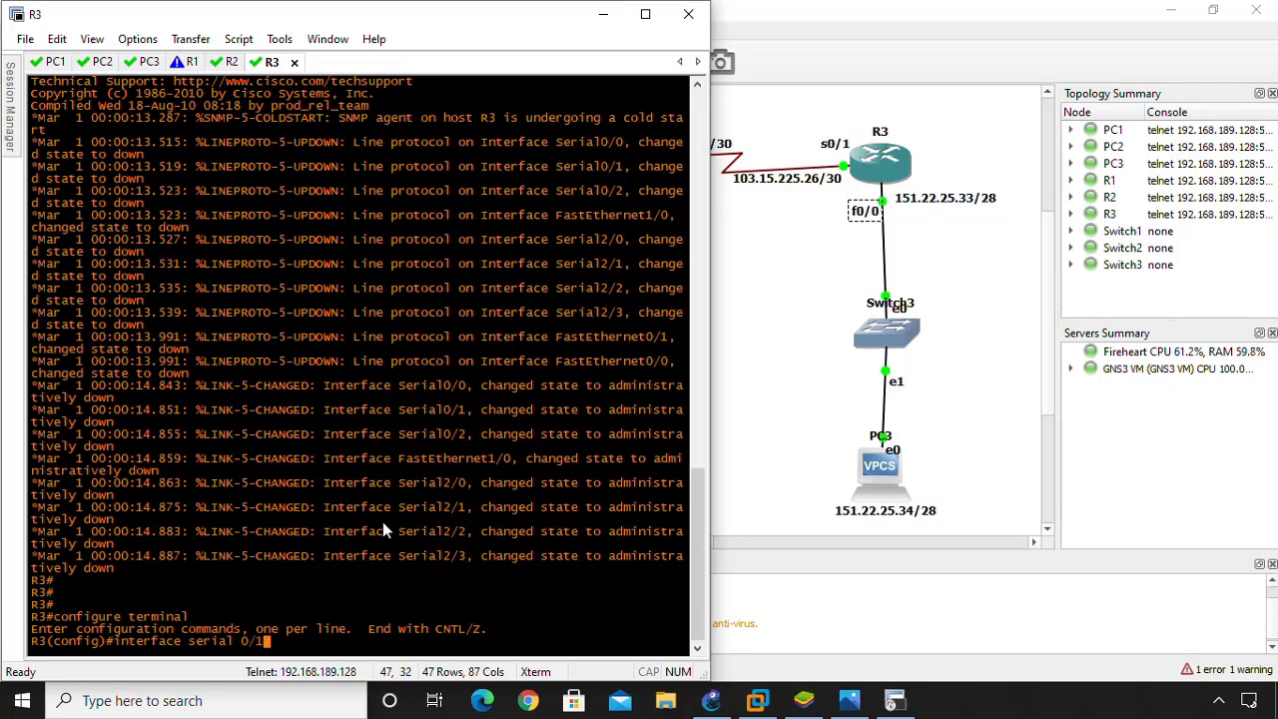
pyautogui.press('Return')
# Step: Assign IP address 103.15.225.26 with subnet mask 255.255.255.252 to R3's serial 0/1
pyautogui.write('ip addres')
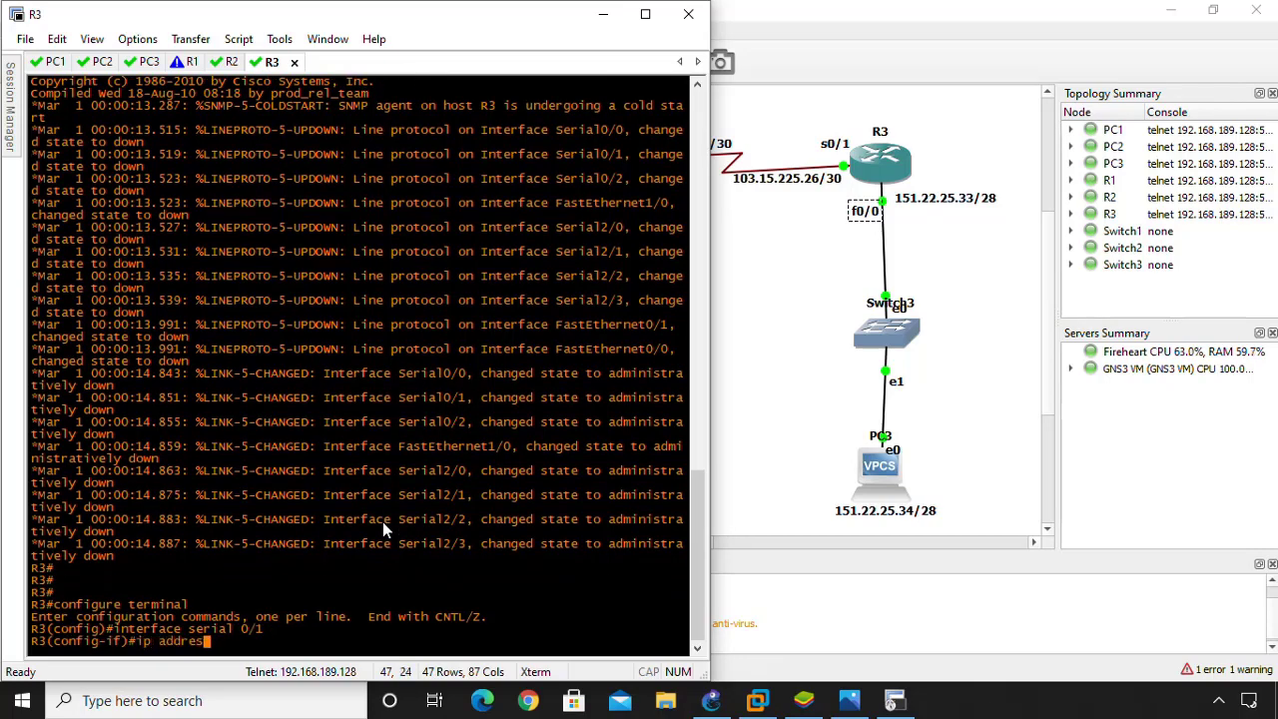
pyautogui.write('s 103.15.225.26/')
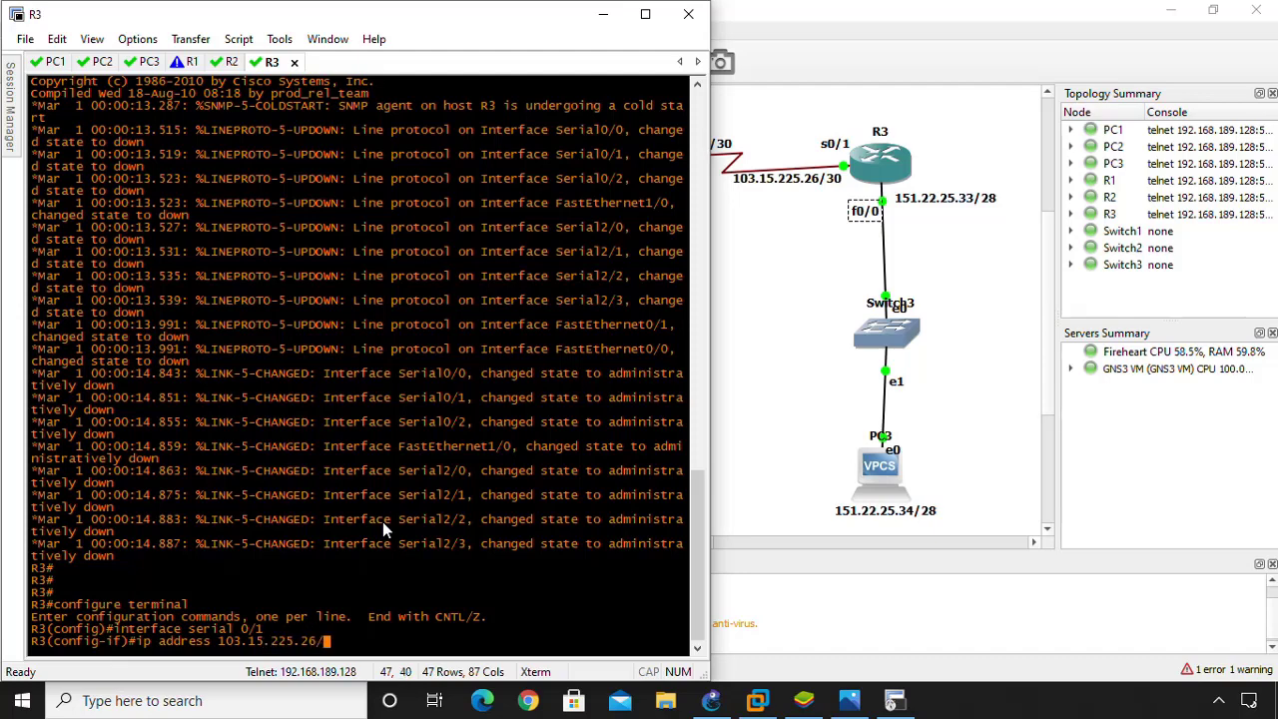
pyautogui.press('BackSpace')
pyautogui.write('255.255.255.255=')
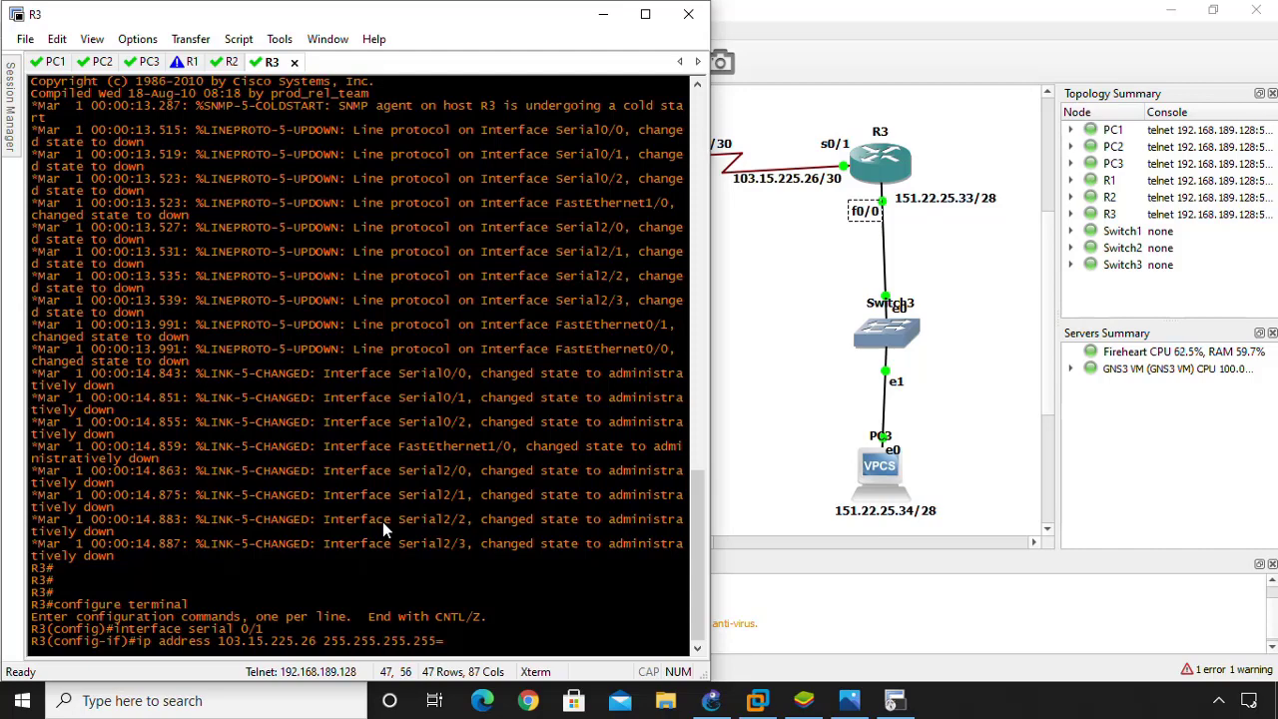
pyautogui.press('BackSpace')
pyautogui.write('2')
pyautogui.press('Return')
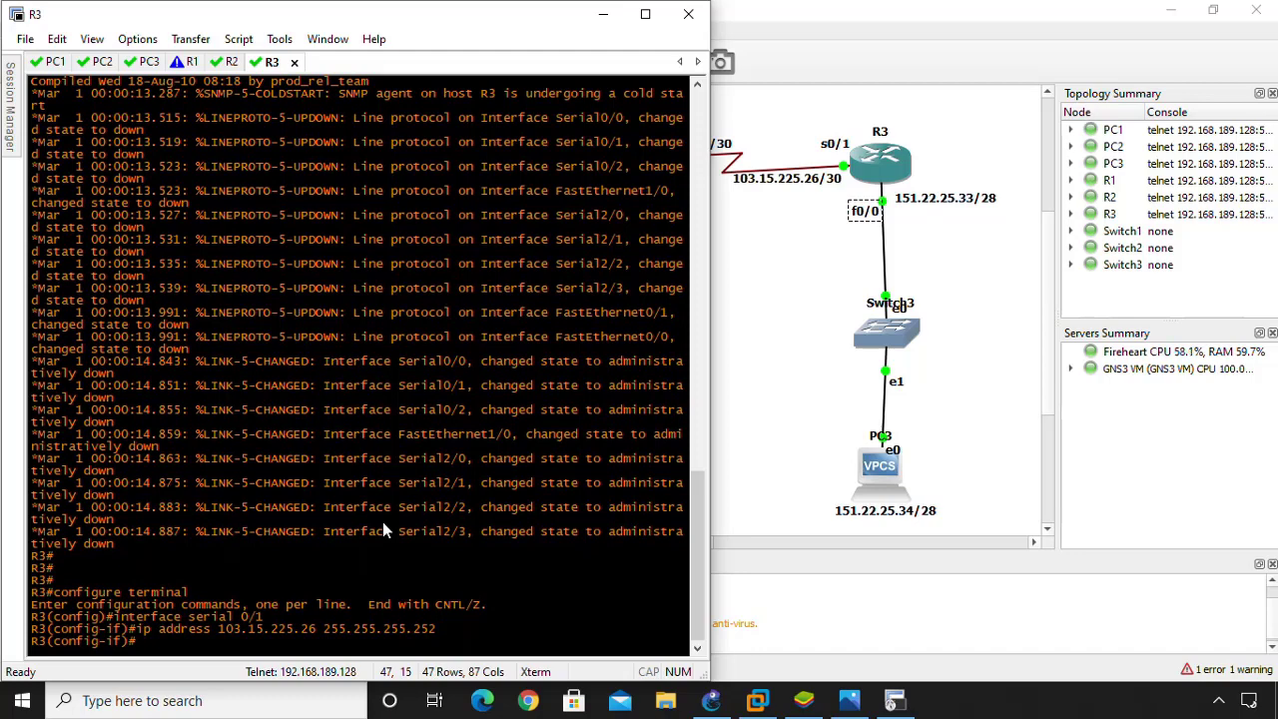
# Step: Enable R3's serial 0/1 with no shutdown and exit its interface configuration
pyautogui.write('no shutdown')
pyautogui.press('Return')
pyautogui.press('Return')
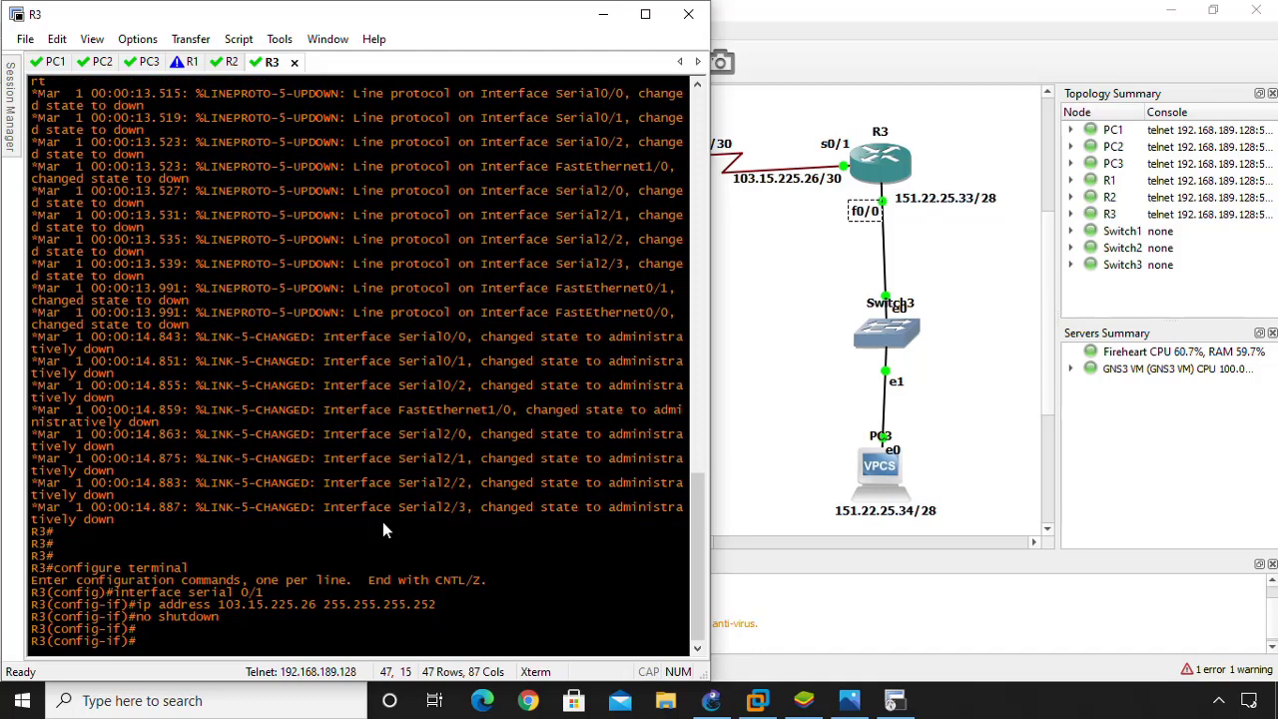
pyautogui.write('exit')
pyautogui.press('Return')
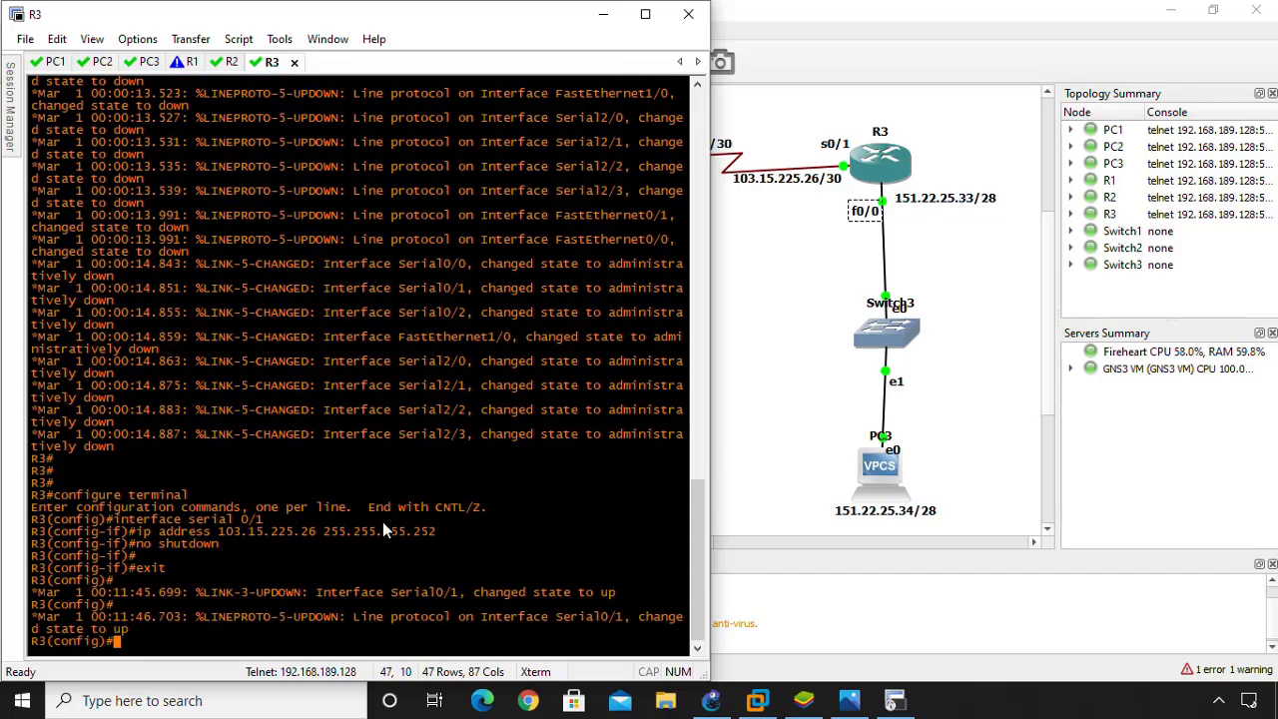
# Step: Open R3's interface fastethernet 0/0 for configuration
pyautogui.write('interface fastethr')
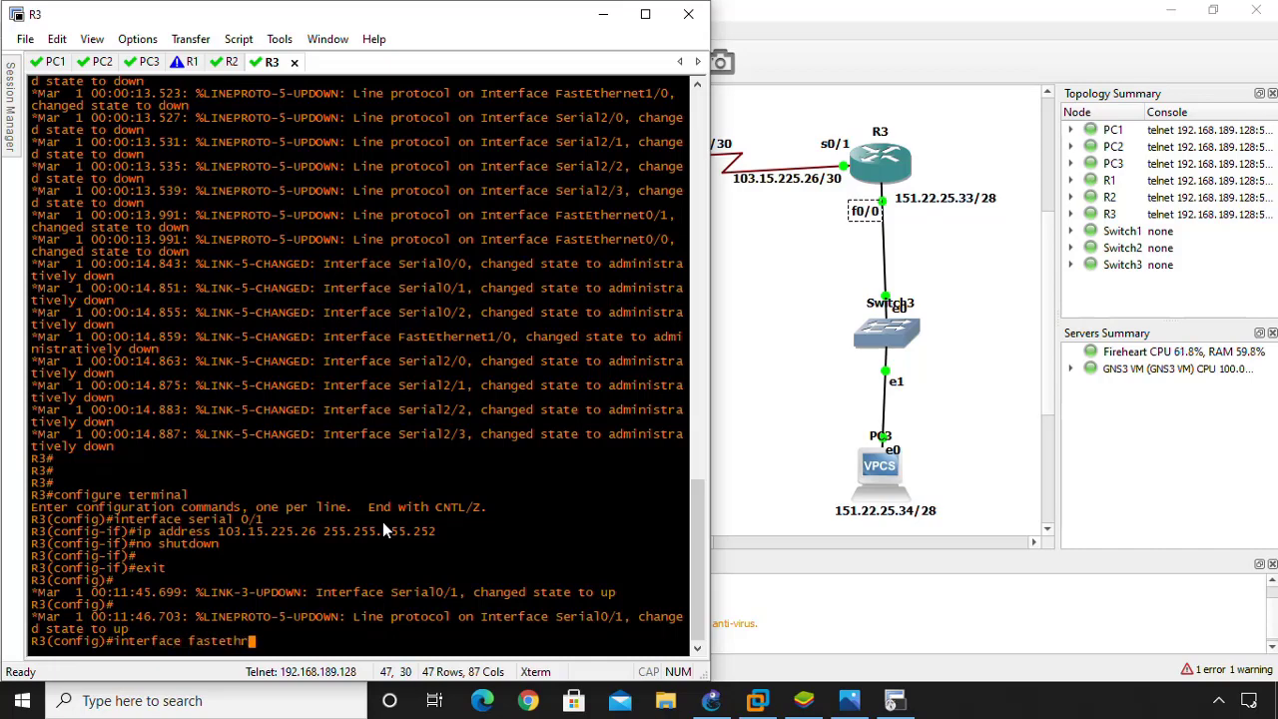
pyautogui.press('BackSpace')
pyautogui.write('ernet 0/0')
pyautogui.press('Return')
# Step: Assign 151.22.25.33 with mask 255.255.255.240 to R3's fastethernet 0/0, checking the /28 mask in the IP Calculator before submitting
pyautogui.write('p')
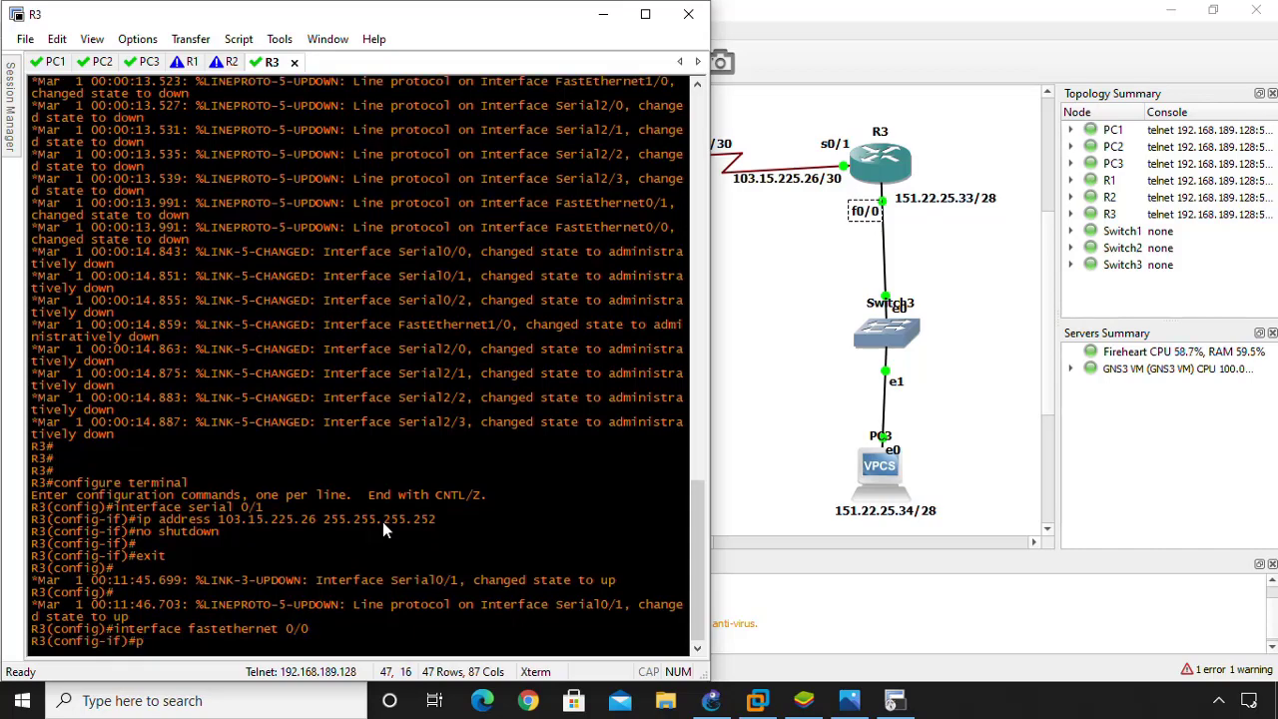
pyautogui.write('ip address 151.22')
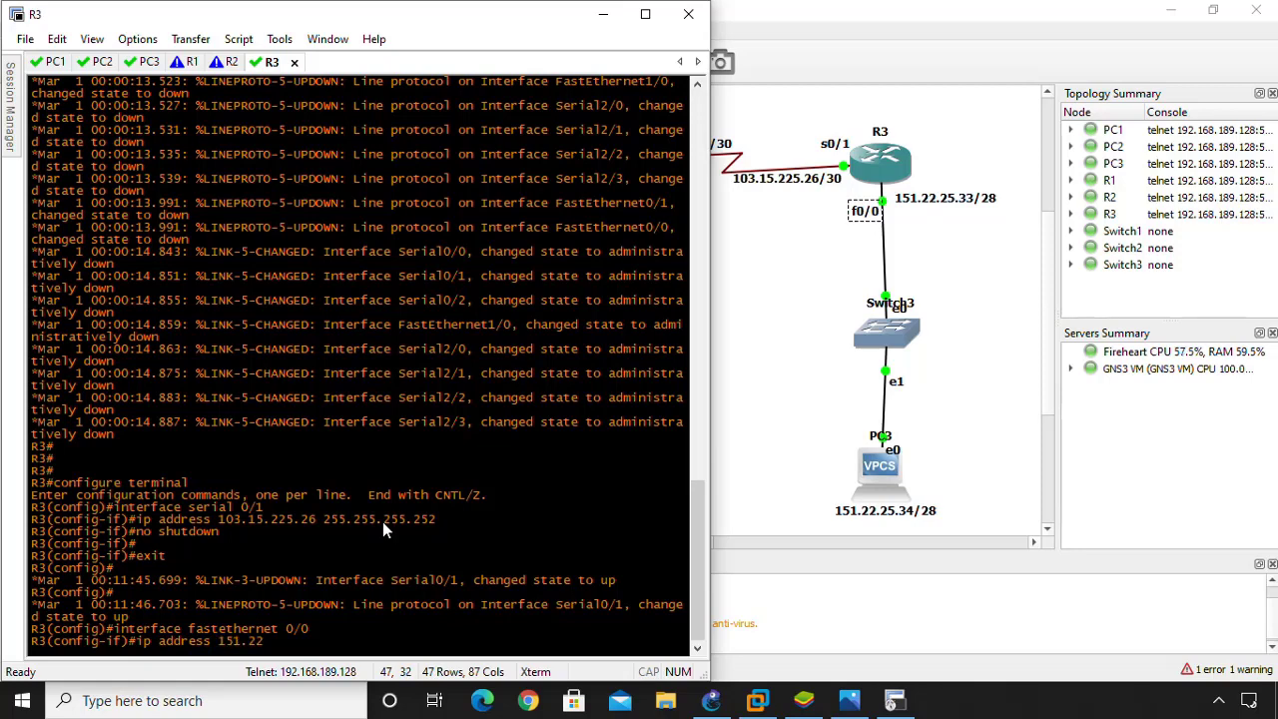
pyautogui.write('.25.33 255.255.255.')
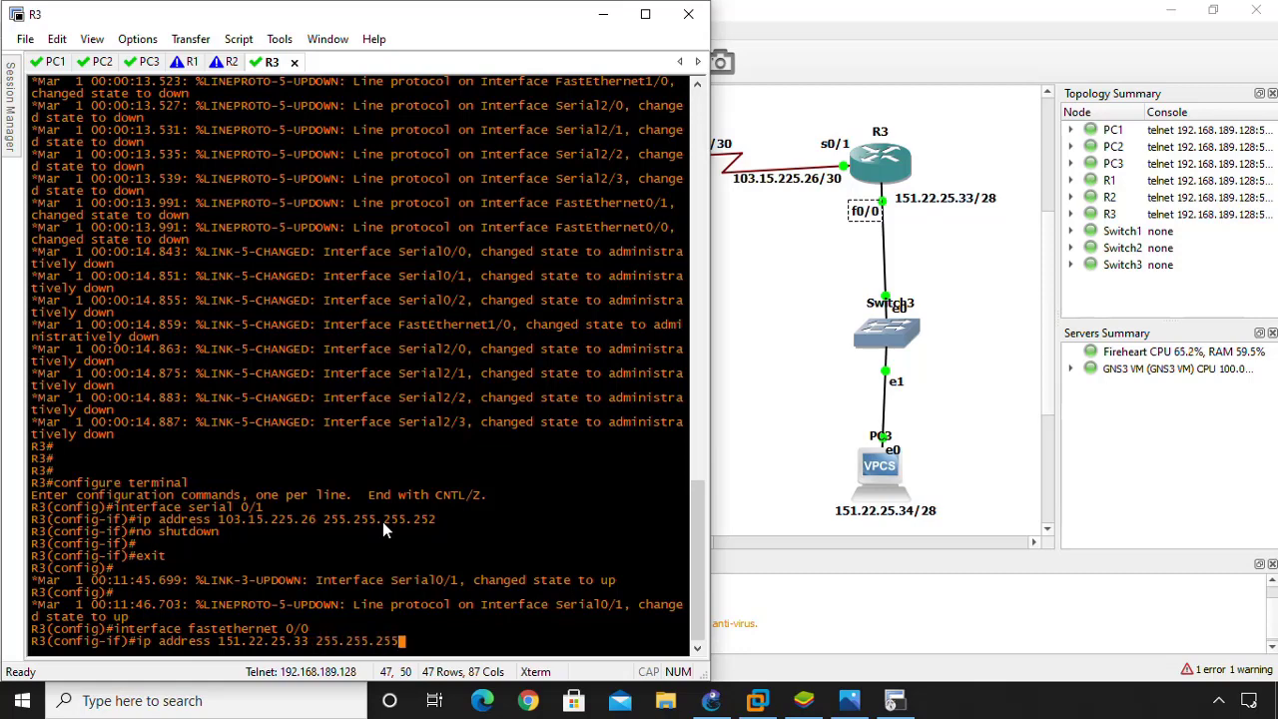
pyautogui.write('240')
pyautogui.click(603, 14)
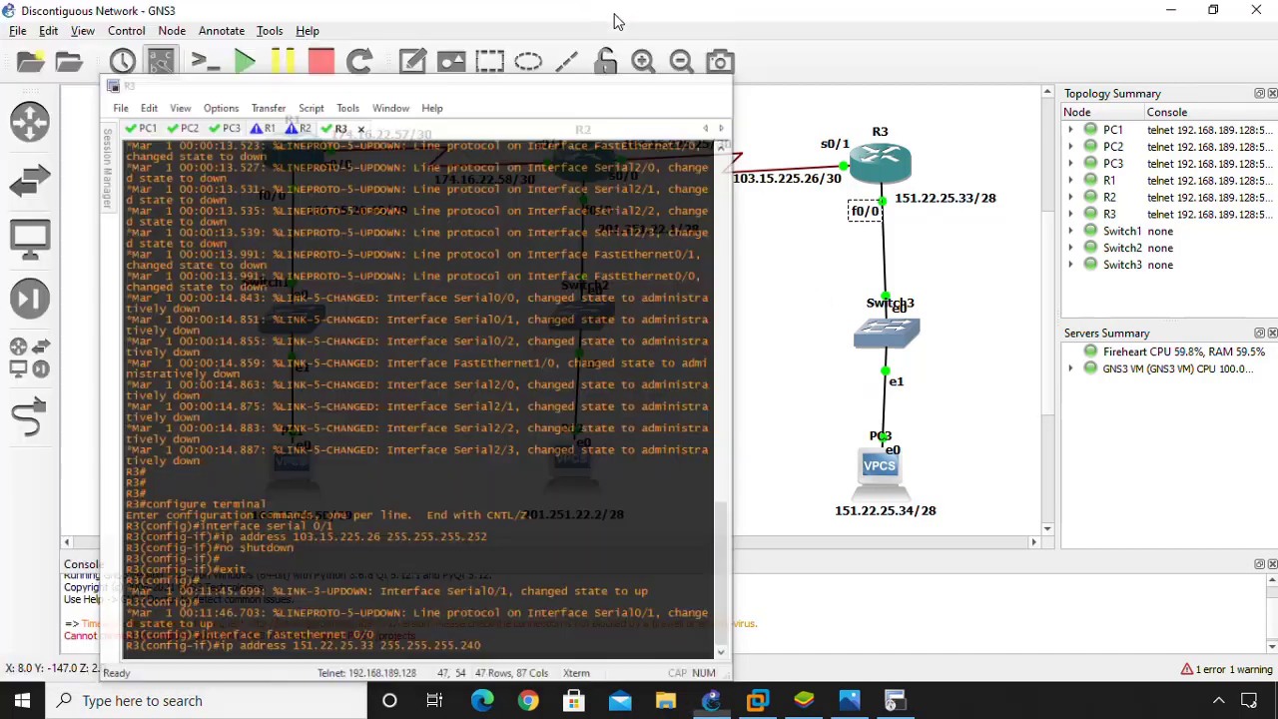
pyautogui.click(815, 705)
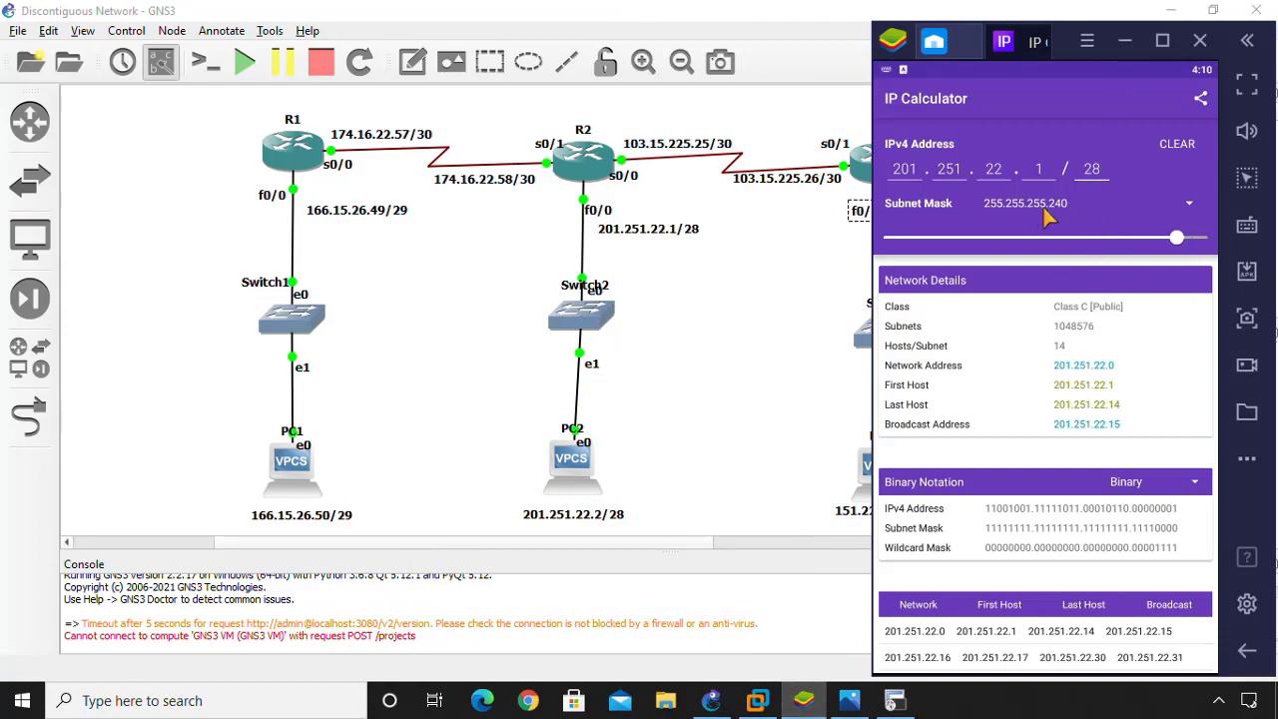
pyautogui.click(848, 705)
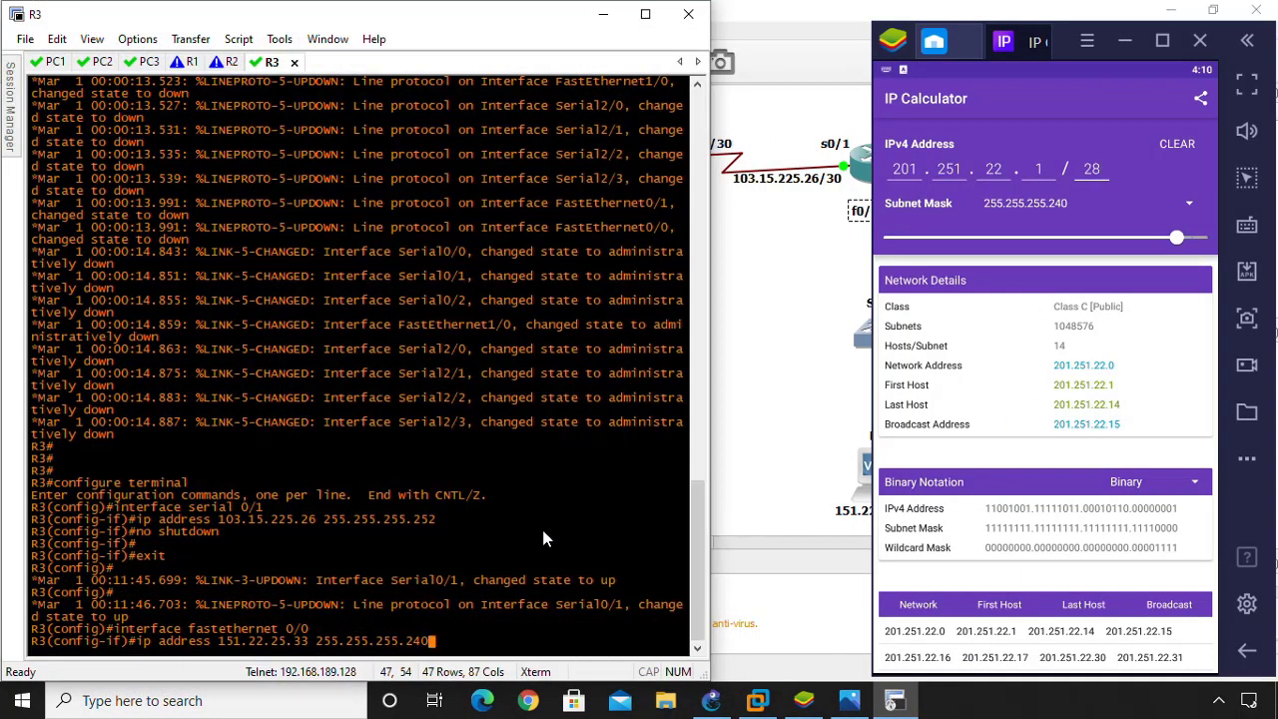
pyautogui.press('Return')
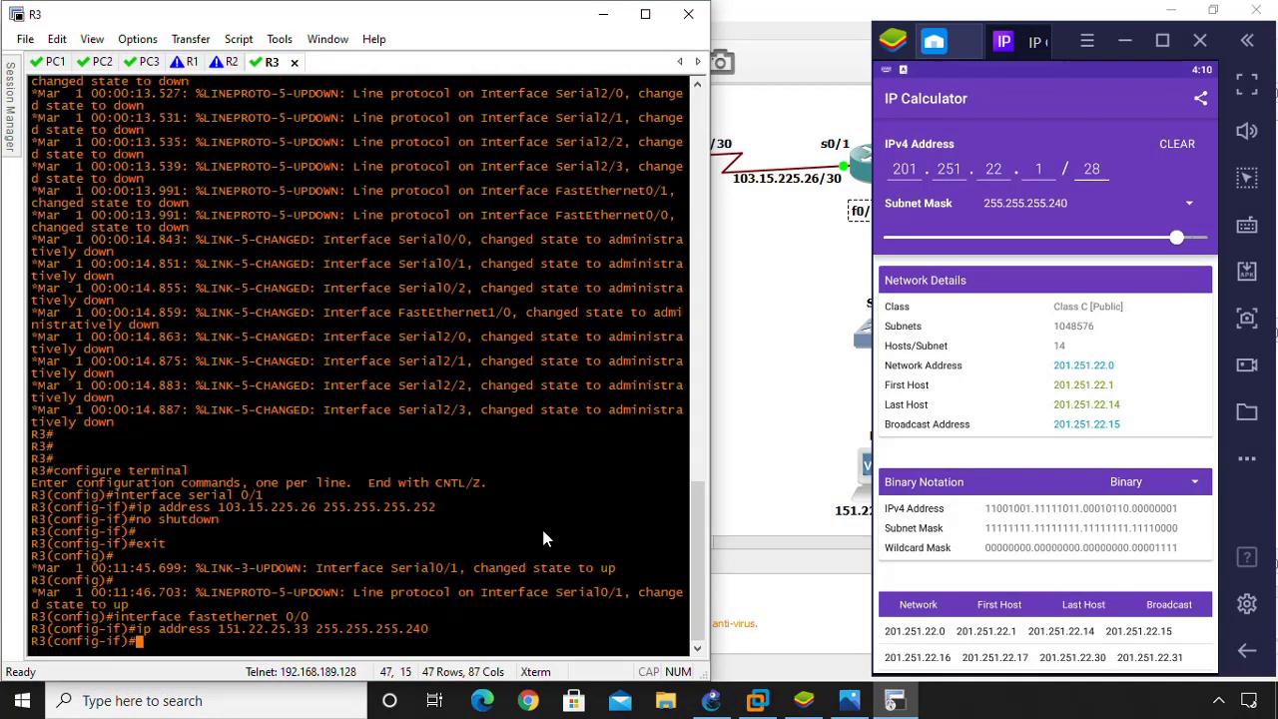
# Step: Exit R3's interface and global configuration modes back to the privileged prompt
pyautogui.write('exit')
pyautogui.press('Return')
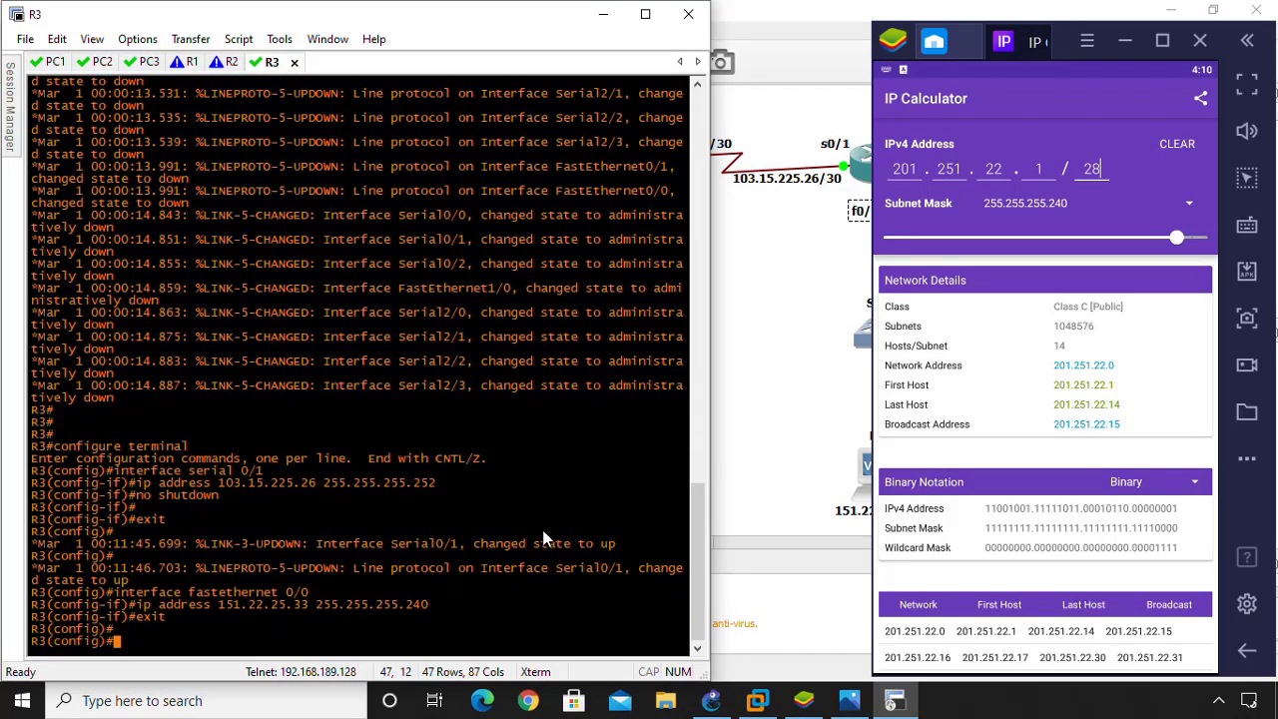
pyautogui.write('exit')
pyautogui.press('Return')
pyautogui.press('Return')
pyautogui.press('Return')
# Step: Save R3's configuration with copy running-config startup-config, accepting the default destination filename
pyautogui.write('cop')
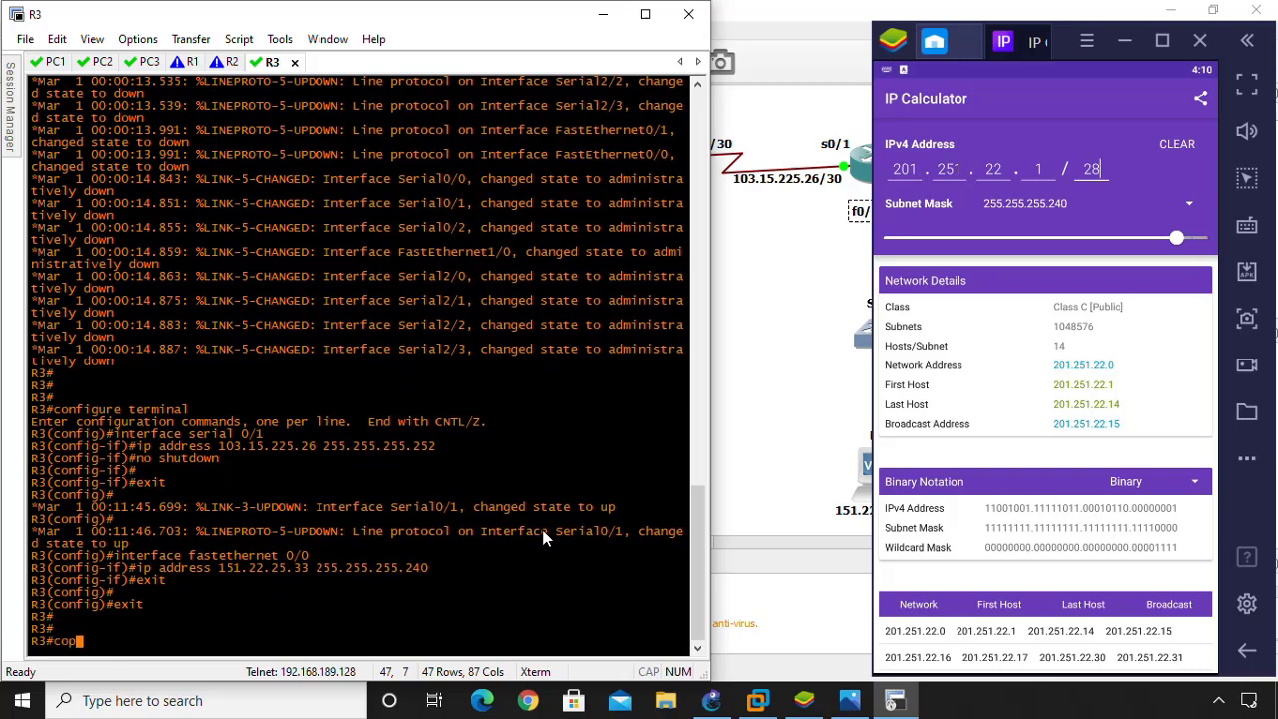
pyautogui.write('y run')
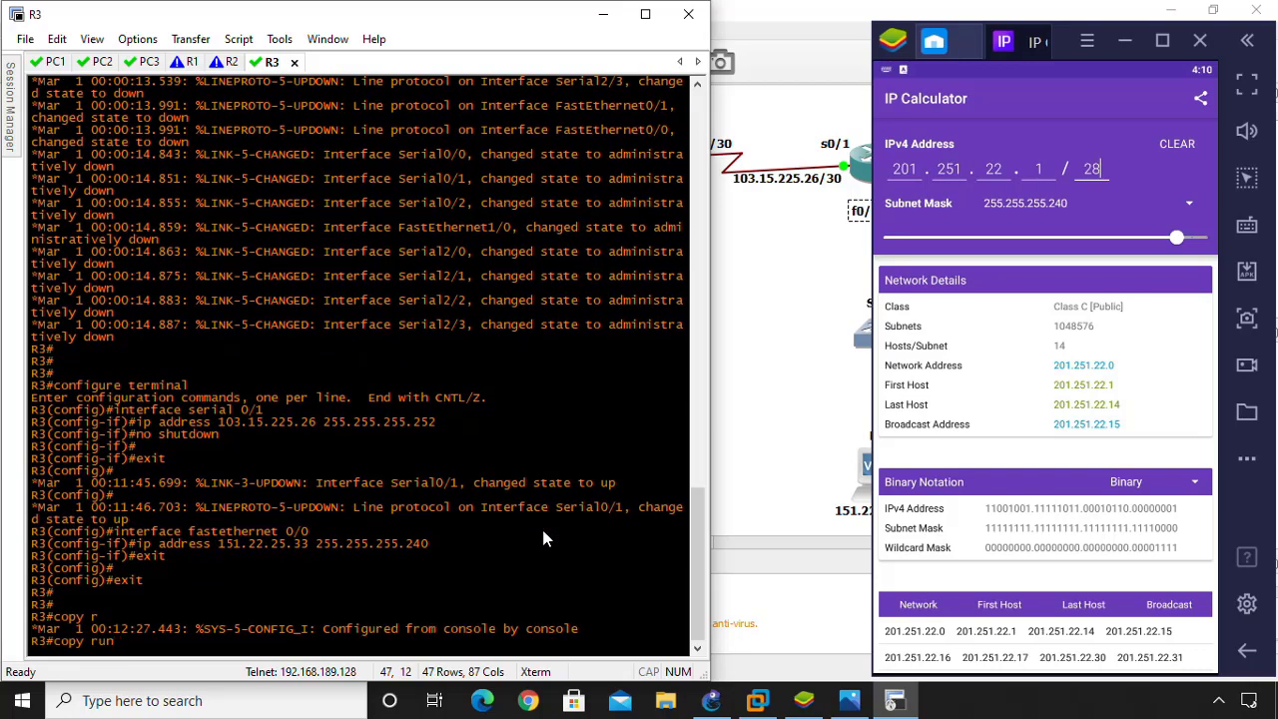
pyautogui.write('ning-config')
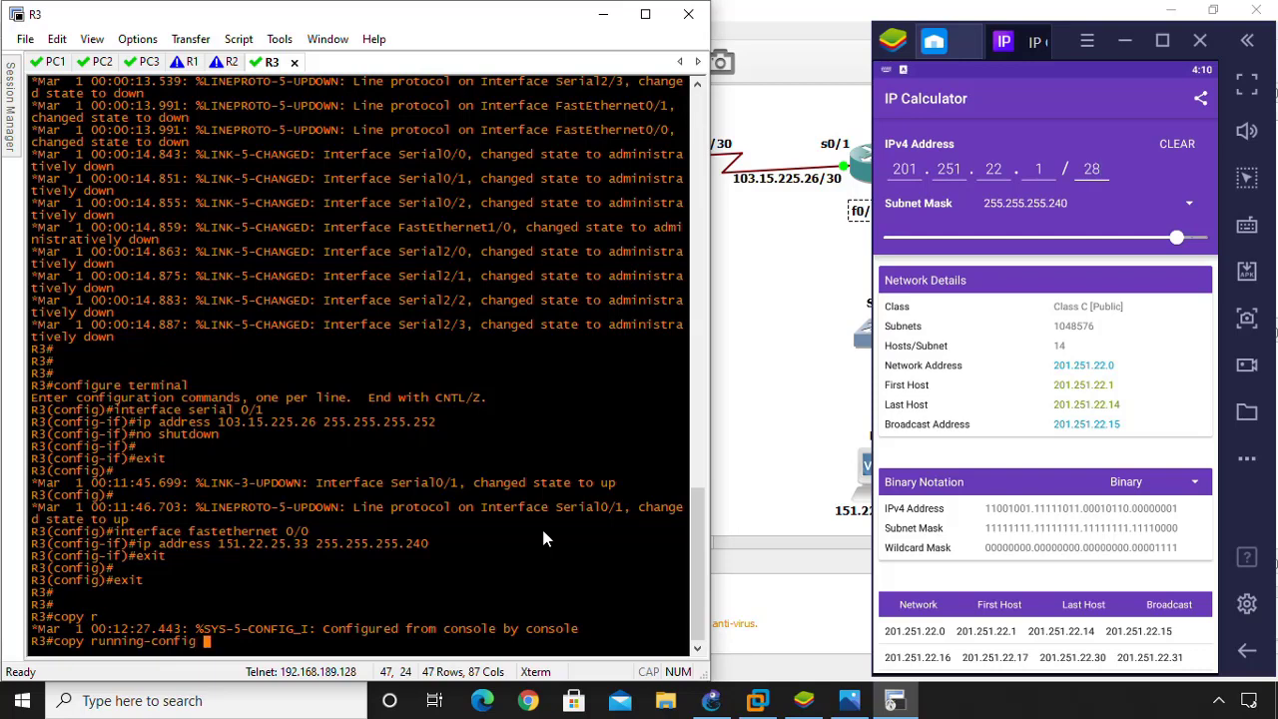
pyautogui.write('startup-confi')
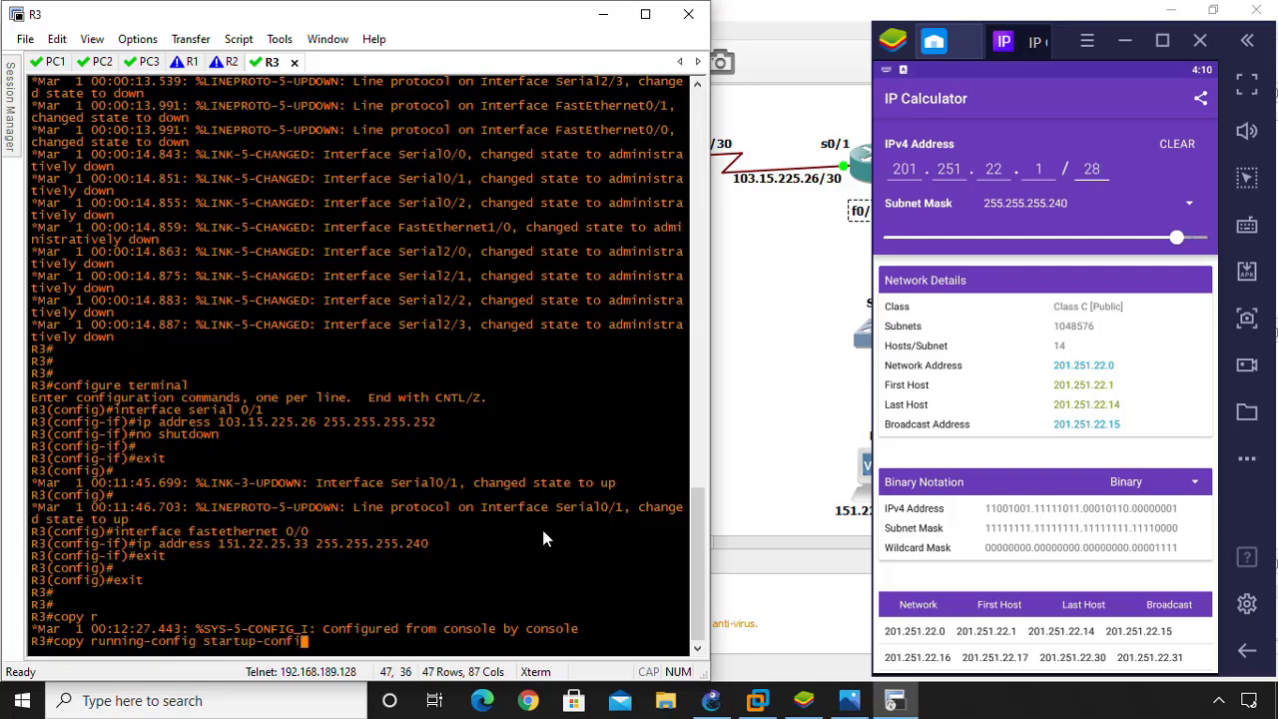
pyautogui.write('g')
pyautogui.press('Return')
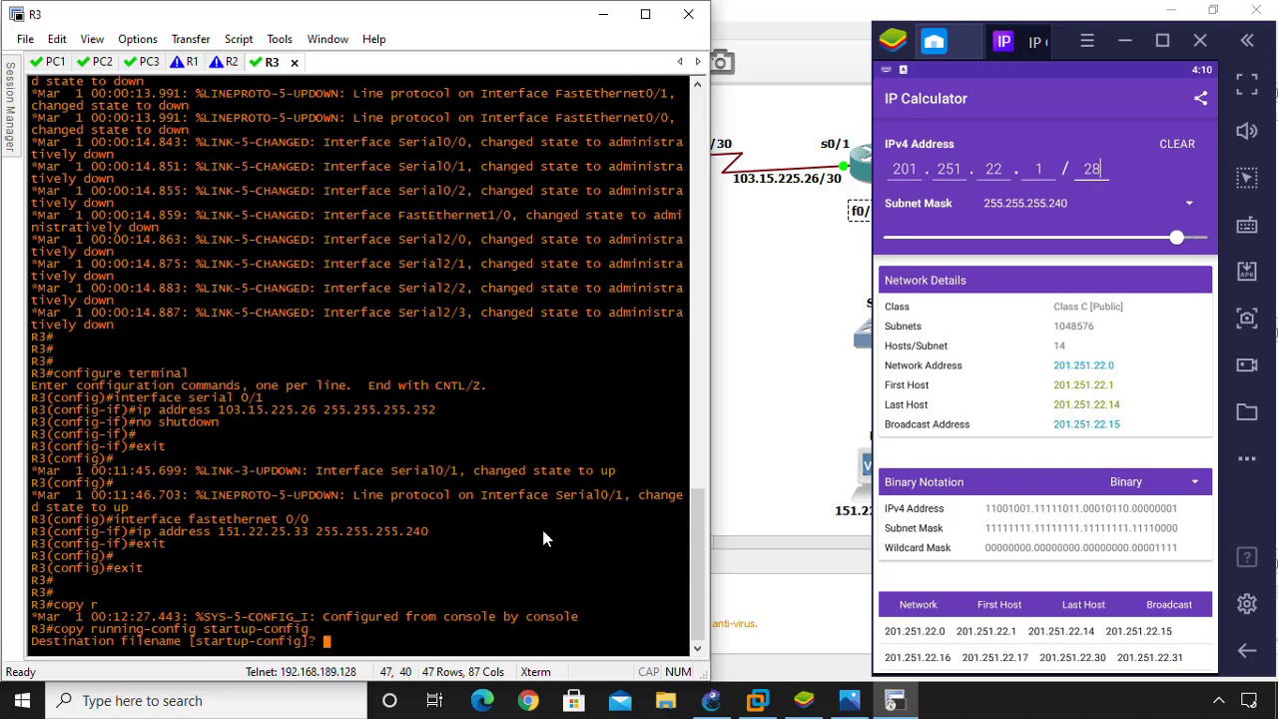
pyautogui.press('Return')
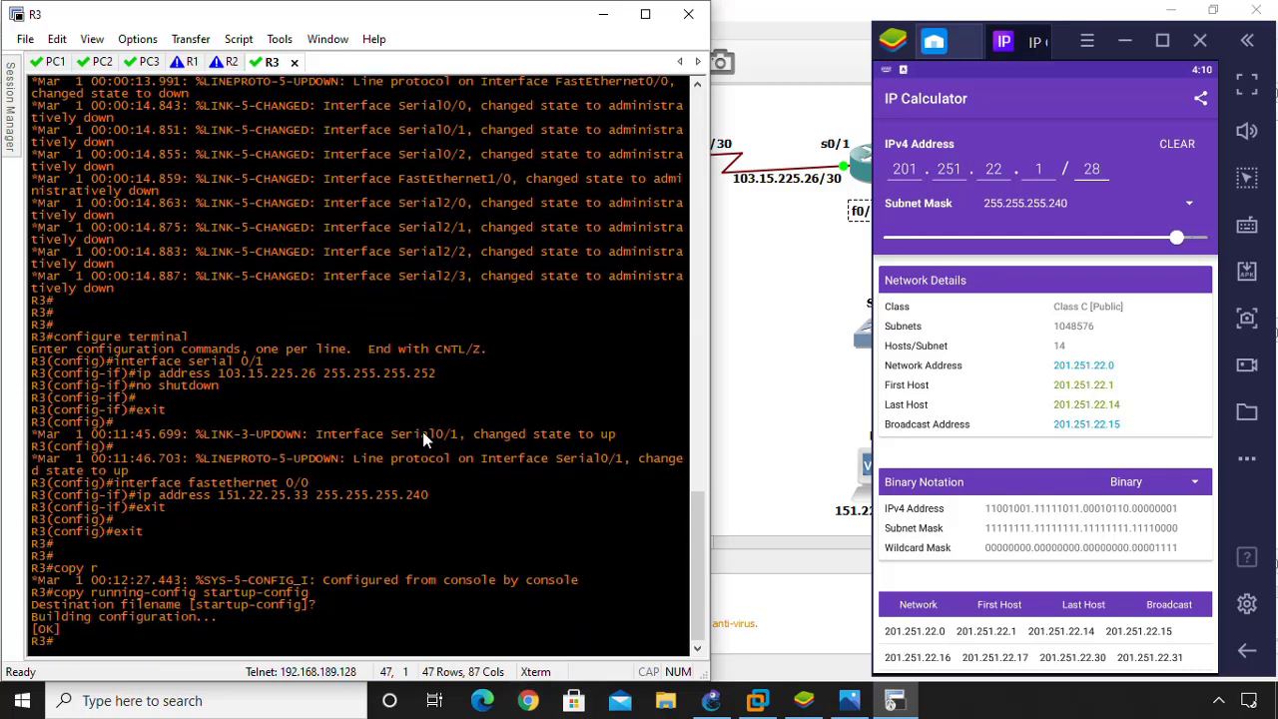
# Step: Exit R2's interface and global configuration modes back to the privileged prompt
pyautogui.click(226, 62)
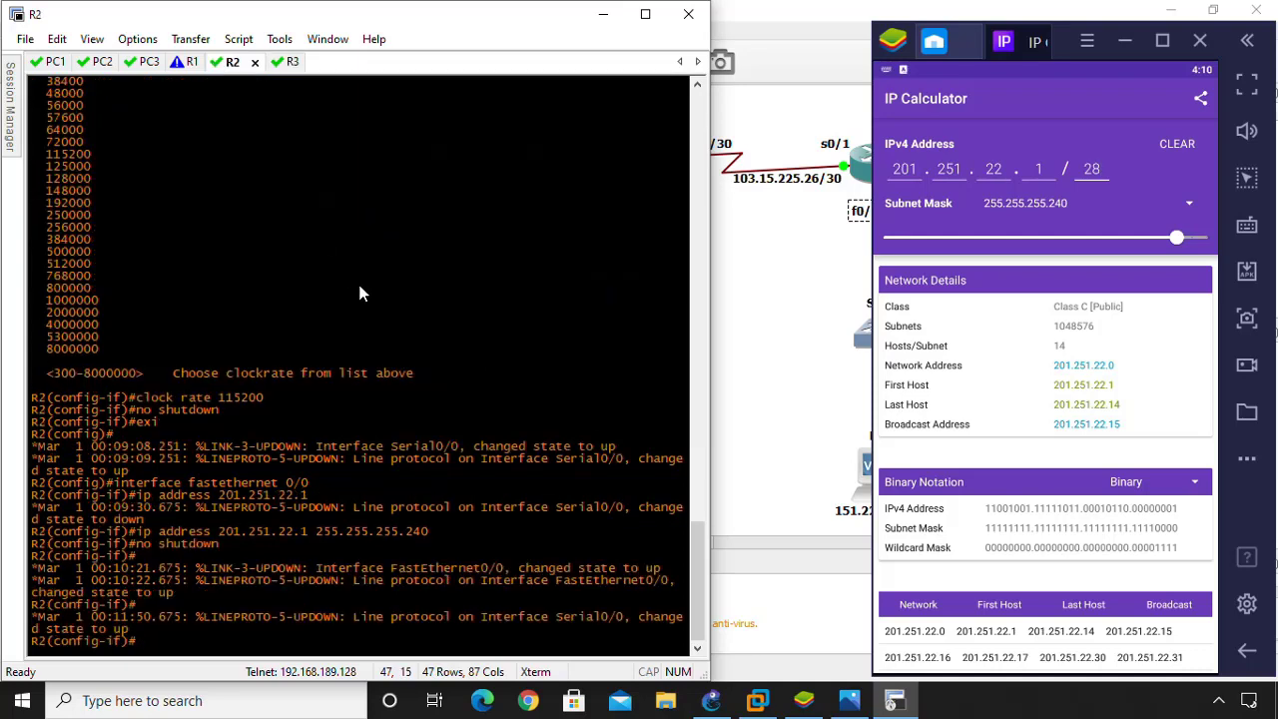
pyautogui.press('Return')
pyautogui.press('Return')
pyautogui.write('exit')
pyautogui.press('Return')
pyautogui.write('config)#ce')
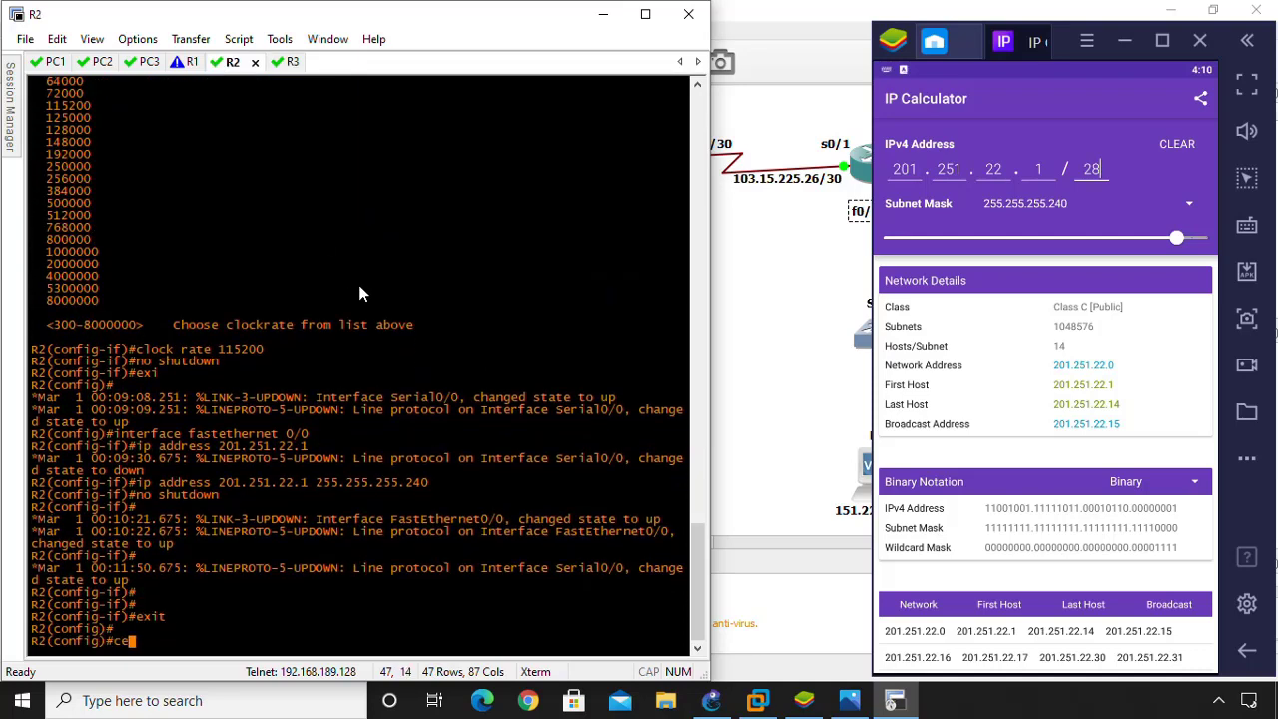
pyautogui.press('BackSpace')
pyautogui.write('exit')
pyautogui.press('Return')
pyautogui.press('Return')
# Step: Save R2's configuration with copy running-config startup-config, accepting the default destination filename
pyautogui.write('cop')
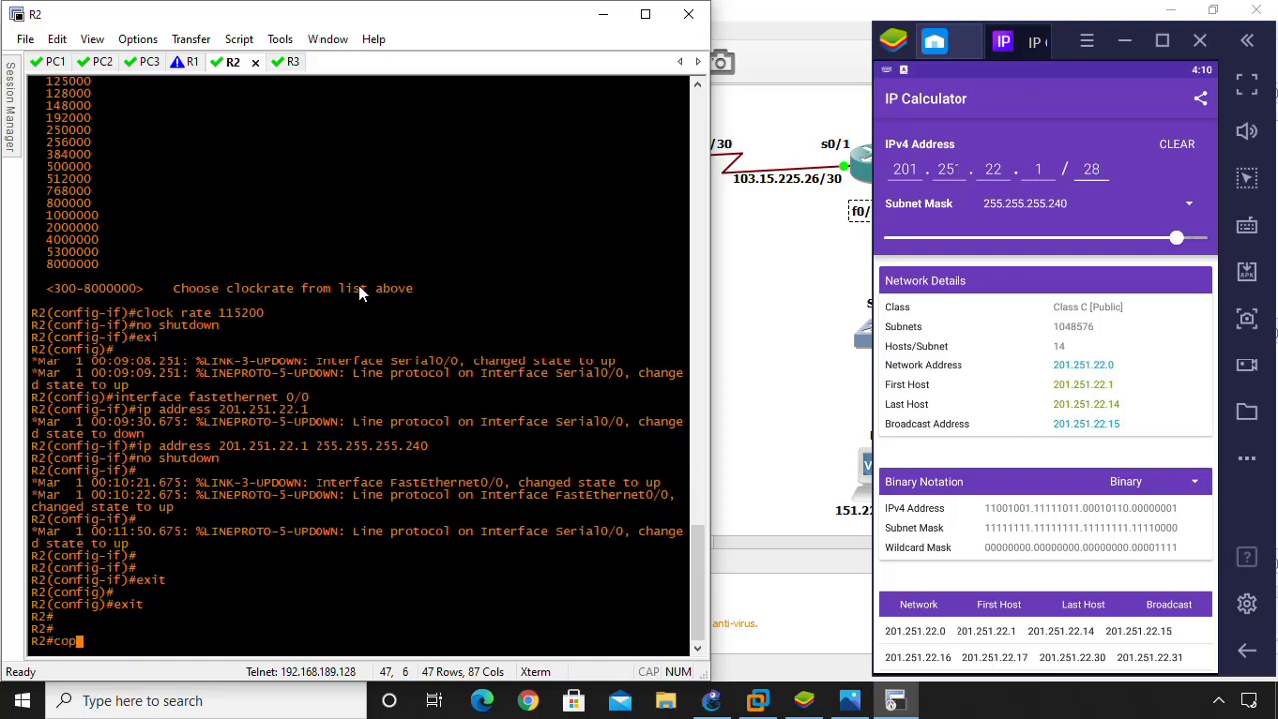
pyautogui.write('y runnin')
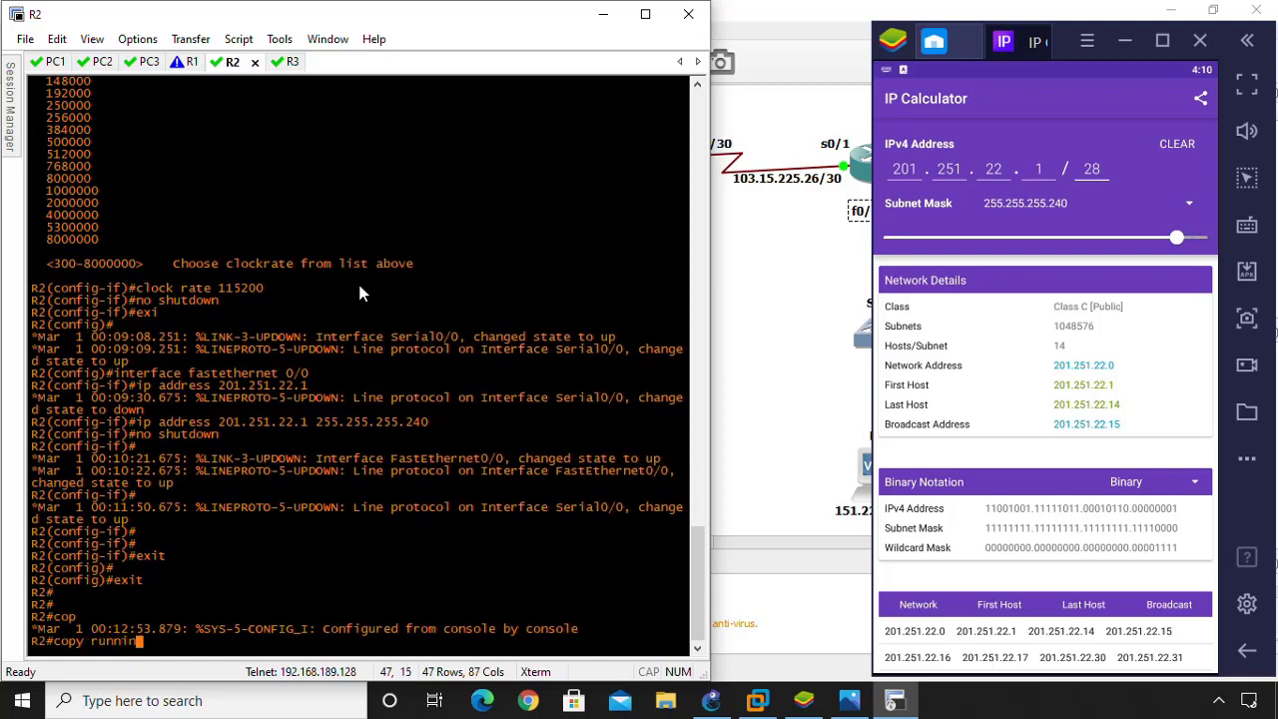
pyautogui.write('g-config startup-config')
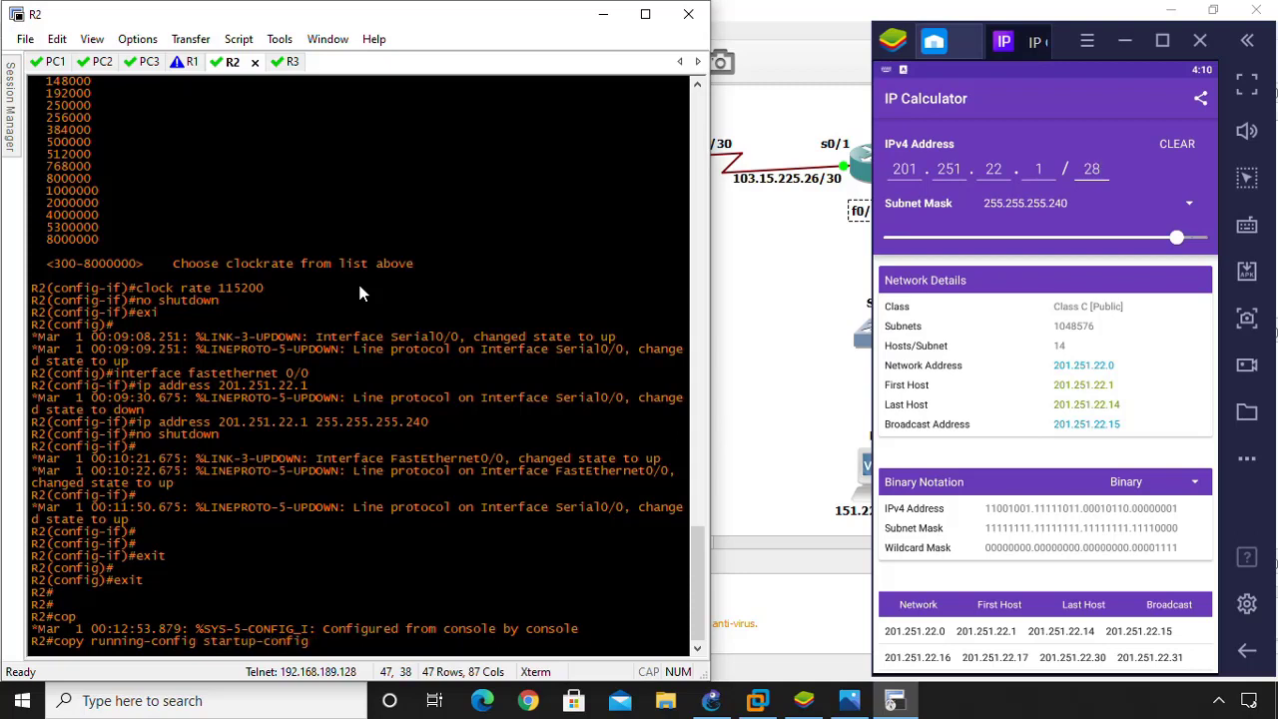
pyautogui.press('Return')
pyautogui.press('Return')
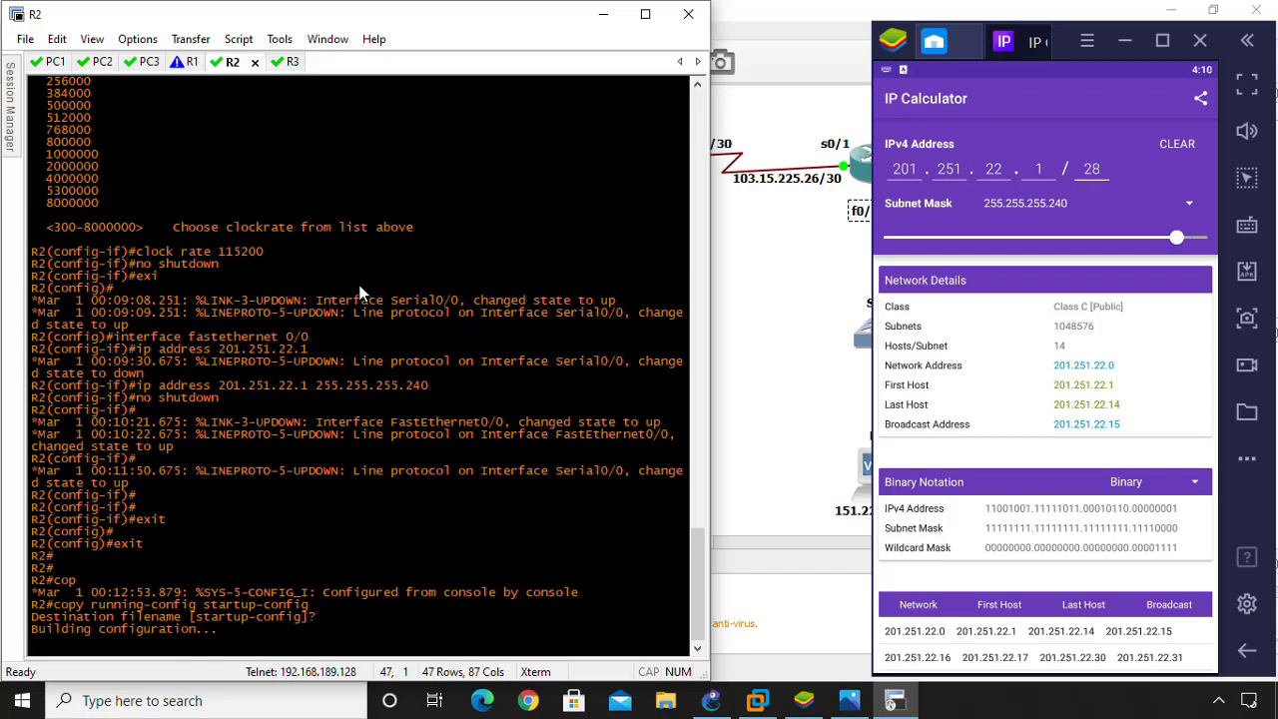
pyautogui.press('Return')
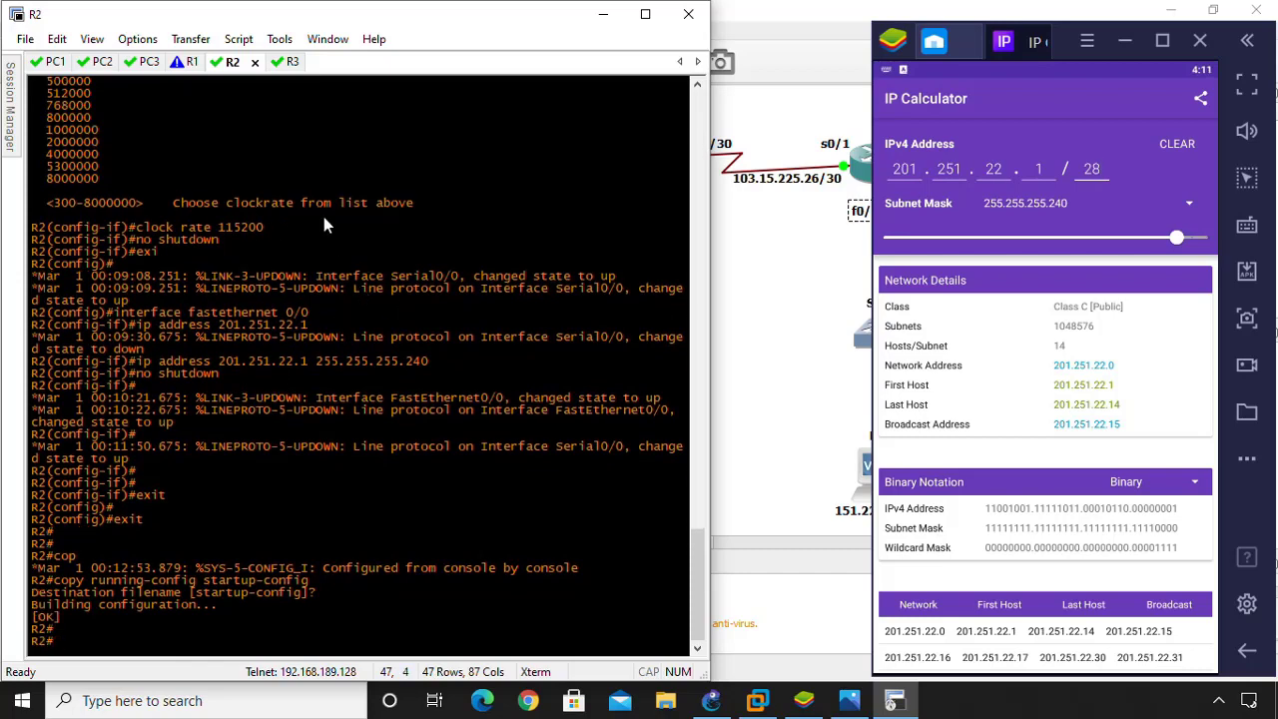
# Step: Try configuring PC1 with ip address 166.15.26.50/29 166.15.26.49, checking the /29 prefix in the IP Calculator before submitting
pyautogui.click(176, 72)
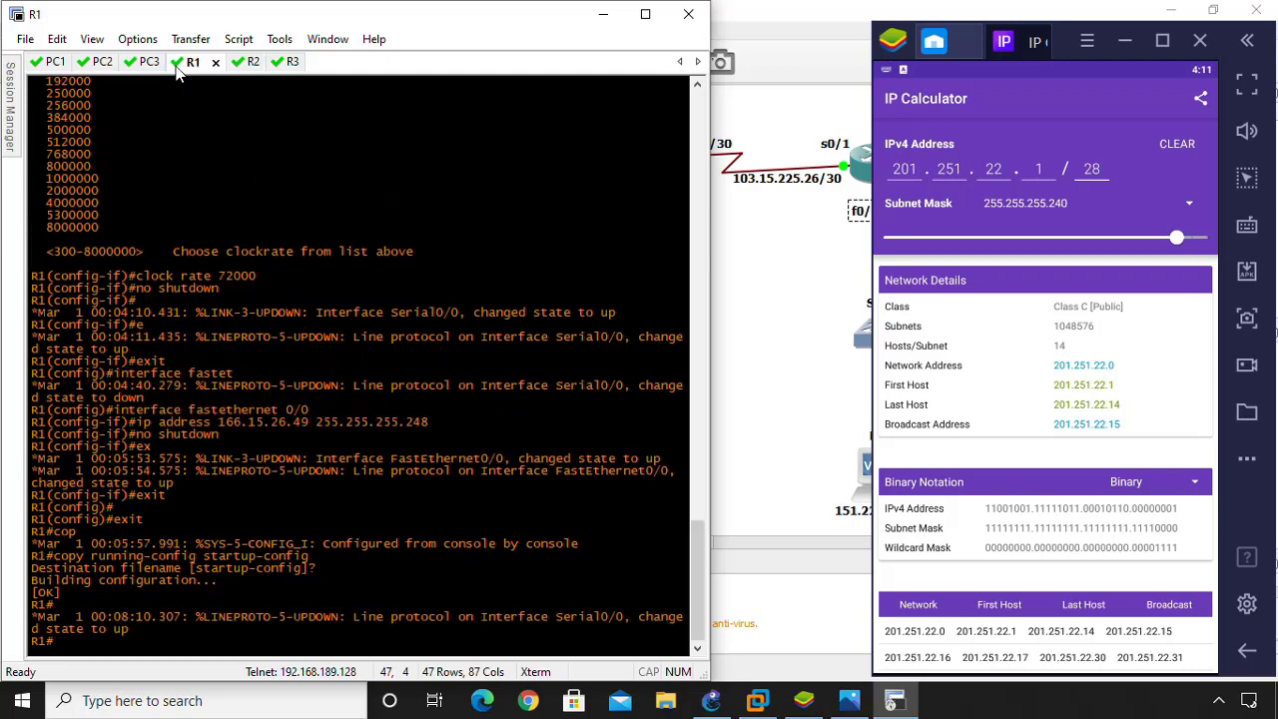
pyautogui.click(50, 63)
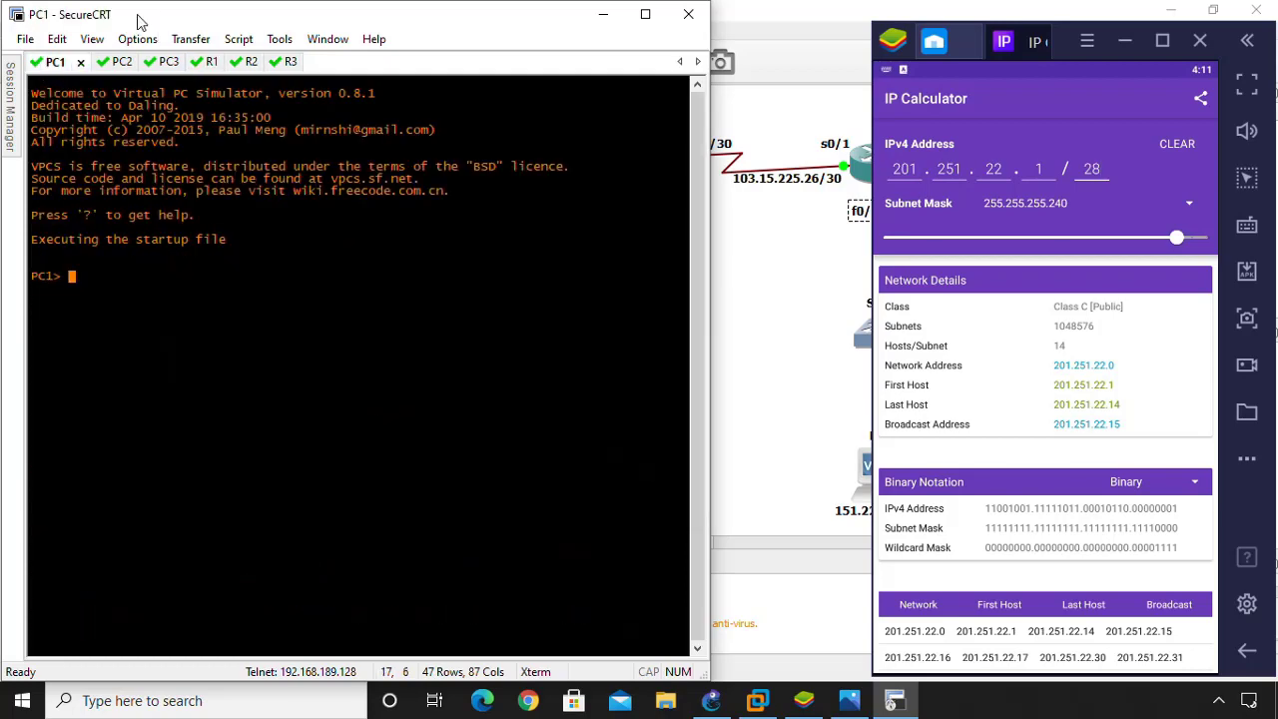
pyautogui.moveTo(143, 18); pyautogui.dragTo(579, 40)
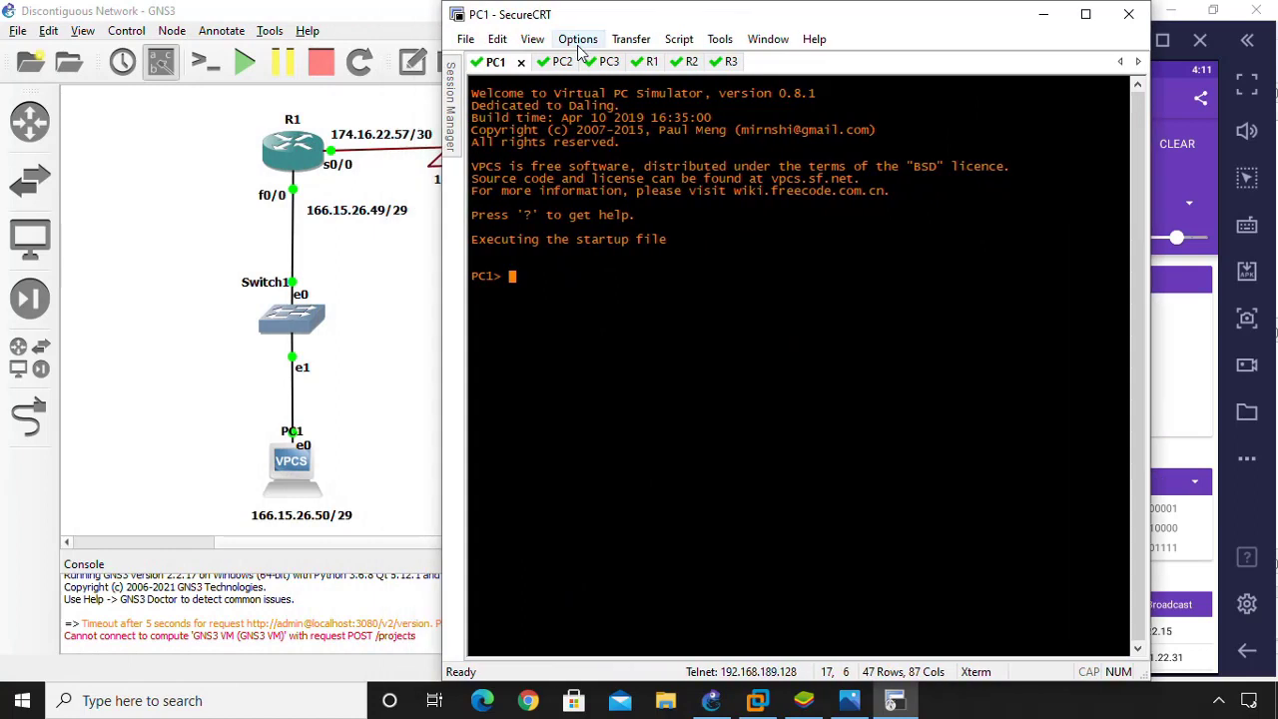
pyautogui.write('ip')
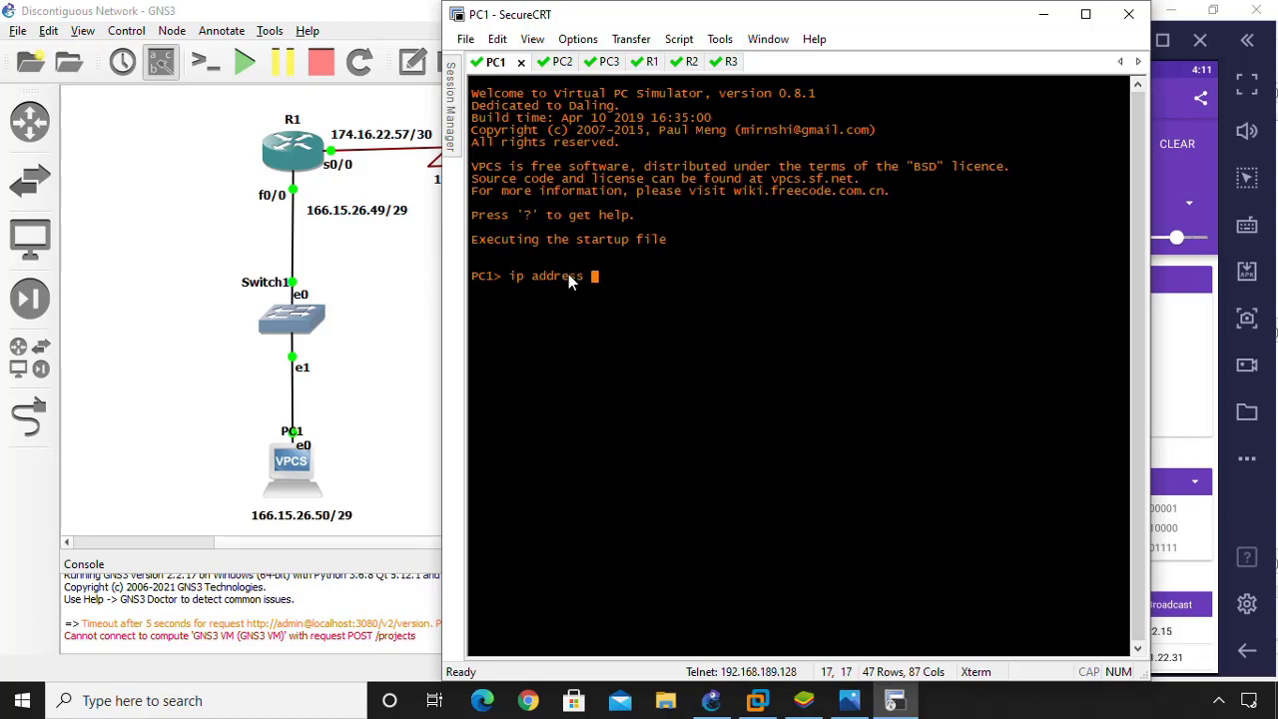
pyautogui.write('address 166.15.26.50')
pyautogui.moveTo(648, 15); pyautogui.dragTo(444, 15)
pyautogui.click(1098, 175)
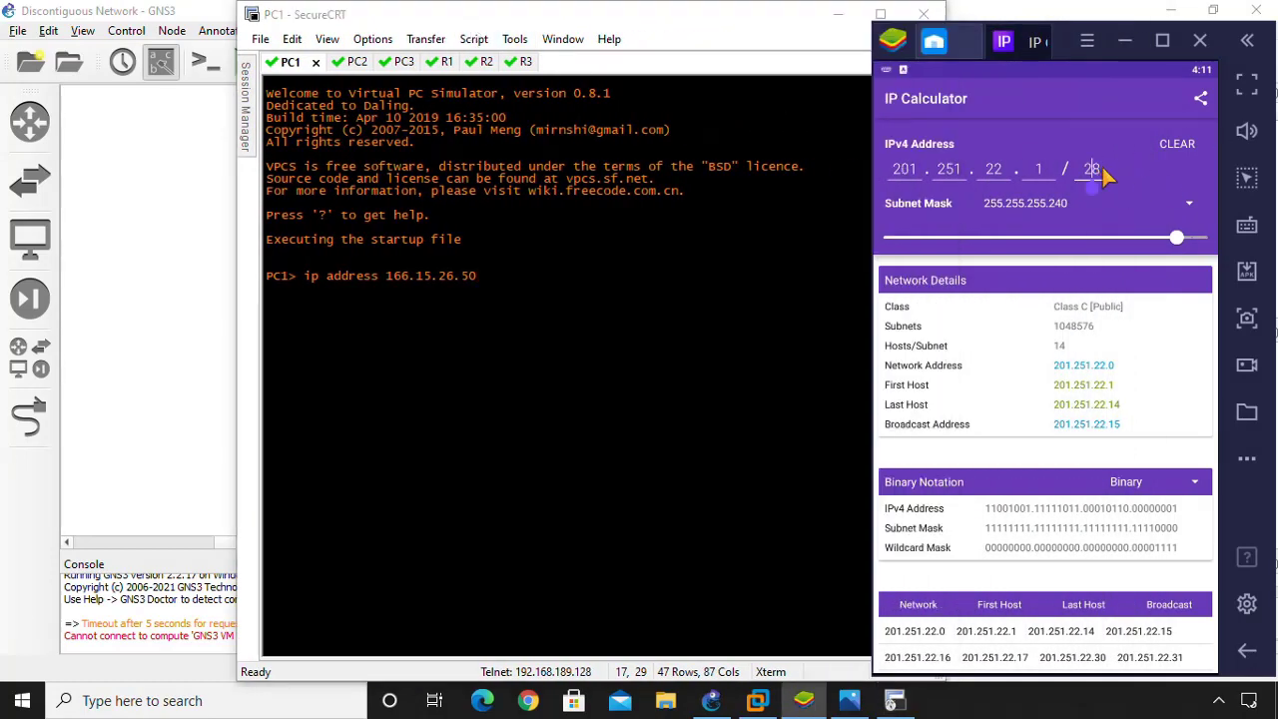
pyautogui.press('BackSpace')
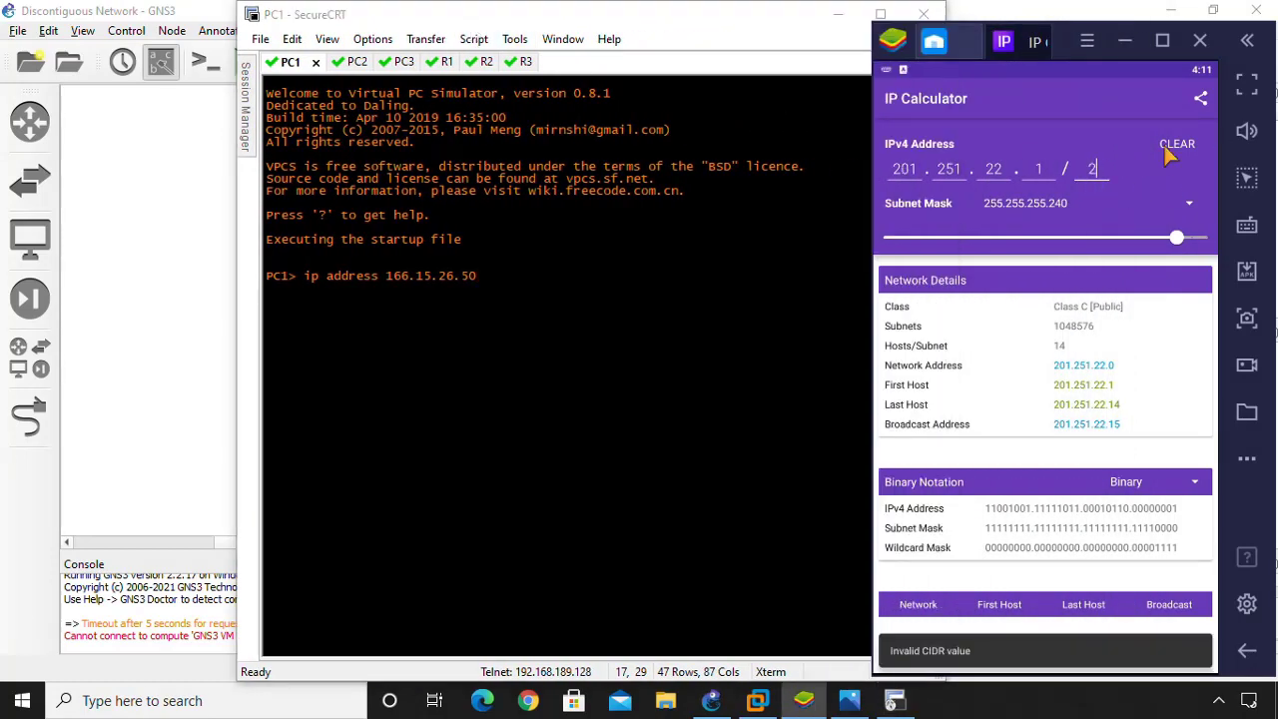
pyautogui.write('9')
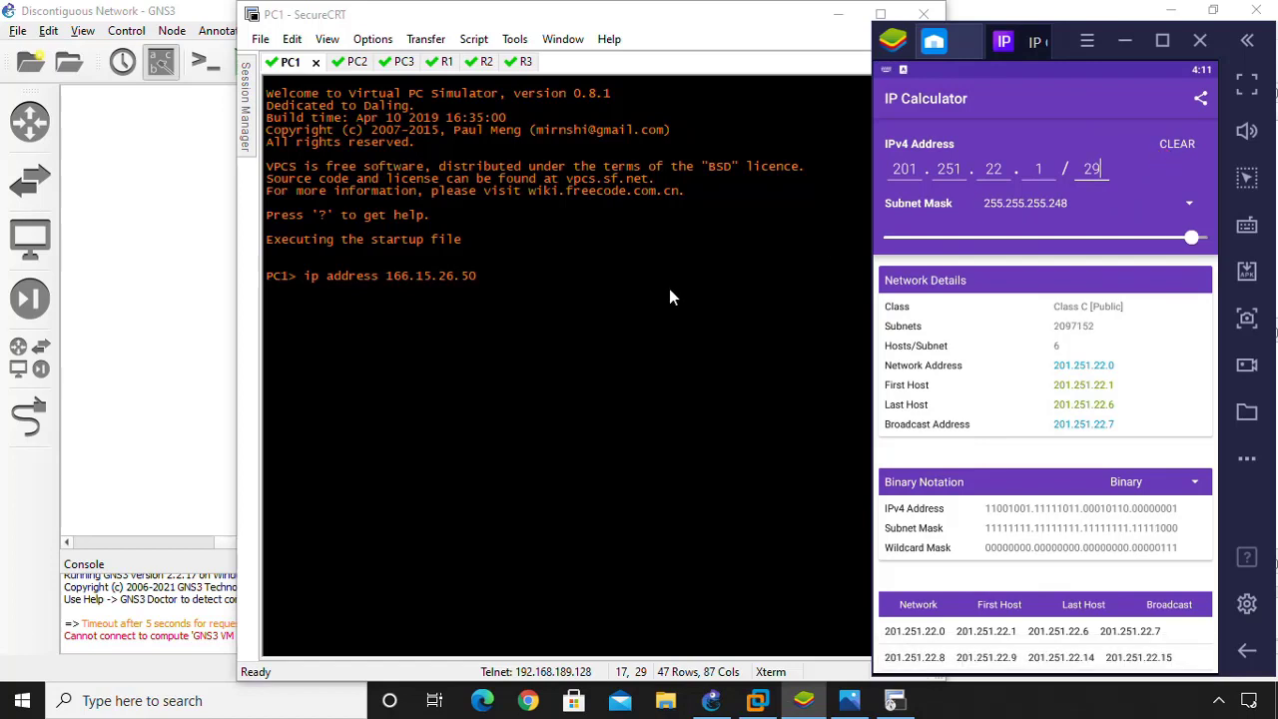
pyautogui.click(506, 284)
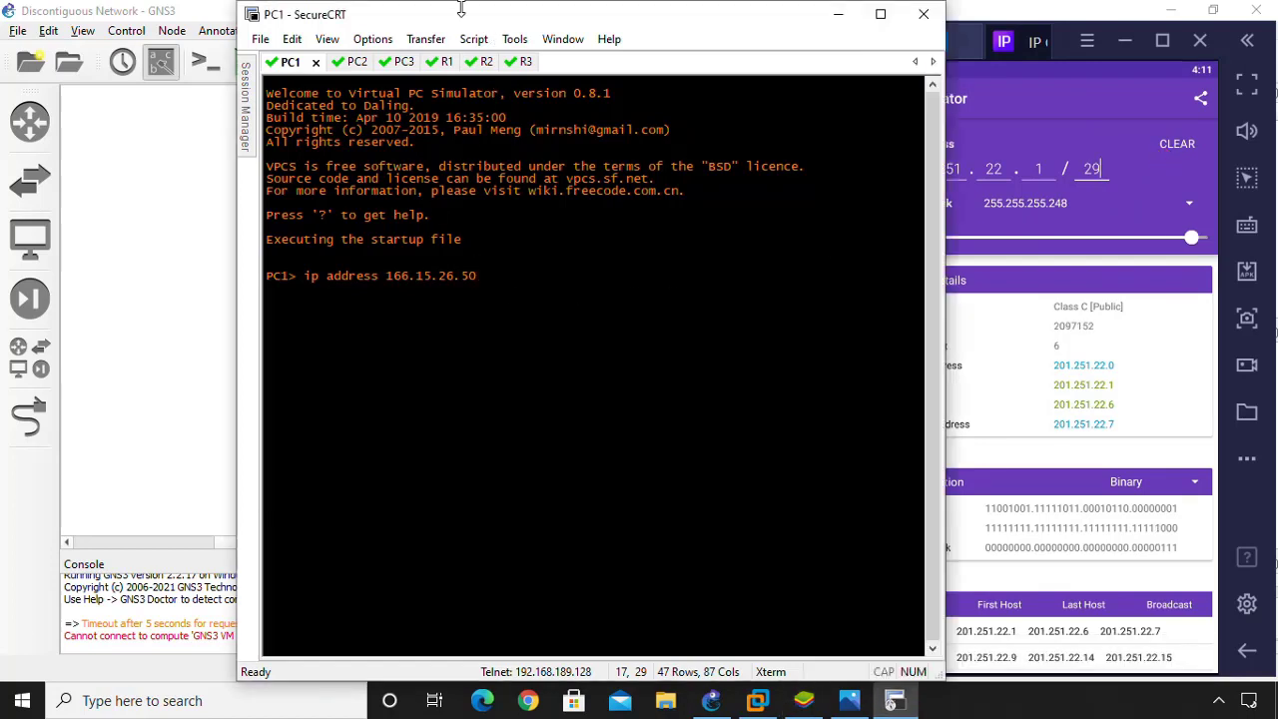
pyautogui.moveTo(446, 21); pyautogui.dragTo(620, 22)
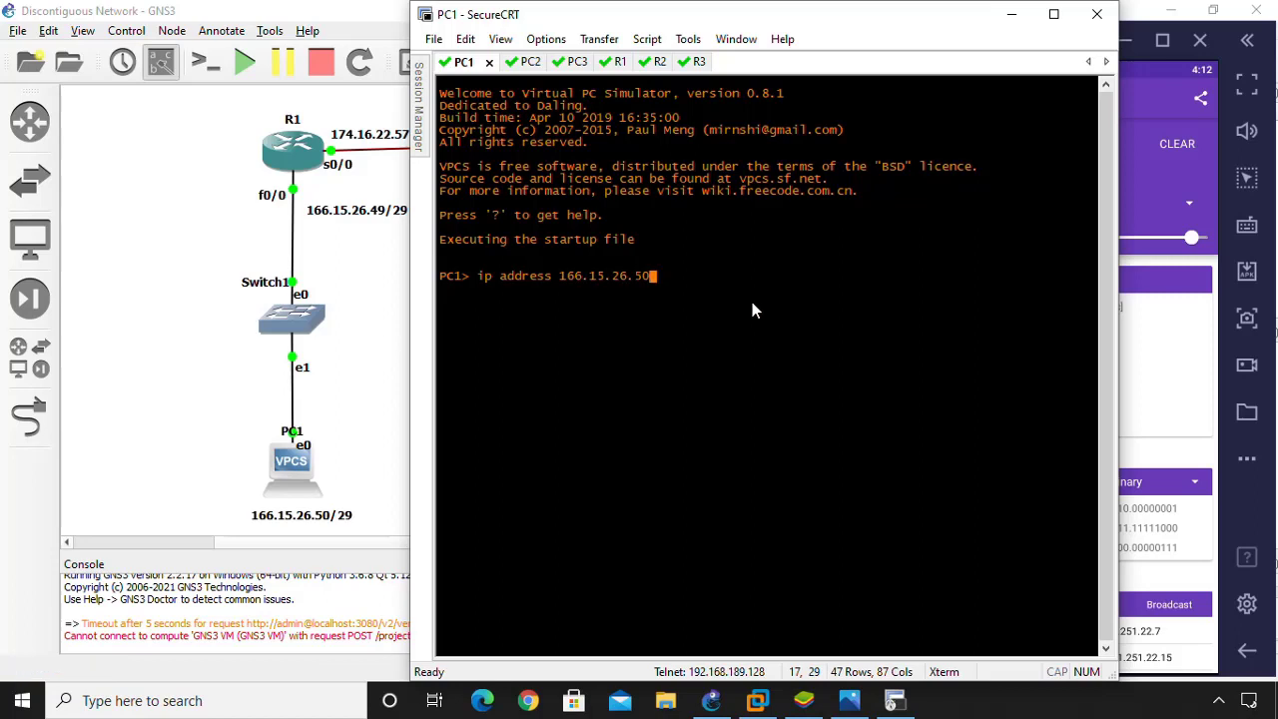
pyautogui.write('/29 166.15.26.49')
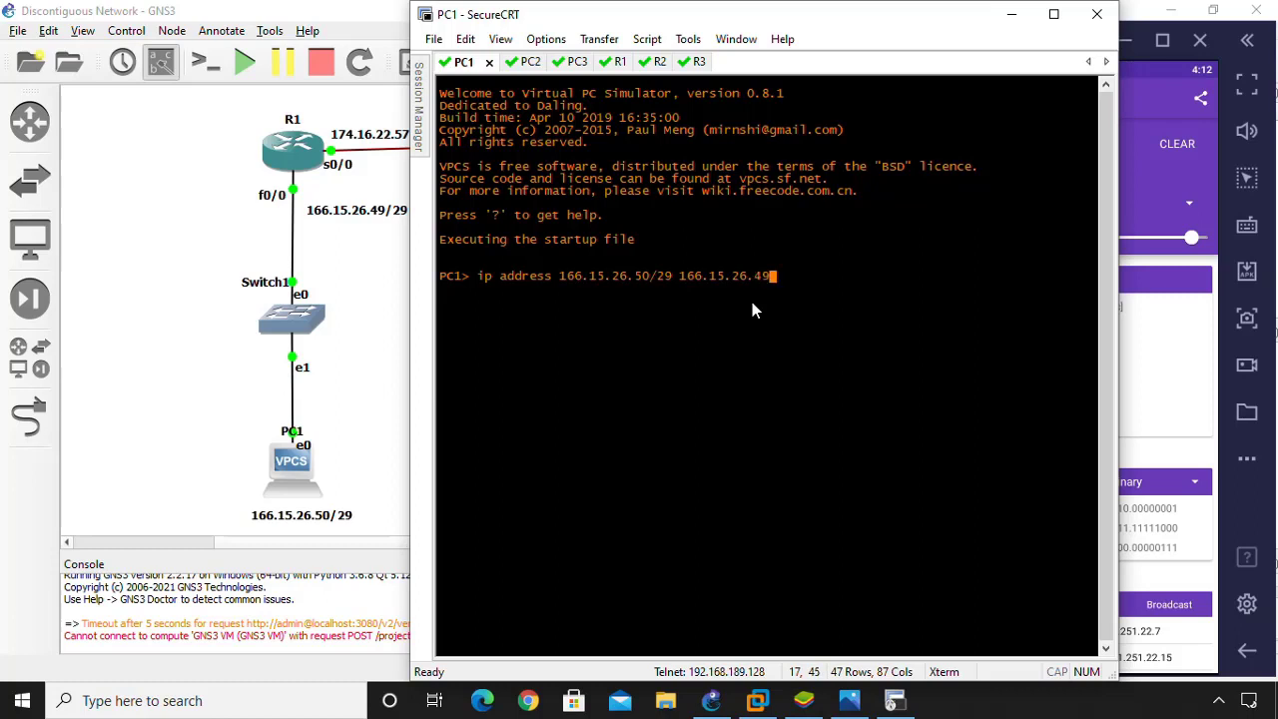
pyautogui.press('Return')
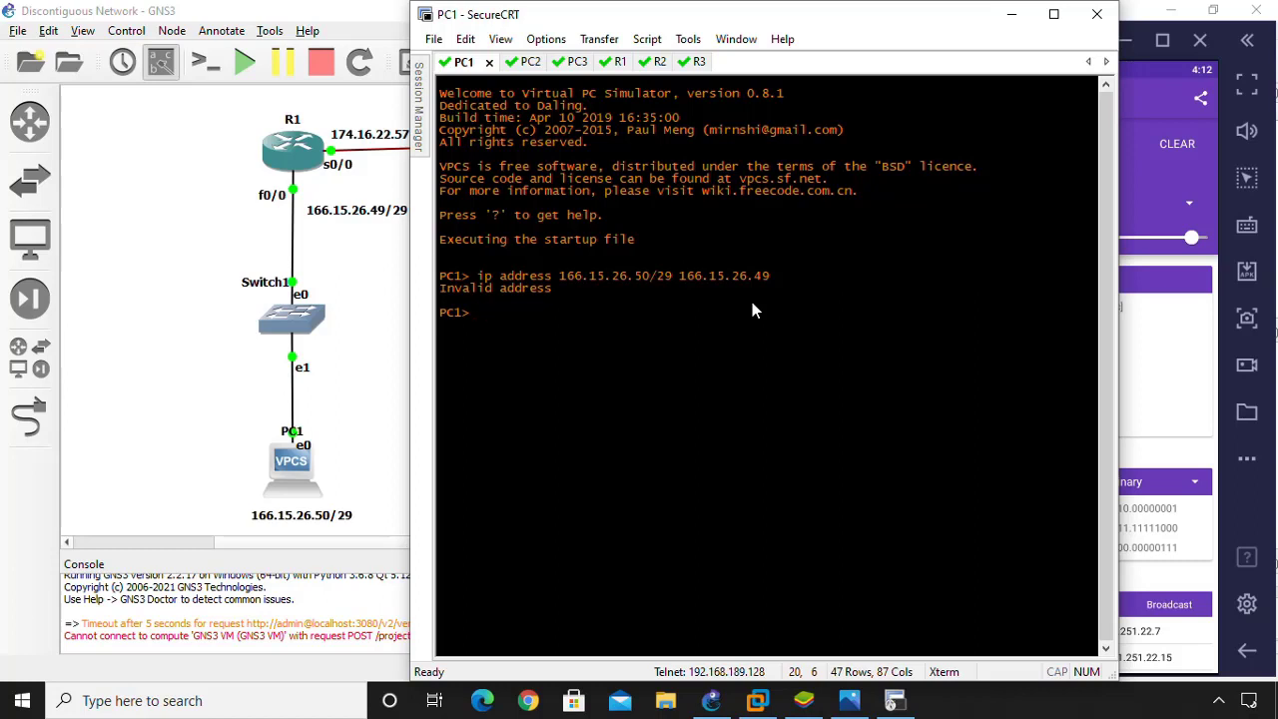
# Step: Recall PC1's last command and resubmit it without the address keyword as ip 166.15.26.50/29 166.15.26.49
pyautogui.press('Up')
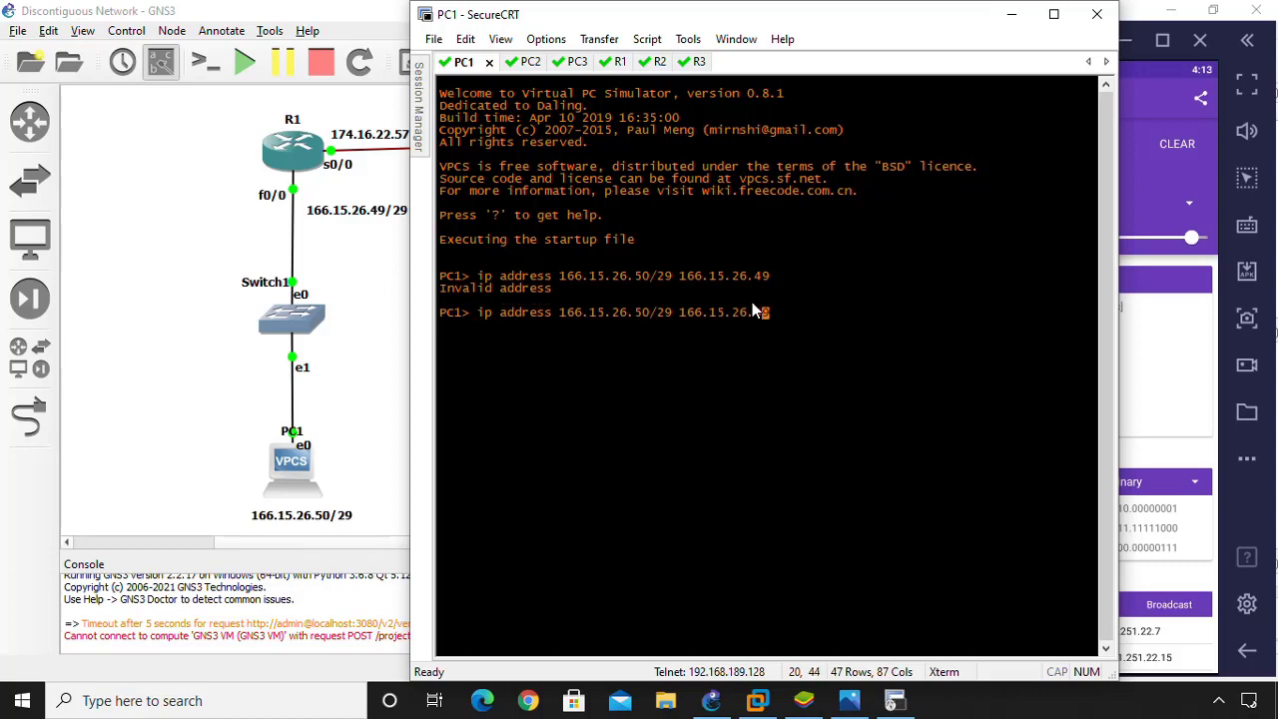
pyautogui.press('Left')
pyautogui.press('Left')
pyautogui.press('Left')
pyautogui.press('Left')
pyautogui.press('Left')
pyautogui.press('Left')
pyautogui.press('Left')
pyautogui.press('Left')
pyautogui.press('Left')
pyautogui.press('Left')
pyautogui.press('Left')
pyautogui.press('Left')
pyautogui.press('Left')
pyautogui.press('Left')
pyautogui.press('Left')
pyautogui.press('Left')
pyautogui.press('Left')
pyautogui.press('Left')
pyautogui.press('Left')
pyautogui.press('Left')
pyautogui.press('BackSpace')
pyautogui.press('BackSpace')
pyautogui.press('BackSpace')
pyautogui.press('BackSpace')
pyautogui.press('BackSpace')
pyautogui.press('BackSpace')
pyautogui.press('BackSpace')
pyautogui.press('BackSpace')
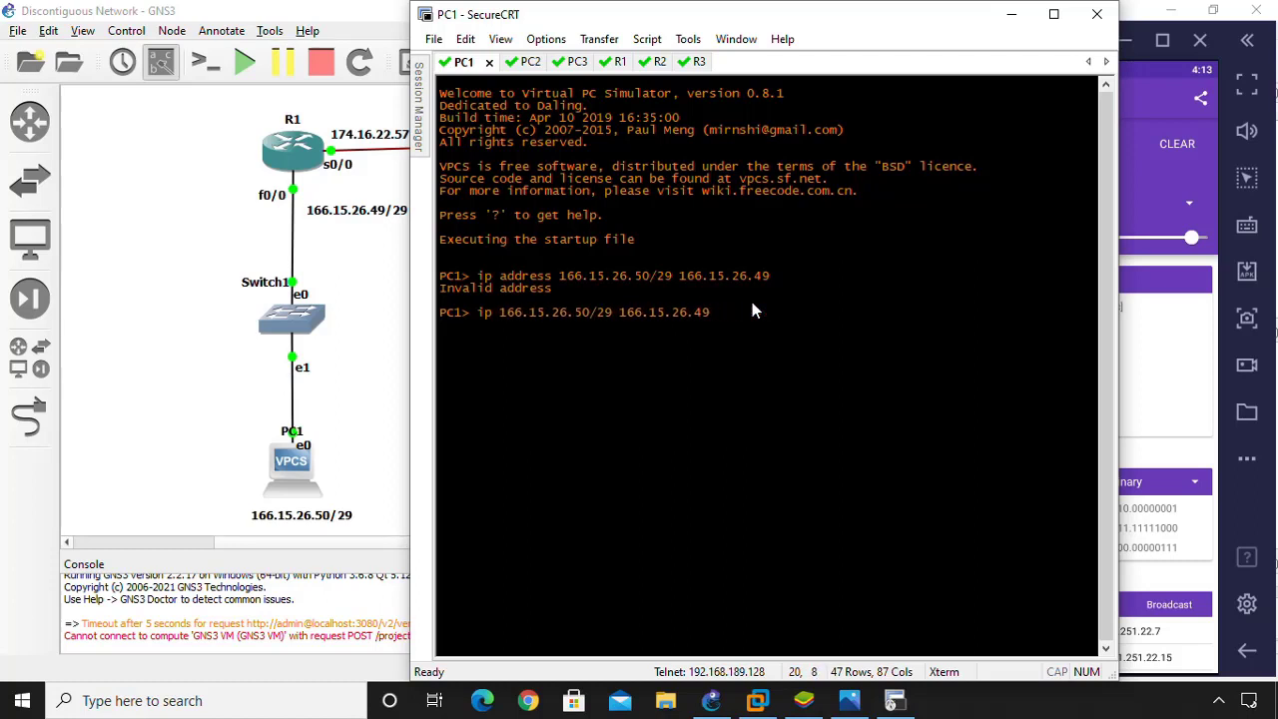
pyautogui.press('Return')
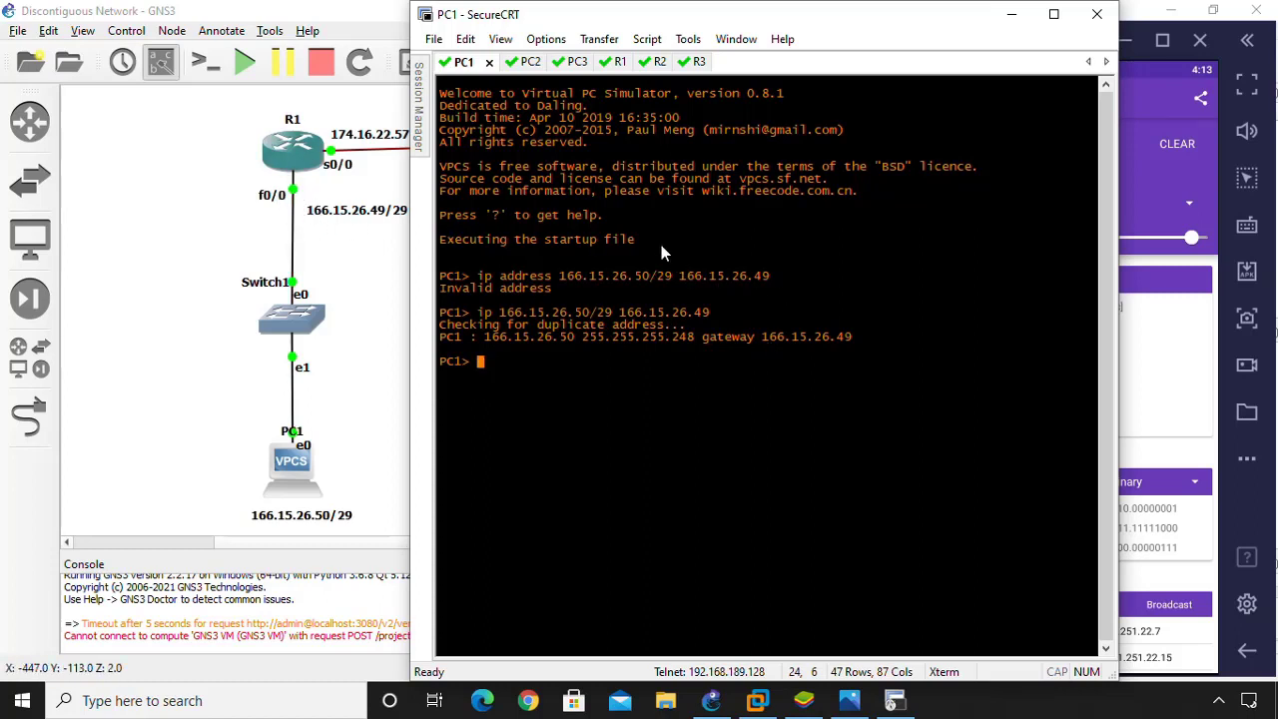
# Step: Assign 201.251.22.2/28 with gateway 201.251.22.1 to PC2, following the address labels in the topology
pyautogui.click(525, 61)
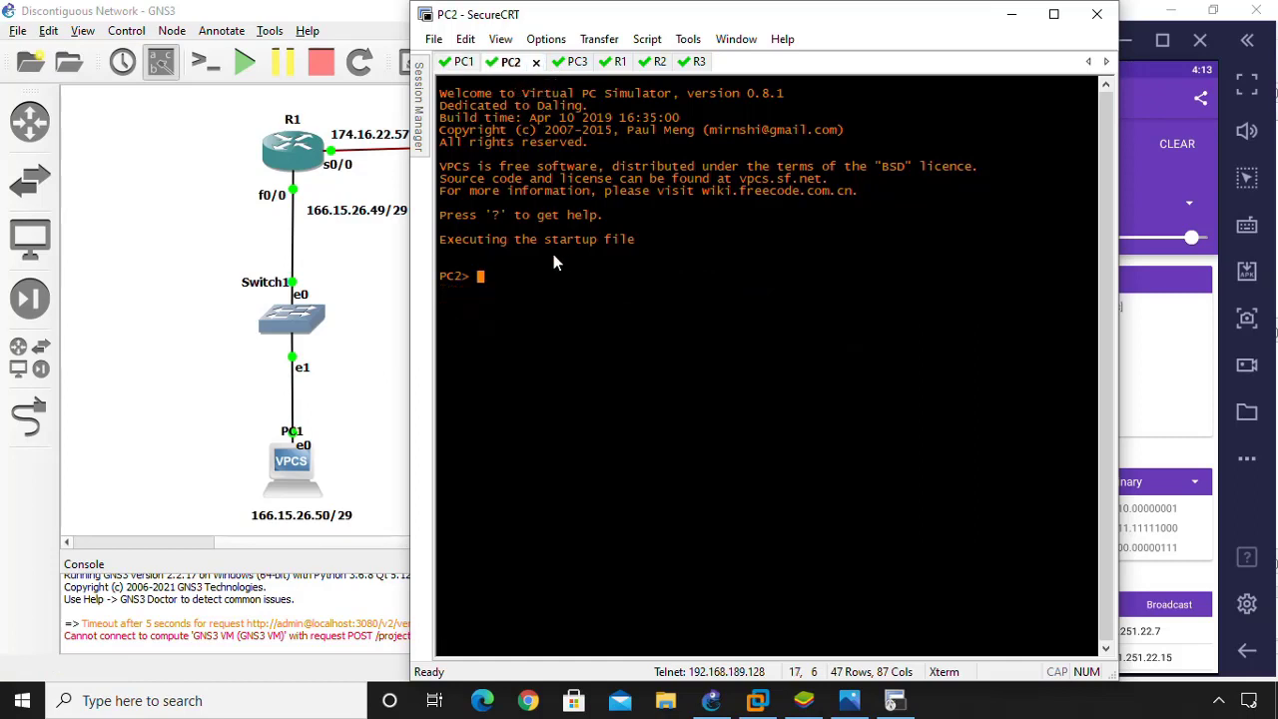
pyautogui.write('ip')
pyautogui.moveTo(599, 12); pyautogui.dragTo(916, 52)
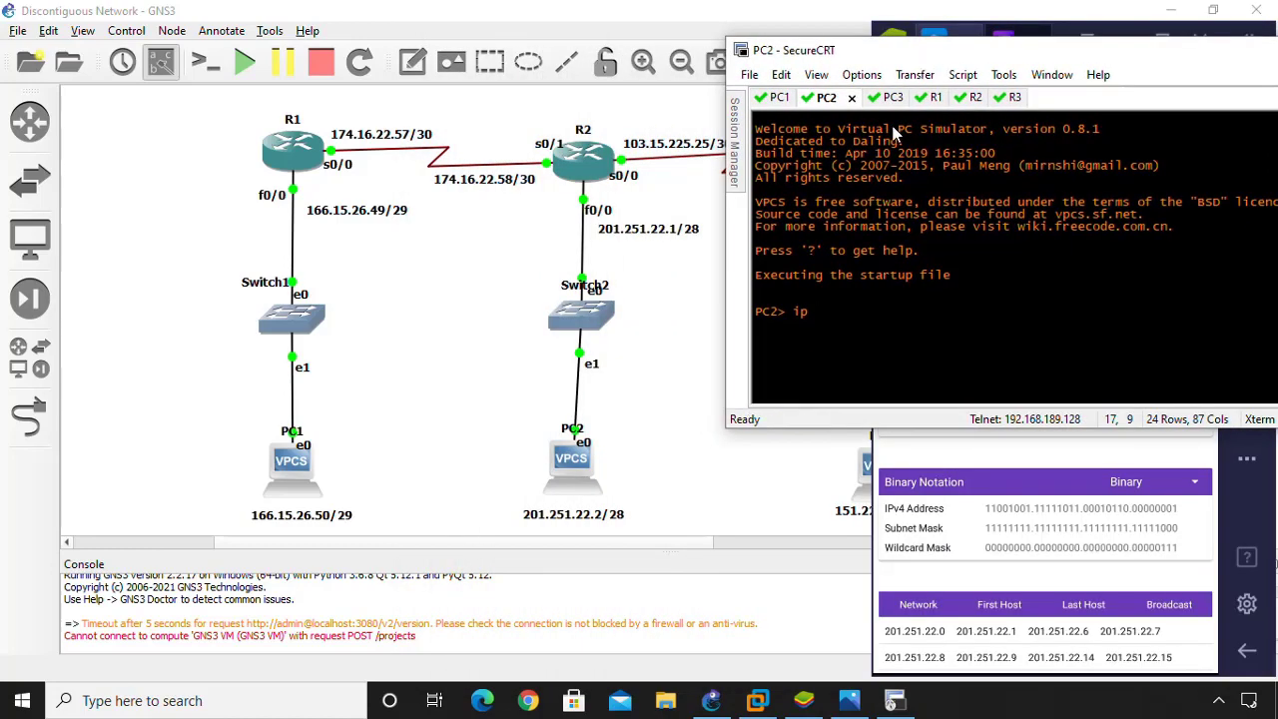
pyautogui.write('201.251.22.2/28')
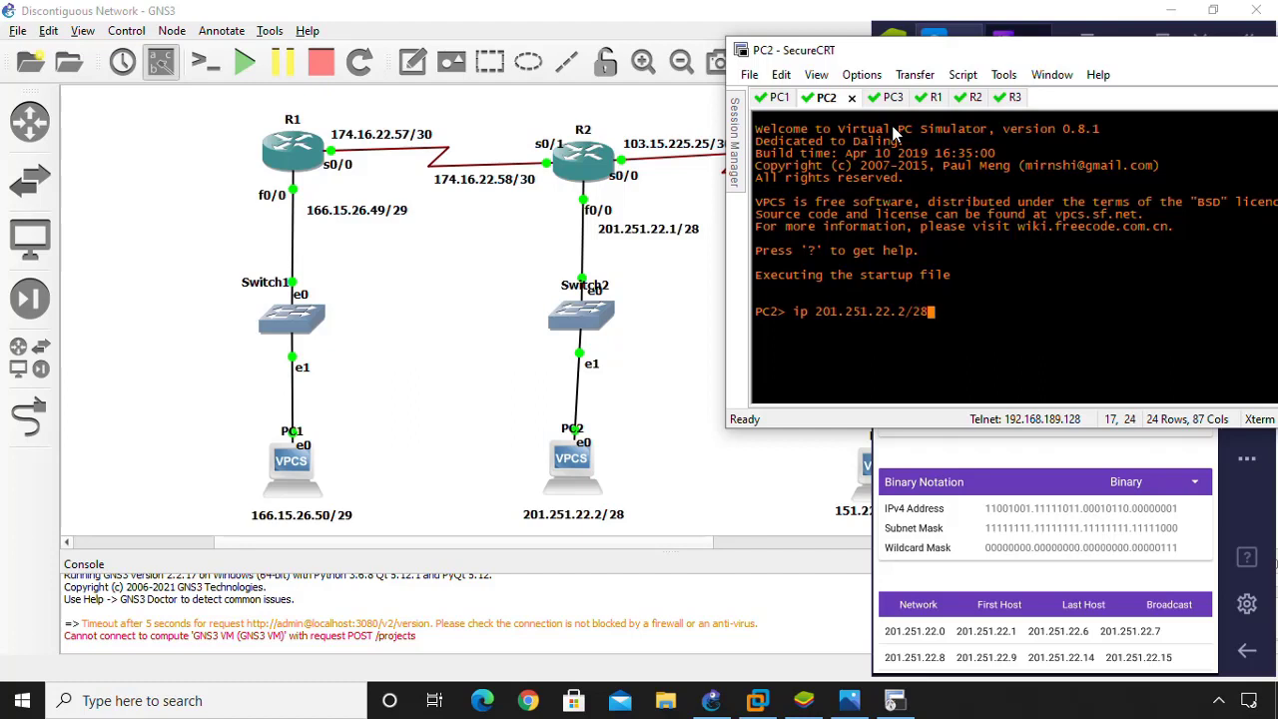
pyautogui.write(' 201.251.22.1')
pyautogui.press('Return')
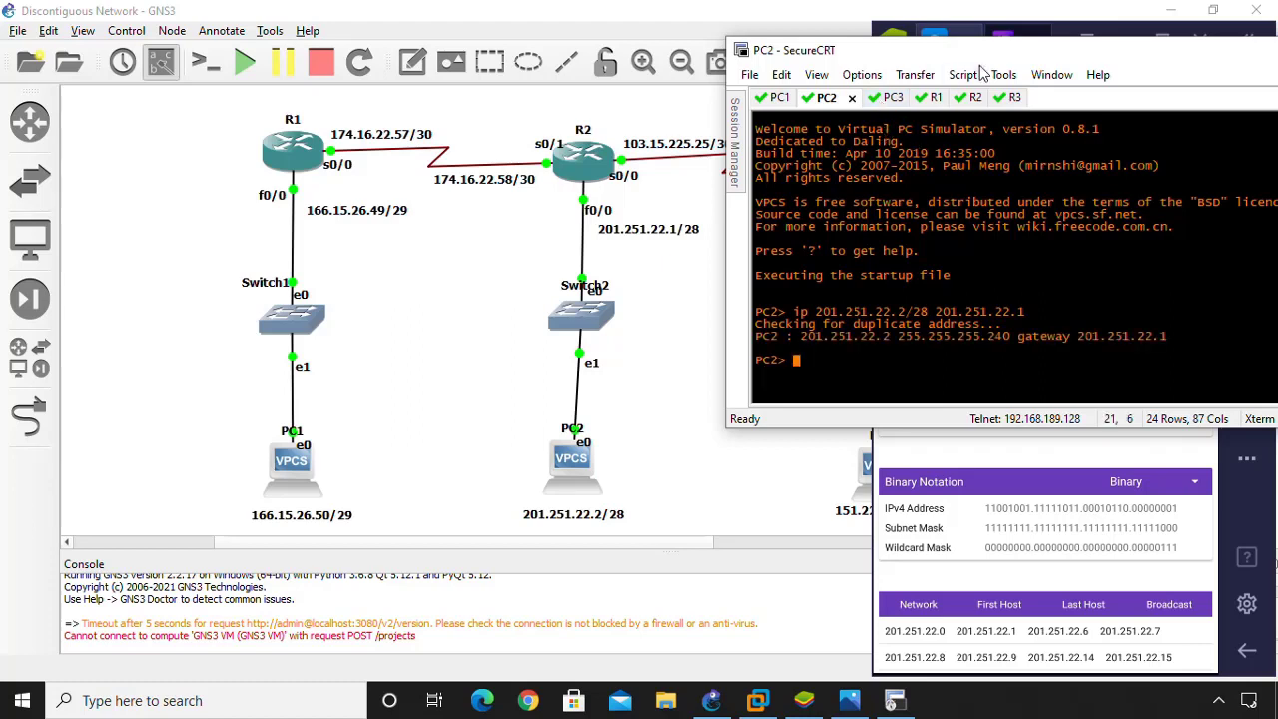
# Step: Assign 151.22.25.34/28 with gateway 151.22.25.33 to PC3, following the address labels in the topology
pyautogui.click(886, 97)
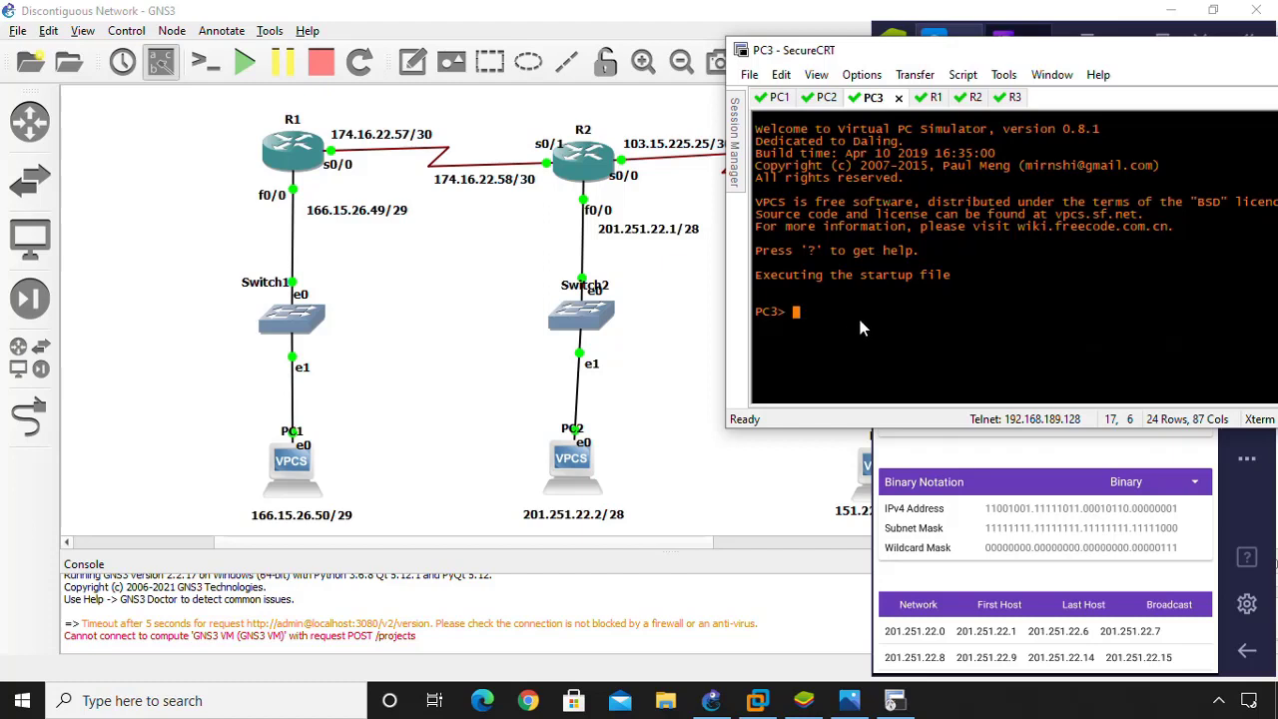
pyautogui.write('ip')
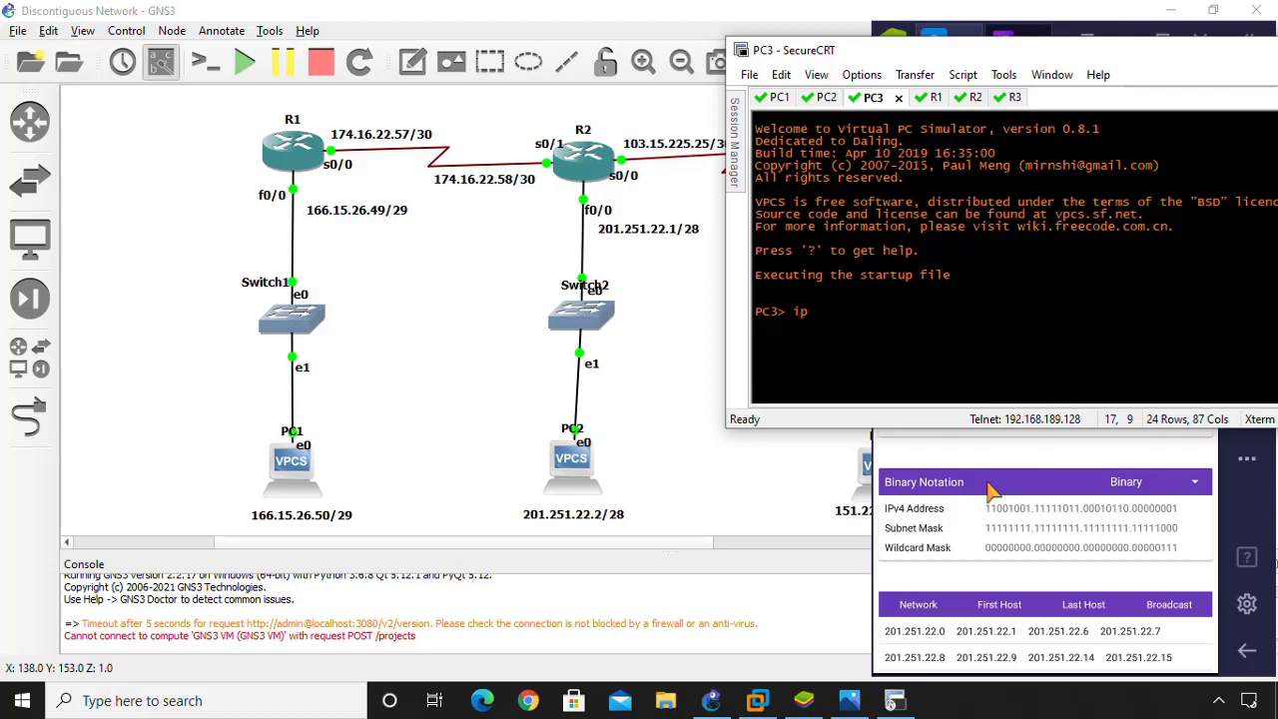
pyautogui.click(808, 471)
pyautogui.hscroll(5, 808, 472)
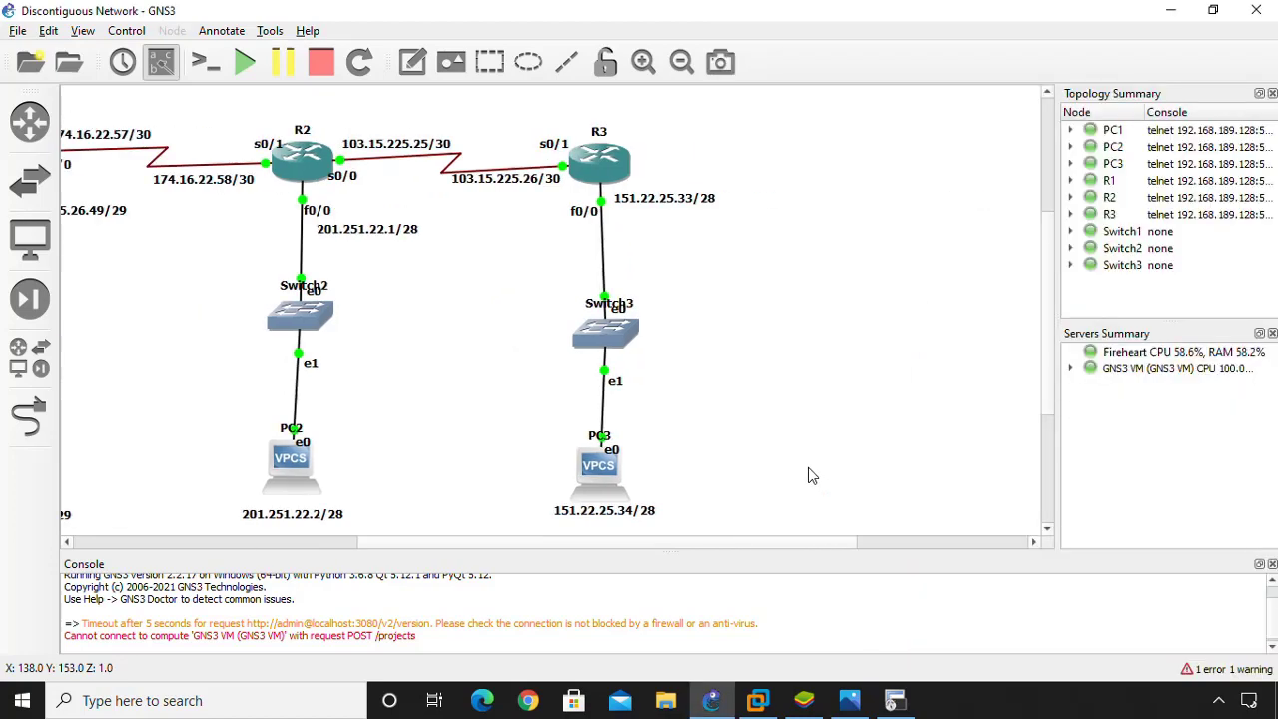
pyautogui.hscroll(2, 807, 468)
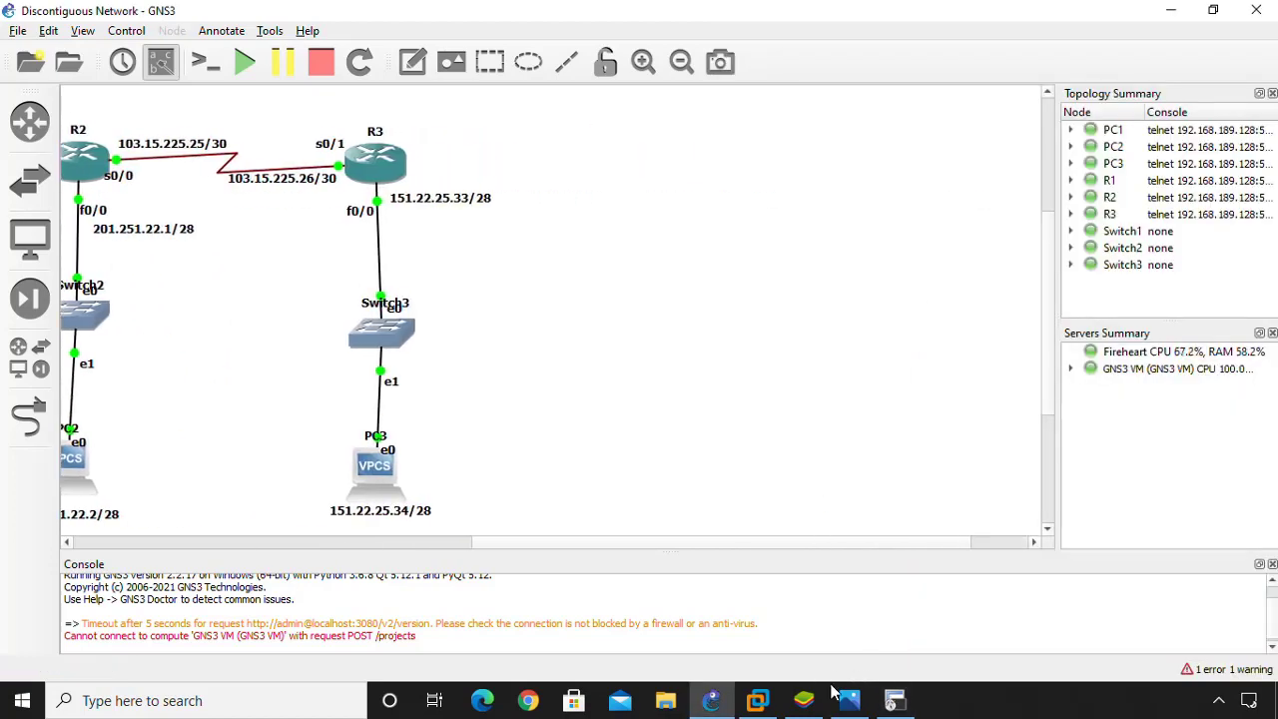
pyautogui.click(889, 704)
pyautogui.write('ip ')
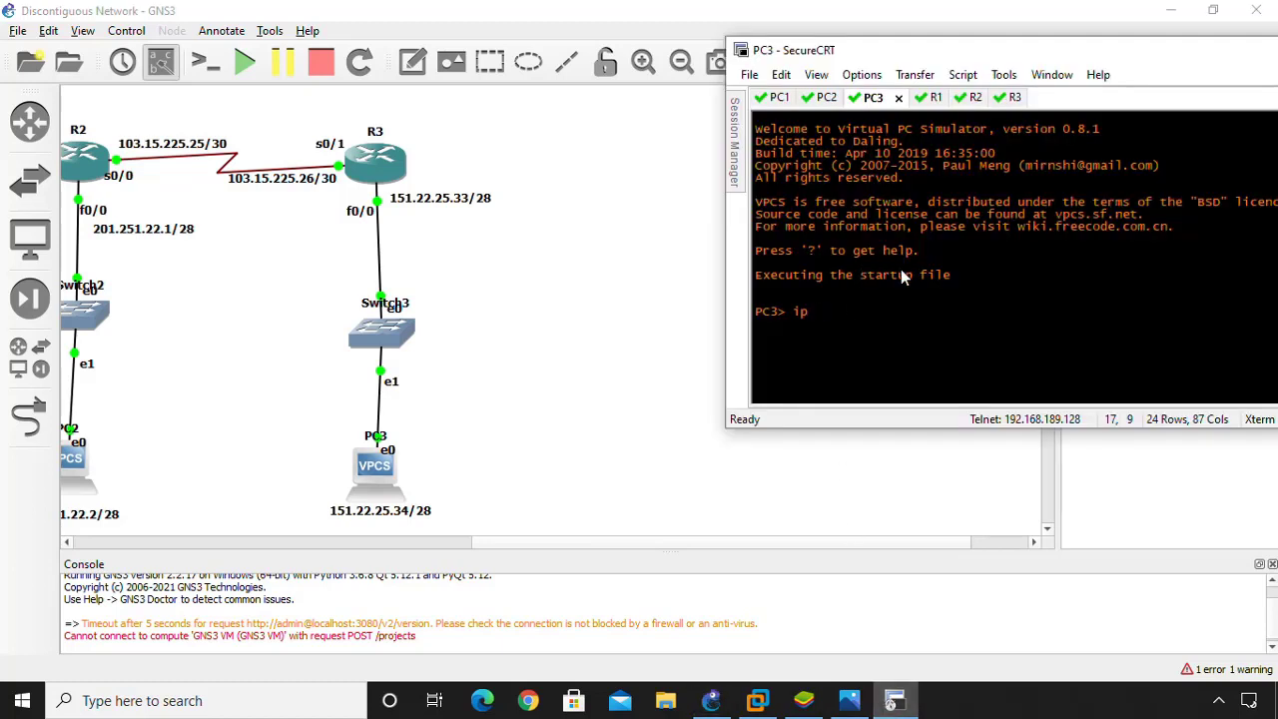
pyautogui.write('151.22.25.34/28 151.22.25.33')
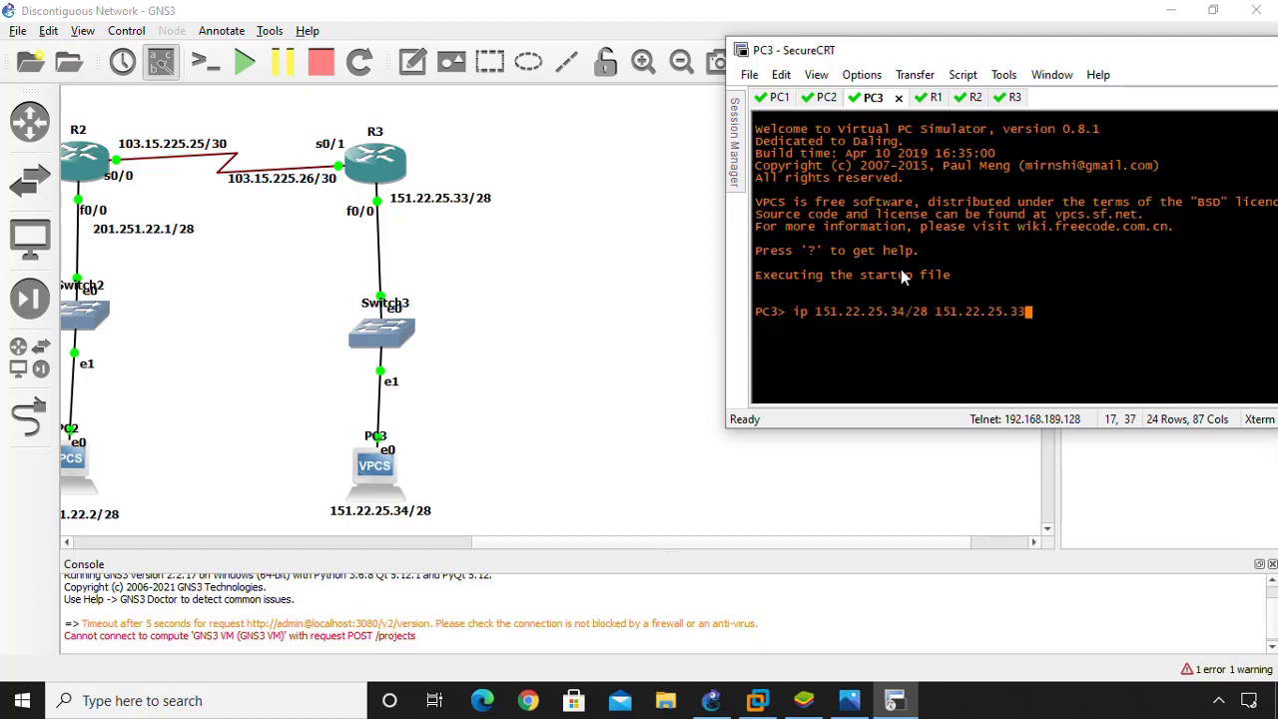
pyautogui.press('Return')
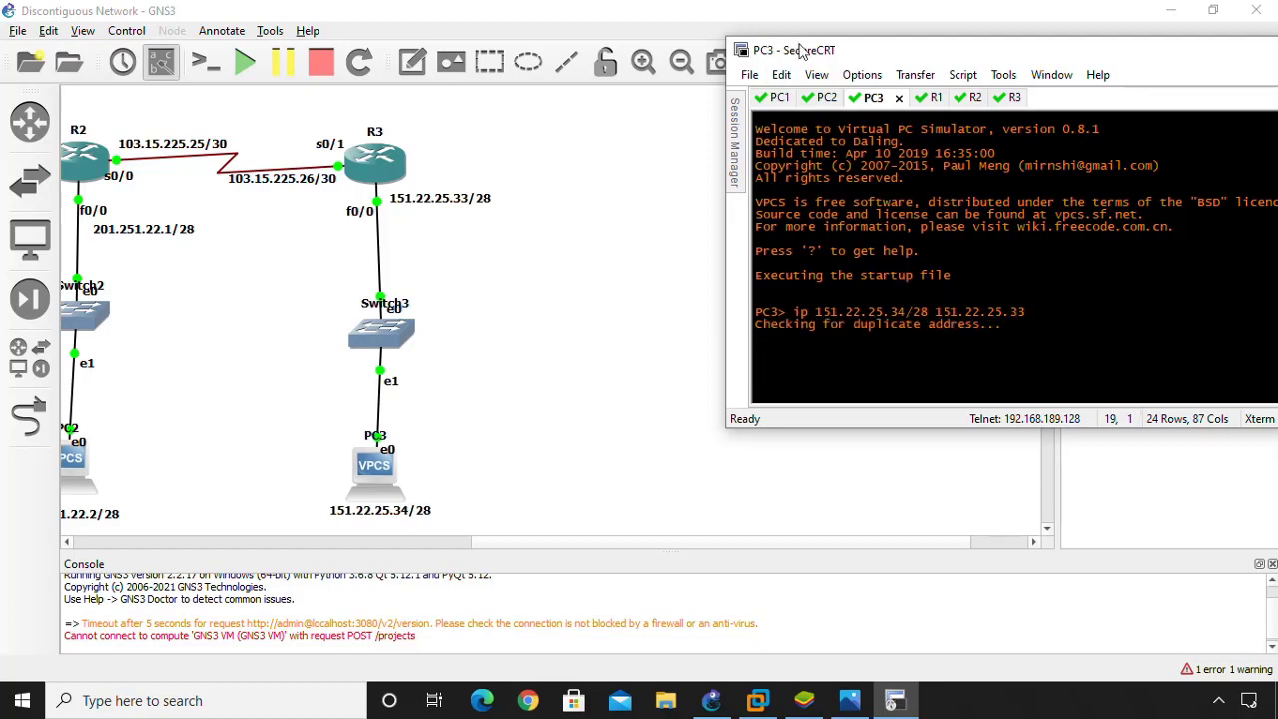
# Step: Enlarge the console window over the topology and try the ip address command without arguments on PC3
pyautogui.moveTo(799, 55); pyautogui.dragTo(677, 44)
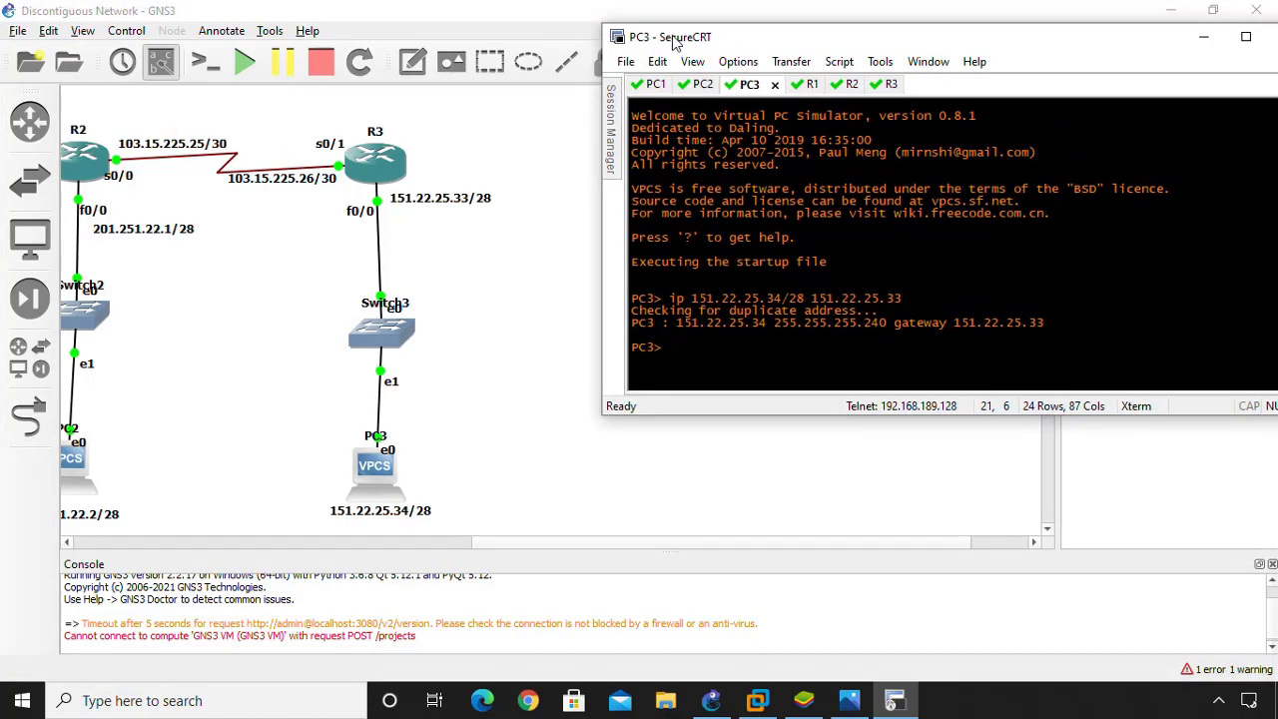
pyautogui.moveTo(688, 419); pyautogui.dragTo(682, 638)
pyautogui.write('i')
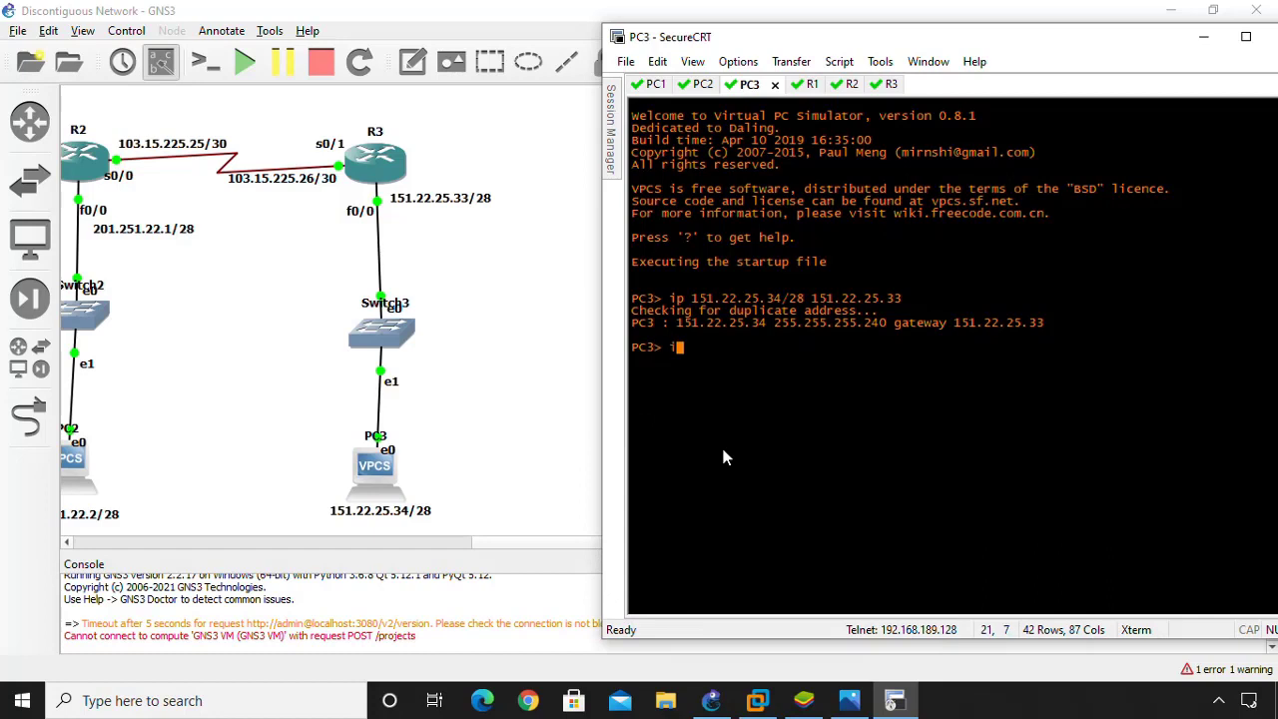
pyautogui.write('p address')
pyautogui.press('Return')
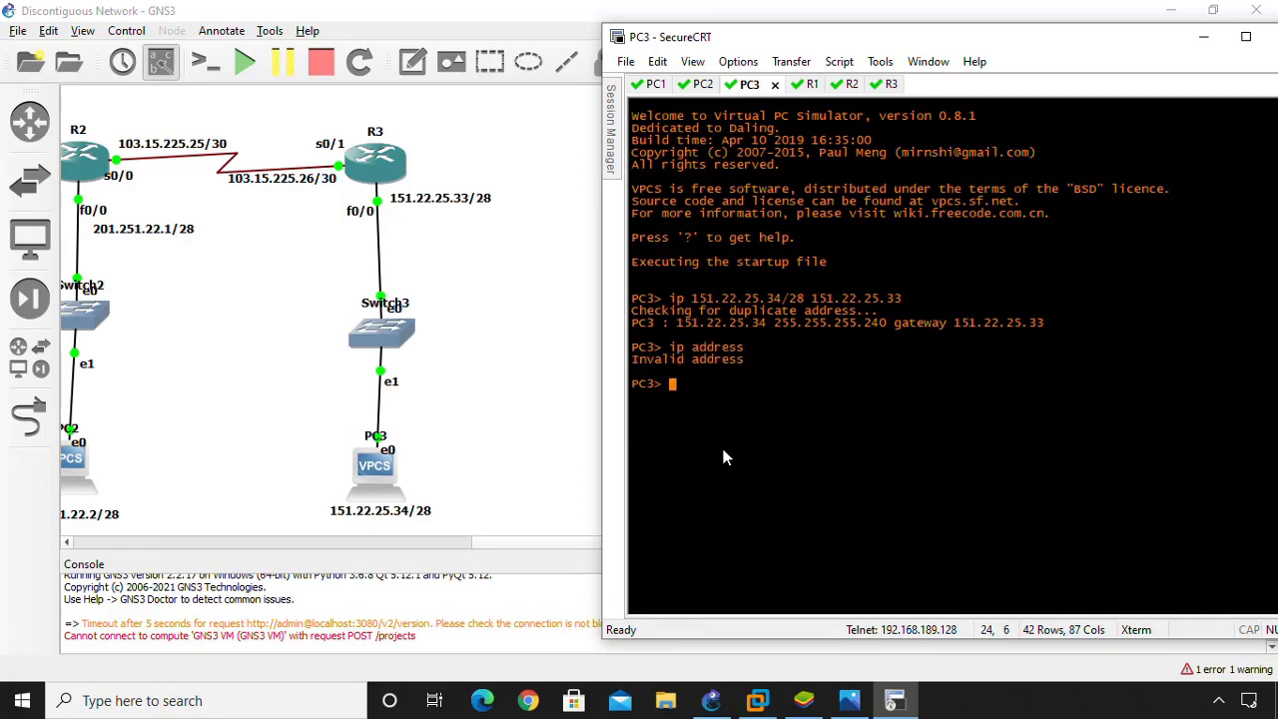
# Step: Query PC3's IP configuration, trying show ip address and resubmitting the command as show ip
pyautogui.write('show ip address')
pyautogui.press('Return')
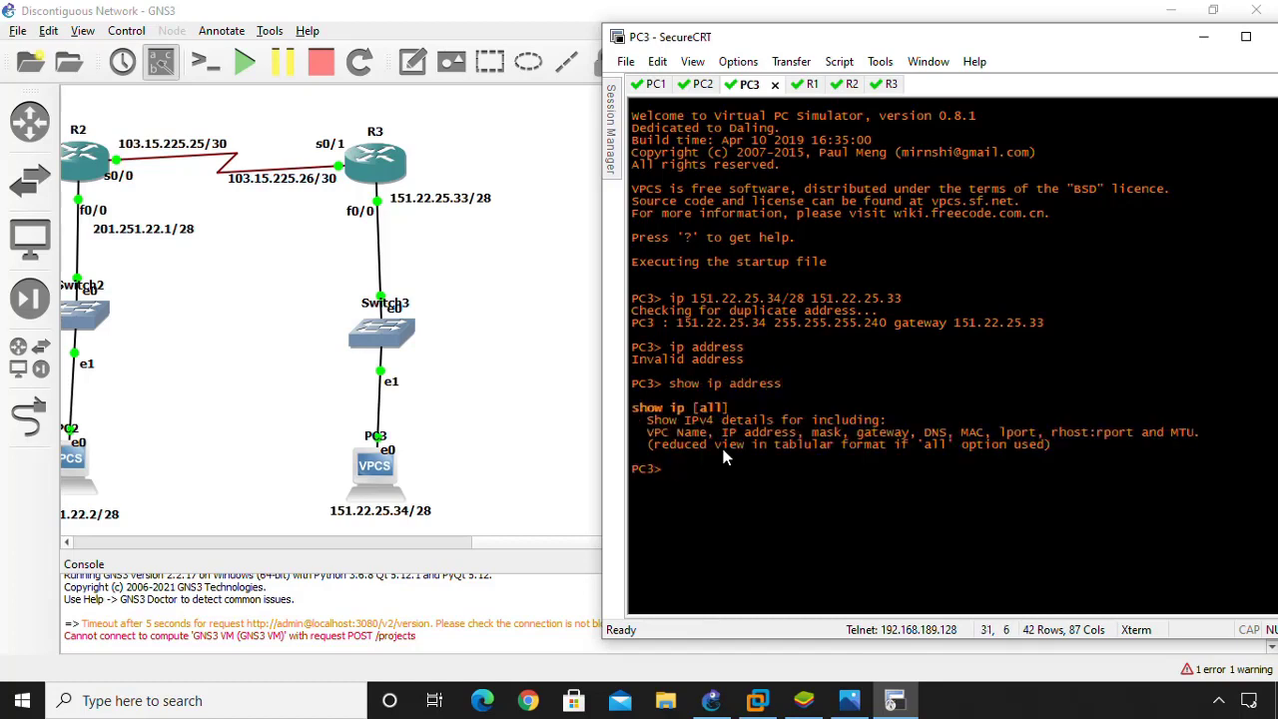
pyautogui.press('Up')
pyautogui.press('BackSpace')
pyautogui.press('BackSpace')
pyautogui.press('BackSpace')
pyautogui.press('BackSpace')
pyautogui.press('BackSpace')
pyautogui.press('BackSpace')
pyautogui.press('BackSpace')
pyautogui.press('Return')
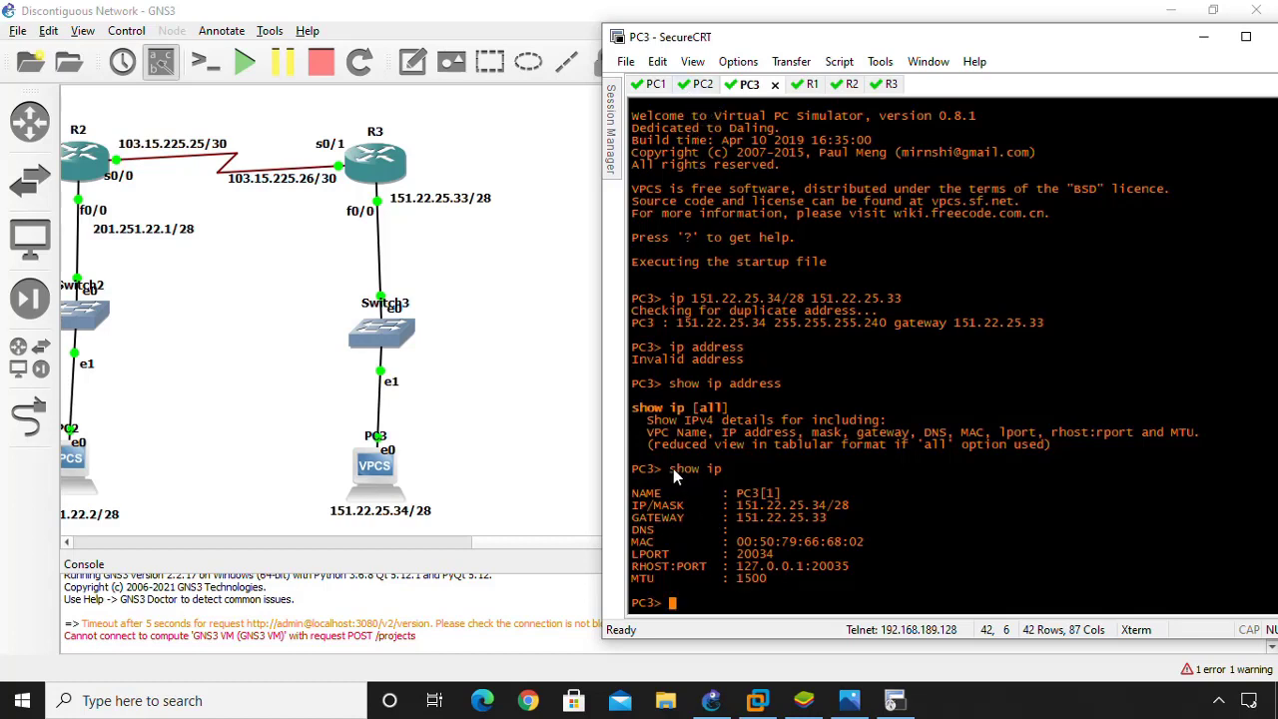
pyautogui.moveTo(669, 468); pyautogui.dragTo(729, 469)
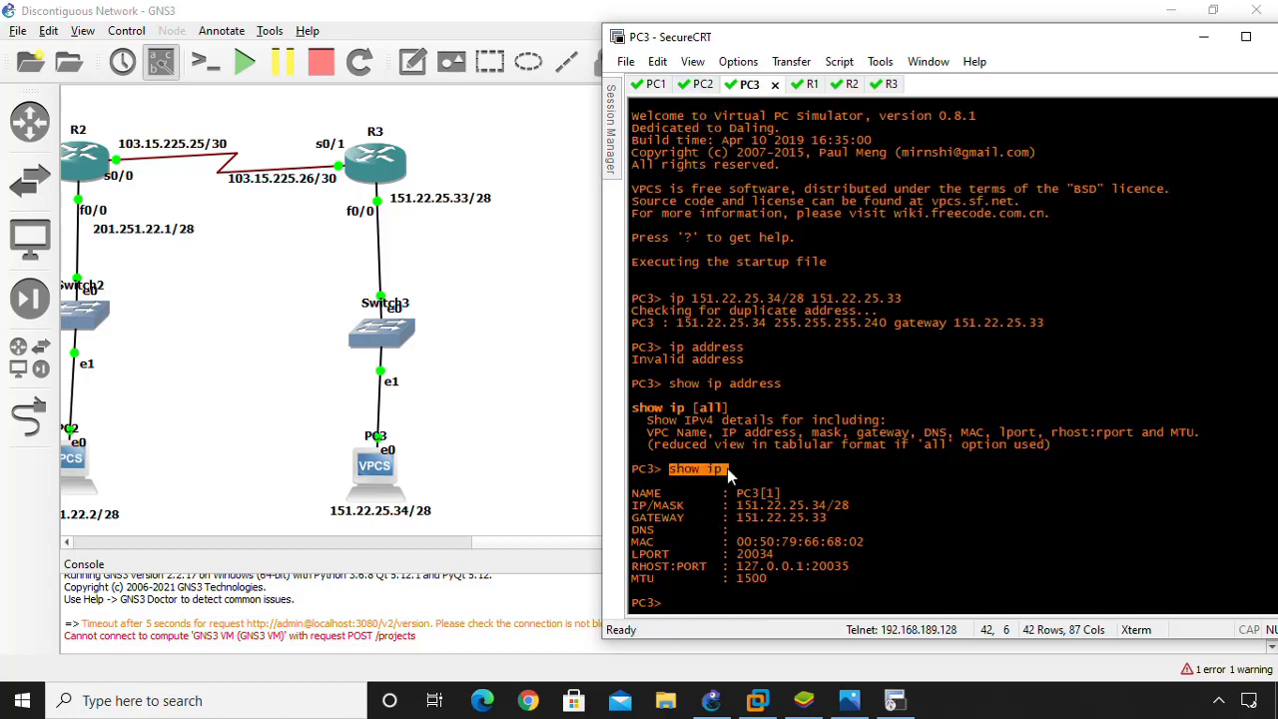
# Step: Display the IP configuration of PC2 and PC1 with the show ip command
pyautogui.click(701, 86)
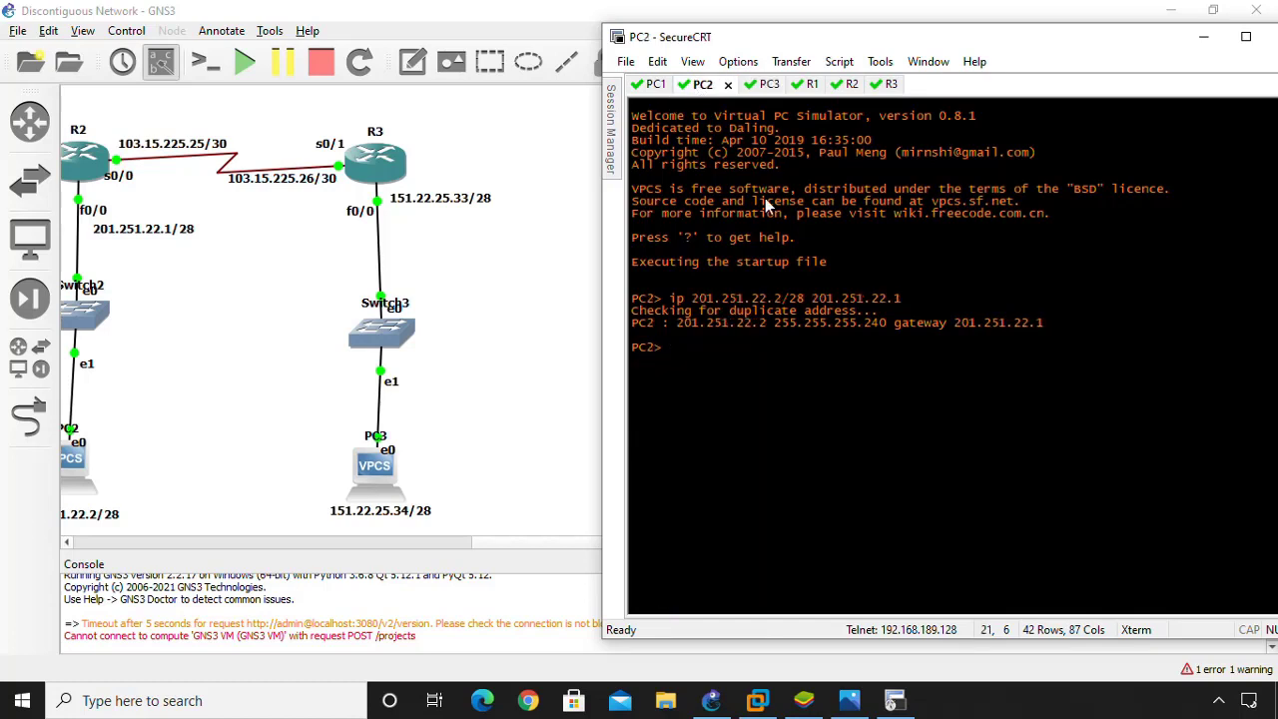
pyautogui.write('show ip')
pyautogui.press('Return')
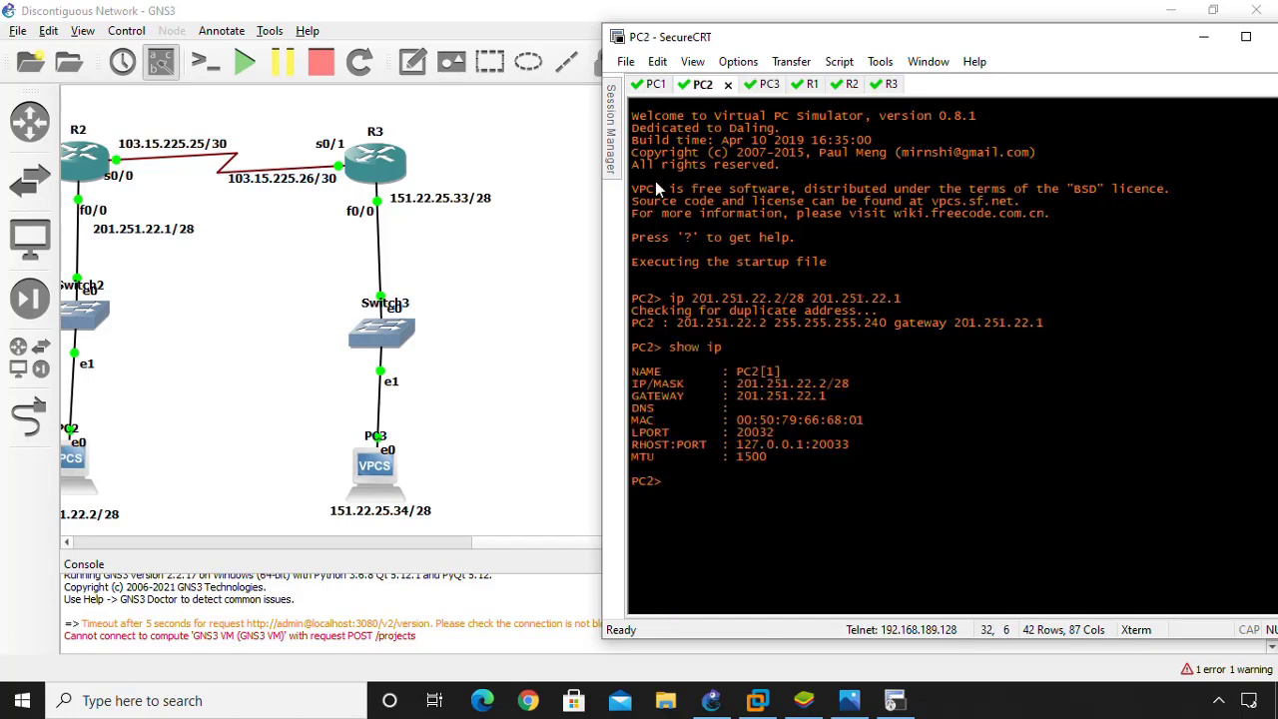
pyautogui.click(649, 88)
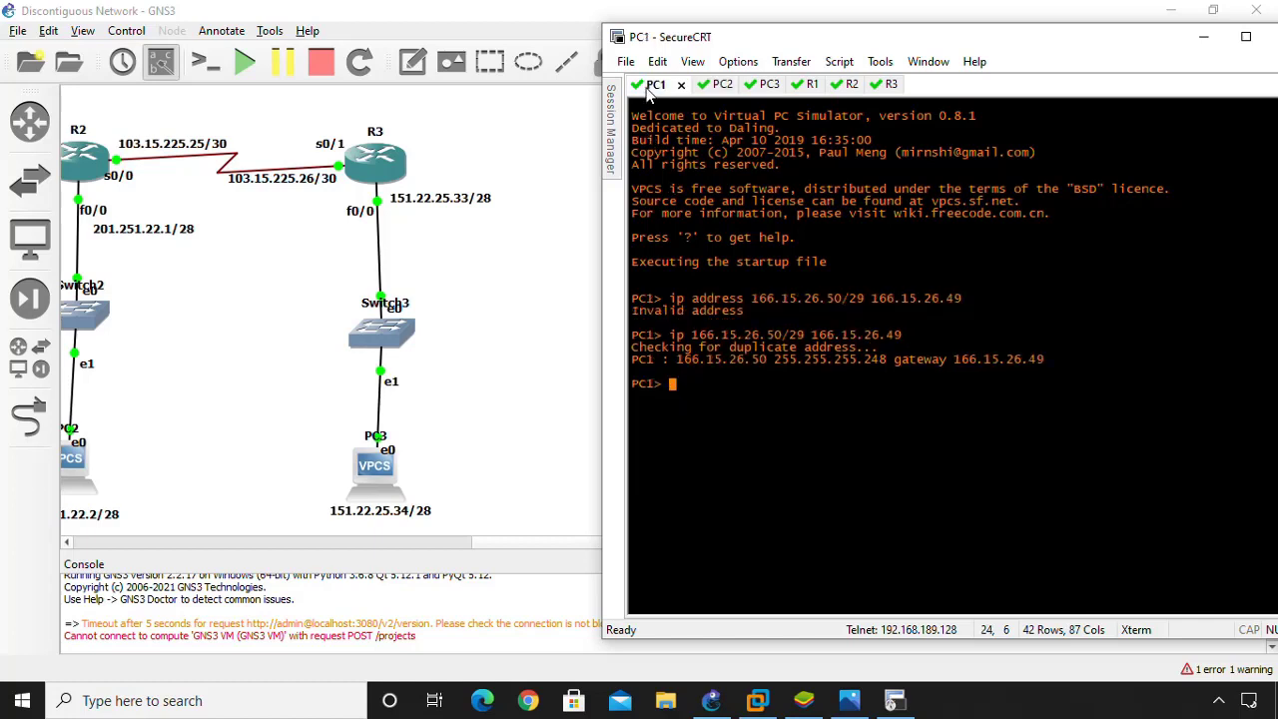
pyautogui.write('show ip')
pyautogui.press('Return')
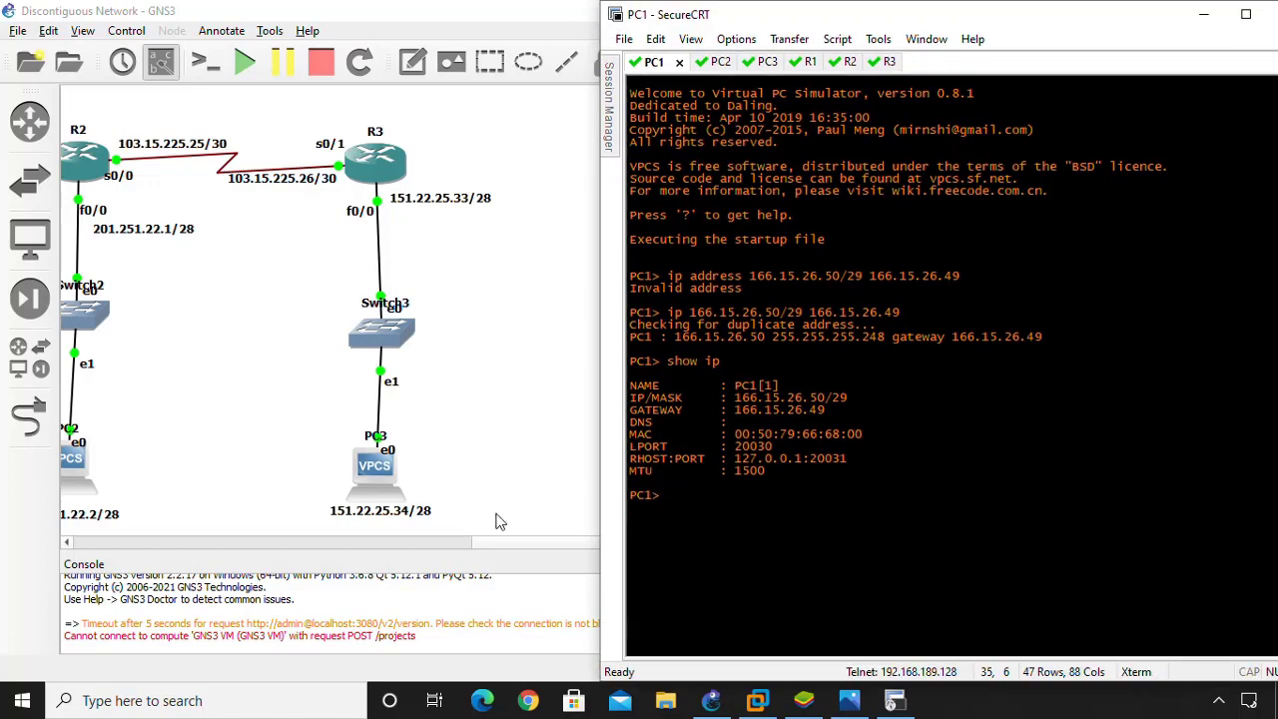
# Step: Try to save the project as a copy named IP Addressing while its devices are running
pyautogui.click(476, 365)
pyautogui.hscroll(-10, 476, 368)
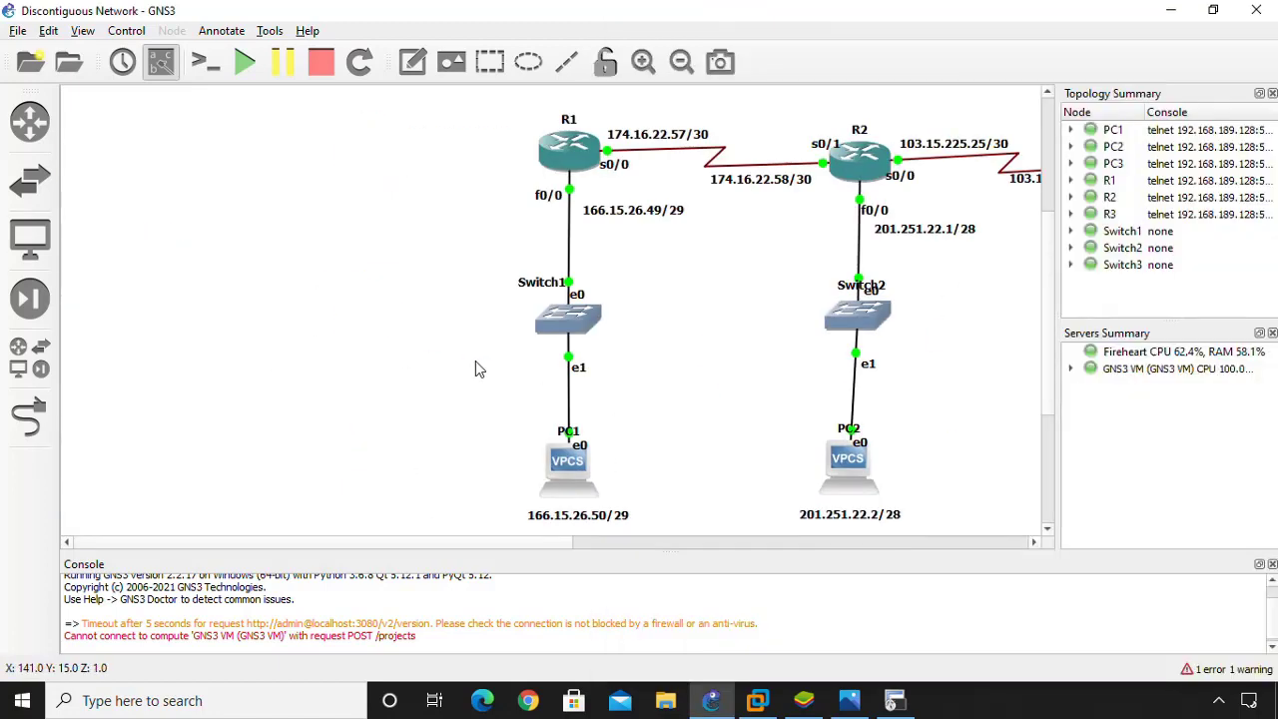
pyautogui.hscroll(5, 475, 368)
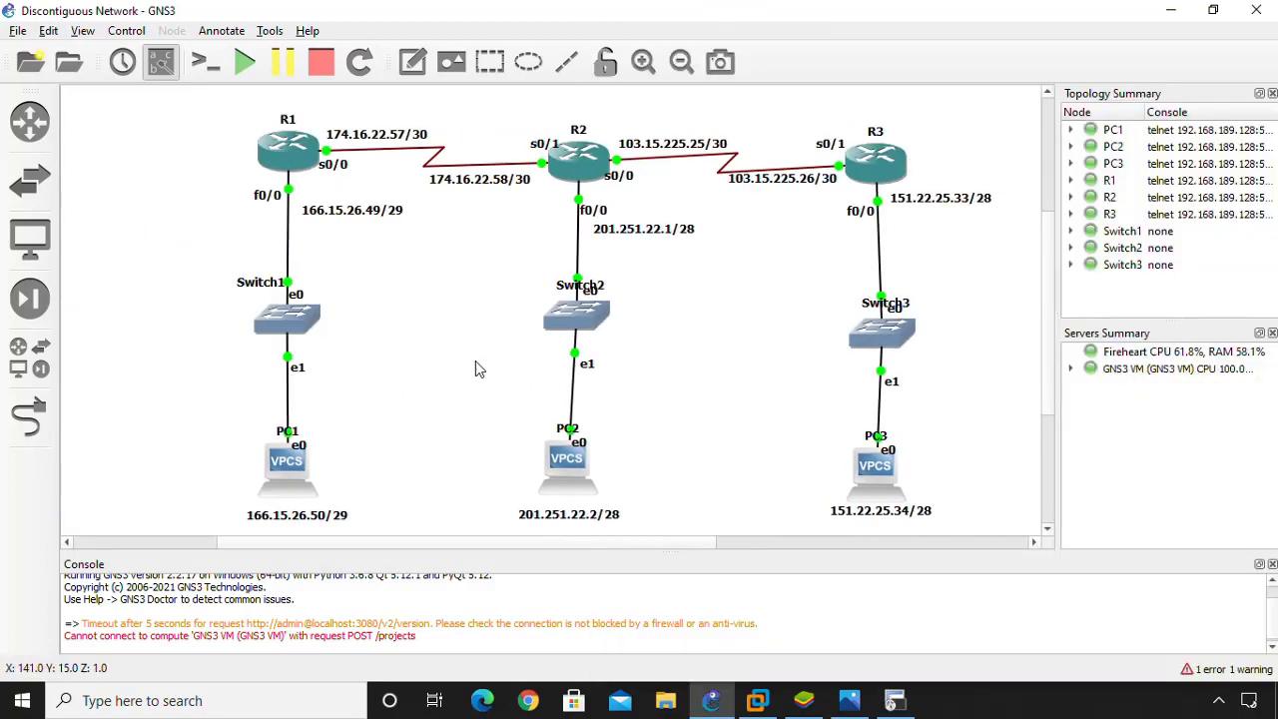
pyautogui.click(17, 31)
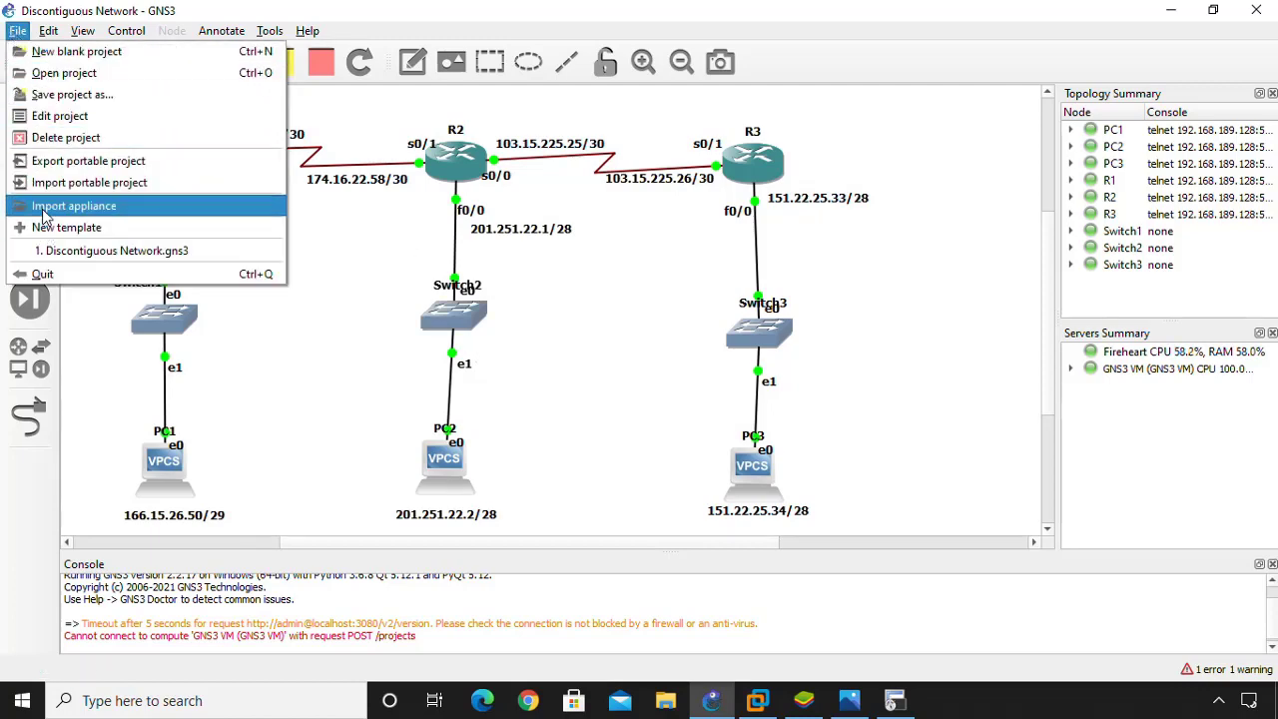
pyautogui.click(57, 95)
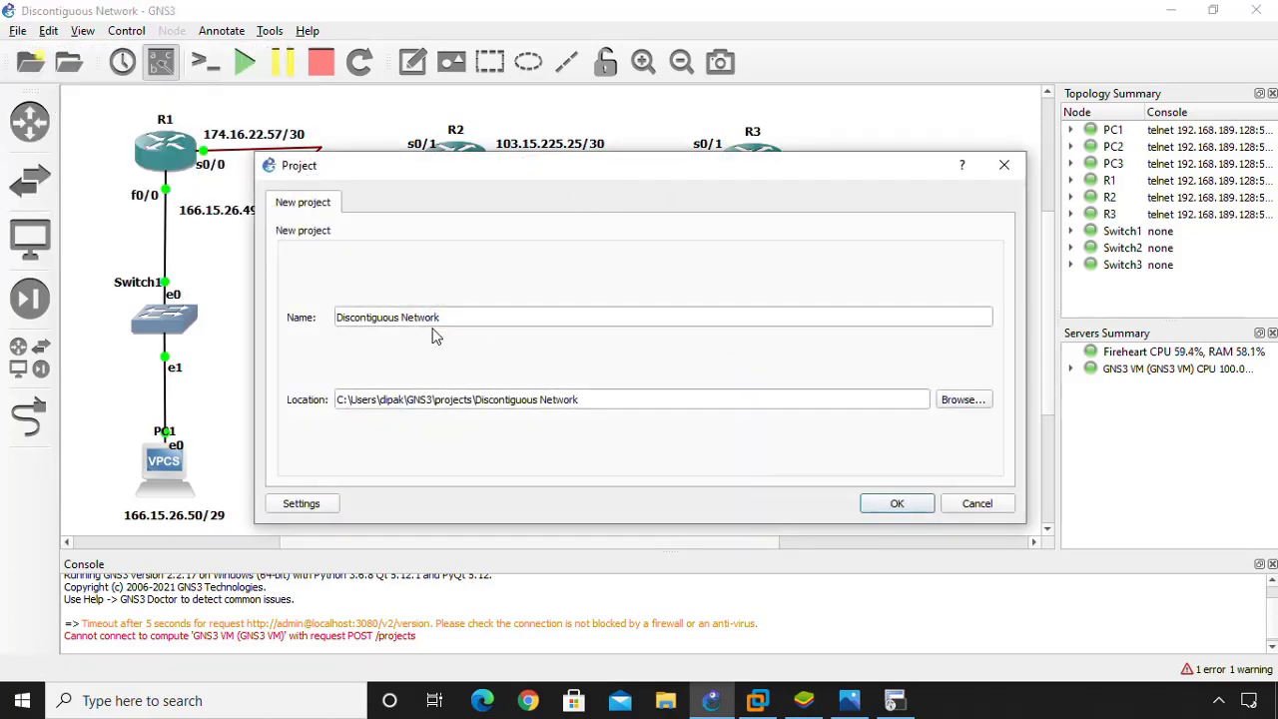
pyautogui.moveTo(454, 316); pyautogui.dragTo(322, 309)
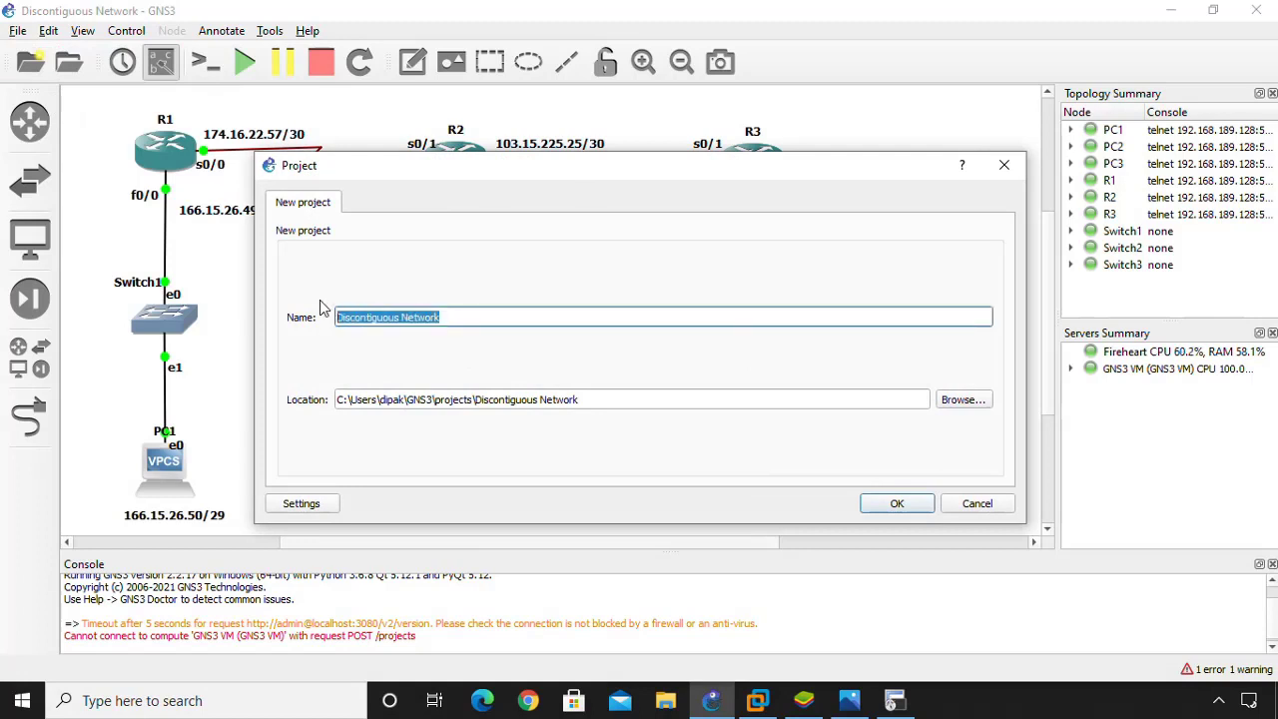
pyautogui.write('IP Address')
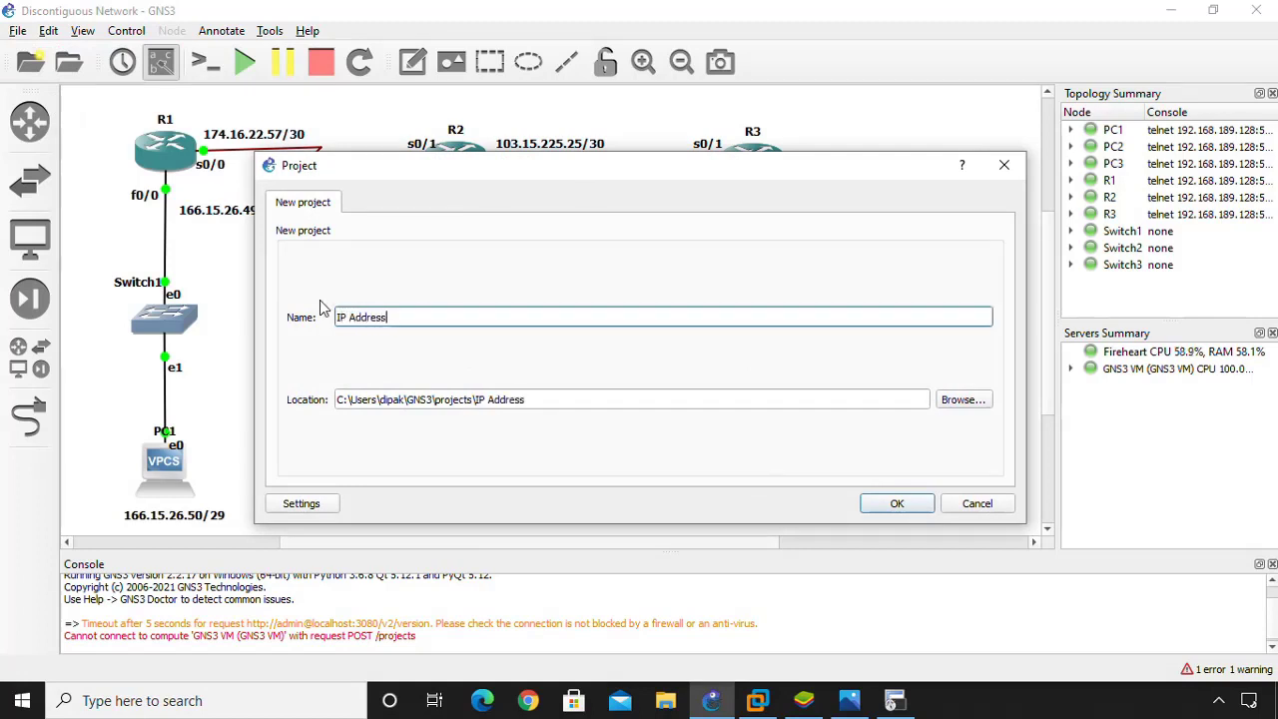
pyautogui.write('ing')
pyautogui.click(893, 504)
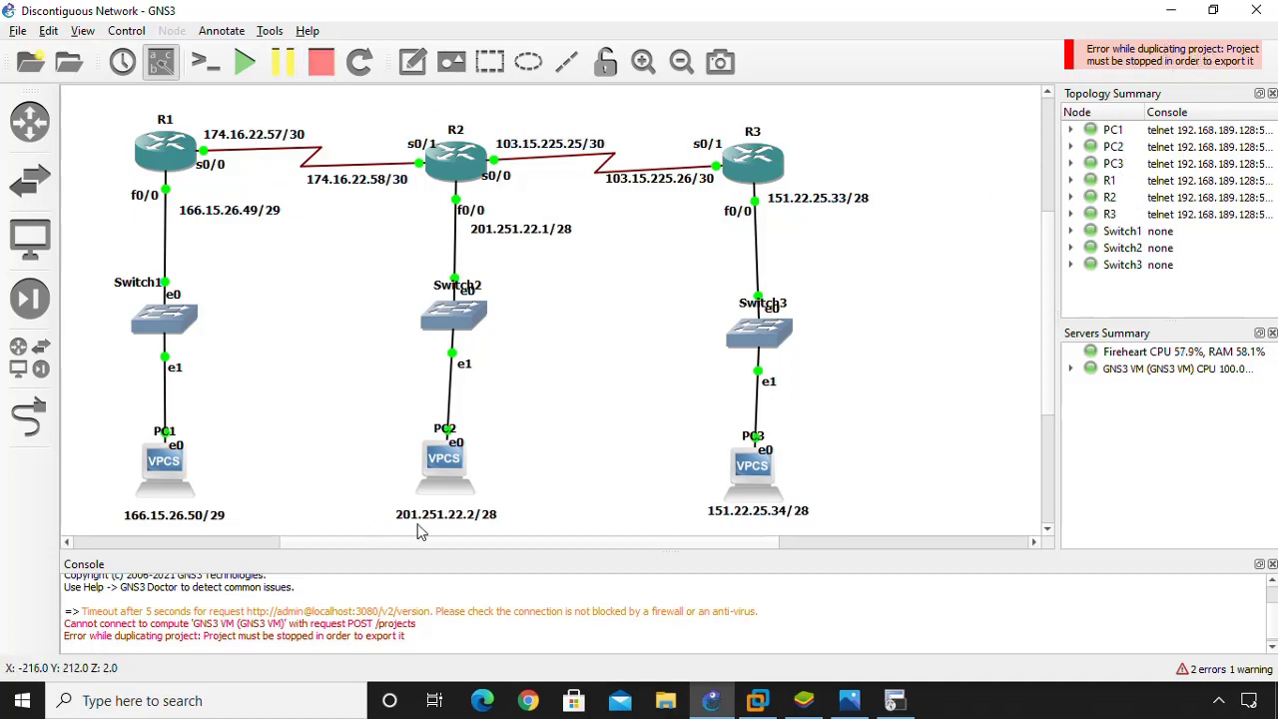
# Step: Close the SecureCRT console window with all its sessions and stop all devices in the topology
pyautogui.click(895, 700)
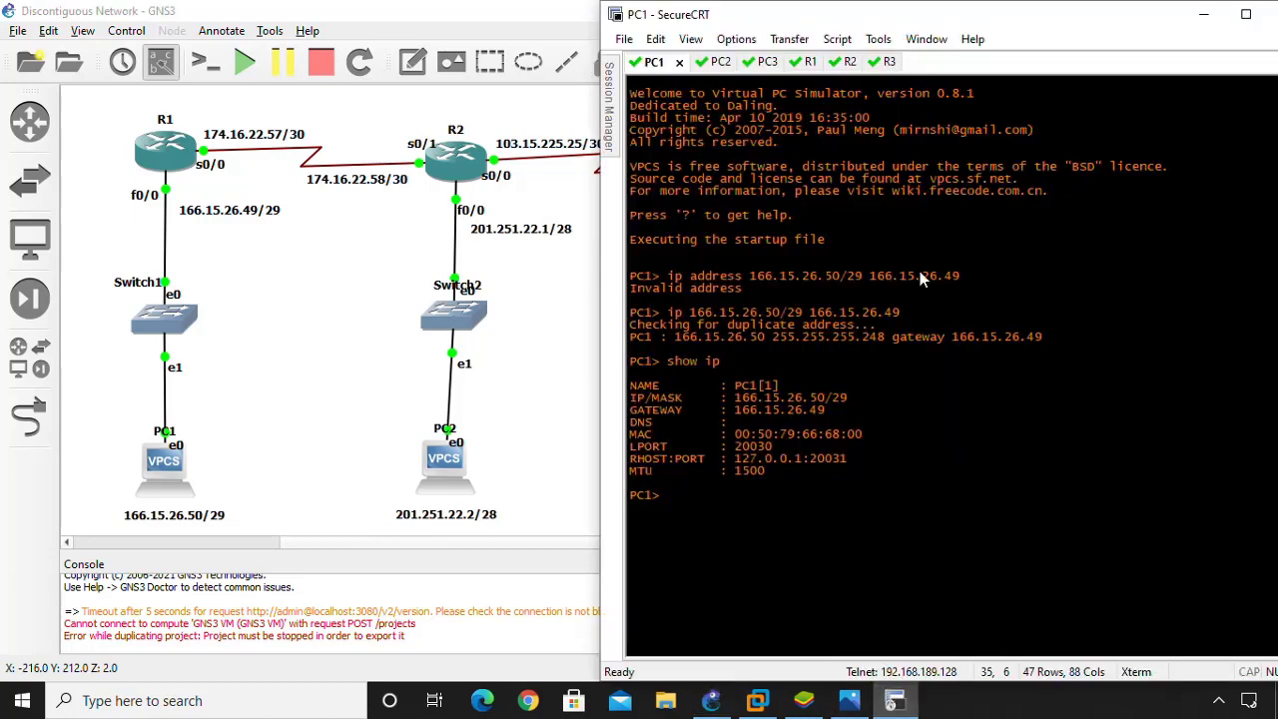
pyautogui.moveTo(1012, 17); pyautogui.dragTo(816, 17)
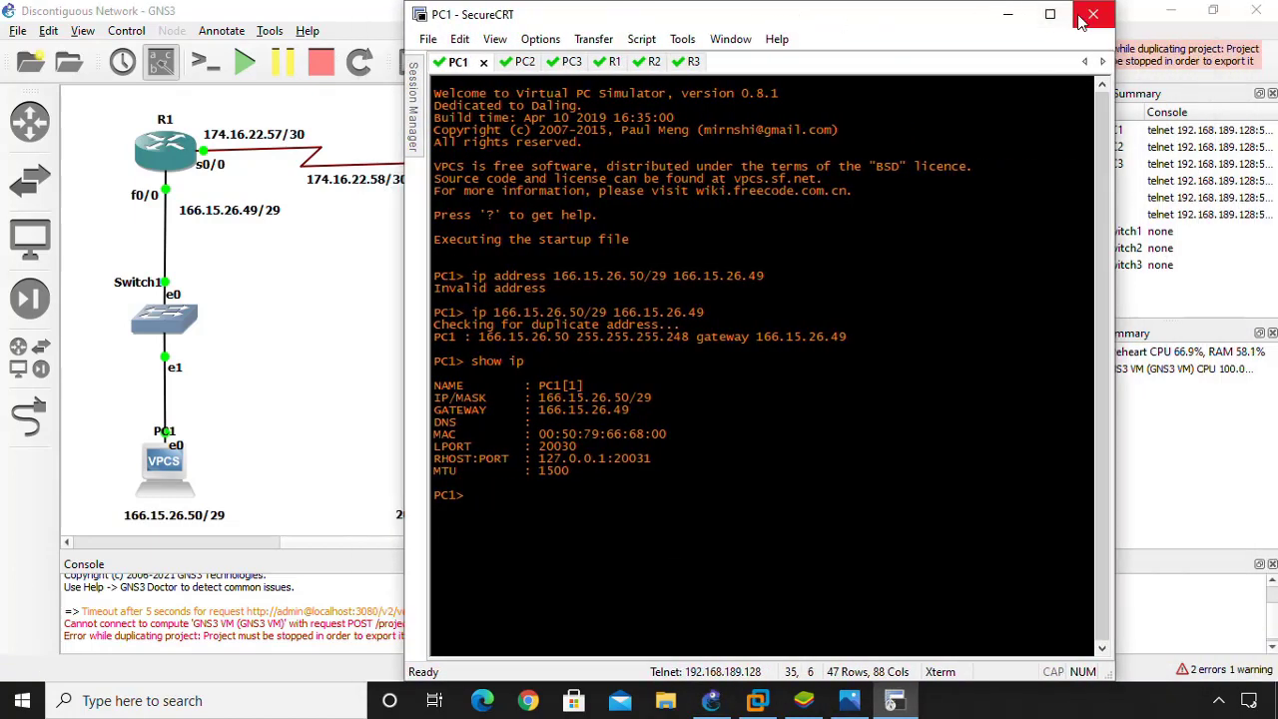
pyautogui.click(1093, 15)
pyautogui.click(779, 395)
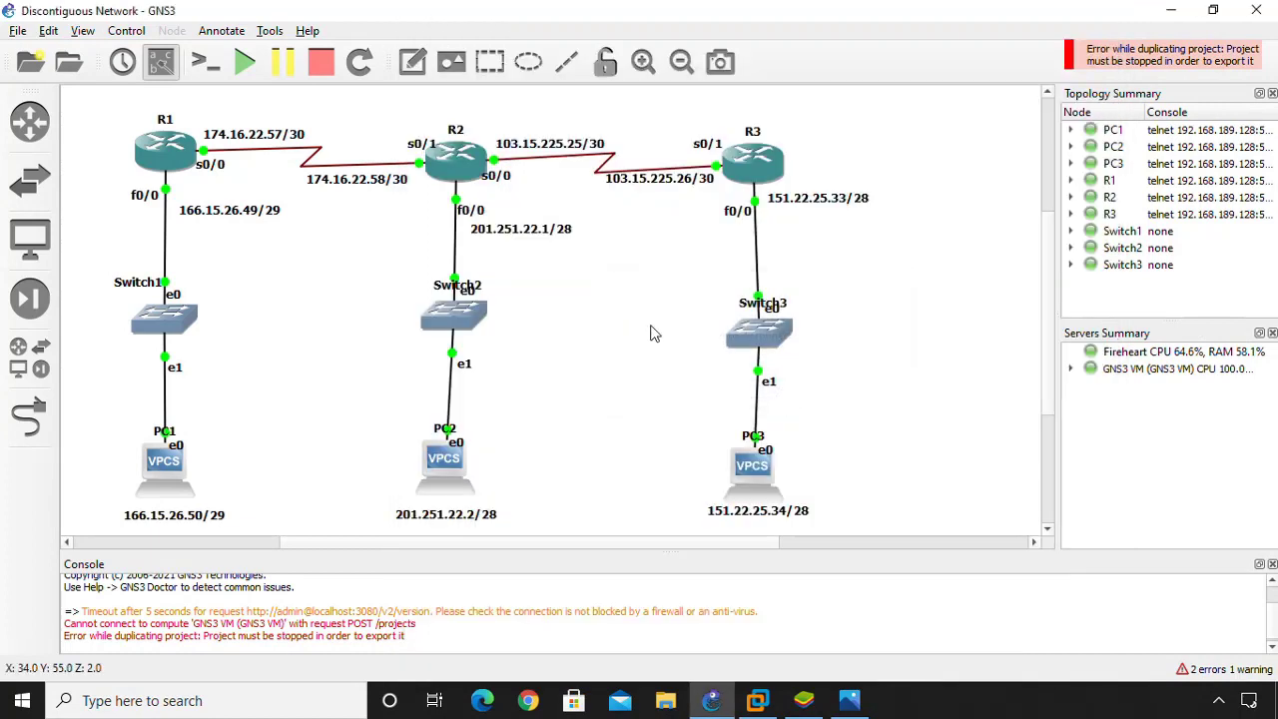
pyautogui.click(320, 61)
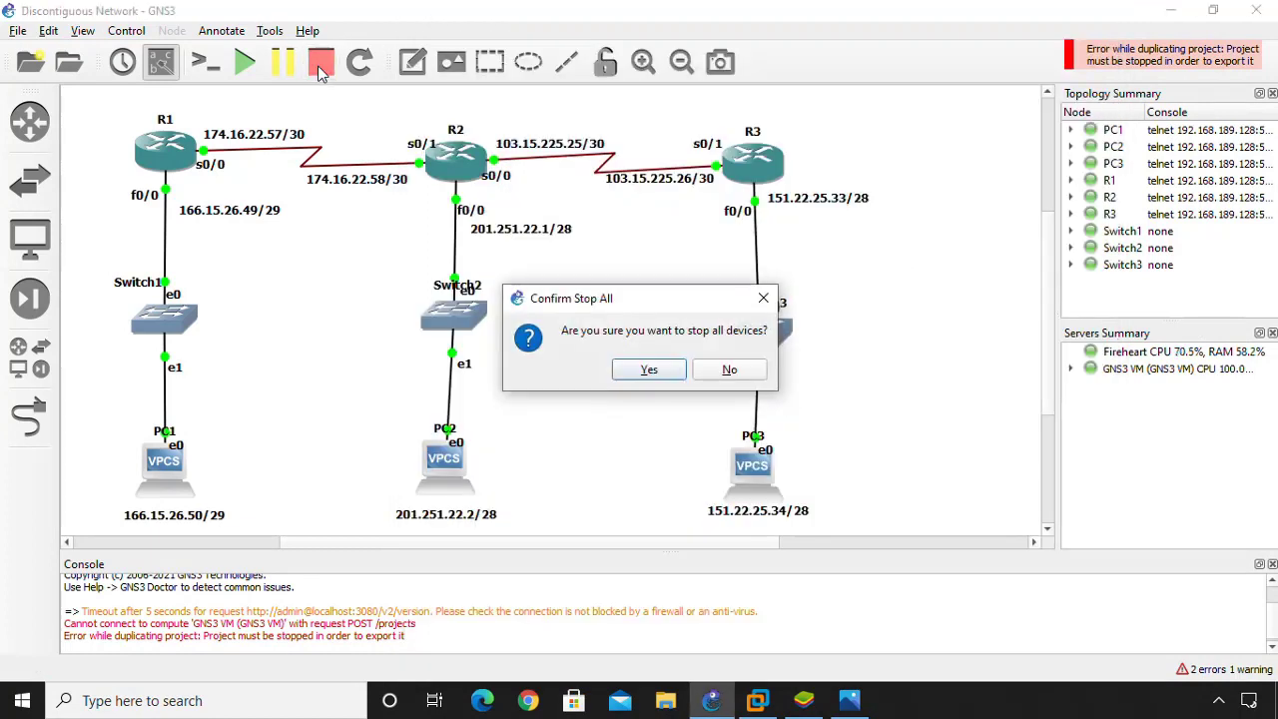
pyautogui.click(674, 375)
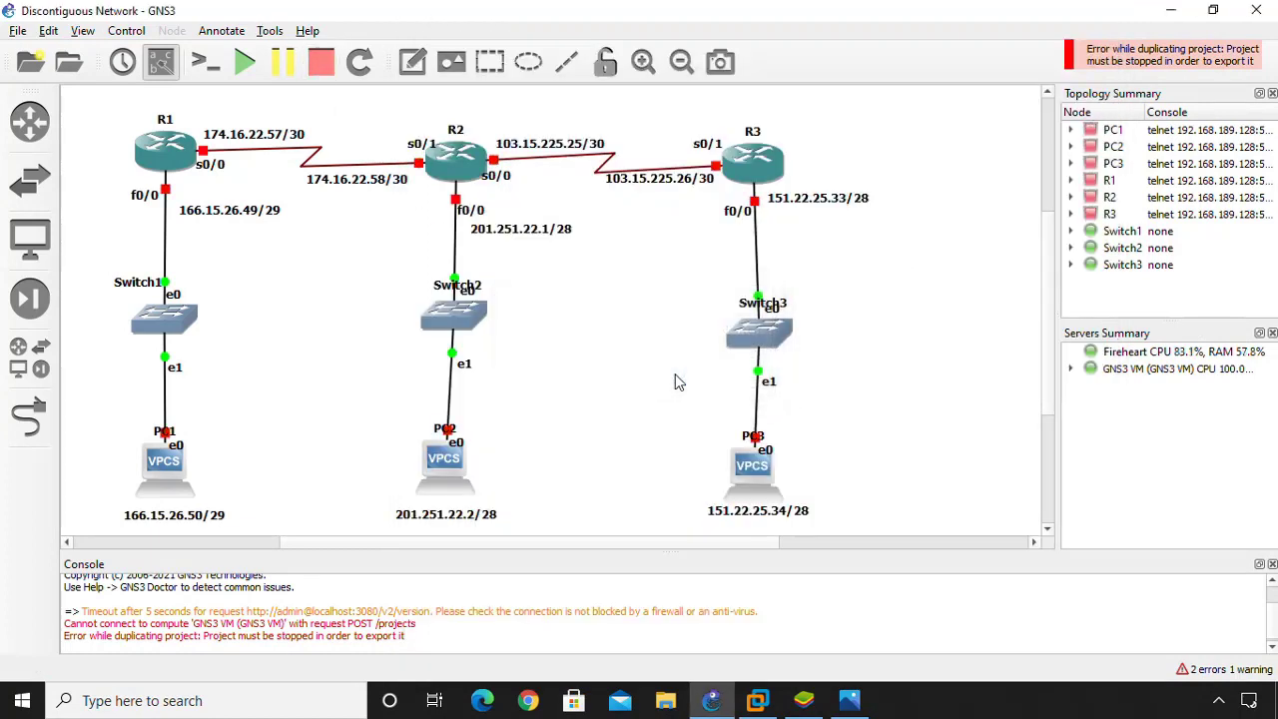
# Step: Save the stopped project as a copy named IP Addressing in the projects folder
pyautogui.click(18, 30)
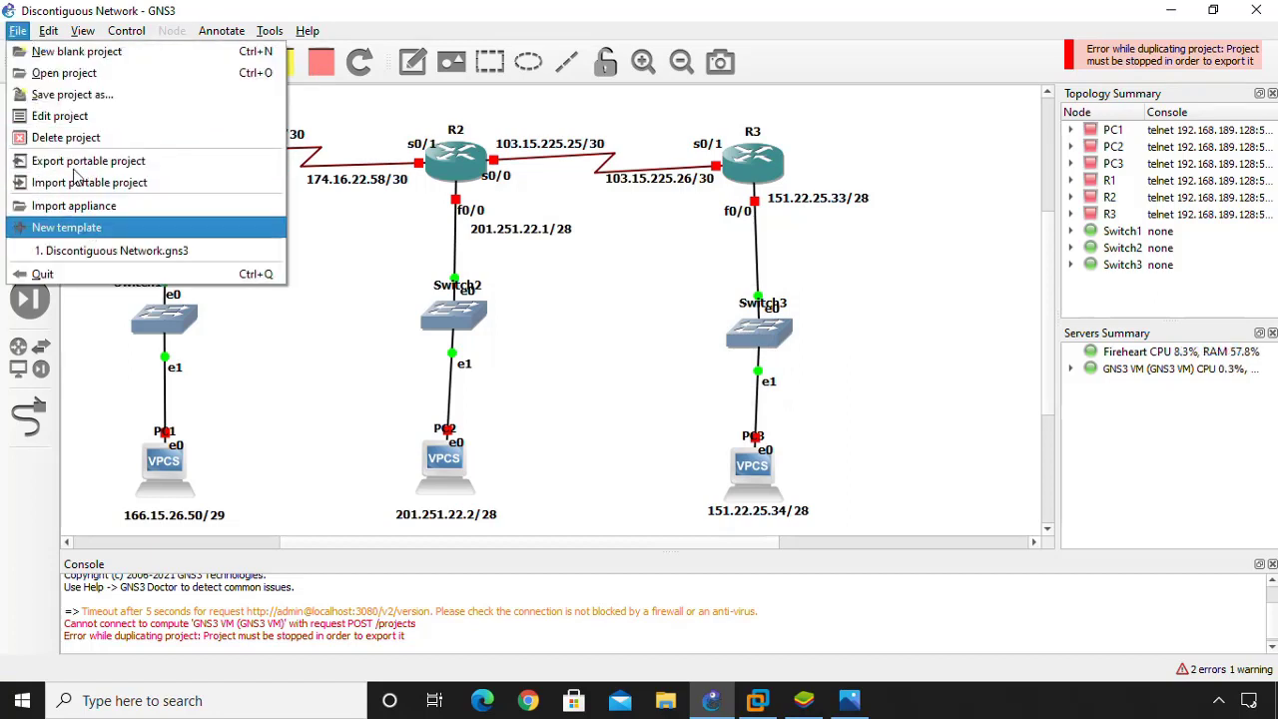
pyautogui.click(62, 94)
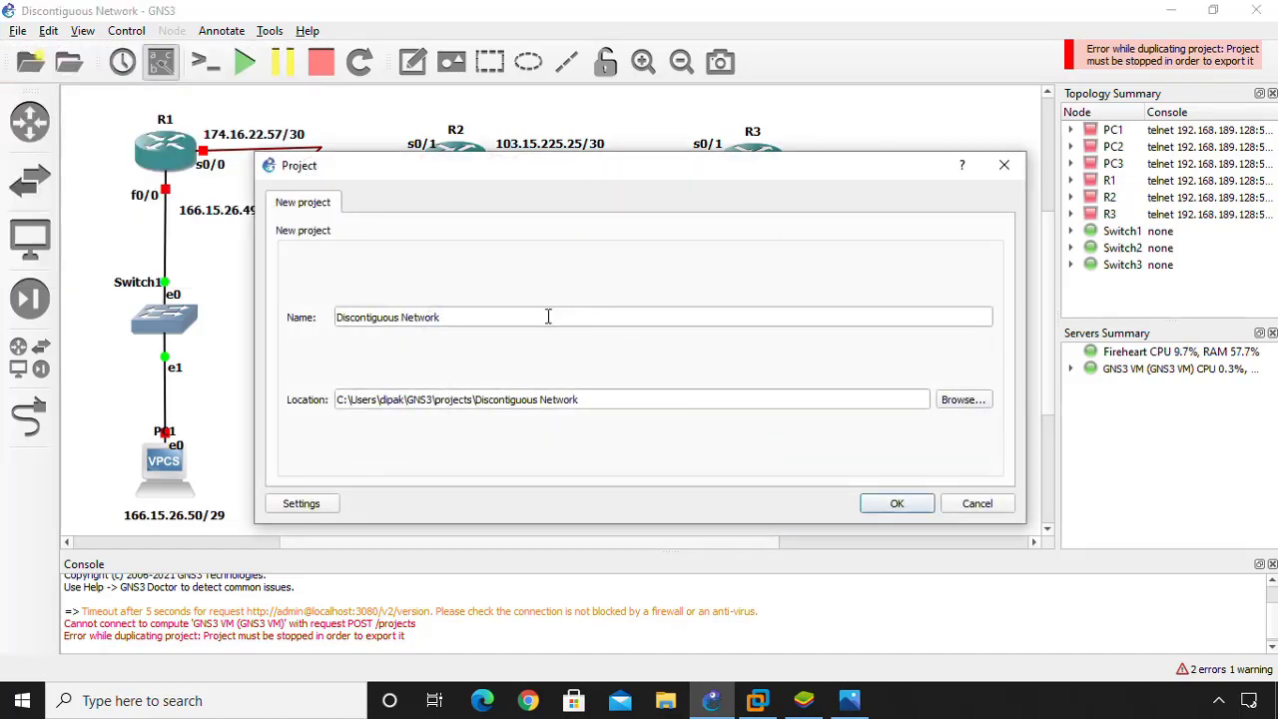
pyautogui.write('IP ')
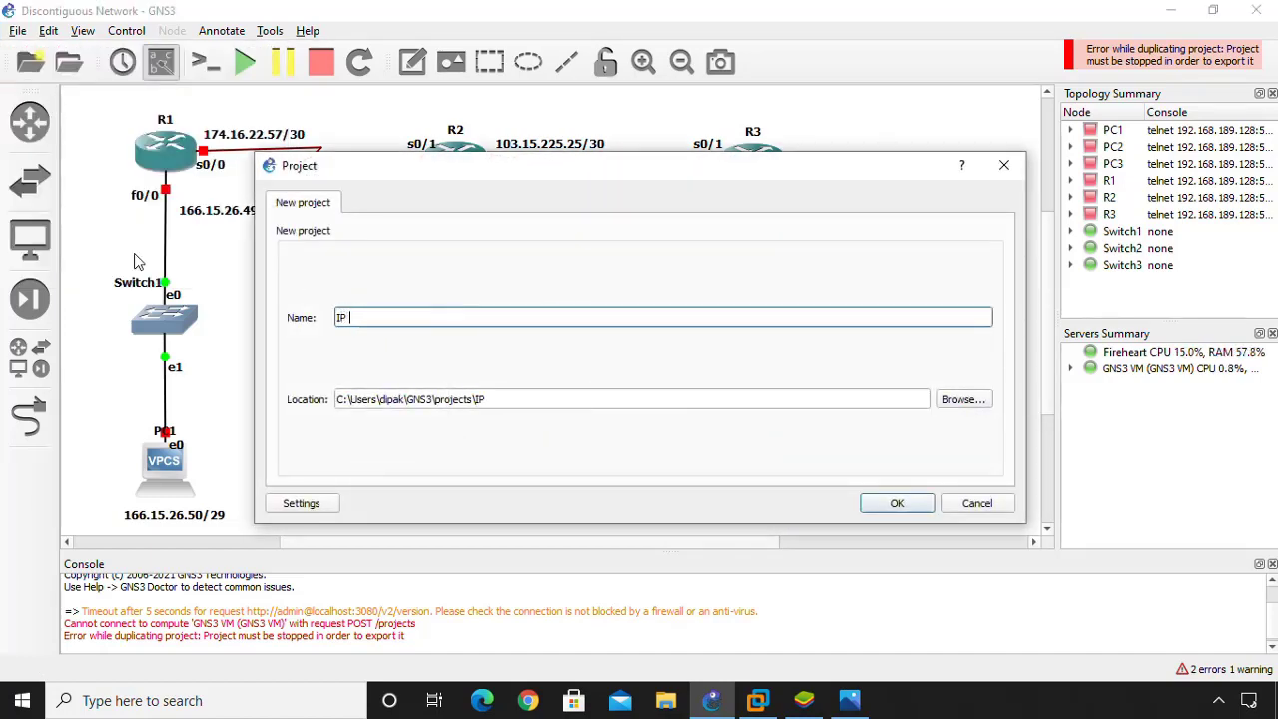
pyautogui.write('Addressing')
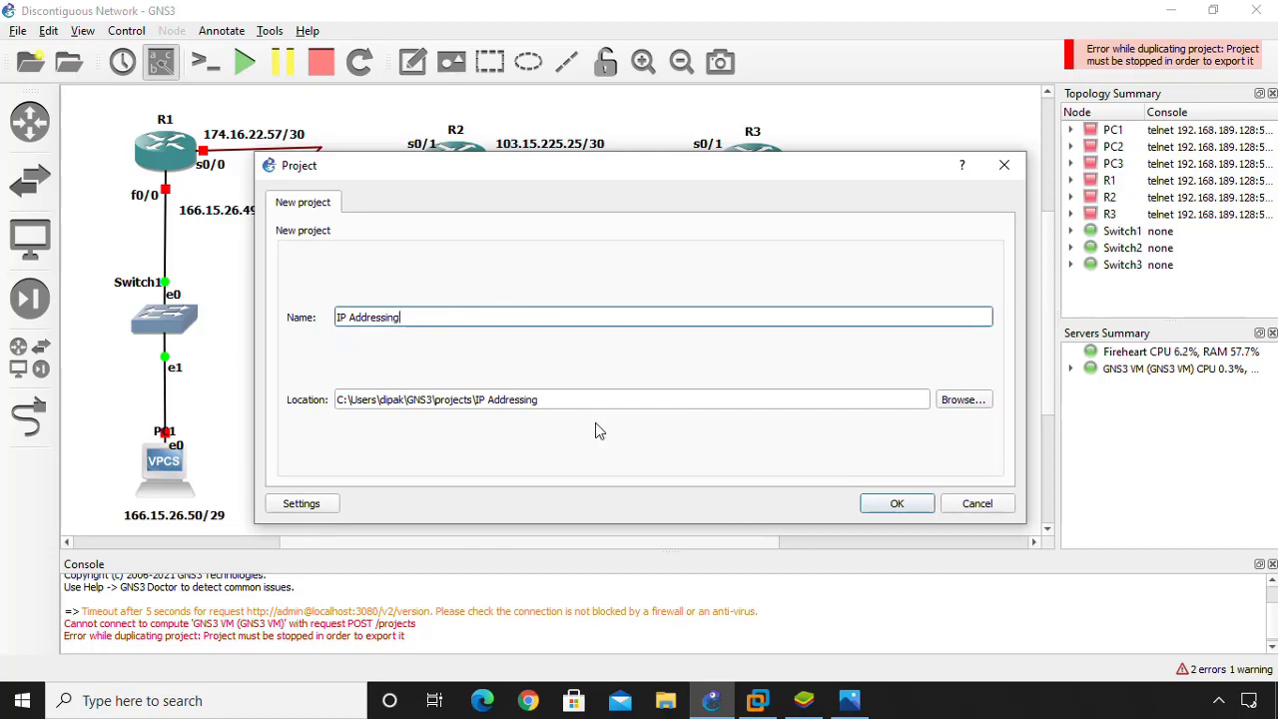
pyautogui.click(896, 503)
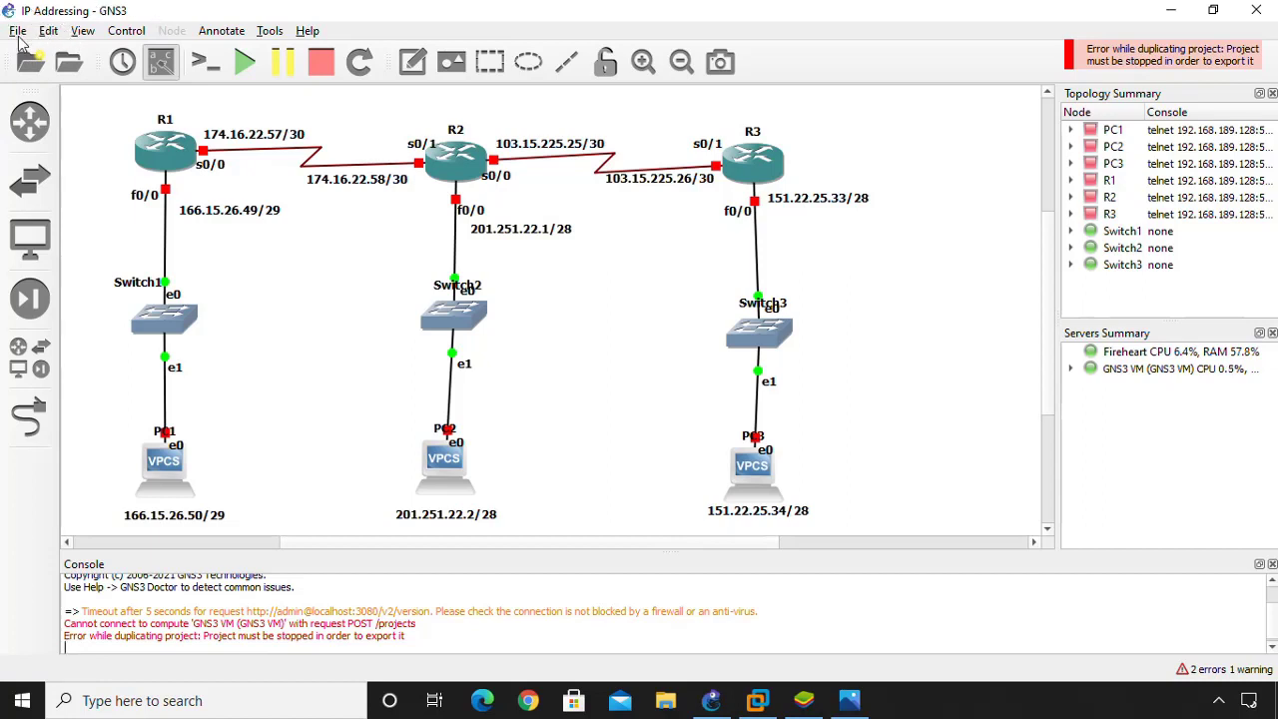
pyautogui.click(12, 34)
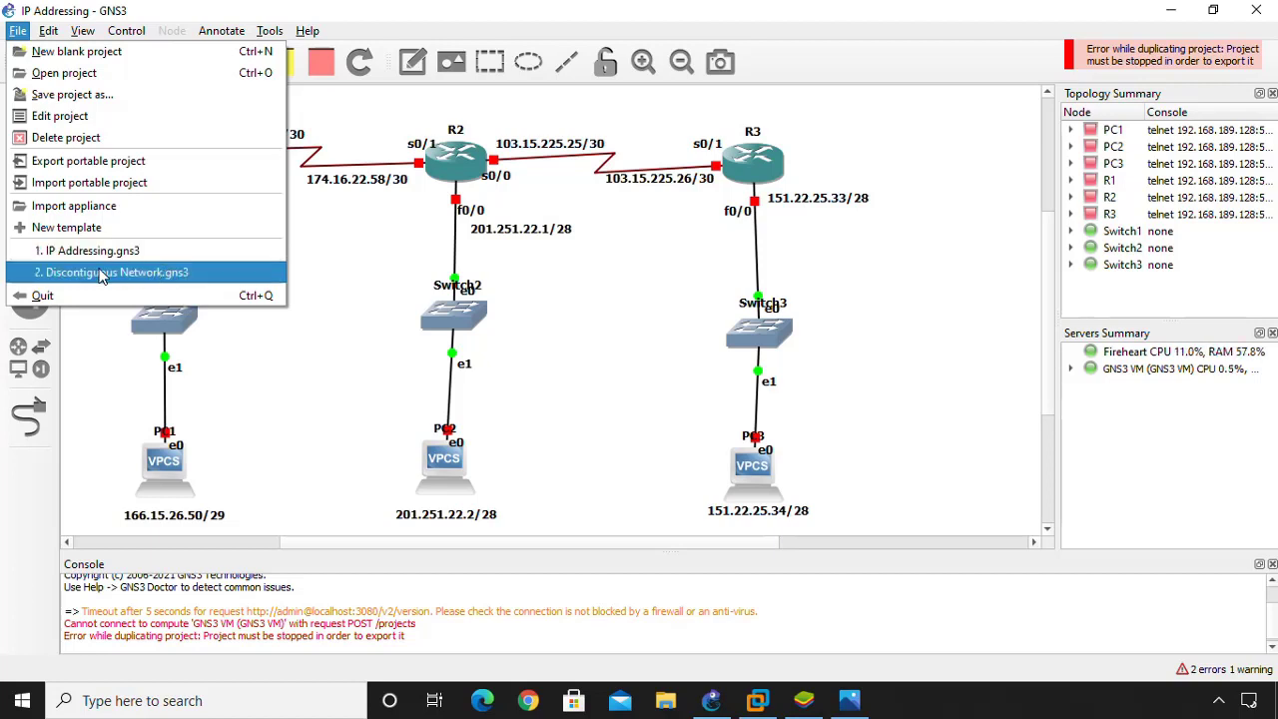
pyautogui.click(337, 284)
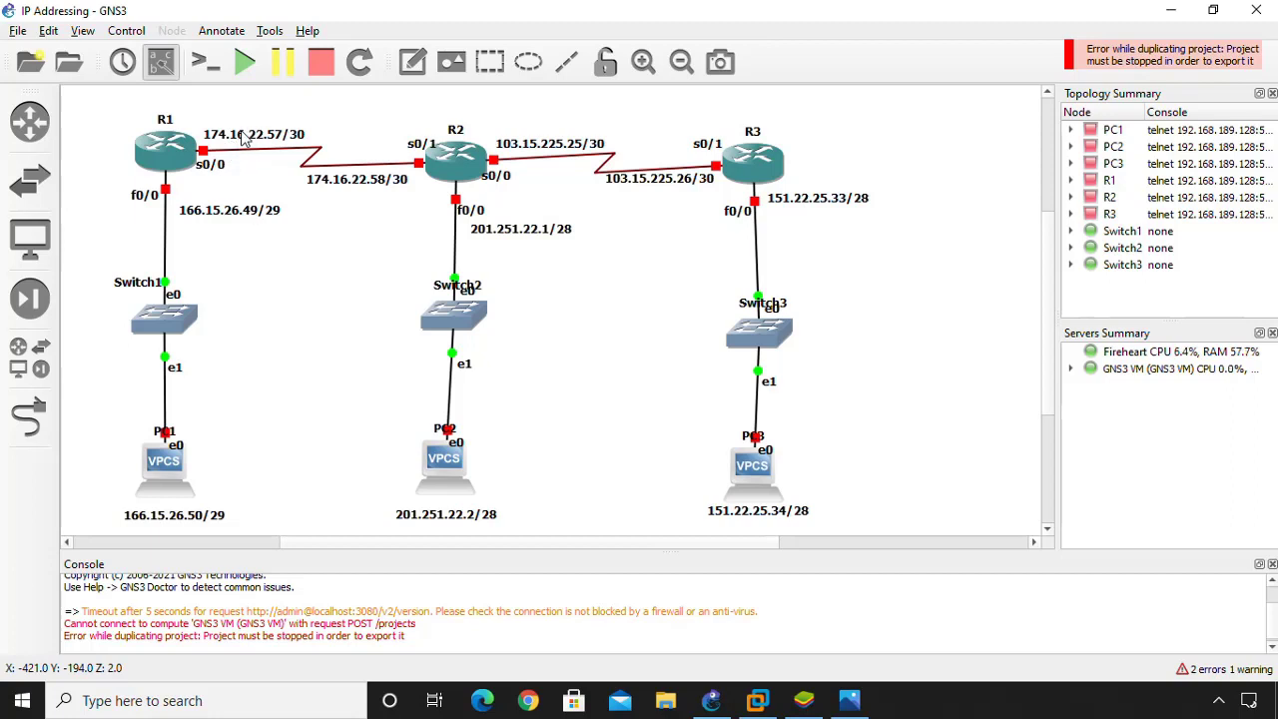
pyautogui.click(407, 64)
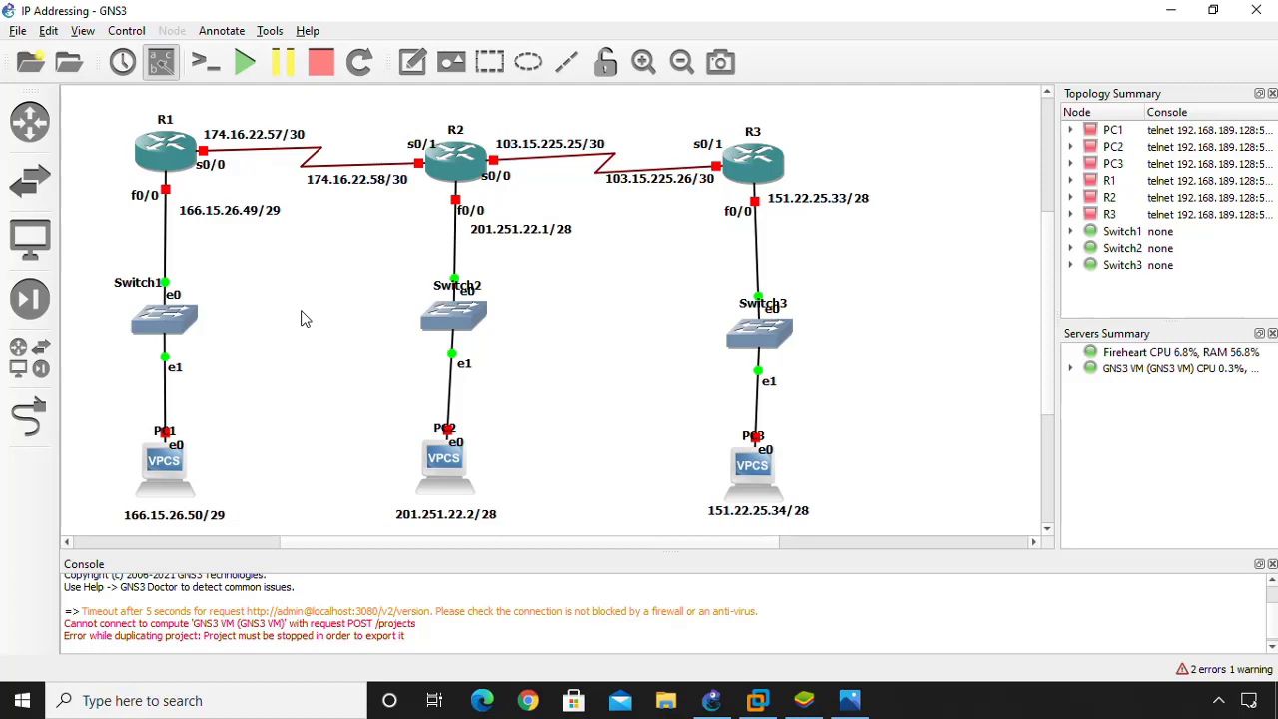
pyautogui.scroll(5, 304, 317)
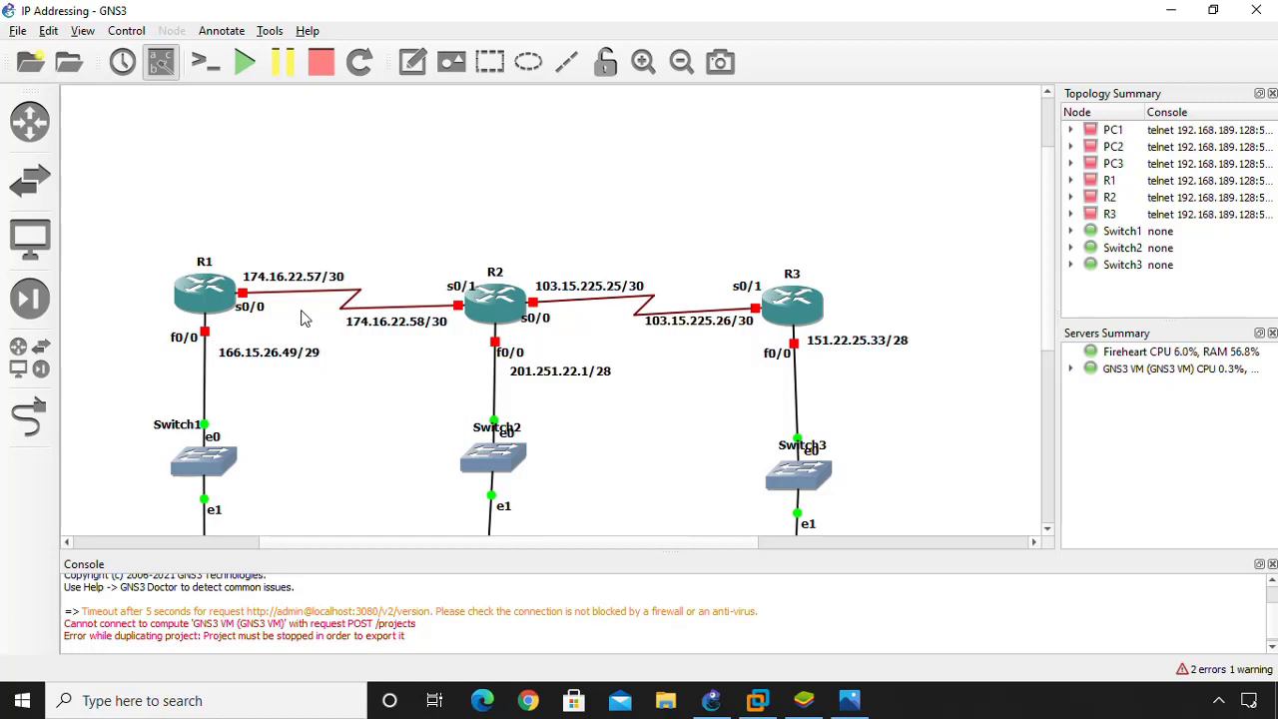
pyautogui.scroll(-3, 305, 318)
pyautogui.scroll(1, 305, 317)
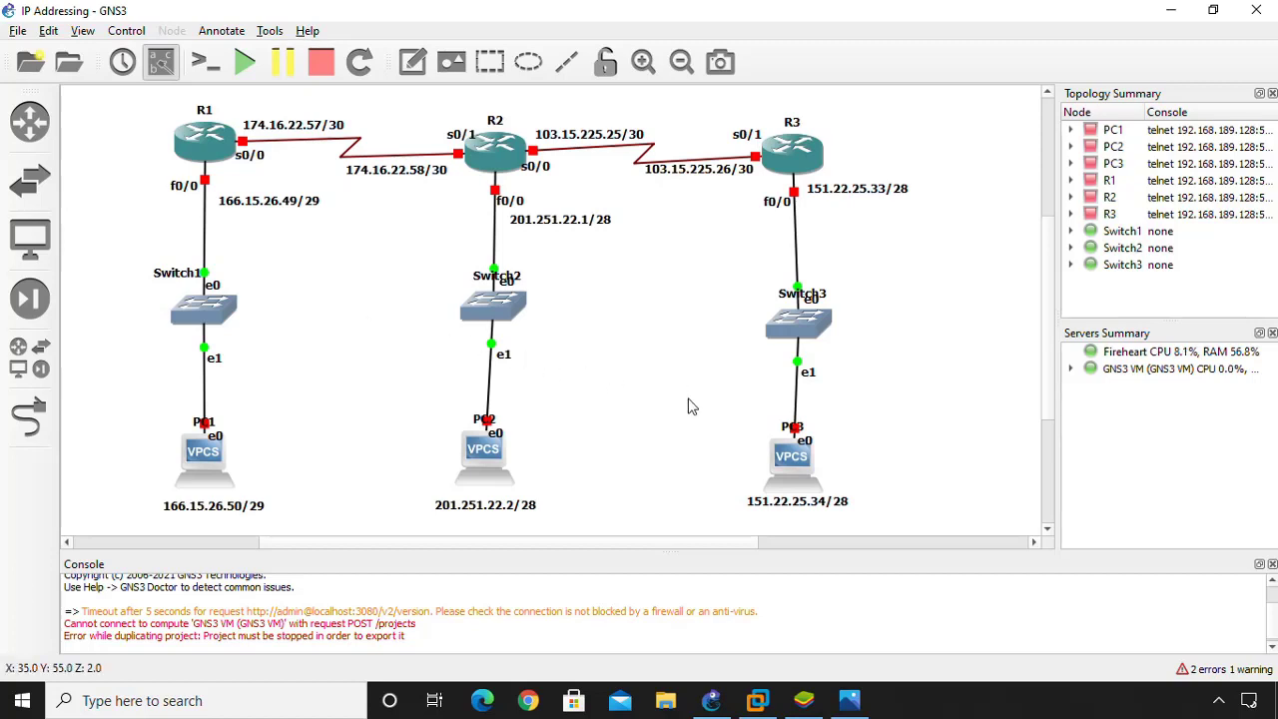
# Step: Switch to the IP Calculator app and examine the network details and subnet list for 201.251.22.1/29
pyautogui.click(804, 699)
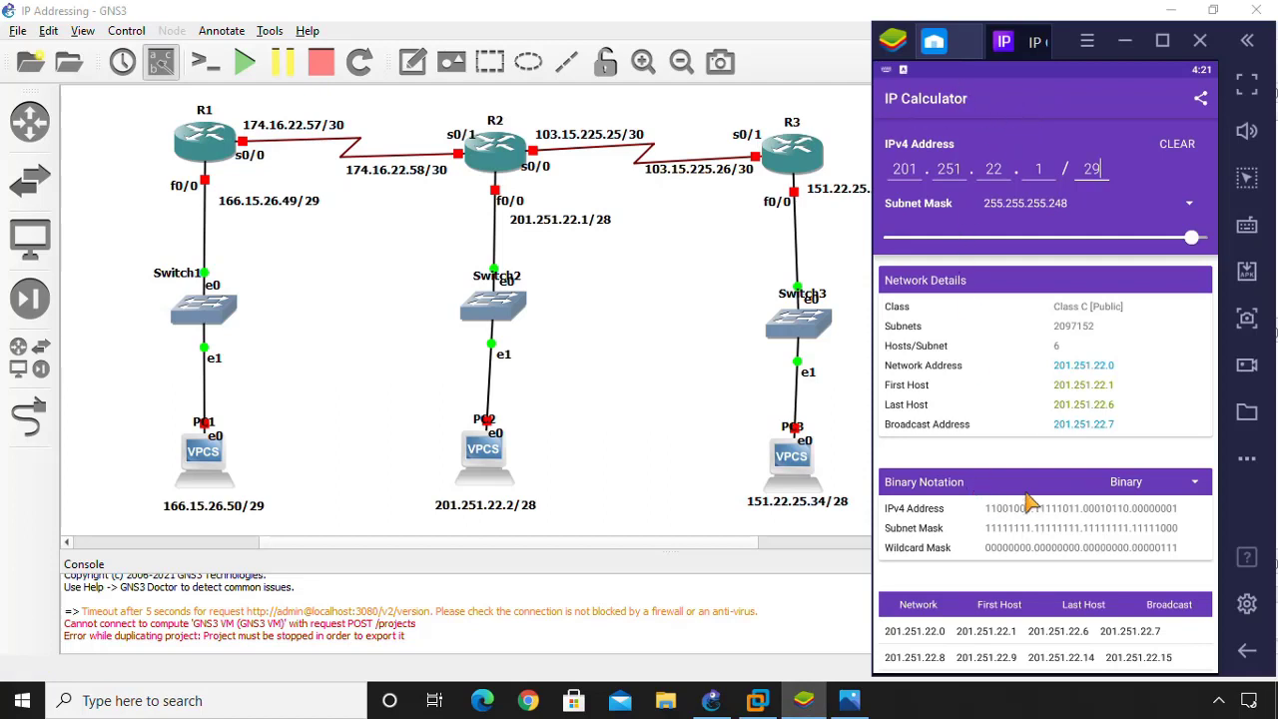
pyautogui.moveTo(1025, 491); pyautogui.dragTo(1017, 314)
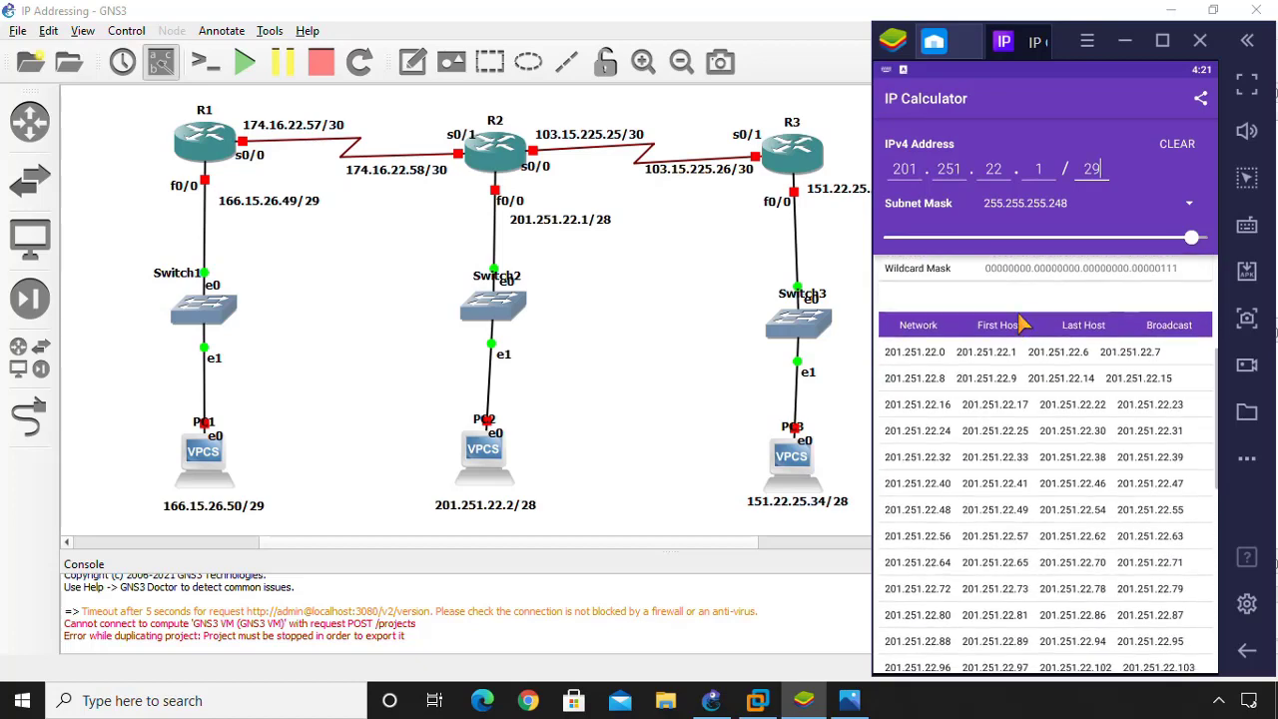
pyautogui.scroll(3, 1028, 309)
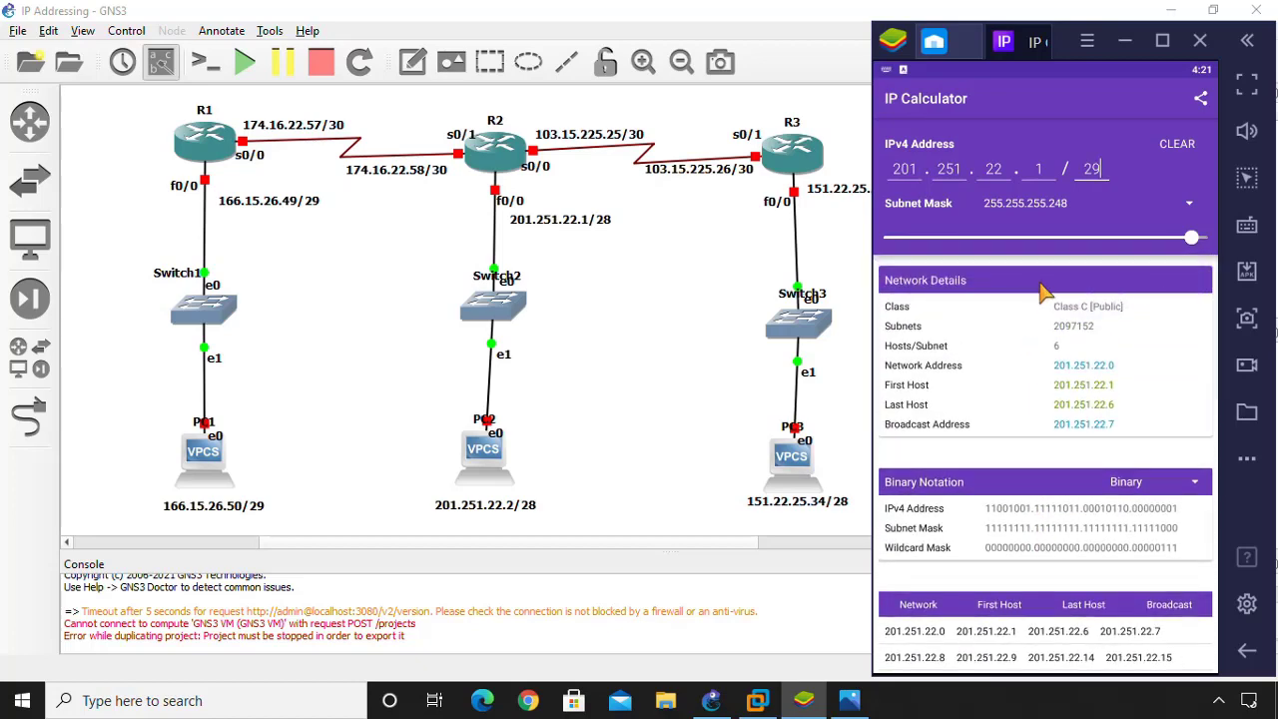